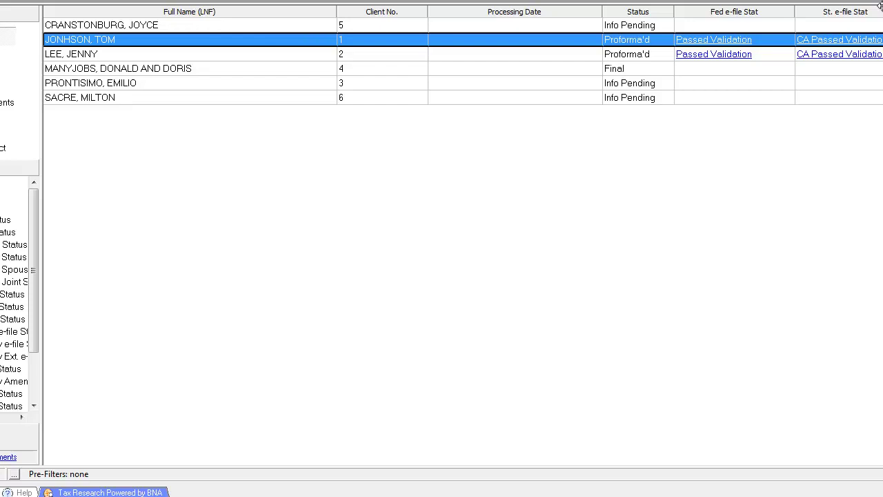
Step: Add new client number 7 and open its 1 Client Information screen
{"action": "left_click", "coordinate": [125, 99]}
{"action": "left_click", "coordinate": [17, 0]}
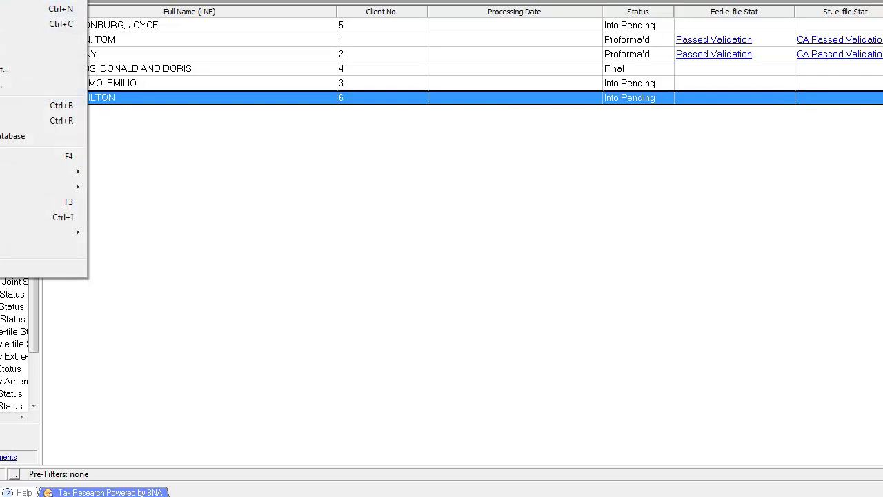
{"action": "key", "text": "Return"}
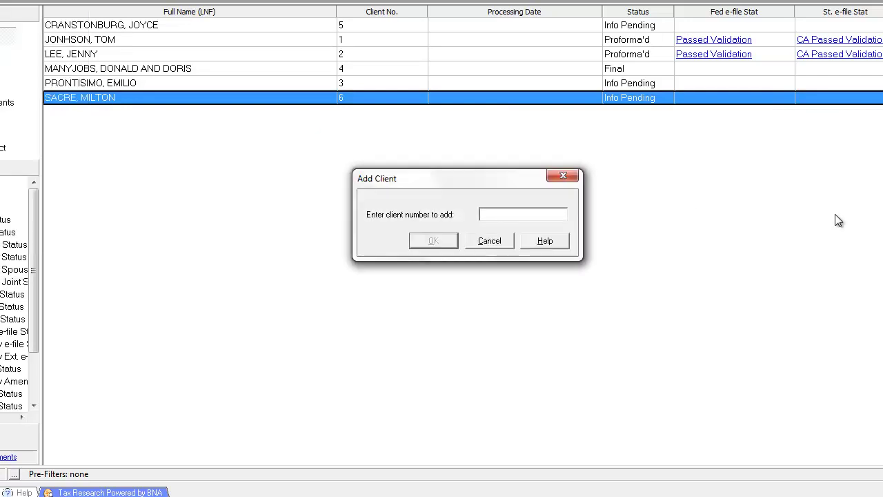
{"action": "type", "text": "7"}
{"action": "left_click", "coordinate": [432, 243]}
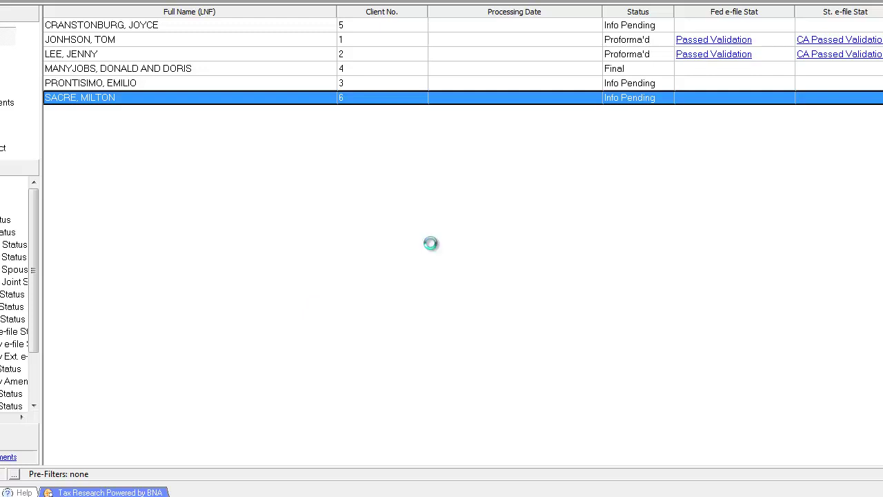
{"action": "left_click", "coordinate": [119, 46]}
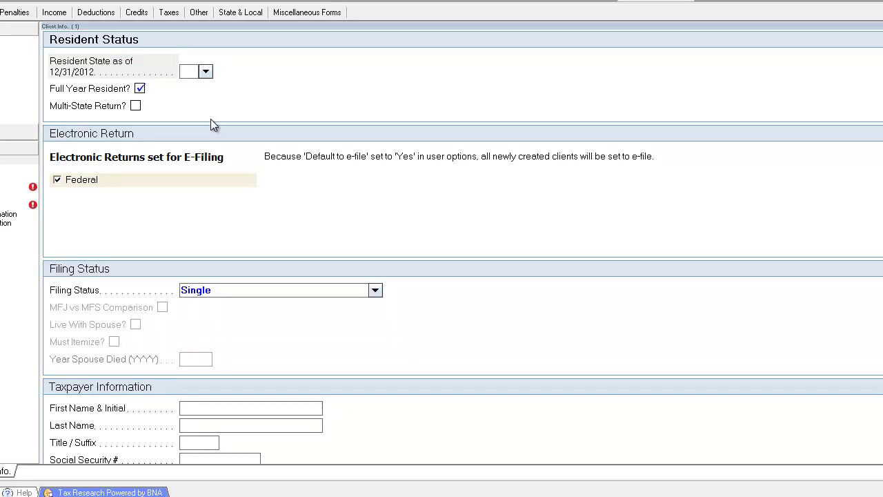
Step: Set the resident state to CA and keep the filing status as Single
{"action": "type", "text": "ca"}
{"action": "key", "text": "Tab"}
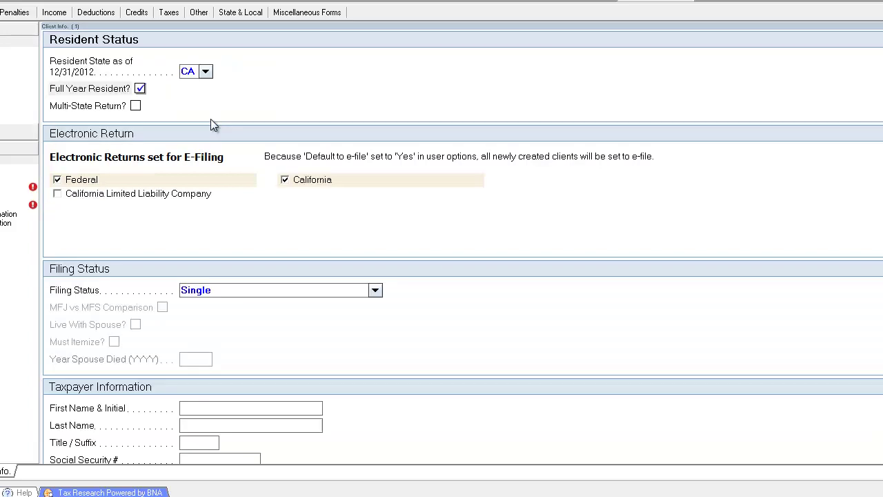
{"action": "left_click", "coordinate": [254, 290]}
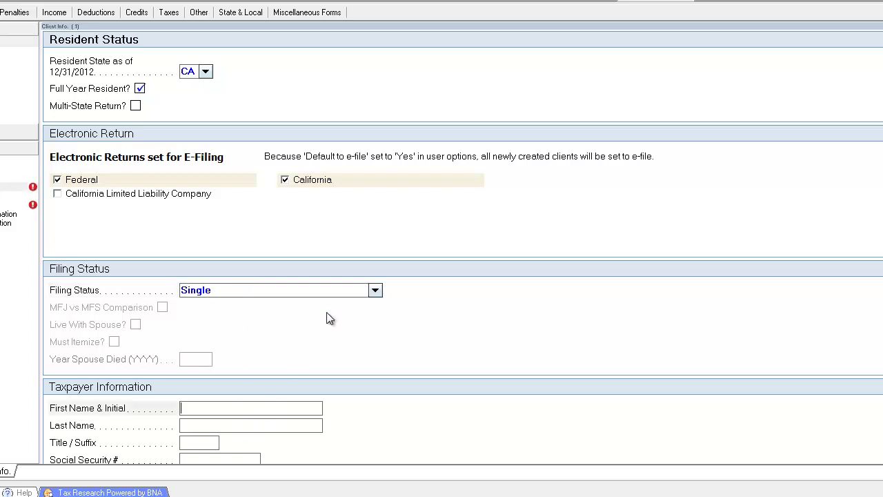
{"action": "left_click", "coordinate": [337, 293]}
{"action": "key", "text": "Tab"}
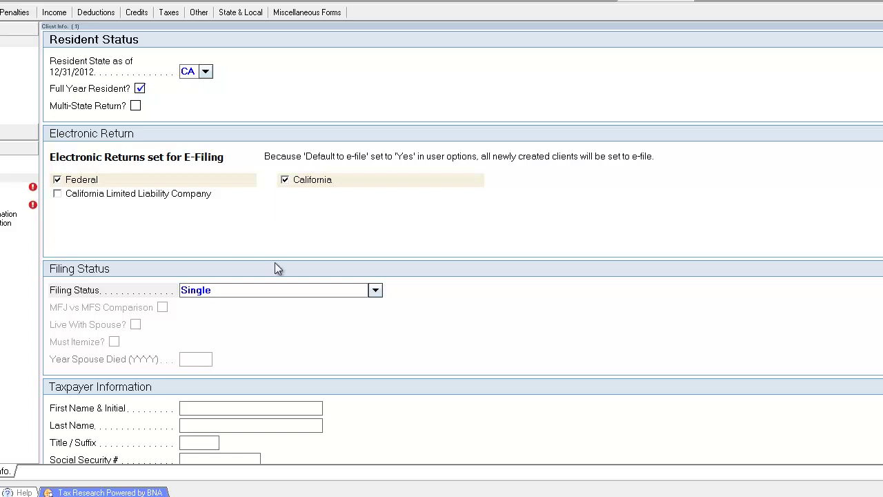
{"action": "left_click", "coordinate": [279, 405]}
{"action": "scroll", "coordinate": [278, 405], "scroll_direction": "down", "scroll_amount": 2}
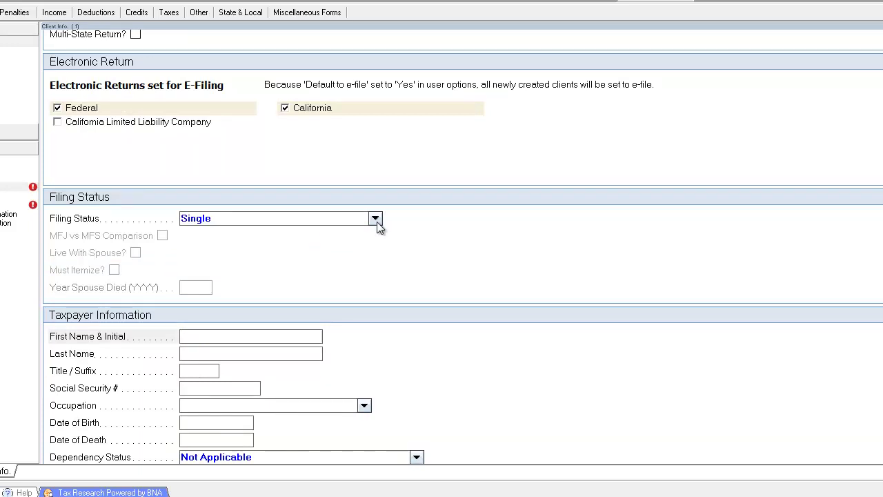
{"action": "left_click", "coordinate": [323, 218]}
{"action": "scroll", "coordinate": [274, 293], "scroll_direction": "up", "scroll_amount": 2}
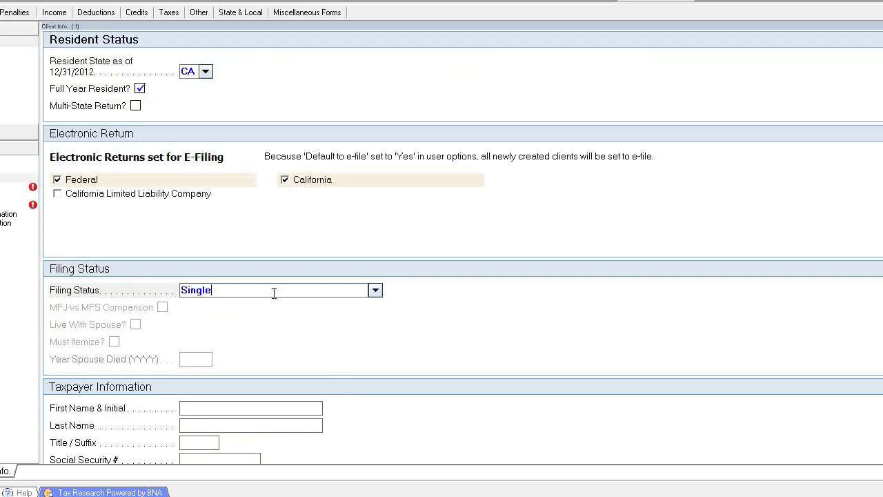
{"action": "scroll", "coordinate": [274, 293], "scroll_direction": "down", "scroll_amount": 4}
{"action": "scroll", "coordinate": [274, 298], "scroll_direction": "down", "scroll_amount": 2}
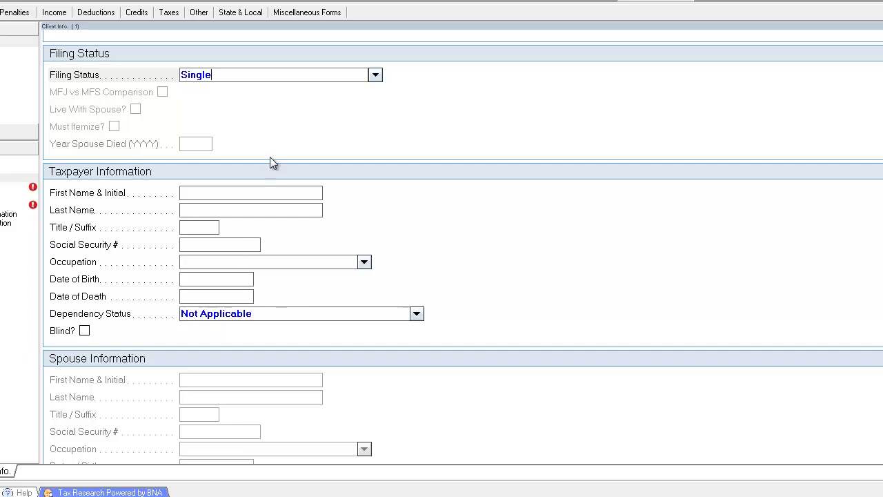
{"action": "left_click", "coordinate": [301, 194]}
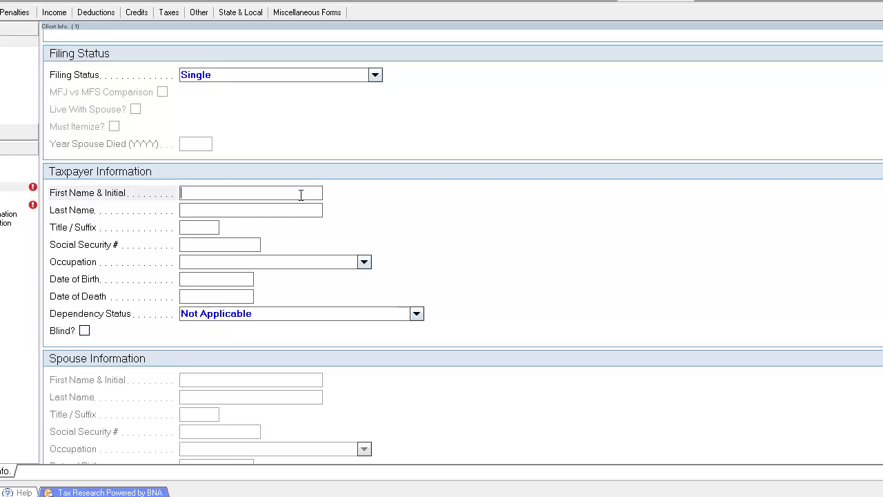
Step: Enter the taxpayer's first name and last name
{"action": "left_click", "coordinate": [283, 75]}
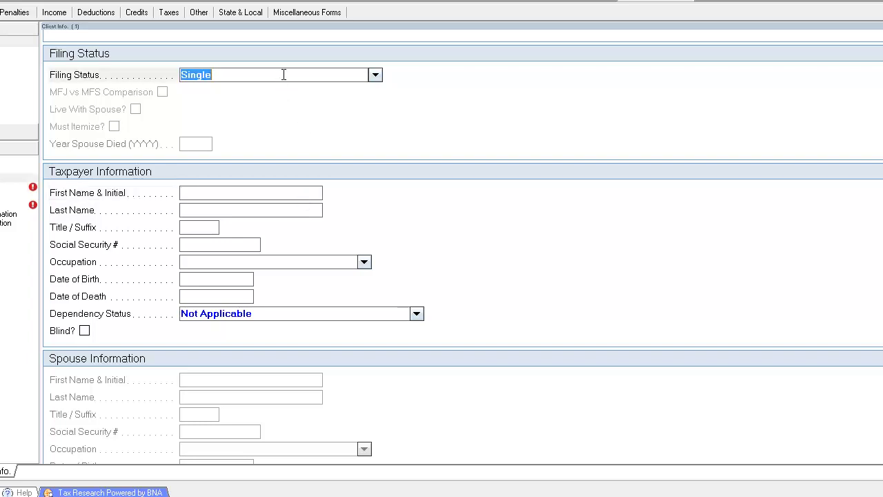
{"action": "left_click", "coordinate": [274, 194]}
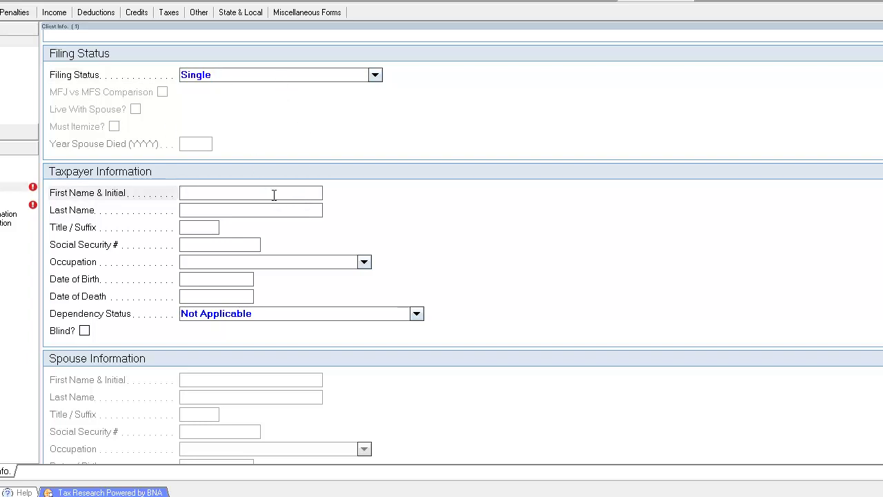
{"action": "key", "text": "Tab"}
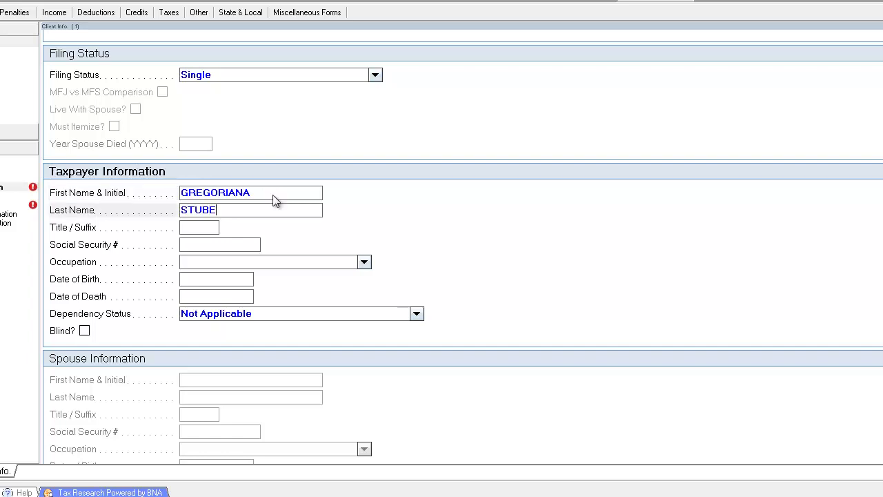
{"action": "key", "text": "Tab"}
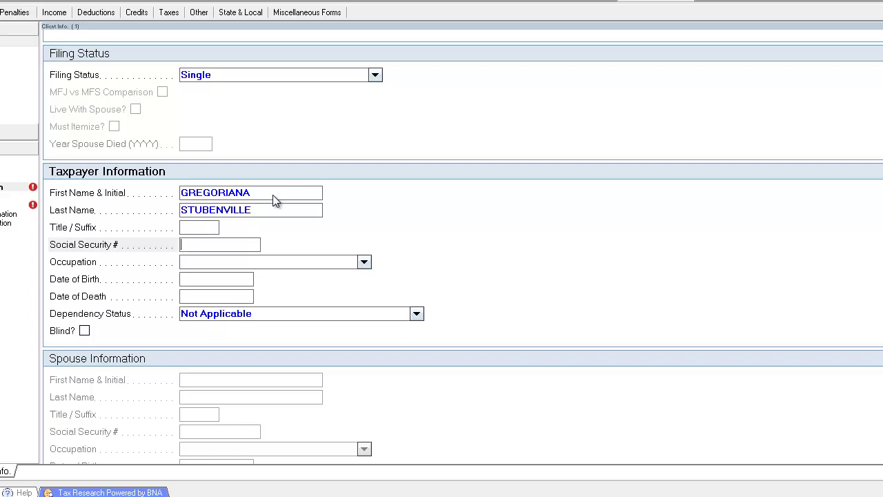
{"action": "key", "text": "Tab"}
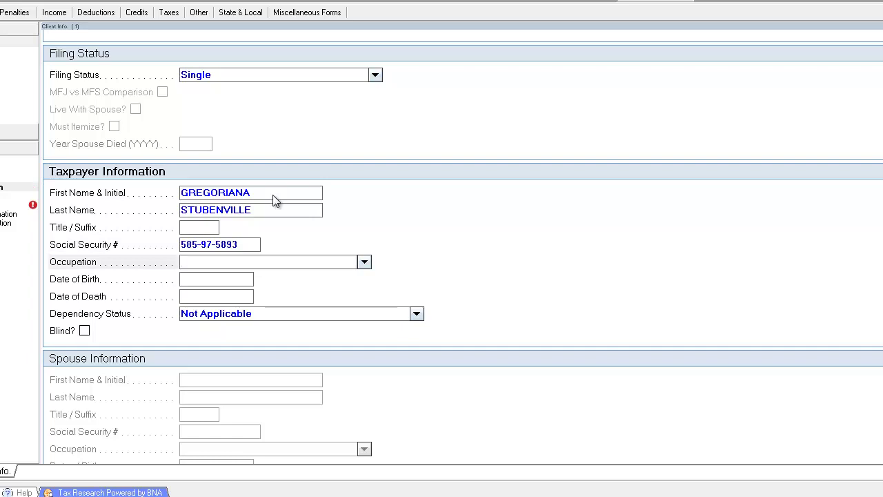
{"action": "type", "text": "ACCOUNT EXECUTIVE"}
{"action": "key", "text": "Tab"}
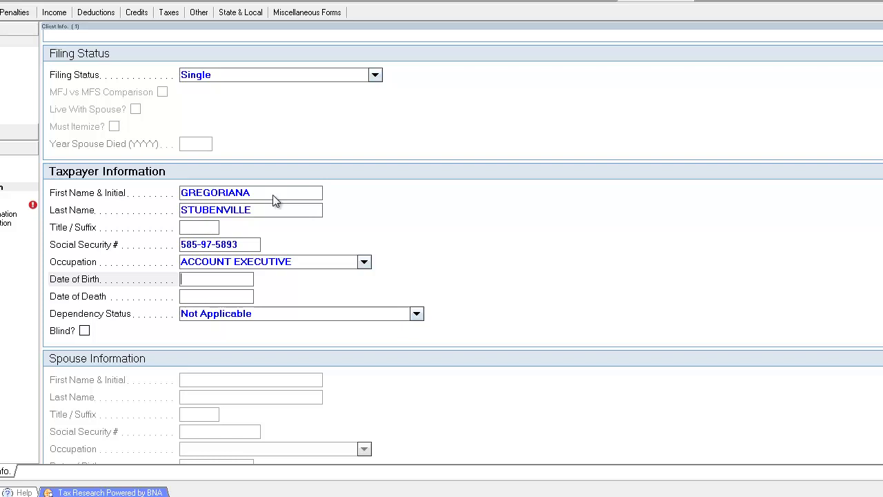
{"action": "type", "text": "06061944"}
{"action": "key", "text": "Tab"}
{"action": "left_click", "coordinate": [253, 279]}
Step: Visit the Street Address field in the Address section, then return to Date of Birth
{"action": "scroll", "coordinate": [253, 278], "scroll_direction": "down", "scroll_amount": 3}
{"action": "scroll", "coordinate": [723, 274], "scroll_direction": "down", "scroll_amount": 3}
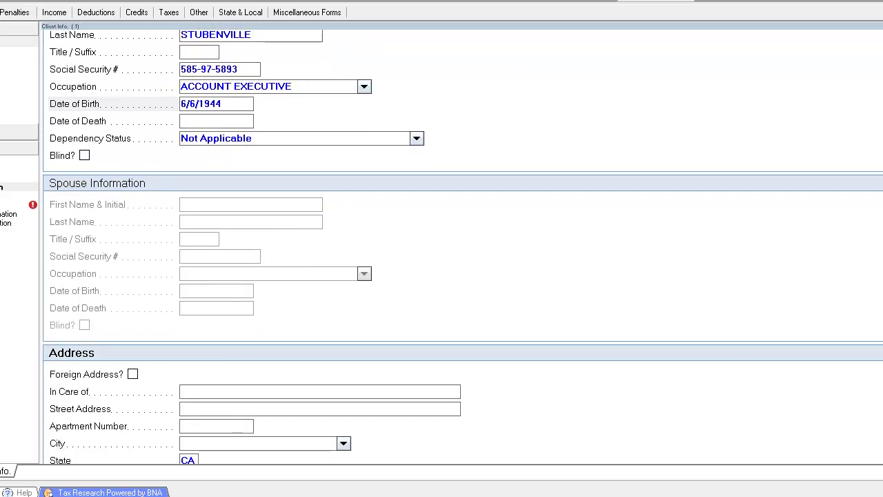
{"action": "left_click", "coordinate": [382, 384]}
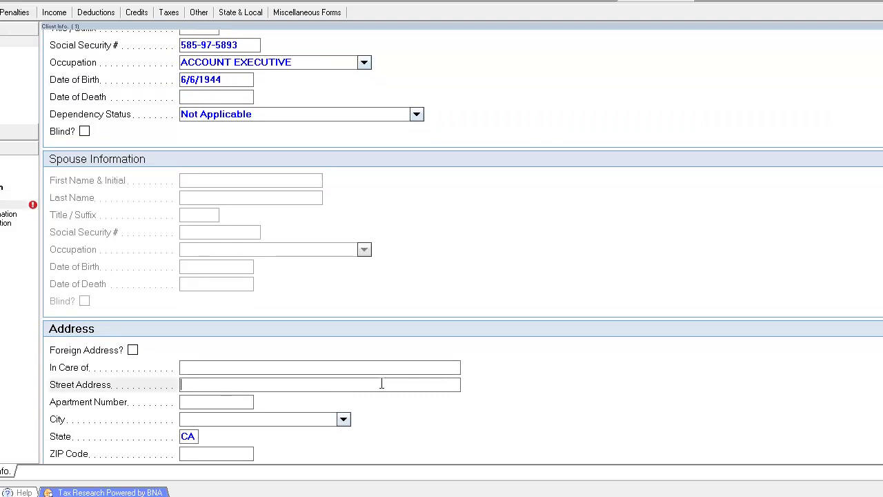
{"action": "scroll", "coordinate": [381, 384], "scroll_direction": "down", "scroll_amount": 2}
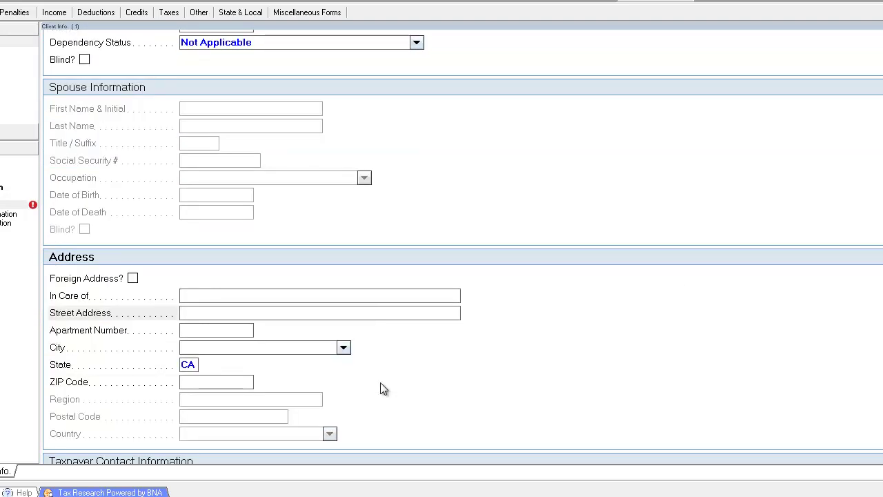
{"action": "scroll", "coordinate": [381, 383], "scroll_direction": "up", "scroll_amount": 2}
{"action": "left_click", "coordinate": [237, 83]}
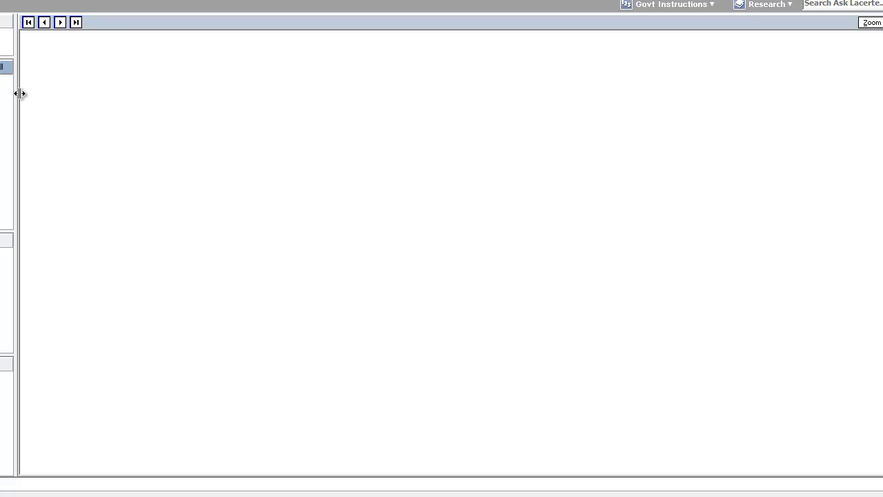
Step: Dismiss the Lacerte crash report with Don't Send and bring up the Start menu
{"action": "left_click", "coordinate": [22, 1]}
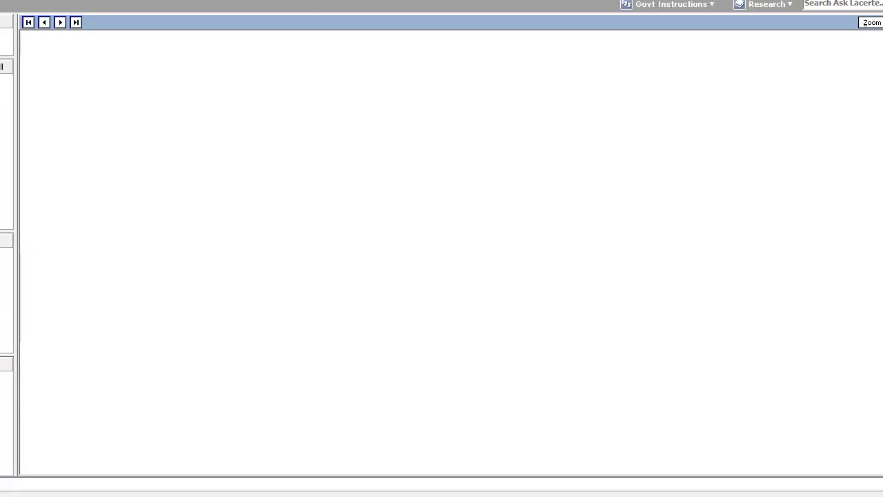
{"action": "left_click", "coordinate": [2, 67]}
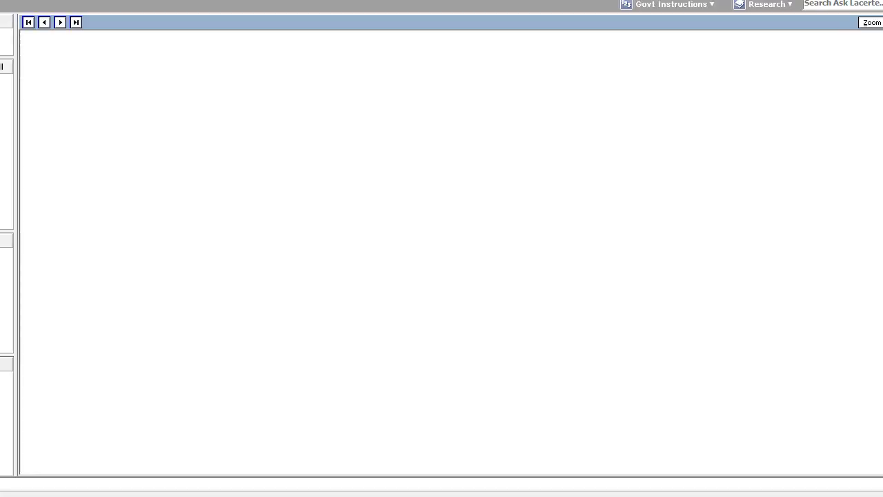
{"action": "left_click", "coordinate": [479, 298]}
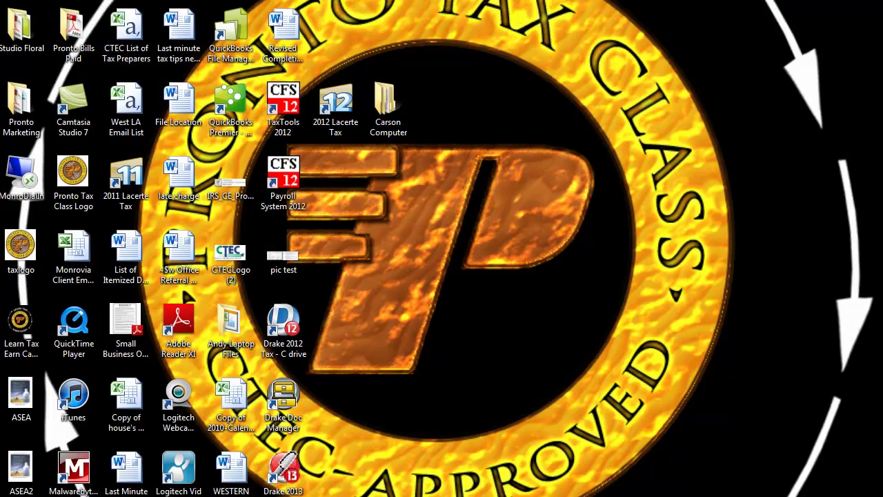
{"action": "key", "text": "super"}
Step: Relaunch Lacerte Tax 2012, open the new client's return and view Form 1040 page 2
{"action": "left_click", "coordinate": [35, 214]}
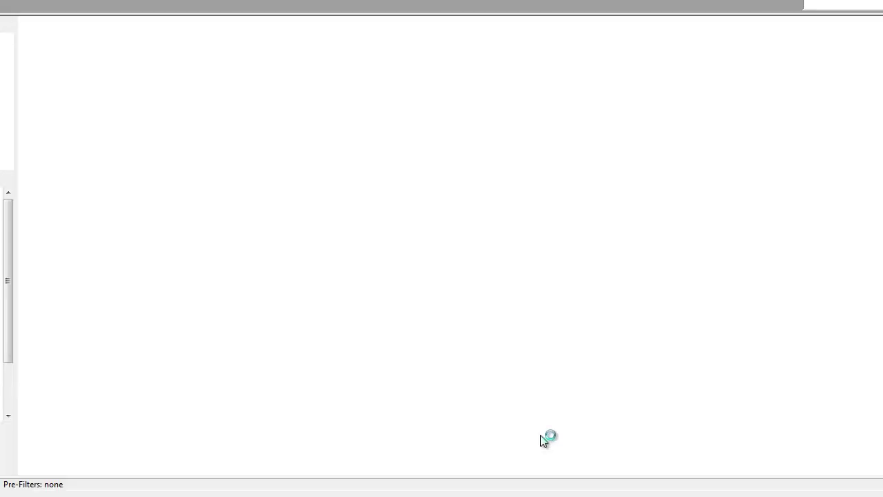
{"action": "left_click", "coordinate": [330, 125]}
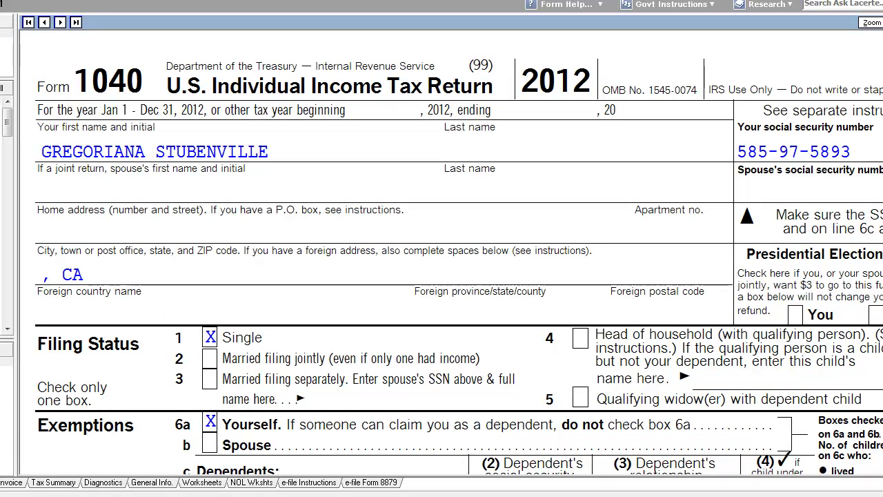
{"action": "scroll", "coordinate": [459, 253], "scroll_direction": "down", "scroll_amount": 5}
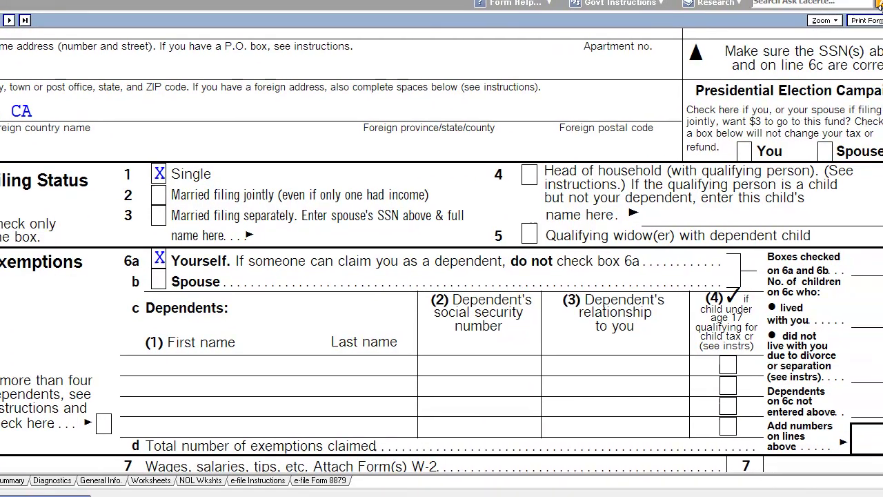
{"action": "left_click", "coordinate": [2, 269]}
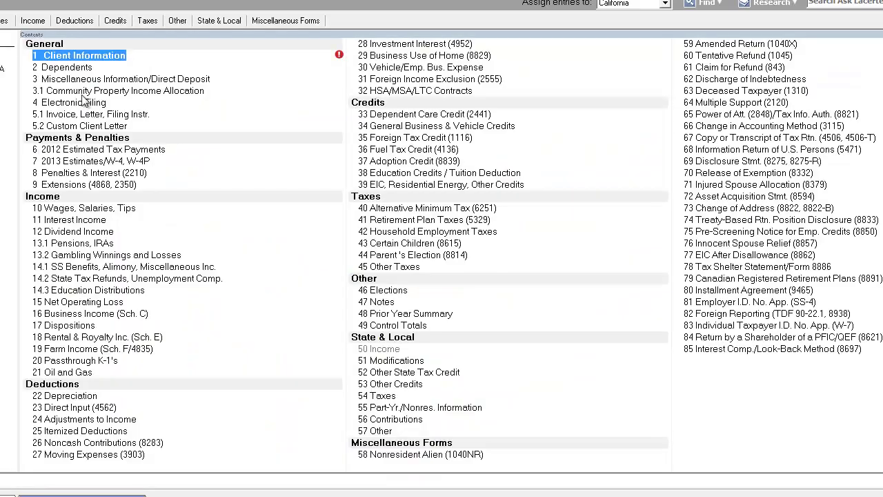
Step: Enter the client's street address, city, ZIP code and home telephone number
{"action": "left_click", "coordinate": [107, 59]}
{"action": "scroll", "coordinate": [238, 293], "scroll_direction": "down", "scroll_amount": 8}
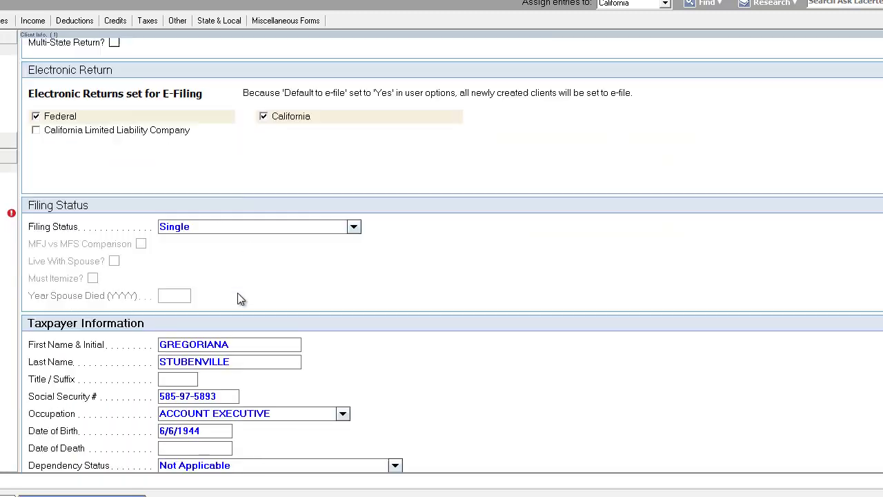
{"action": "left_click", "coordinate": [245, 305]}
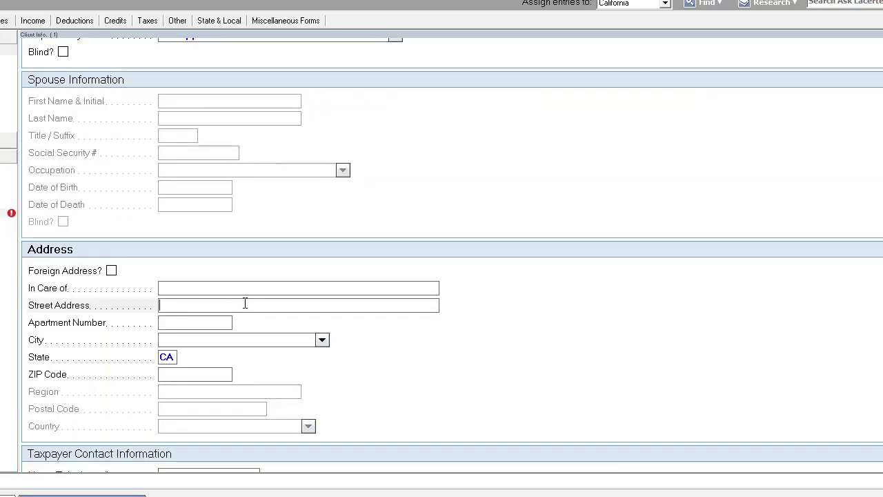
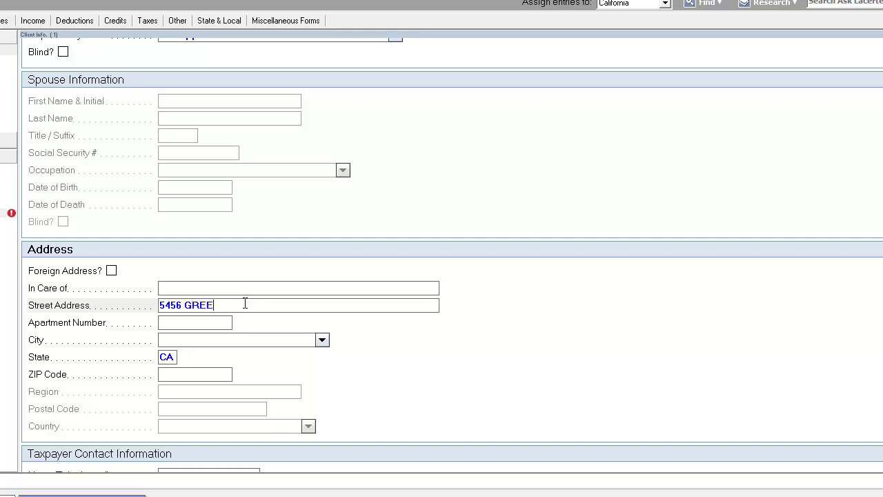
{"action": "key", "text": "Tab"}
{"action": "type", "text": "BEVERLY GLEN"}
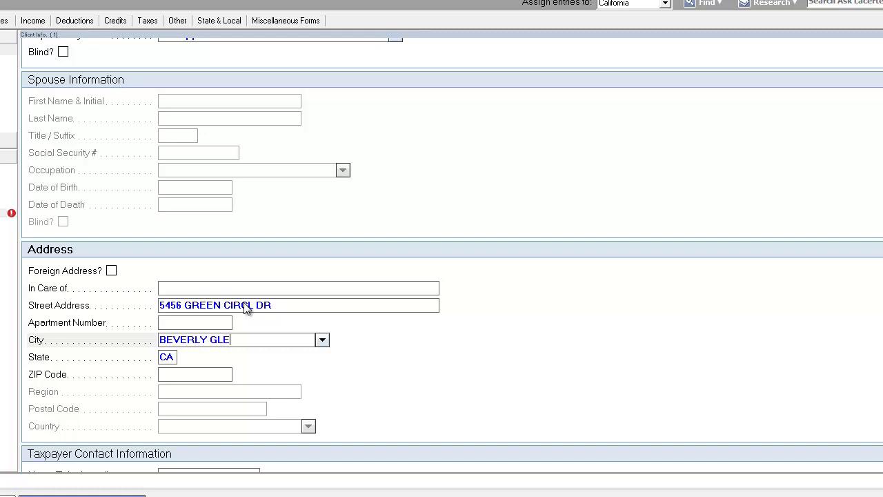
{"action": "key", "text": "Tab"}
{"action": "key", "text": "Tab"}
{"action": "type", "text": "90077"}
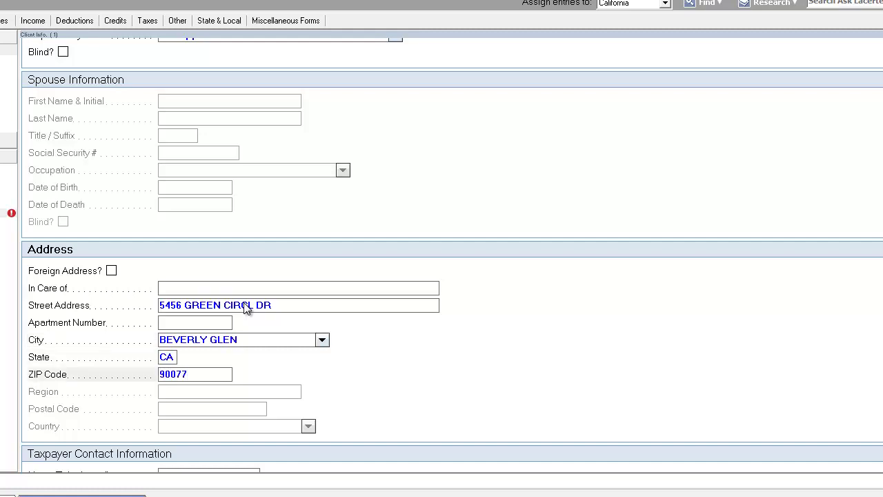
{"action": "key", "text": "Tab"}
{"action": "scroll", "coordinate": [246, 309], "scroll_direction": "down", "scroll_amount": 2}
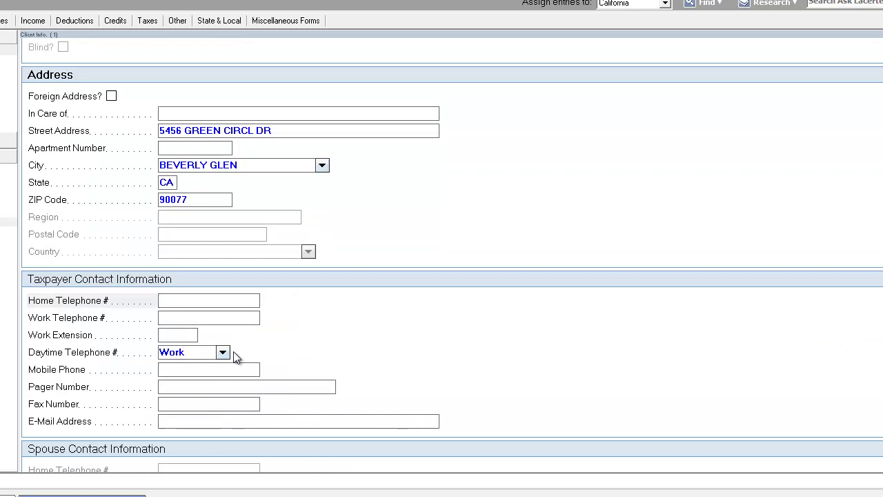
{"action": "key", "text": "Tab"}
Step: Make PRONTO TAX CLASS GRADUATE the return's preparer
{"action": "left_click", "coordinate": [255, 422]}
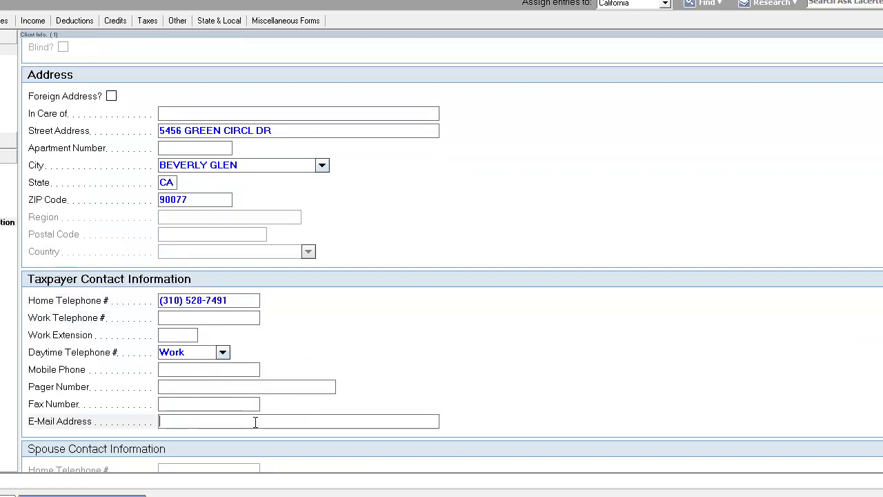
{"action": "scroll", "coordinate": [253, 421], "scroll_direction": "down", "scroll_amount": 2}
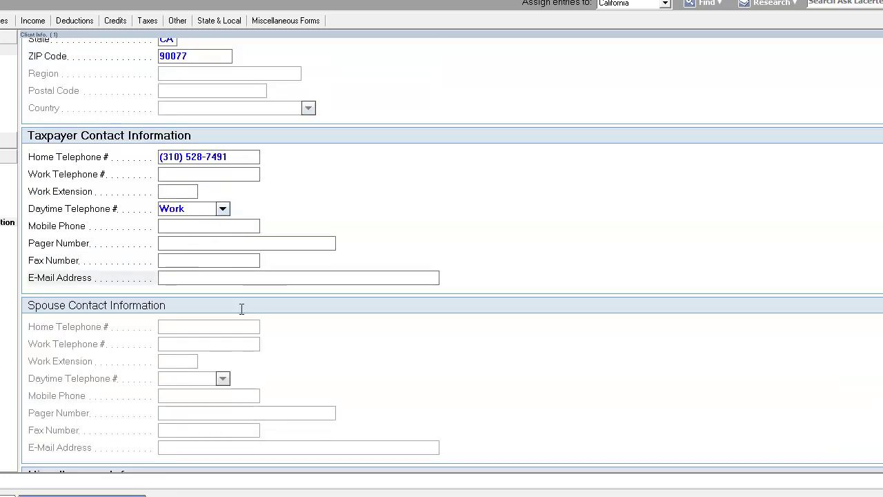
{"action": "left_click", "coordinate": [244, 227]}
{"action": "scroll", "coordinate": [242, 283], "scroll_direction": "down", "scroll_amount": 3}
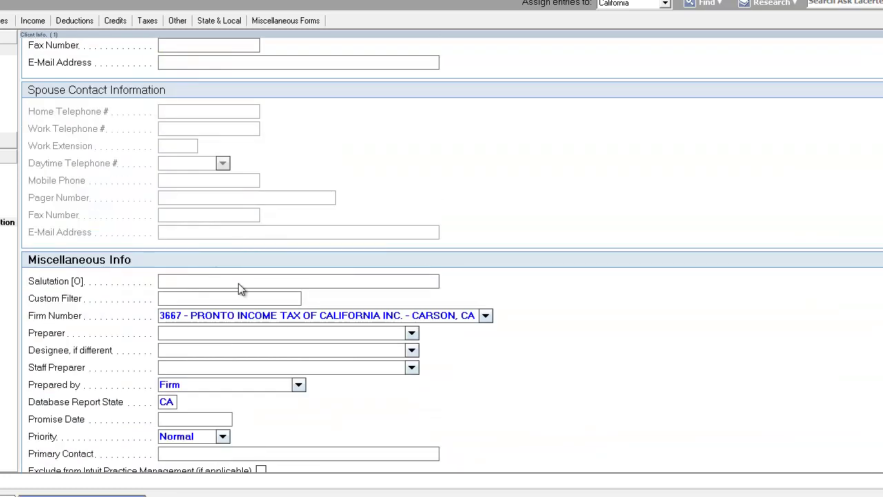
{"action": "left_click", "coordinate": [411, 332]}
{"action": "scroll", "coordinate": [202, 428], "scroll_direction": "down", "scroll_amount": 2}
{"action": "scroll", "coordinate": [201, 431], "scroll_direction": "down", "scroll_amount": 2}
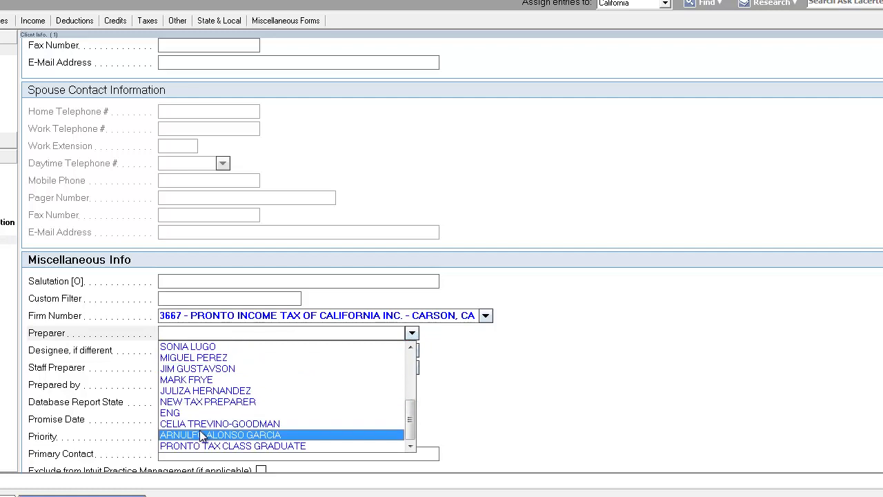
{"action": "left_click", "coordinate": [201, 447]}
{"action": "key", "text": "Tab"}
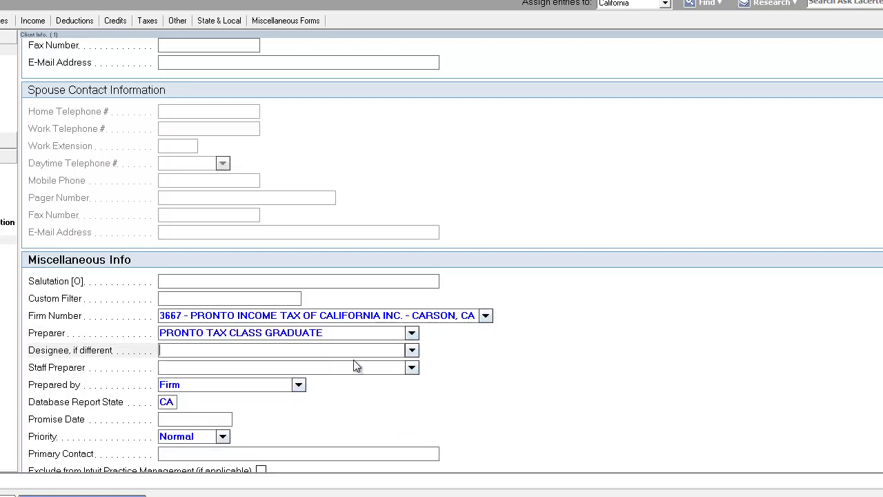
{"action": "key", "text": "Escape"}
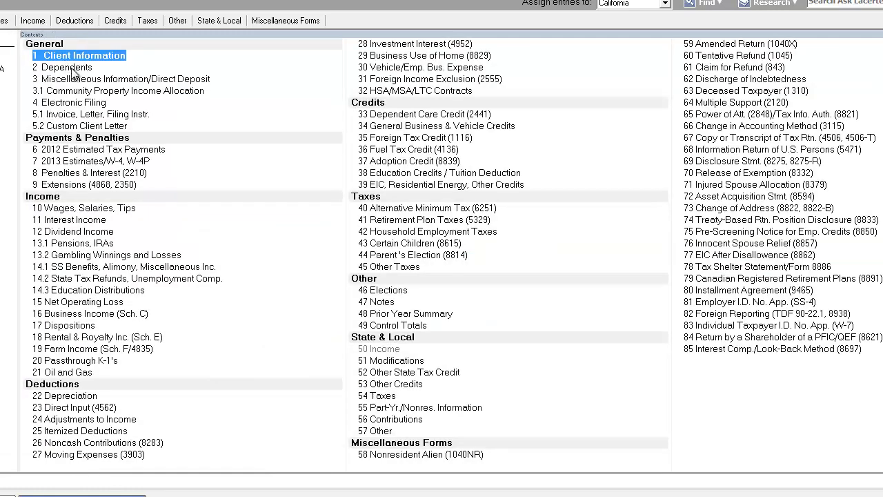
Step: Open the 2 Dependents screen from the Contents list
{"action": "left_click", "coordinate": [73, 69]}
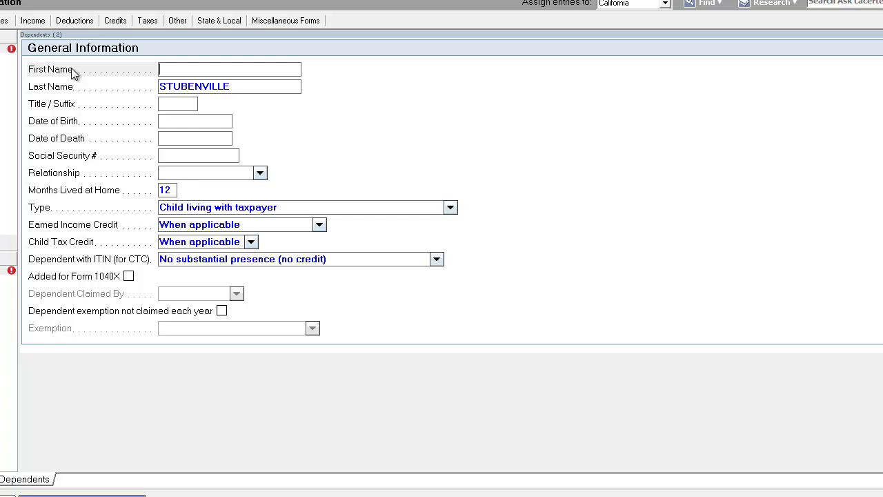
Step: Close the Dependents screen and return to the Contents list
{"action": "key", "text": "Escape"}
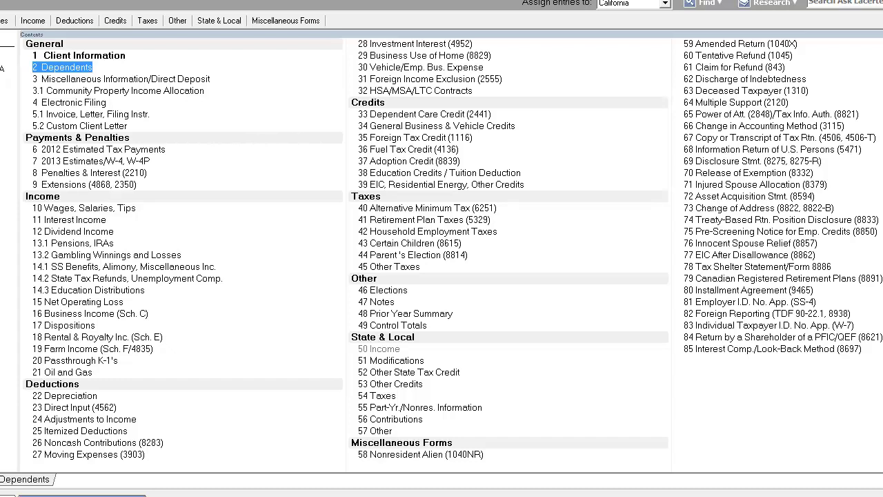
Step: Check 'Taxpayer read consent information' under Electronic Filing, then open Wages, Salaries, Tips
{"action": "left_click", "coordinate": [83, 103]}
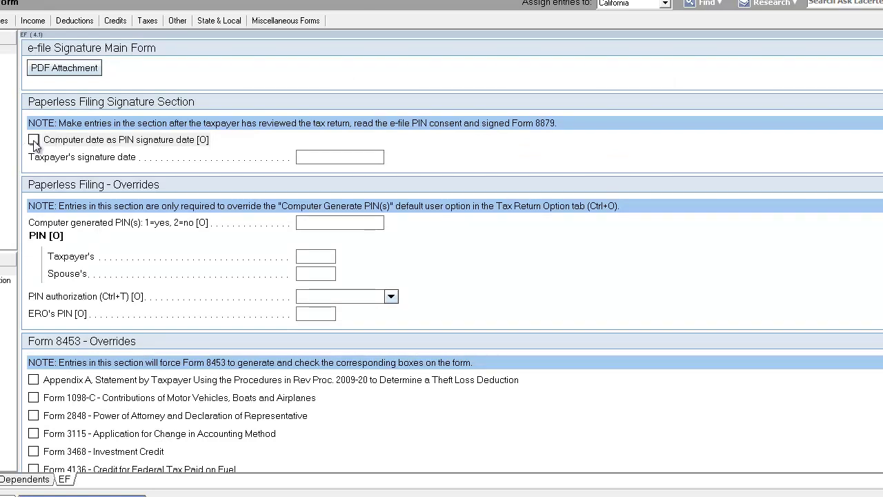
{"action": "scroll", "coordinate": [34, 145], "scroll_direction": "down", "scroll_amount": 5}
{"action": "left_click", "coordinate": [34, 252]}
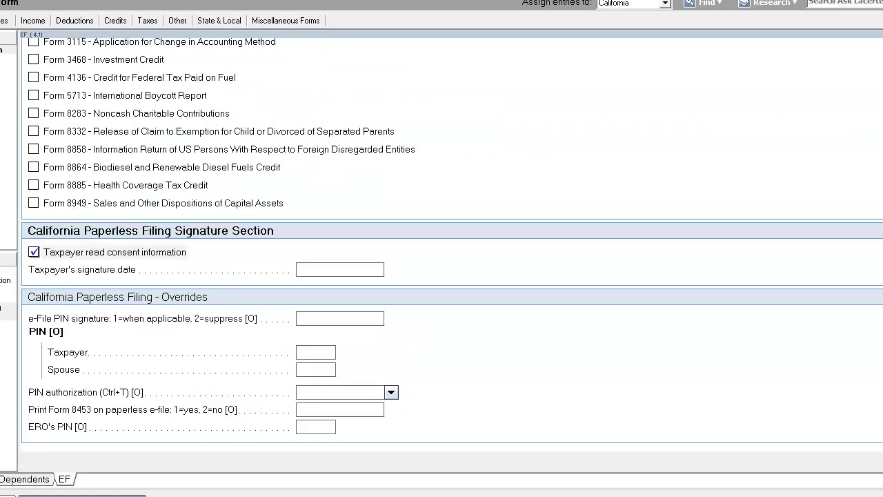
{"action": "key", "text": "F4"}
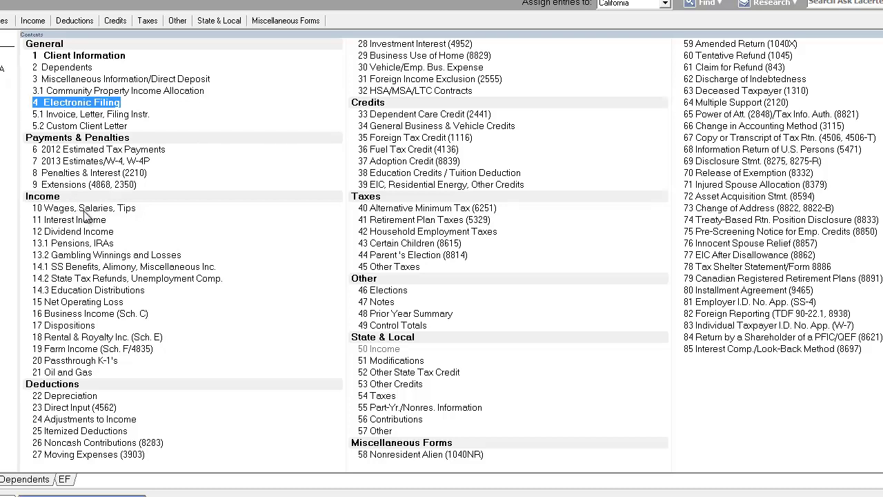
{"action": "left_click", "coordinate": [84, 210]}
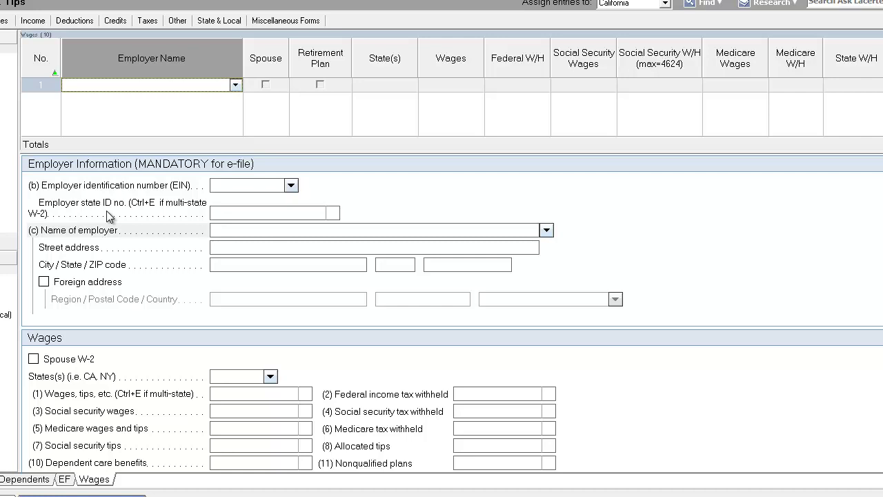
Step: Enter employer TOYOTA OF LOS ANGELES, tick Retirement Plan, and enter 165,000 in wages
{"action": "type", "text": "TOYOTA"}
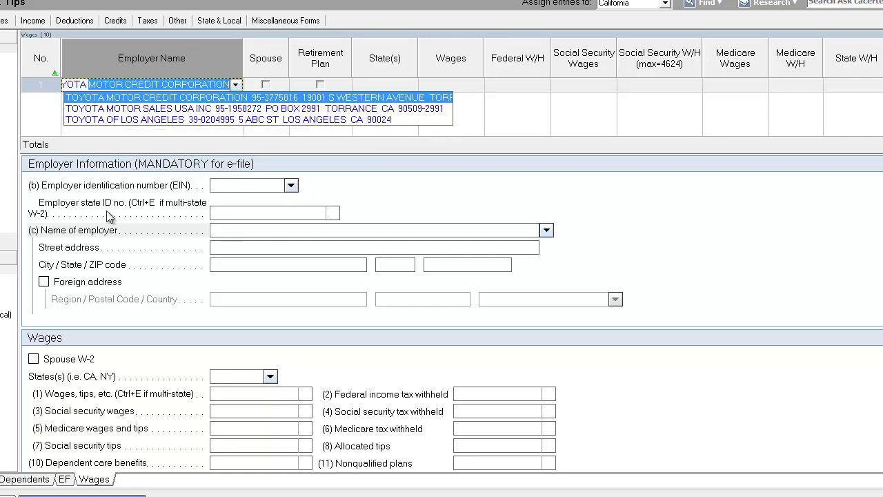
{"action": "type", "text": " OF L"}
{"action": "key", "text": "Return"}
{"action": "key", "text": "Tab"}
{"action": "key", "text": "Tab"}
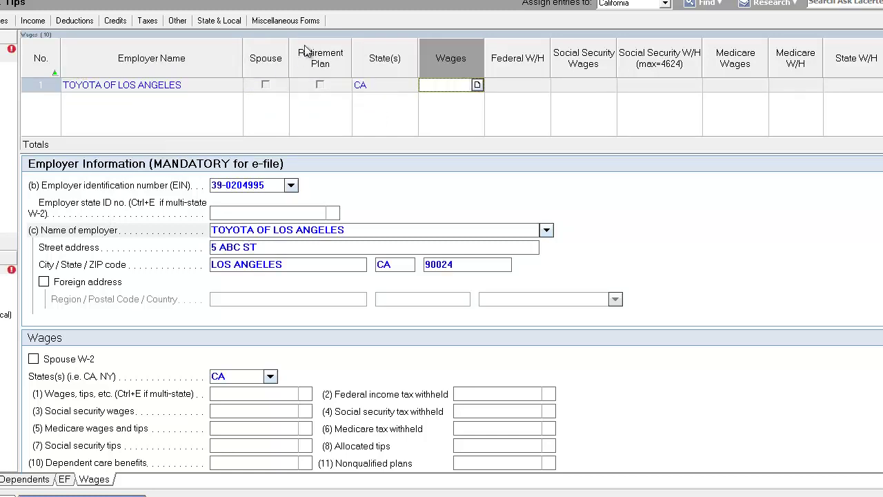
{"action": "left_click", "coordinate": [320, 85]}
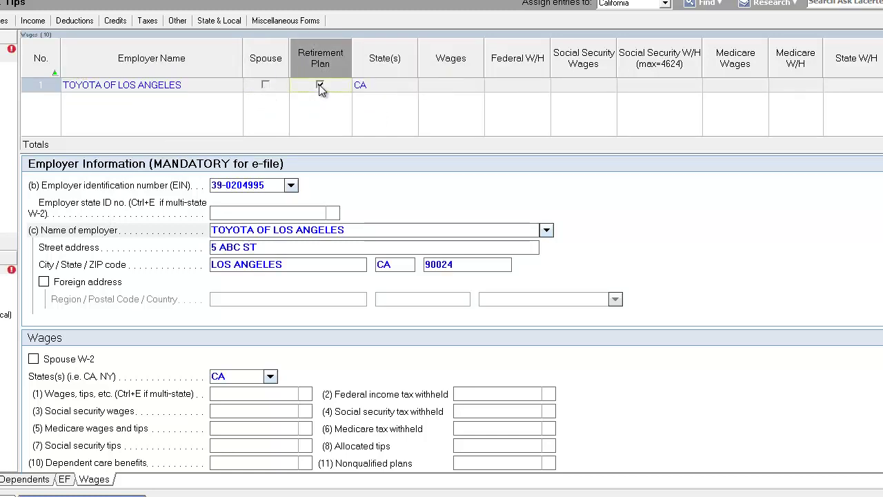
{"action": "left_click", "coordinate": [455, 83]}
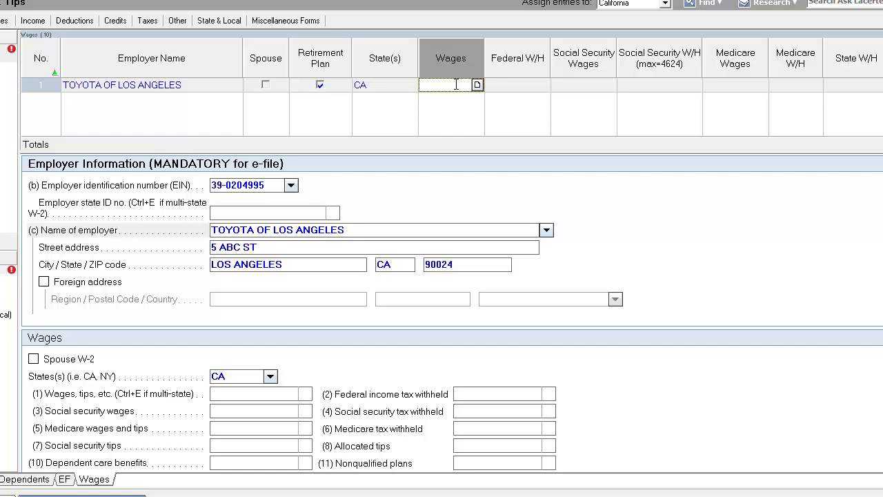
{"action": "type", "text": "165,000"}
{"action": "key", "text": "Tab"}
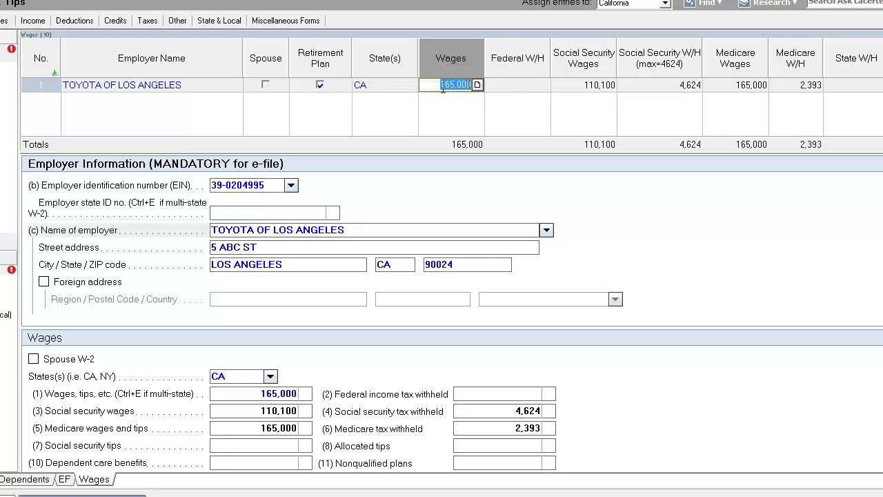
Step: Enter 18,529 in the Federal W/H cell of the Toyota W-2
{"action": "left_click", "coordinate": [443, 86]}
{"action": "left_click", "coordinate": [521, 85]}
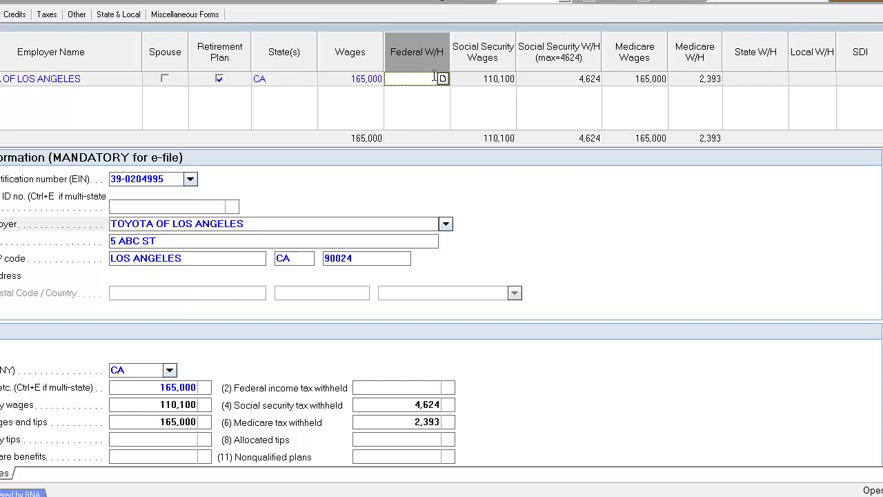
{"action": "type", "text": "18529"}
{"action": "key", "text": "Tab"}
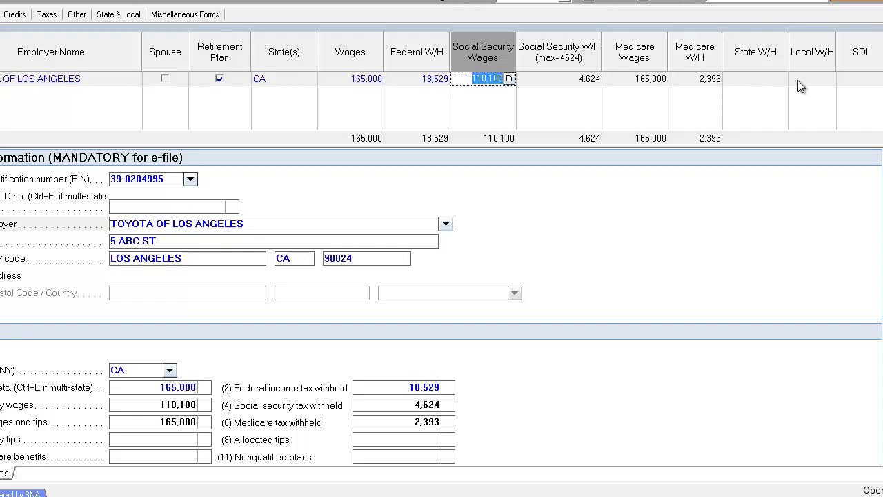
{"action": "left_click", "coordinate": [776, 80]}
{"action": "left_click", "coordinate": [488, 82]}
{"action": "left_click", "coordinate": [462, 79]}
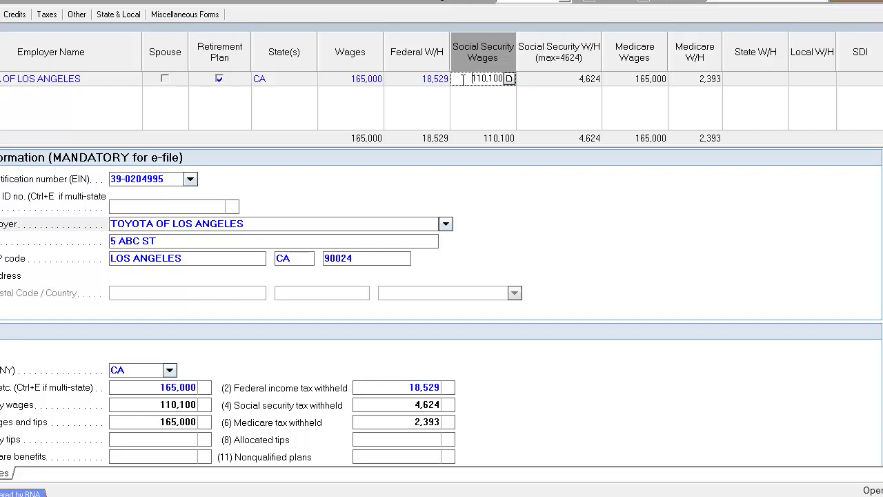
{"action": "left_click_drag", "start_coordinate": [462, 79], "coordinate": [515, 63]}
{"action": "left_click_drag", "start_coordinate": [461, 80], "coordinate": [523, 79]}
{"action": "left_click_drag", "start_coordinate": [462, 79], "coordinate": [509, 79]}
Step: Change the Toyota W-2 Medicare wages to 185,000, then step through state withholding and SDI
{"action": "left_click", "coordinate": [625, 81]}
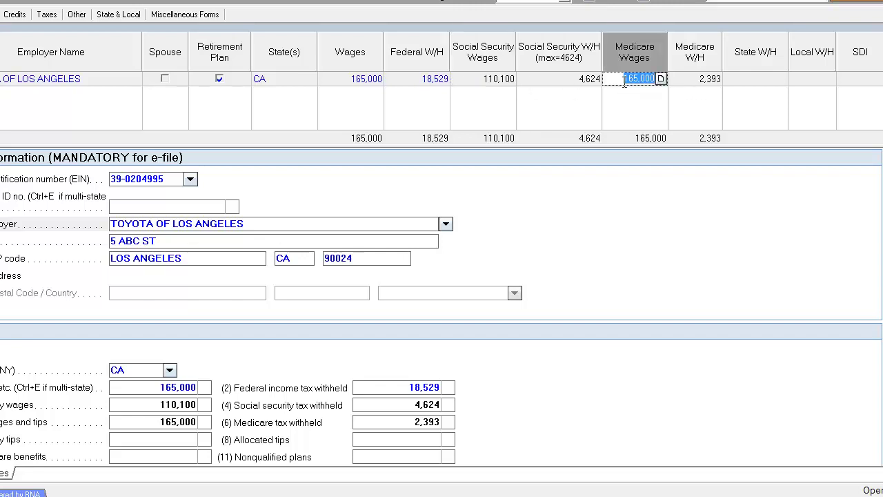
{"action": "type", "text": "18500"}
{"action": "key", "text": "Tab"}
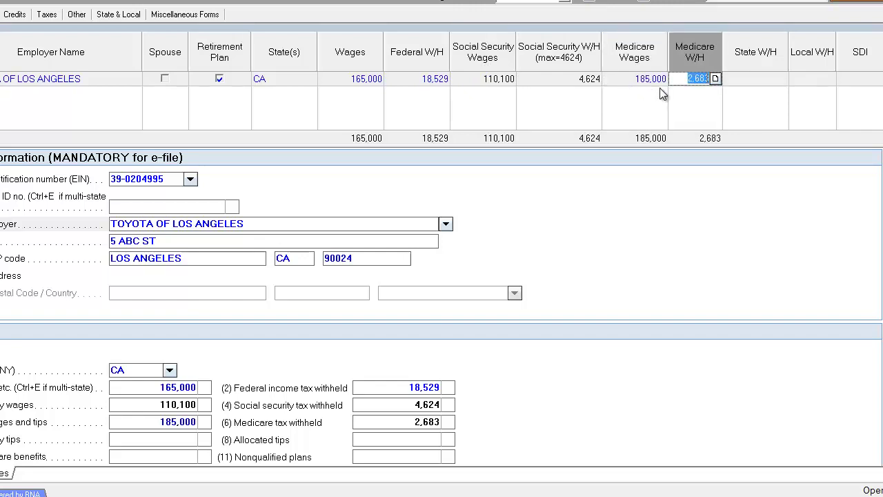
{"action": "key", "text": "Tab"}
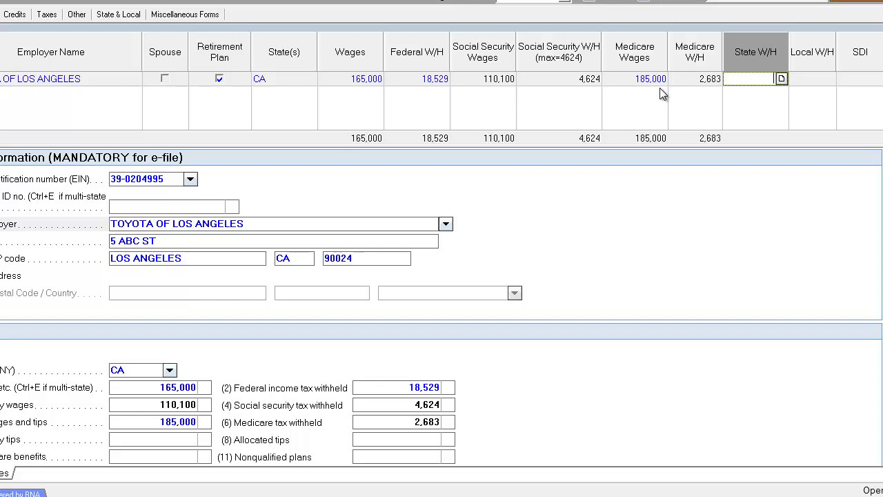
{"action": "key", "text": "Tab"}
{"action": "key", "text": "Tab"}
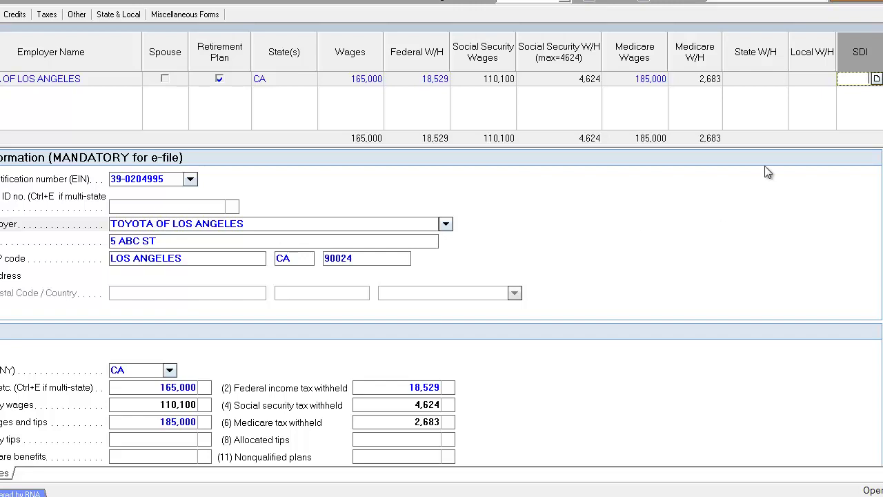
Step: Enter the employer state ID (the EIN digits without the dash) and verify the entry
{"action": "left_click", "coordinate": [206, 208]}
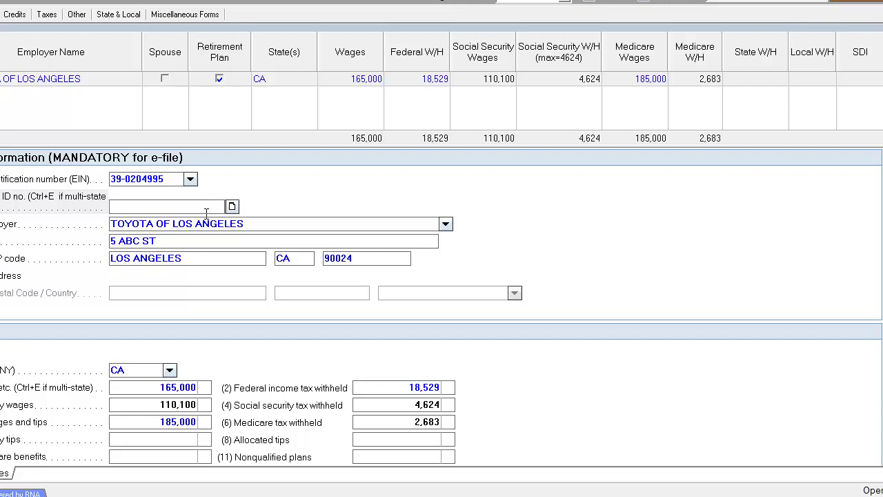
{"action": "key", "text": "Tab"}
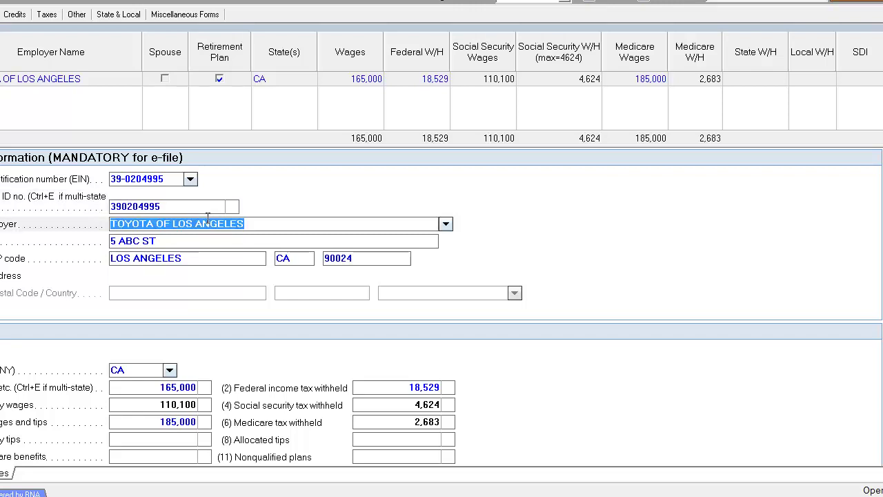
{"action": "left_click", "coordinate": [203, 209]}
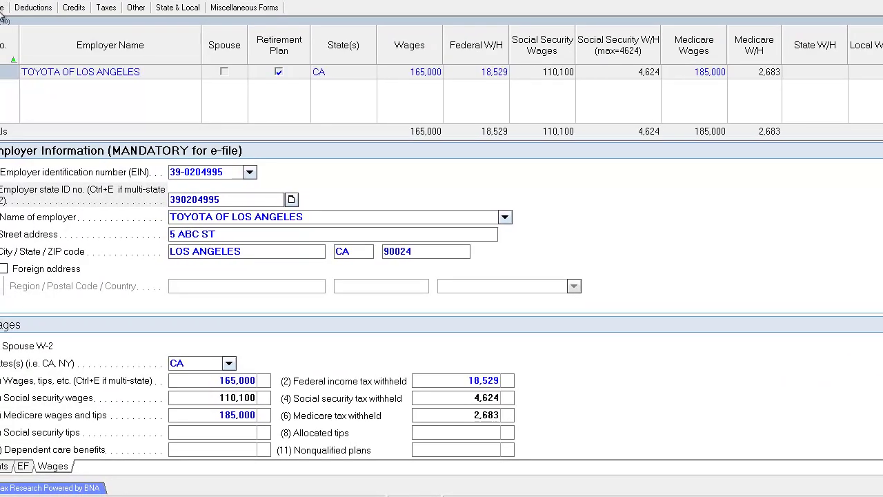
{"action": "double_click", "coordinate": [253, 196]}
{"action": "left_click", "coordinate": [253, 197]}
{"action": "left_click", "coordinate": [329, 217]}
{"action": "left_click", "coordinate": [329, 216]}
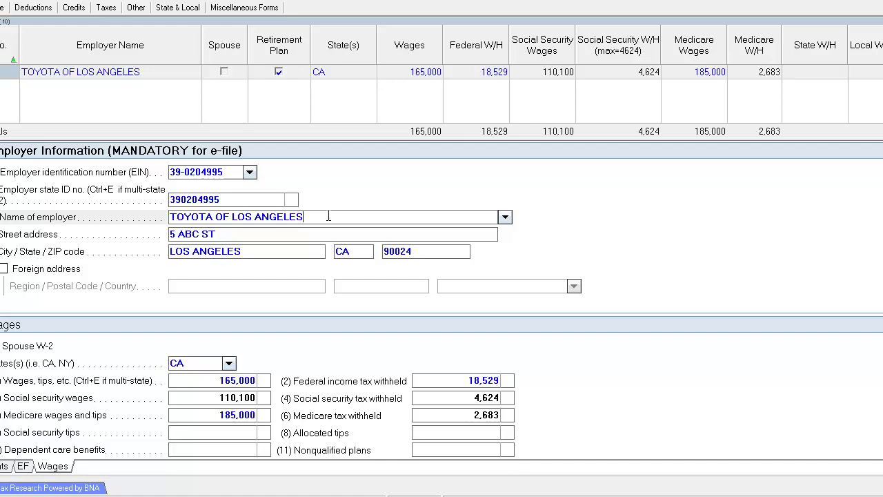
{"action": "scroll", "coordinate": [256, 287], "scroll_direction": "down", "scroll_amount": 3}
Step: Set box 12a to code D, 401(k) elective deferrals, with an amount of 20,000
{"action": "left_click", "coordinate": [217, 260]}
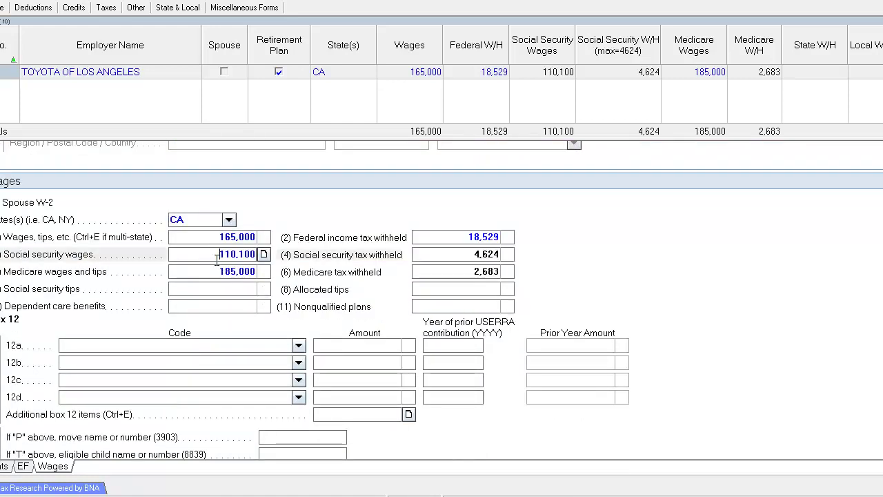
{"action": "left_click", "coordinate": [216, 271]}
{"action": "left_click", "coordinate": [216, 272]}
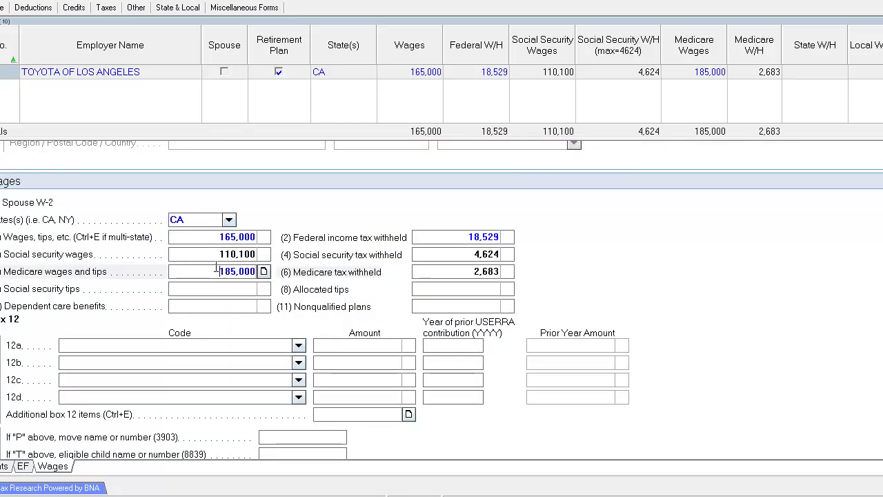
{"action": "left_click", "coordinate": [231, 288]}
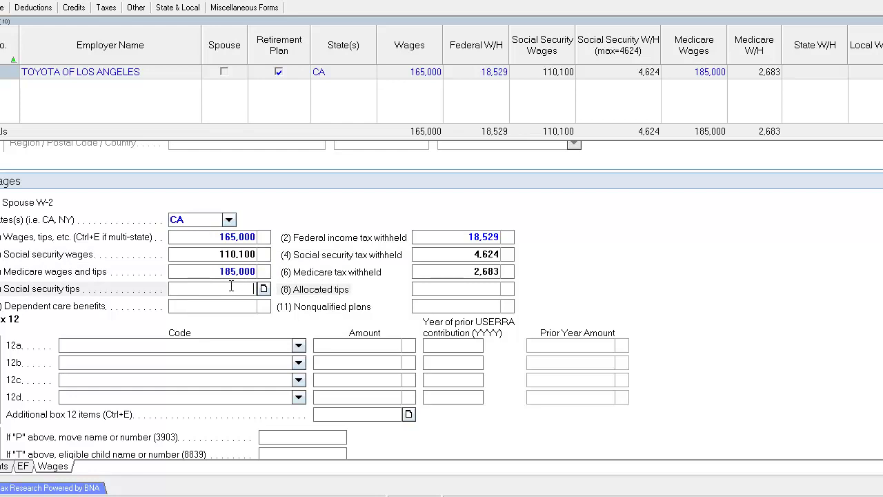
{"action": "left_click", "coordinate": [298, 346]}
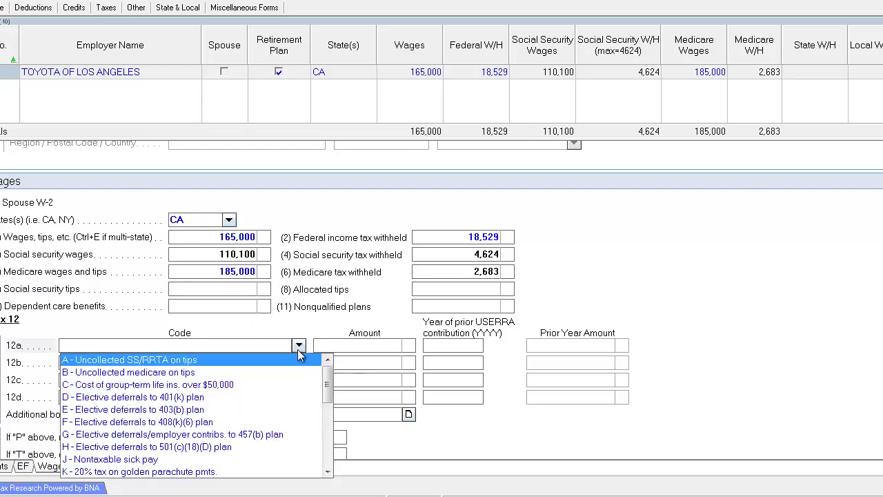
{"action": "left_click", "coordinate": [193, 398]}
{"action": "left_click", "coordinate": [357, 345]}
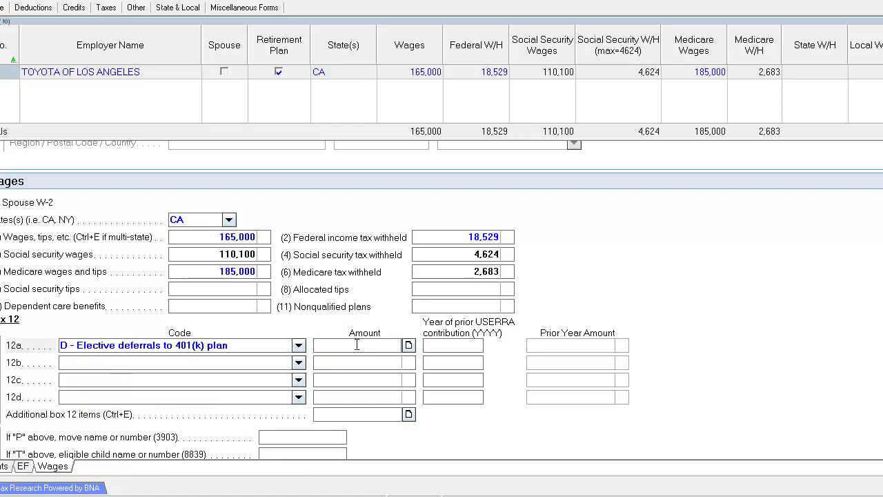
{"action": "type", "text": "20,"}
{"action": "type", "text": "0000"}
{"action": "key", "text": "Return"}
{"action": "left_click", "coordinate": [359, 346]}
{"action": "left_click", "coordinate": [396, 72]}
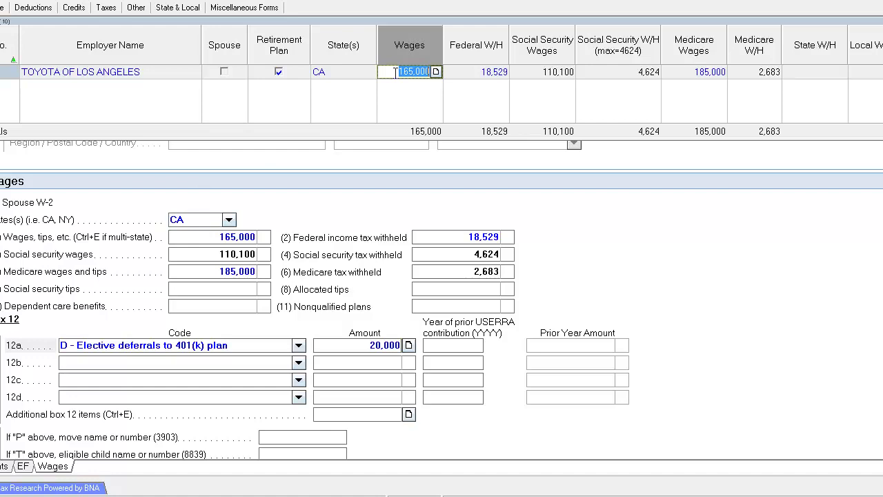
{"action": "left_click", "coordinate": [469, 72]}
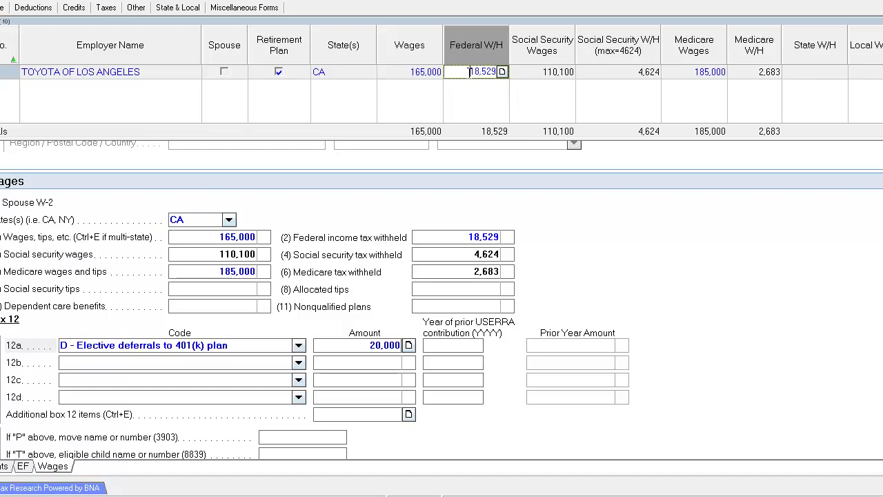
Step: Set box 12b to code J, nontaxable sick pay, with an amount of 1,528
{"action": "left_click", "coordinate": [362, 364]}
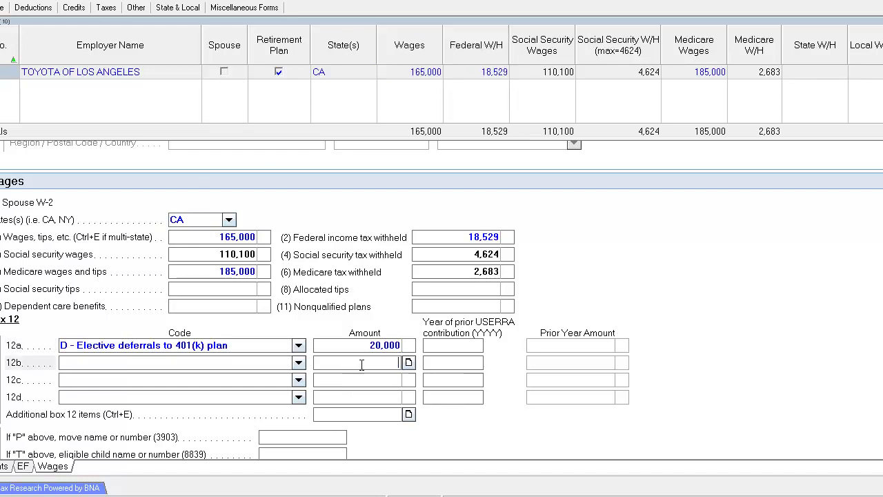
{"action": "left_click", "coordinate": [300, 365]}
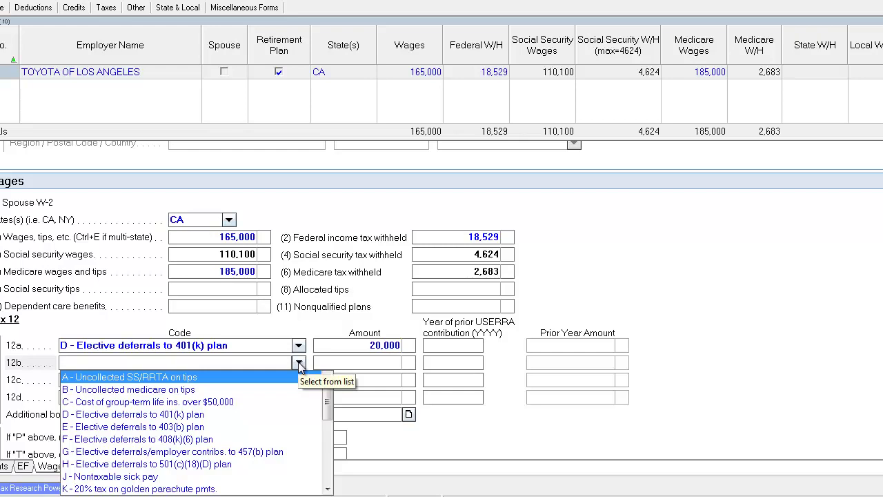
{"action": "scroll", "coordinate": [299, 366], "scroll_direction": "down", "scroll_amount": 2}
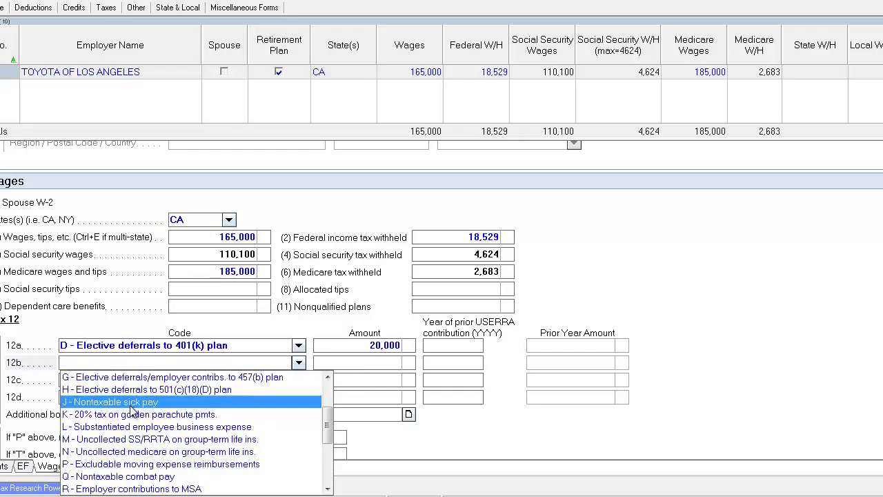
{"action": "left_click", "coordinate": [131, 405]}
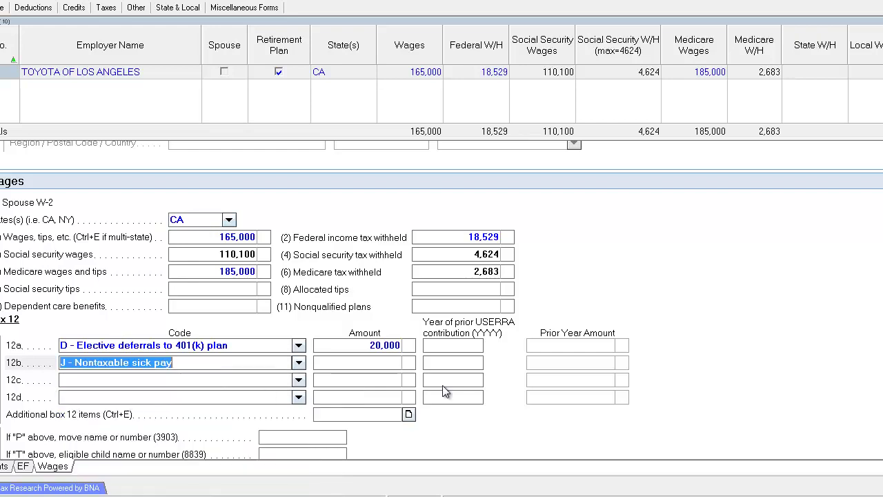
{"action": "left_click", "coordinate": [350, 362]}
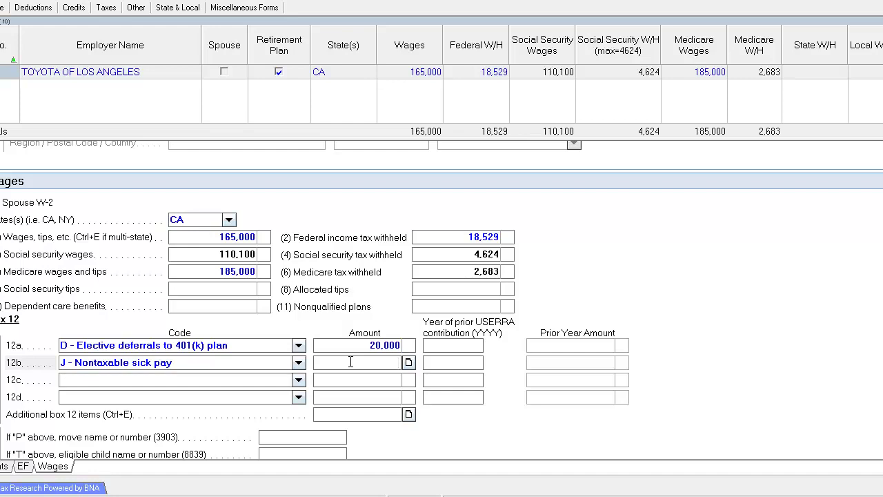
{"action": "type", "text": "1528"}
{"action": "left_click", "coordinate": [246, 363]}
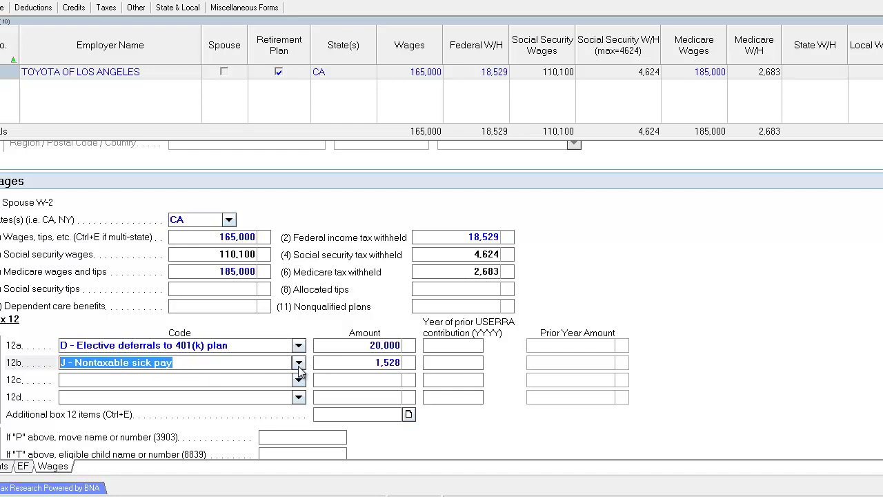
{"action": "left_click", "coordinate": [372, 362]}
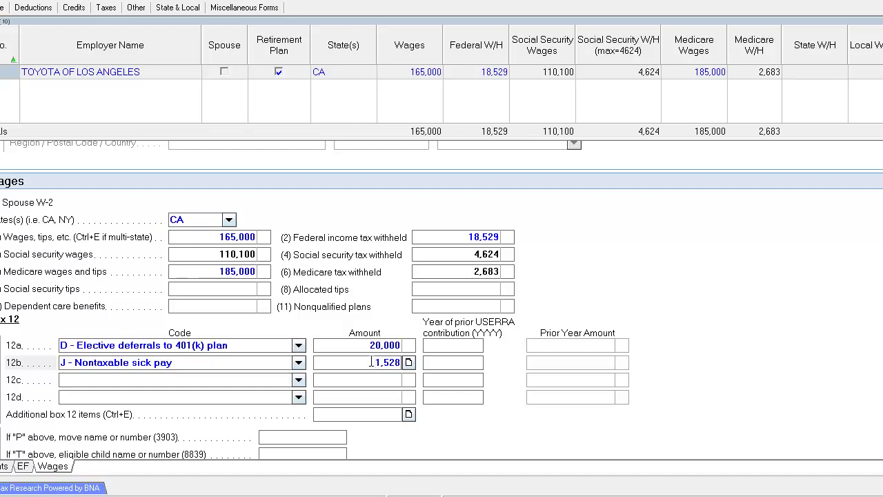
Step: Set box 12c to code T, adoption benefits, with an amount of 10,000
{"action": "left_click", "coordinate": [358, 384]}
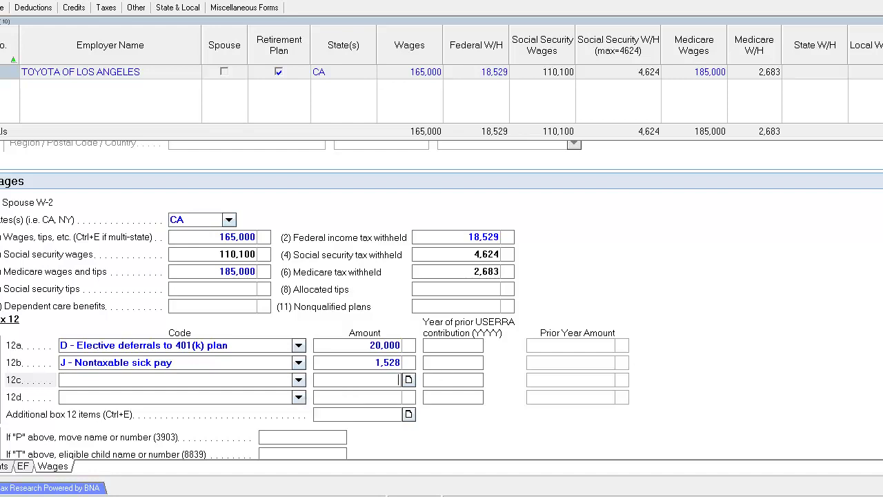
{"action": "scroll", "coordinate": [442, 300], "scroll_direction": "down", "scroll_amount": 3}
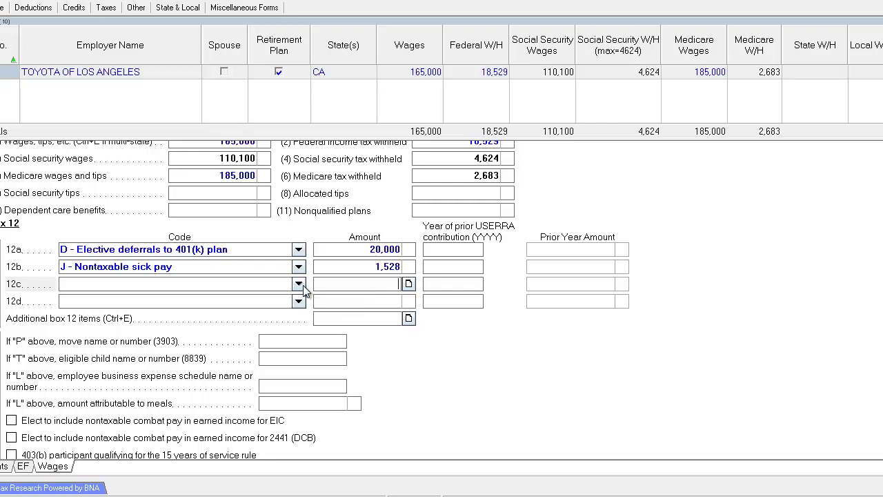
{"action": "left_click", "coordinate": [298, 284]}
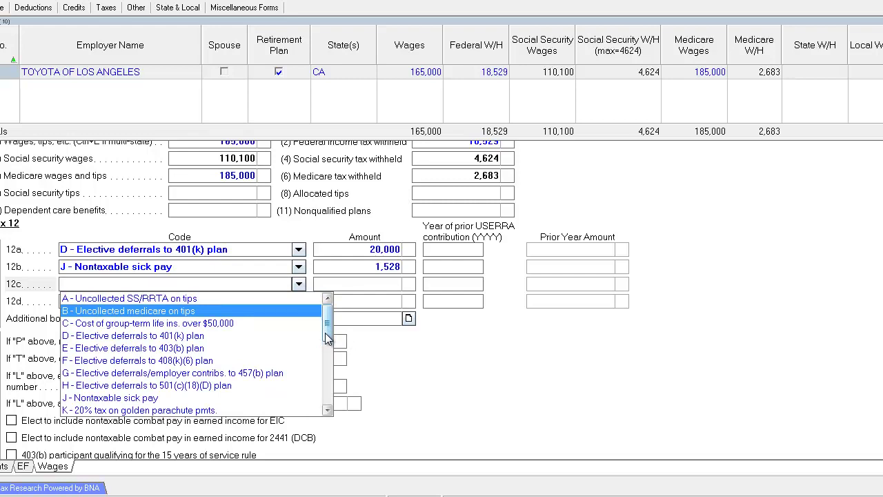
{"action": "left_click_drag", "start_coordinate": [328, 338], "coordinate": [330, 385]}
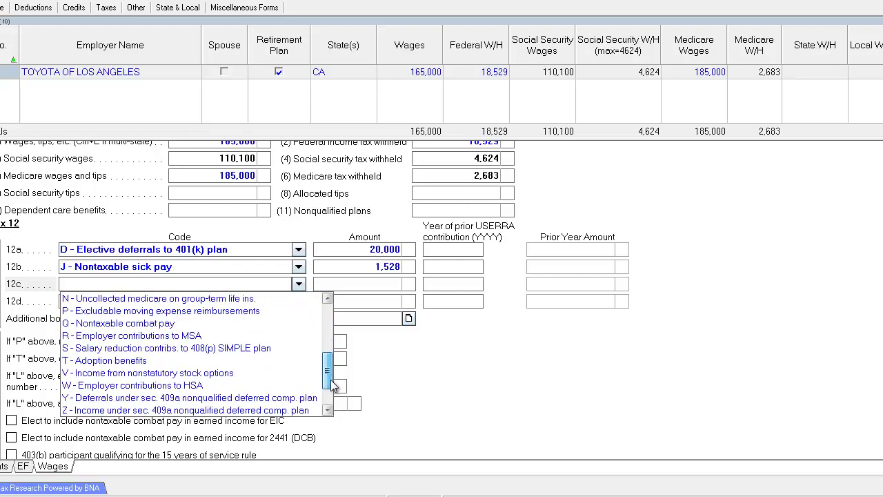
{"action": "left_click", "coordinate": [120, 363]}
{"action": "left_click", "coordinate": [368, 288]}
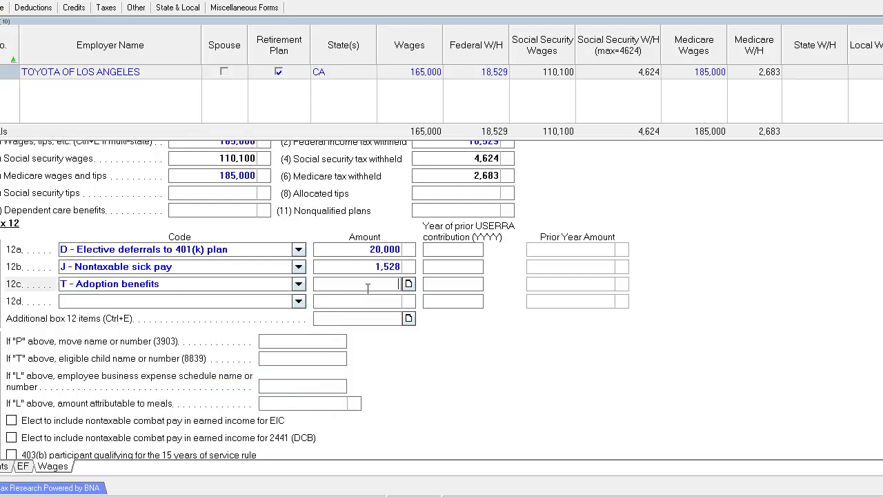
{"action": "type", "text": "10,"}
{"action": "type", "text": "0000"}
{"action": "key", "text": "Tab"}
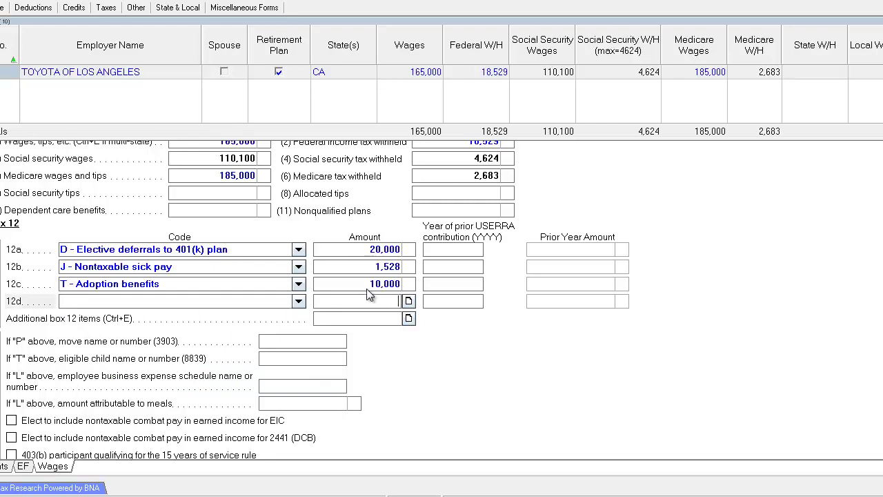
{"action": "left_click", "coordinate": [366, 284]}
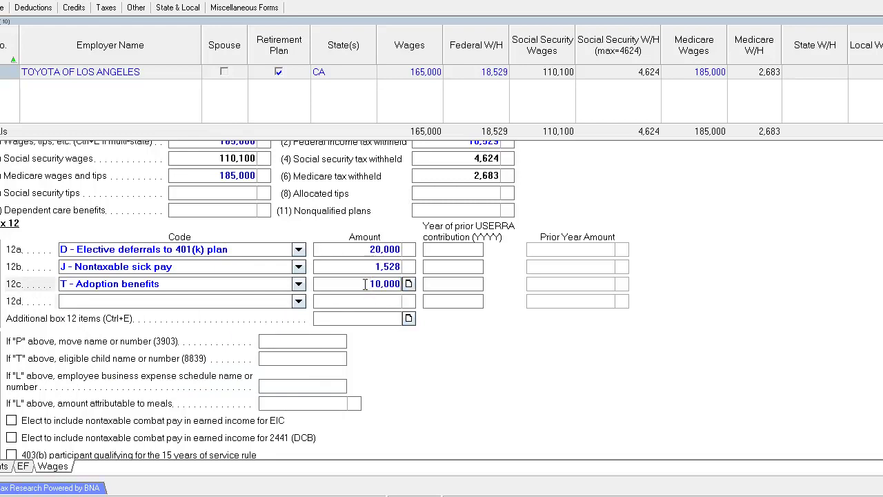
{"action": "double_click", "coordinate": [366, 284]}
{"action": "left_click", "coordinate": [363, 284]}
{"action": "double_click", "coordinate": [364, 283]}
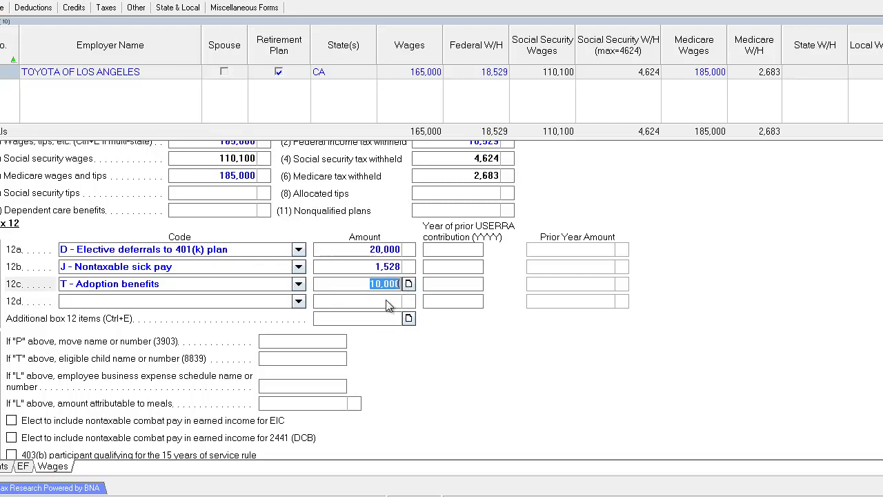
{"action": "left_click", "coordinate": [386, 305]}
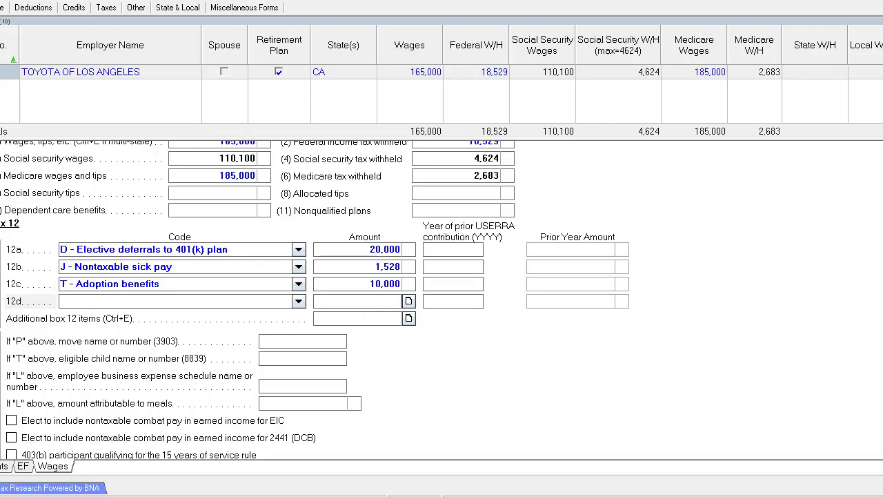
Step: Review the box 12c code T entry and its 10,000 amount
{"action": "left_click", "coordinate": [189, 285]}
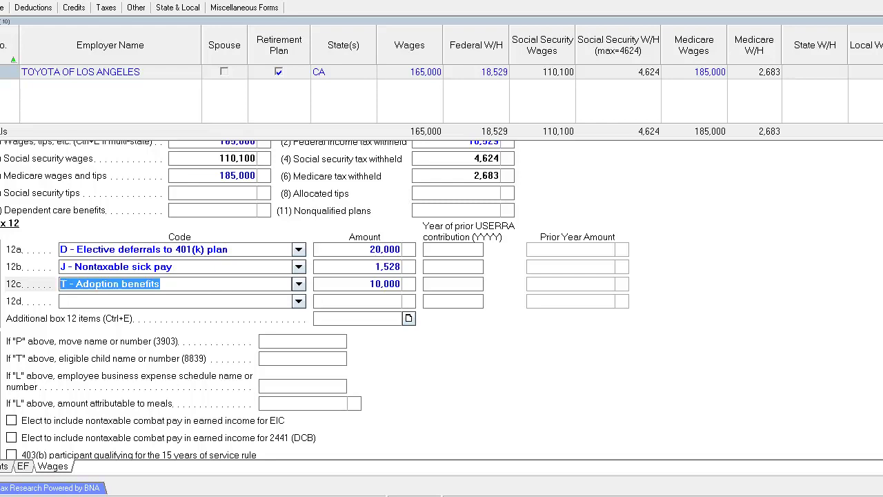
{"action": "scroll", "coordinate": [442, 297], "scroll_direction": "down", "scroll_amount": 10}
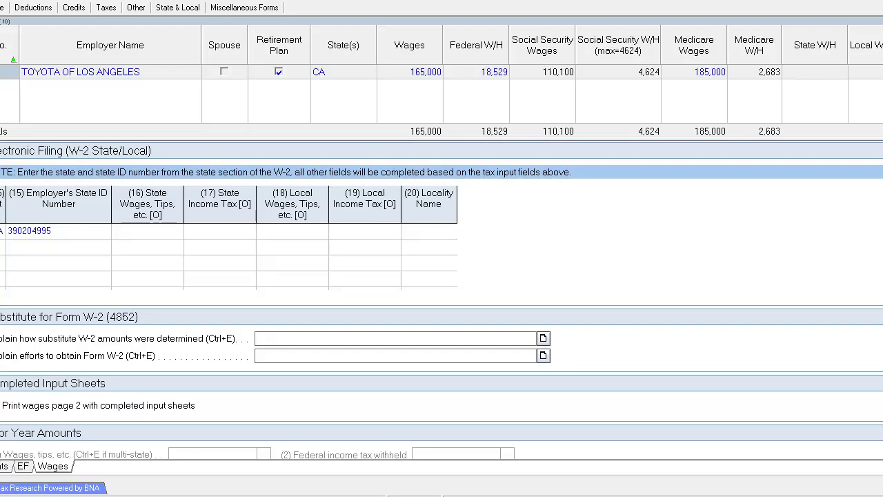
{"action": "scroll", "coordinate": [332, 330], "scroll_direction": "up", "scroll_amount": 10}
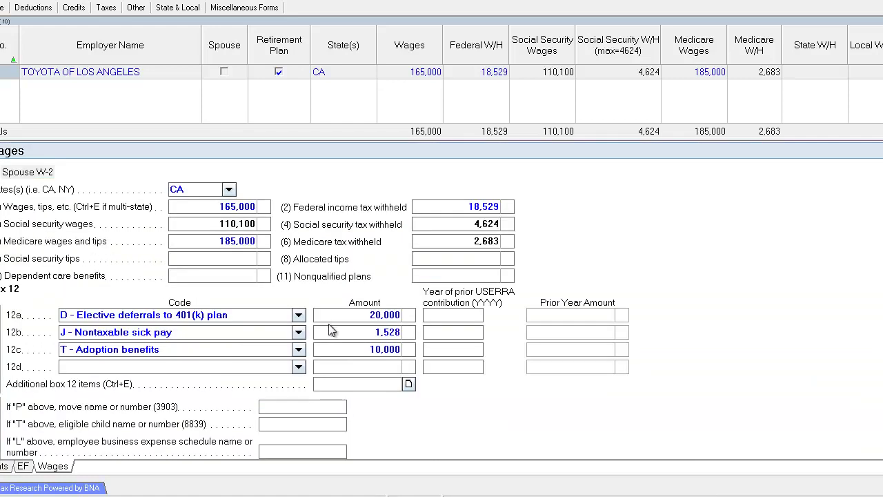
{"action": "left_click", "coordinate": [367, 349]}
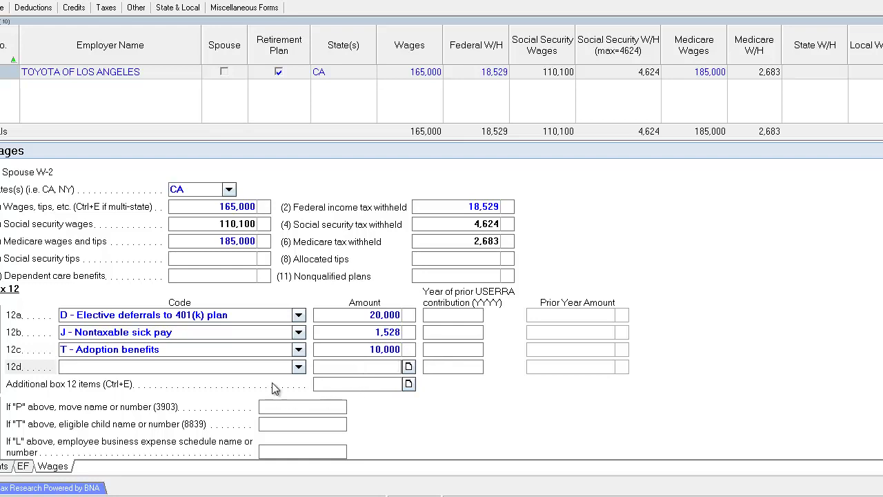
{"action": "left_click", "coordinate": [376, 351]}
{"action": "left_click", "coordinate": [193, 349]}
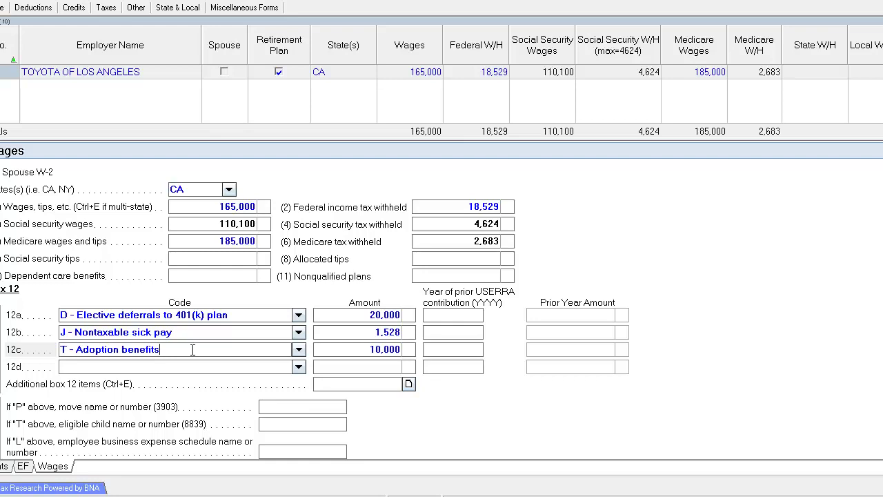
{"action": "left_click", "coordinate": [353, 349]}
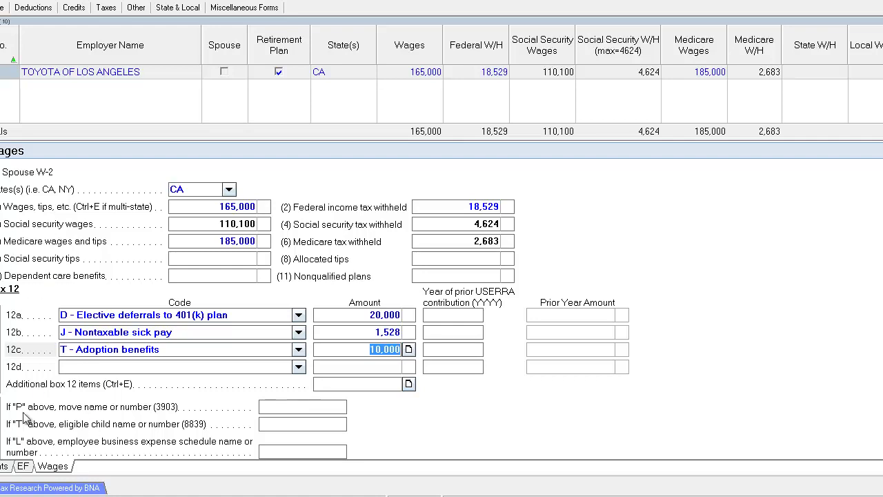
Step: Leave box 12a unchanged and return to the input screen list
{"action": "left_click", "coordinate": [299, 315]}
{"action": "scroll", "coordinate": [192, 402], "scroll_direction": "down", "scroll_amount": 6}
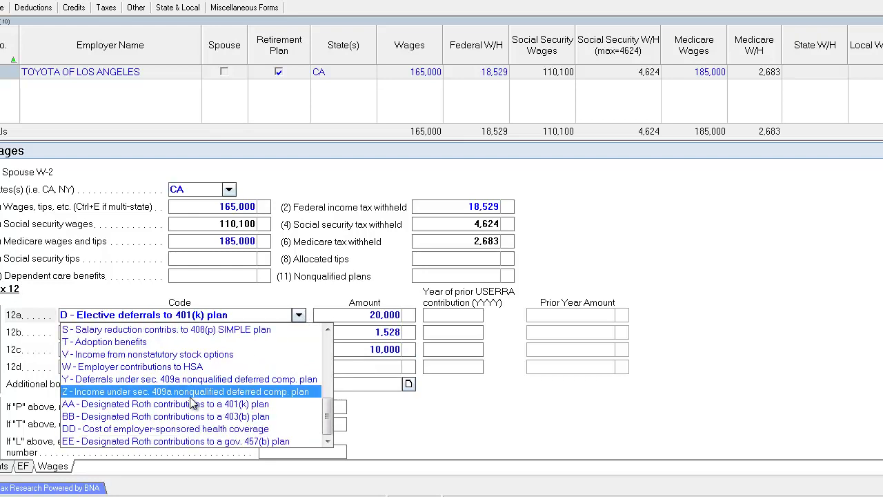
{"action": "left_click", "coordinate": [370, 372]}
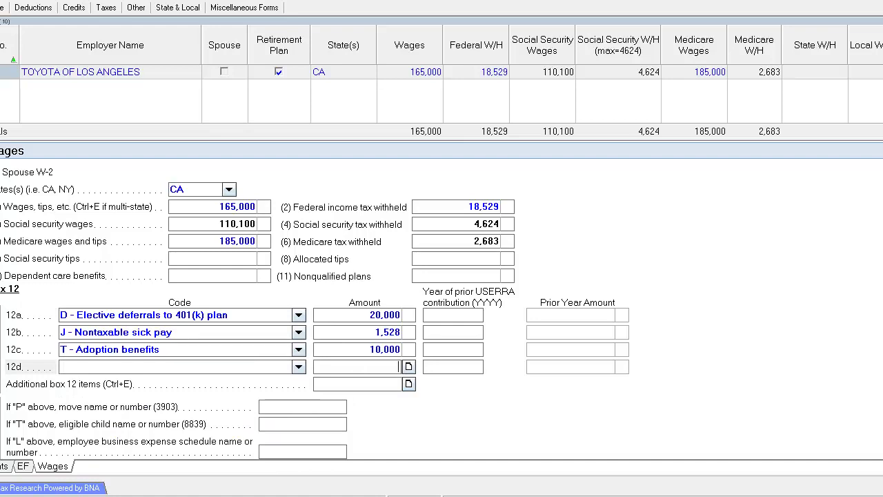
{"action": "key", "text": "Escape"}
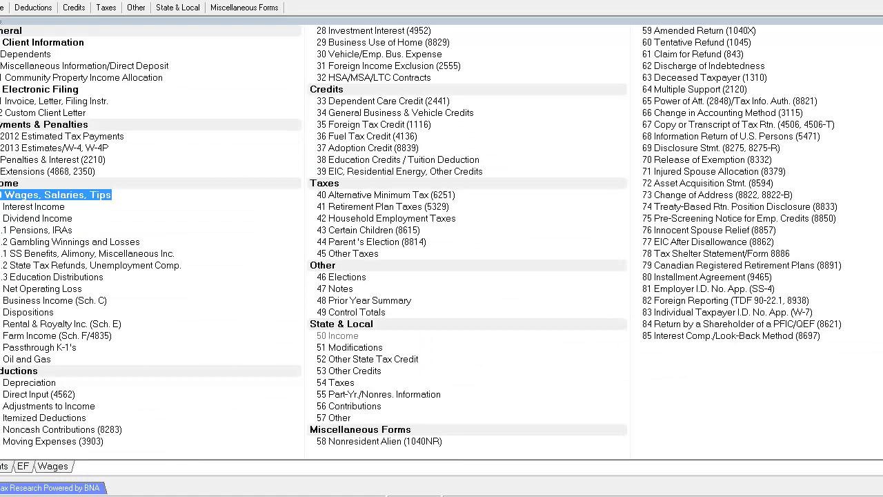
Step: On the Interest Income screen, add payer BANK OF ENGLAND with 18,502 in bank interest
{"action": "left_click", "coordinate": [38, 208]}
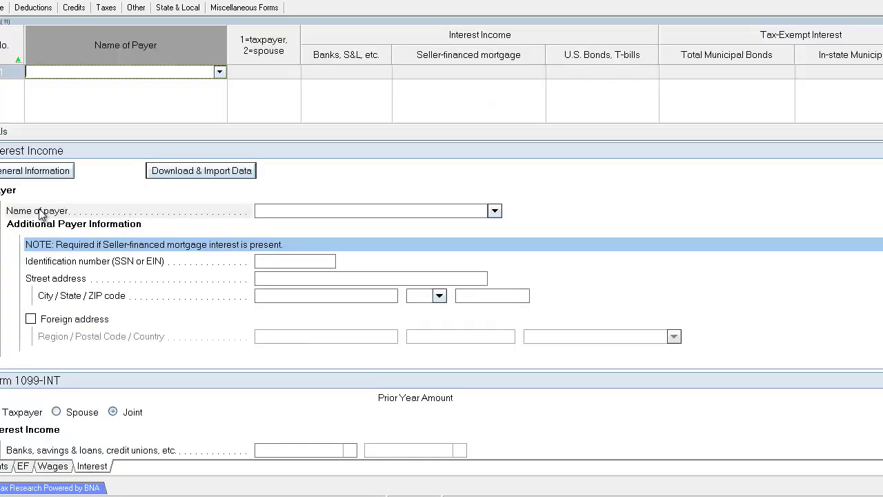
{"action": "type", "text": "BANK OF E"}
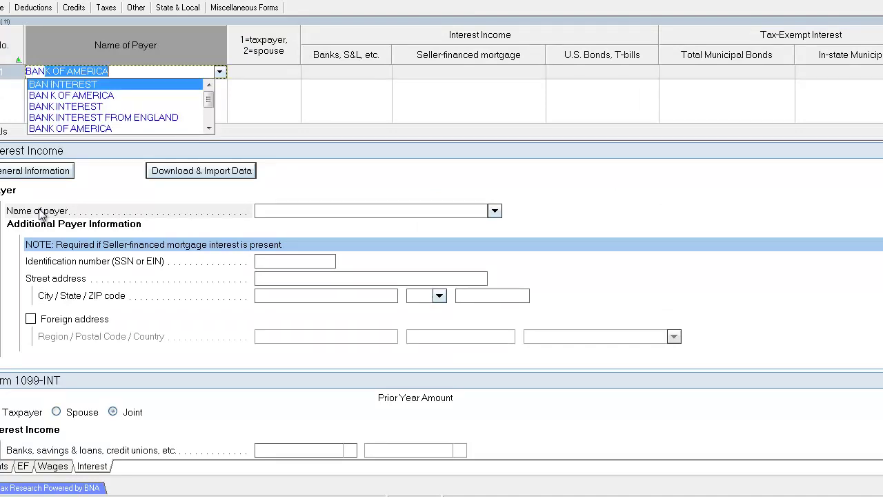
{"action": "type", "text": "NGLAND"}
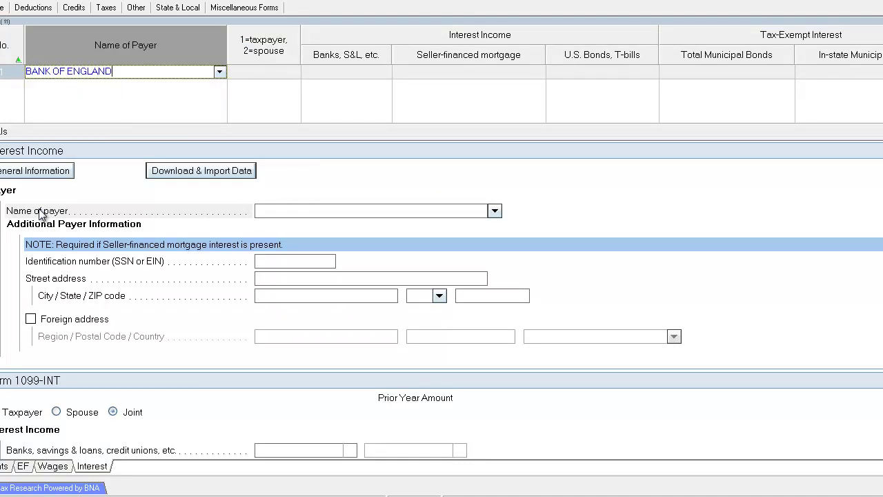
{"action": "key", "text": "Tab"}
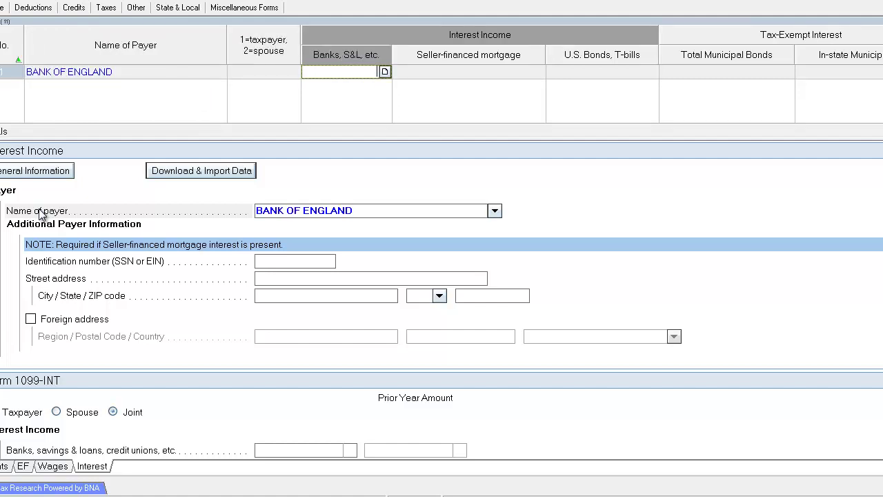
{"action": "type", "text": "18502"}
{"action": "key", "text": "Tab"}
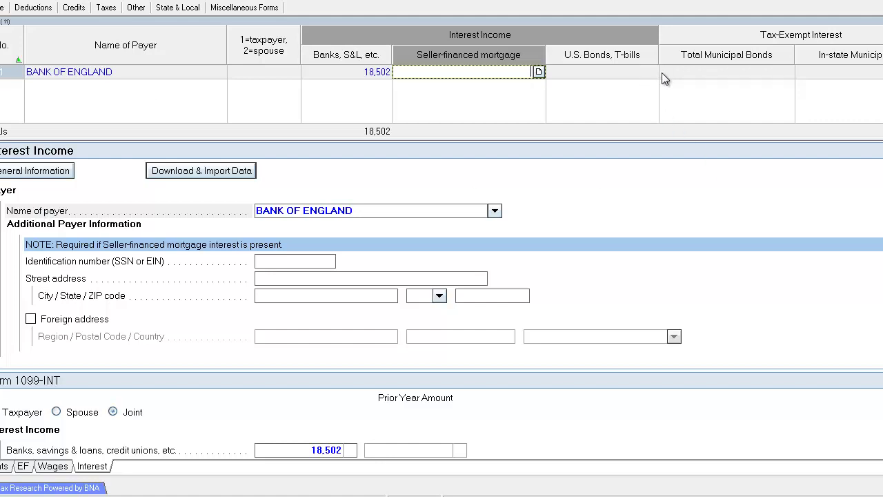
Step: Record 2,535 of federal income tax withheld on the BANK OF ENGLAND 1099-INT
{"action": "double_click", "coordinate": [380, 213]}
{"action": "left_click", "coordinate": [323, 76]}
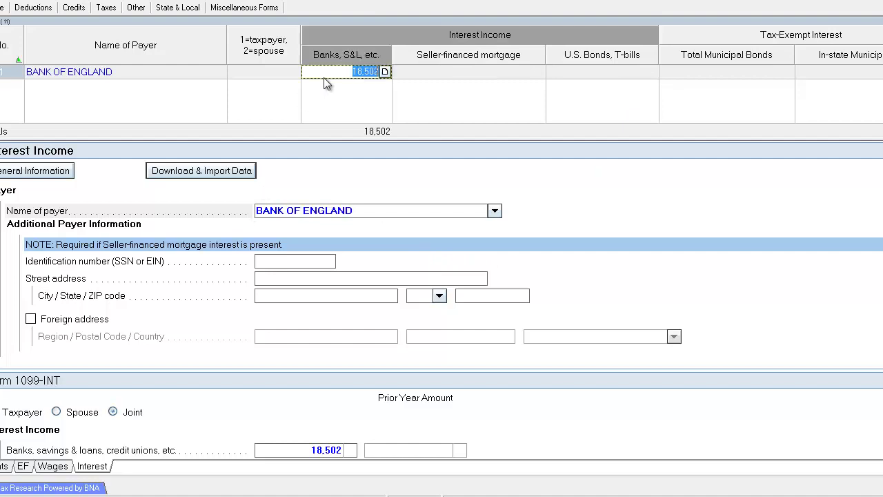
{"action": "left_click", "coordinate": [405, 210]}
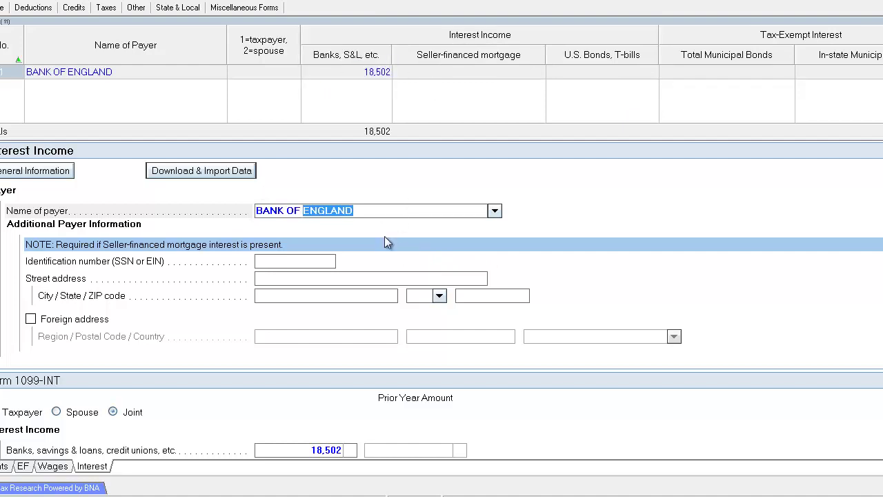
{"action": "scroll", "coordinate": [385, 236], "scroll_direction": "down", "scroll_amount": 3}
{"action": "scroll", "coordinate": [385, 249], "scroll_direction": "down", "scroll_amount": 3}
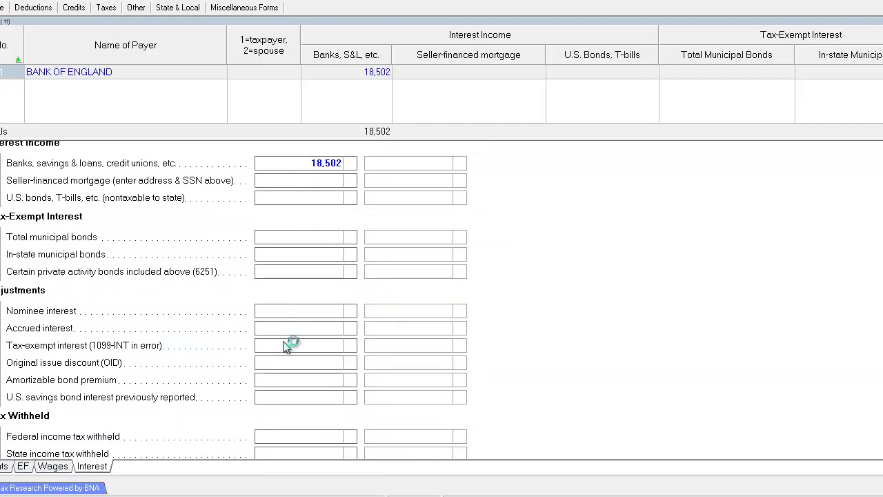
{"action": "scroll", "coordinate": [287, 347], "scroll_direction": "down", "scroll_amount": 1}
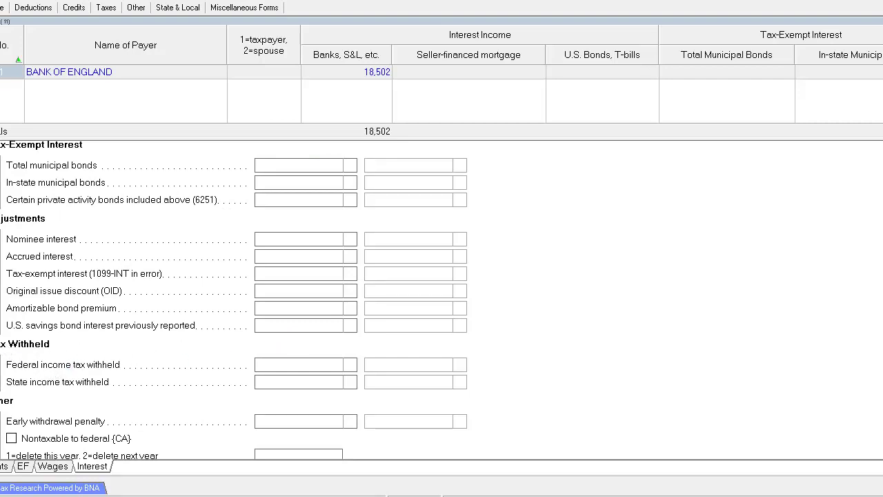
{"action": "left_click", "coordinate": [333, 364]}
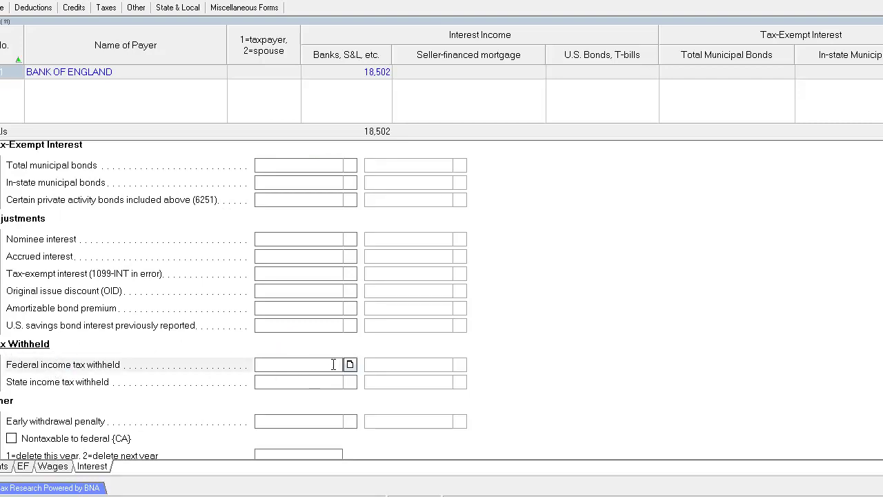
{"action": "type", "text": "2535"}
{"action": "key", "text": "Return"}
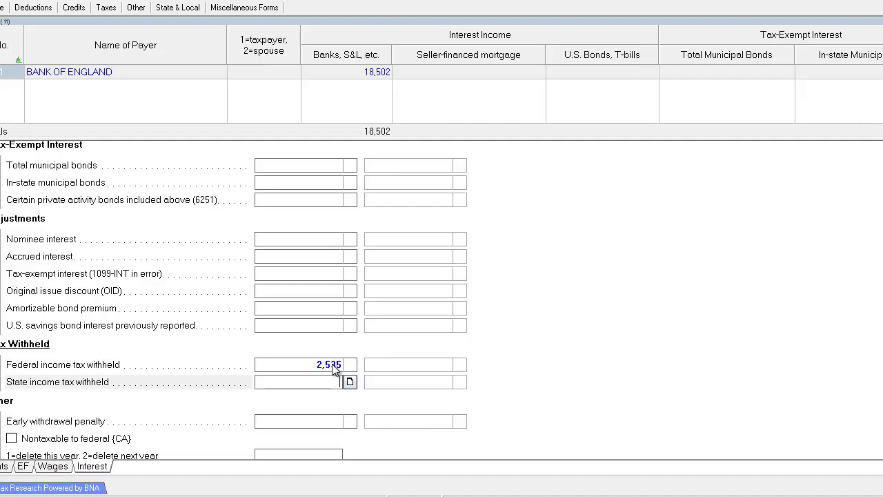
{"action": "left_click", "coordinate": [284, 366]}
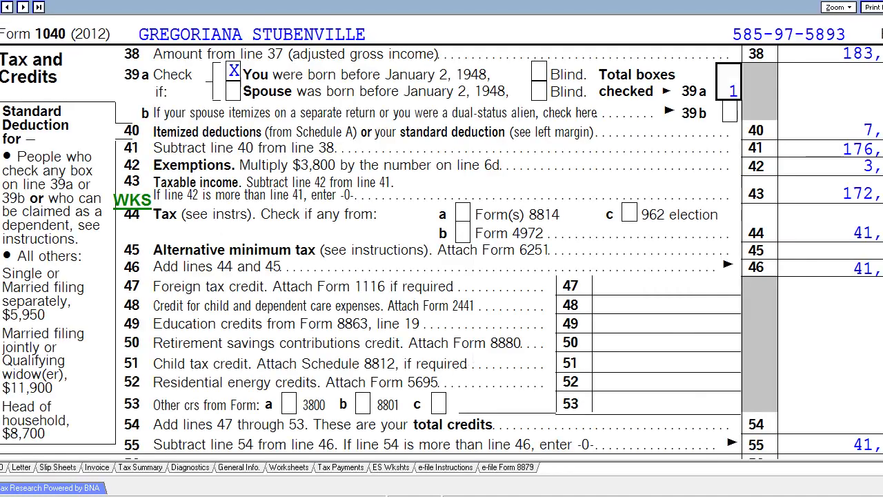
Step: Check the line 62 withholding worksheet, which totals 21,064 across both payers
{"action": "scroll", "coordinate": [441, 238], "scroll_direction": "down", "scroll_amount": 5}
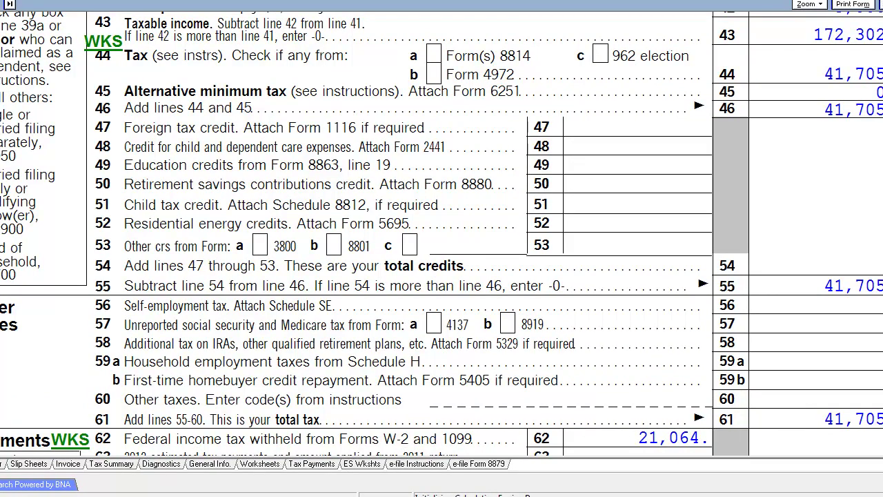
{"action": "scroll", "coordinate": [373, 307], "scroll_direction": "down", "scroll_amount": 7}
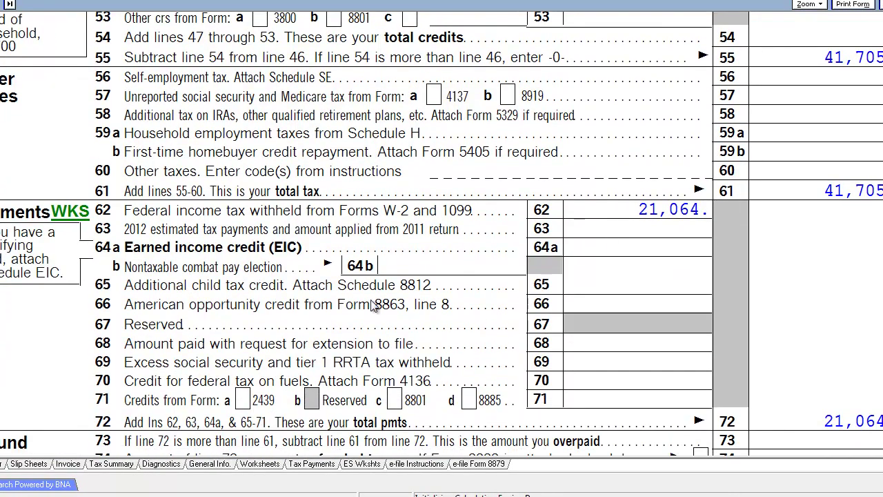
{"action": "left_click", "coordinate": [77, 221]}
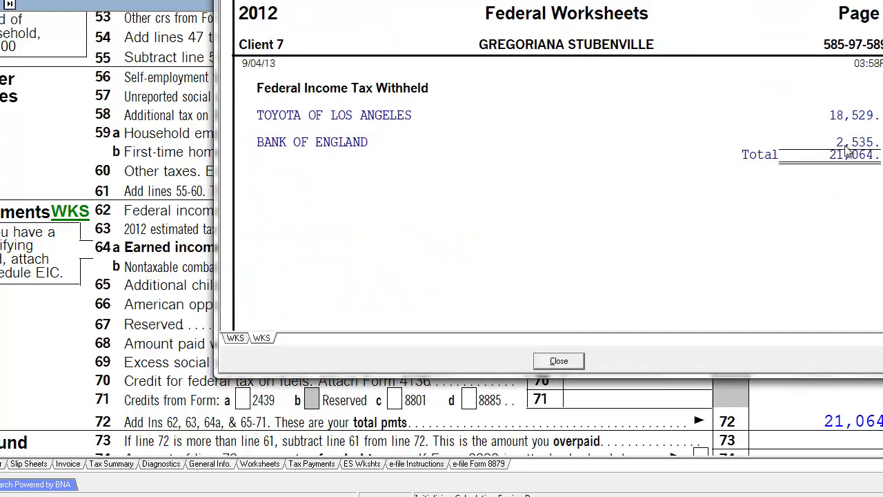
{"action": "key", "text": "Escape"}
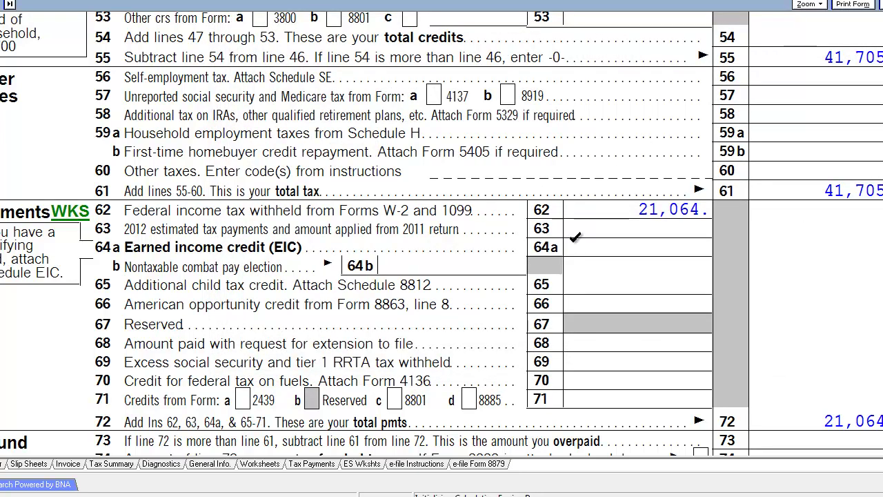
{"action": "scroll", "coordinate": [713, 223], "scroll_direction": "up", "scroll_amount": 3}
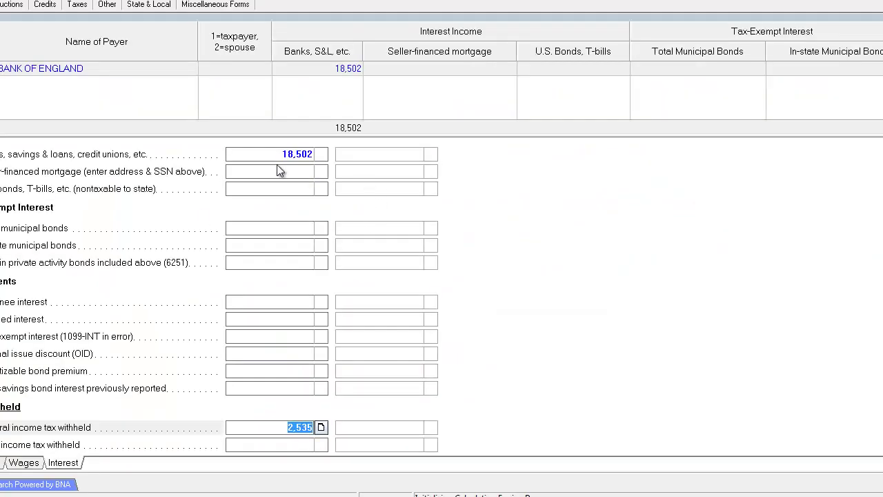
Step: Set United Kingdom as the foreign country for the BANK OF ENGLAND interest
{"action": "left_click", "coordinate": [278, 172]}
{"action": "left_click", "coordinate": [278, 189]}
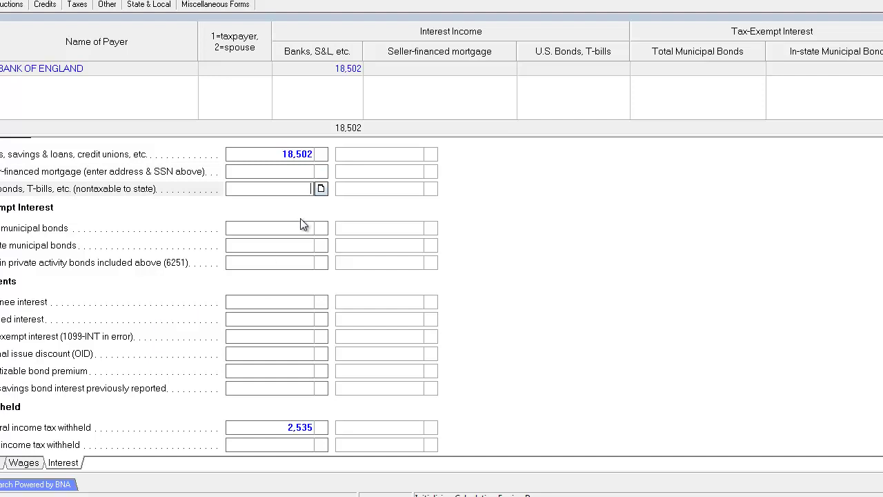
{"action": "scroll", "coordinate": [296, 262], "scroll_direction": "down", "scroll_amount": 3}
{"action": "scroll", "coordinate": [289, 311], "scroll_direction": "down", "scroll_amount": 5}
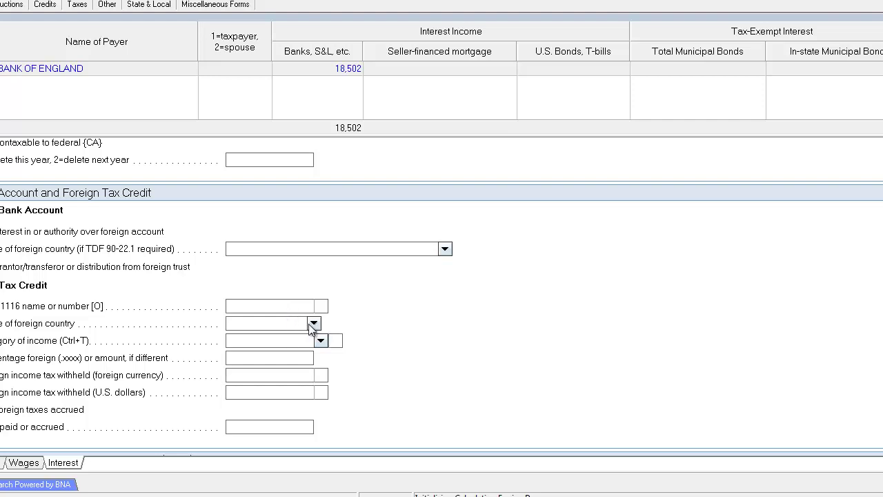
{"action": "left_click", "coordinate": [313, 323]}
{"action": "left_click", "coordinate": [285, 324]}
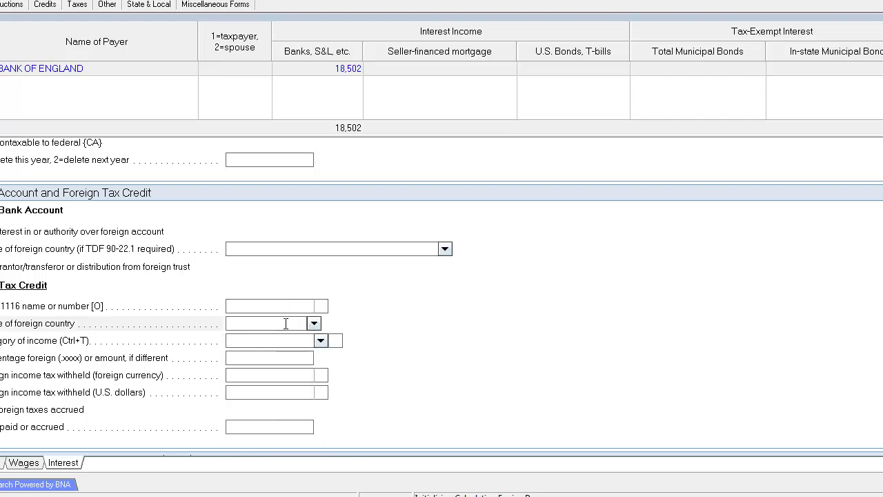
{"action": "type", "text": "EN"}
{"action": "key", "text": "BackSpace"}
{"action": "key", "text": "BackSpace"}
{"action": "type", "text": "VE"}
{"action": "key", "text": "BackSpace"}
{"action": "key", "text": "BackSpace"}
{"action": "type", "text": "U"}
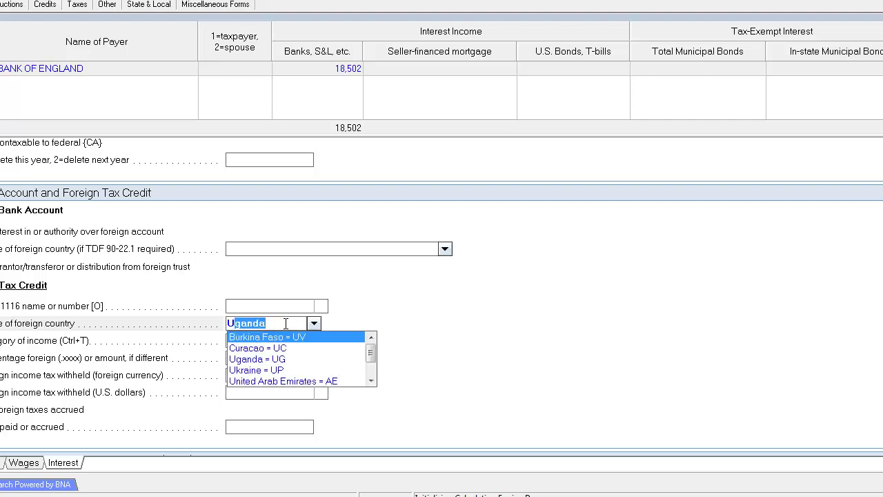
{"action": "type", "text": "nited Arab Emirates"}
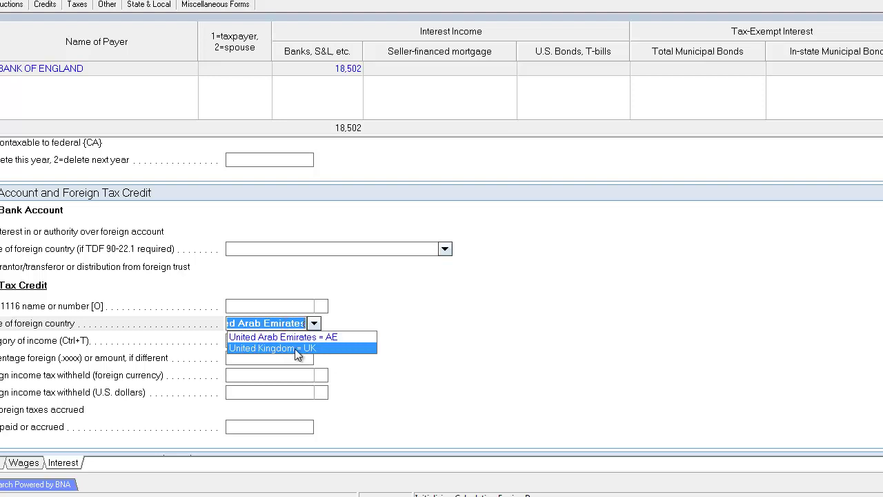
{"action": "left_click", "coordinate": [292, 348]}
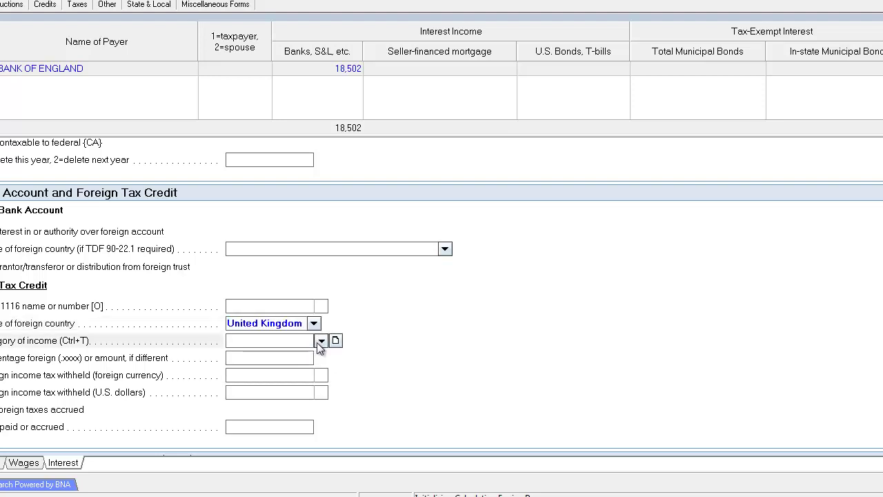
Step: Choose Passive Category Income and enter 152 foreign tax withheld in U.S. dollars
{"action": "left_click", "coordinate": [320, 340]}
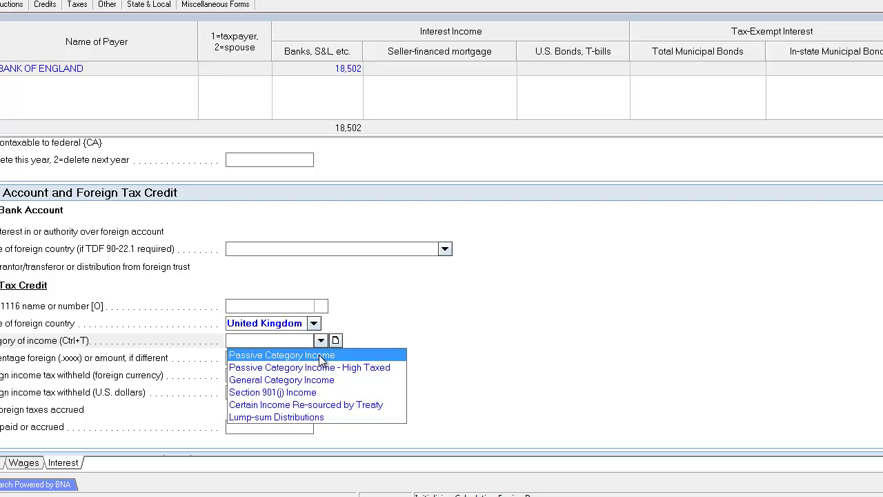
{"action": "left_click", "coordinate": [320, 356]}
{"action": "left_click", "coordinate": [274, 374]}
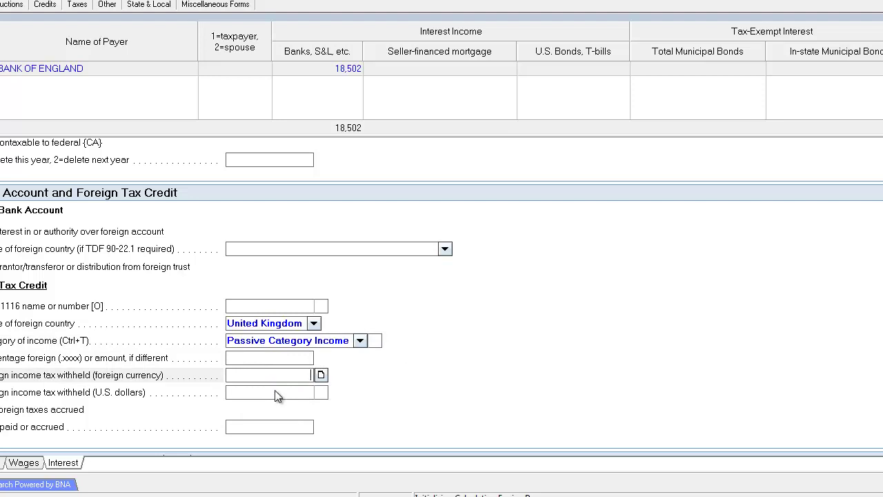
{"action": "left_click", "coordinate": [275, 392]}
{"action": "type", "text": "152"}
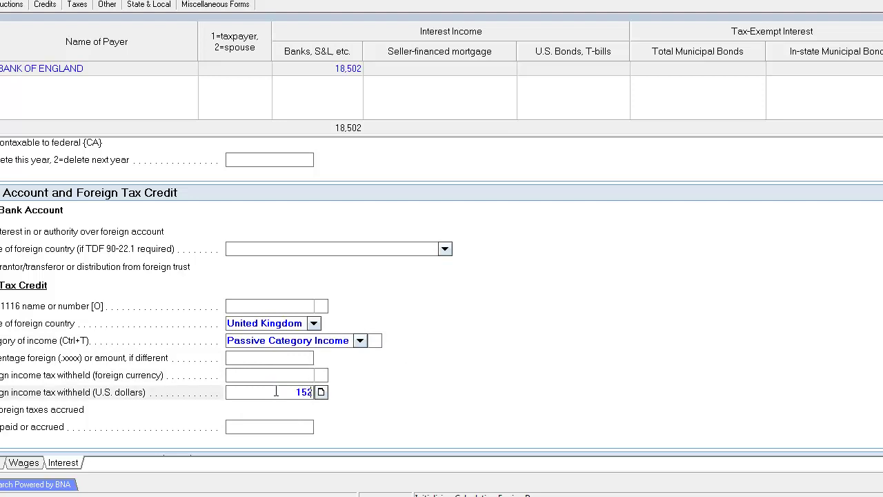
{"action": "key", "text": "Up"}
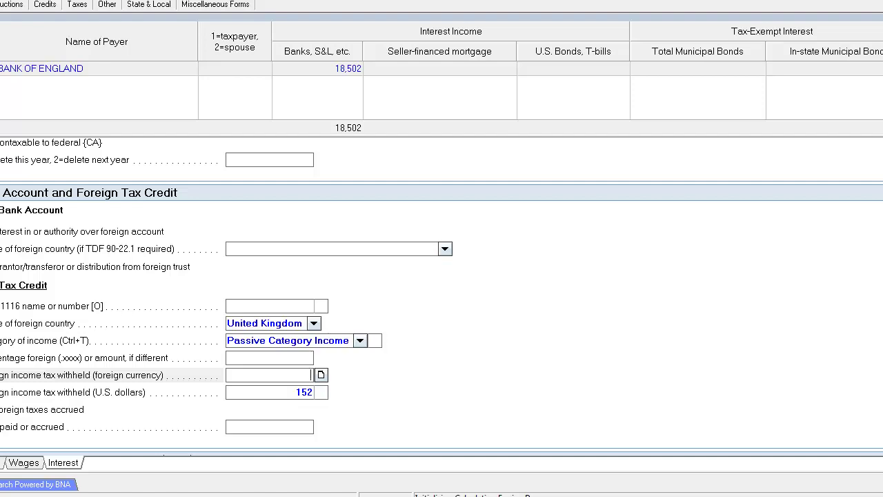
{"action": "left_click", "coordinate": [2, 1]}
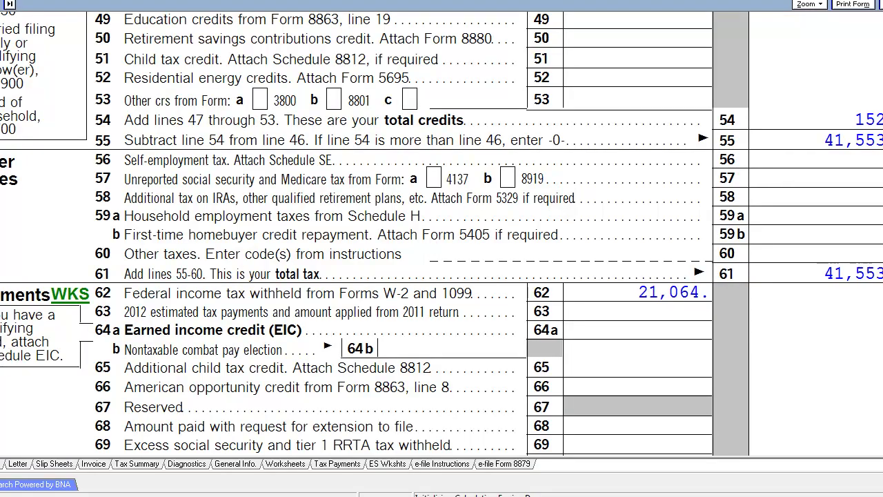
Step: Scroll Form 1040 to confirm line 47 shows the 152 foreign tax credit
{"action": "scroll", "coordinate": [441, 233], "scroll_direction": "up", "scroll_amount": 5}
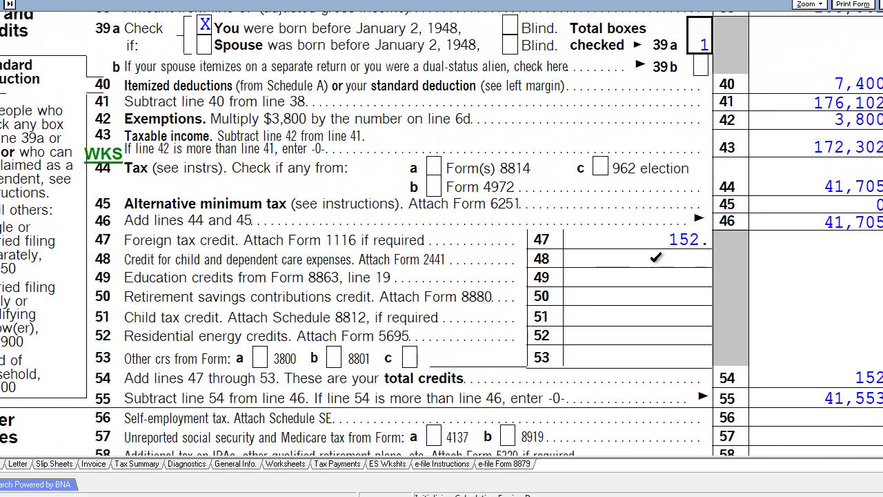
{"action": "scroll", "coordinate": [690, 255], "scroll_direction": "up", "scroll_amount": 1}
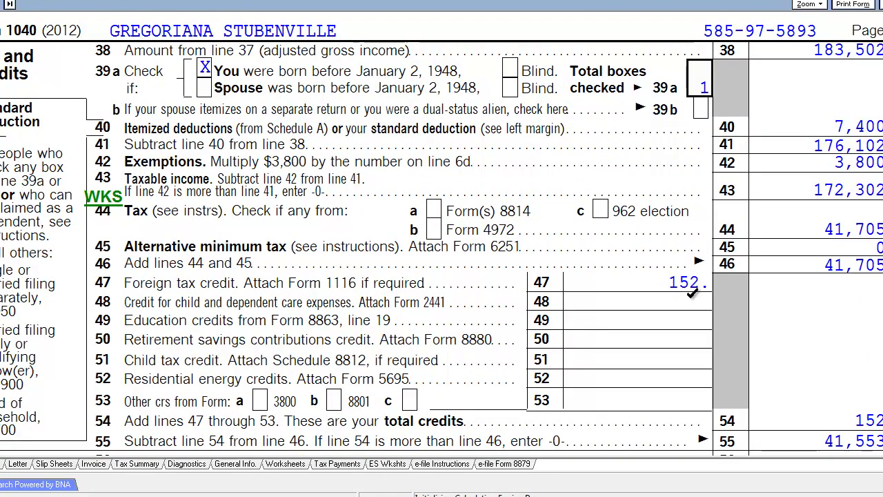
{"action": "scroll", "coordinate": [692, 293], "scroll_direction": "up", "scroll_amount": 10}
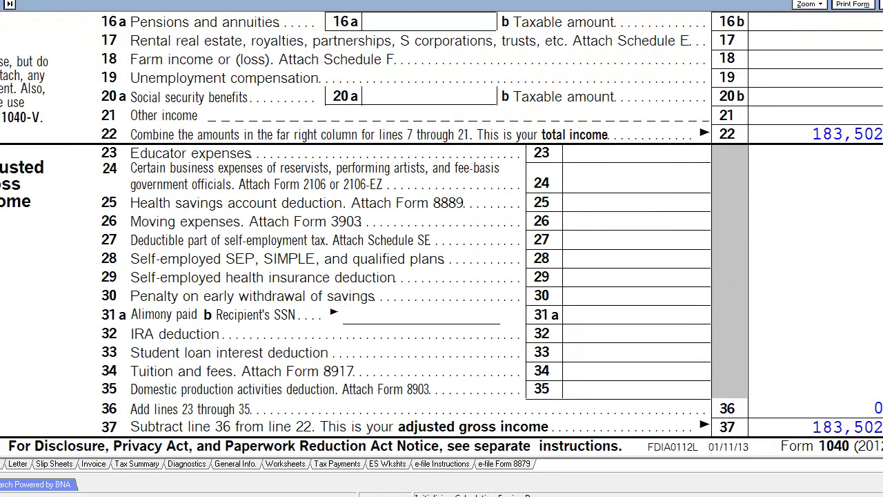
{"action": "scroll", "coordinate": [441, 233], "scroll_direction": "down", "scroll_amount": 10}
{"action": "scroll", "coordinate": [442, 233], "scroll_direction": "down", "scroll_amount": 3}
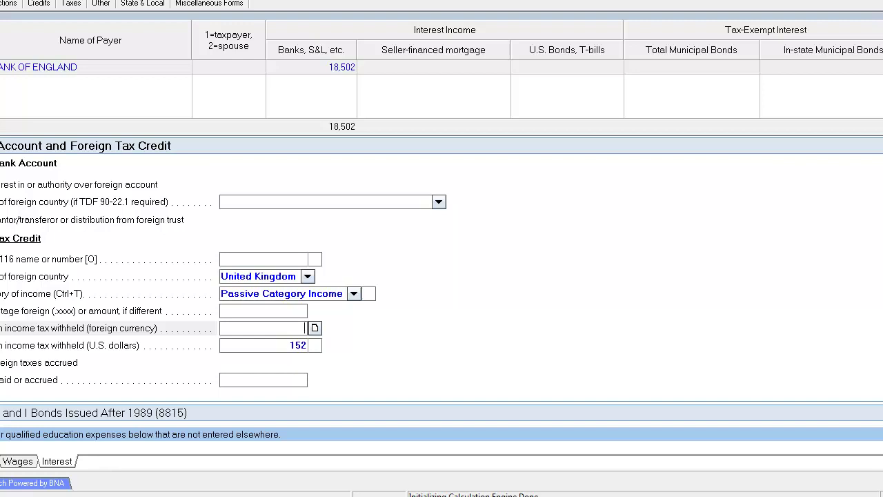
Step: Go to the input screen list and choose 16 Business Income (Sch. C)
{"action": "left_click", "coordinate": [7, 3]}
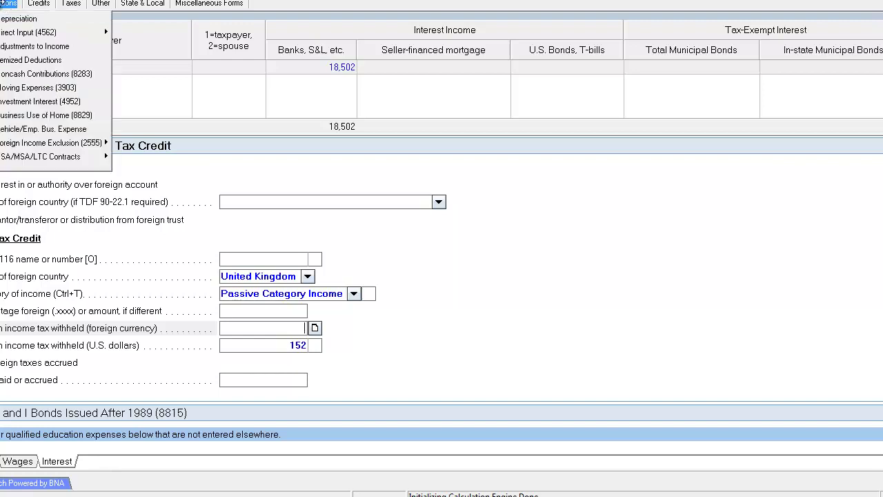
{"action": "left_click", "coordinate": [7, 3]}
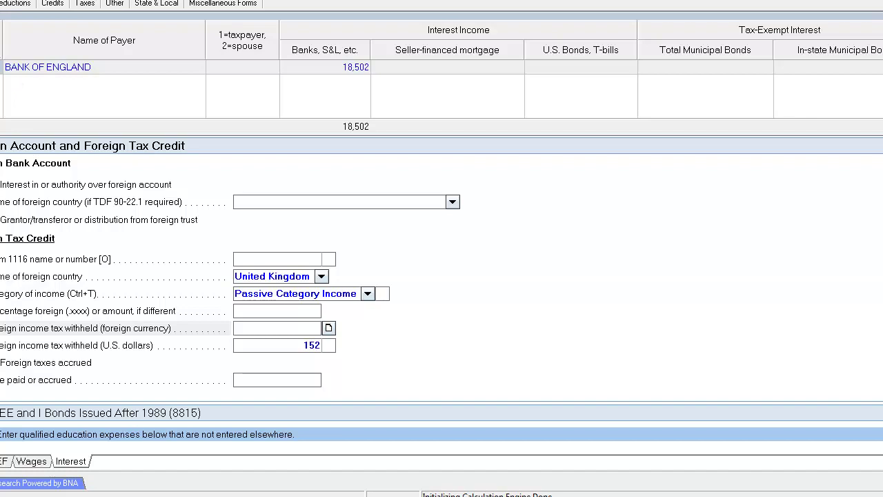
{"action": "key", "text": "Escape"}
{"action": "left_click", "coordinate": [1, 4]}
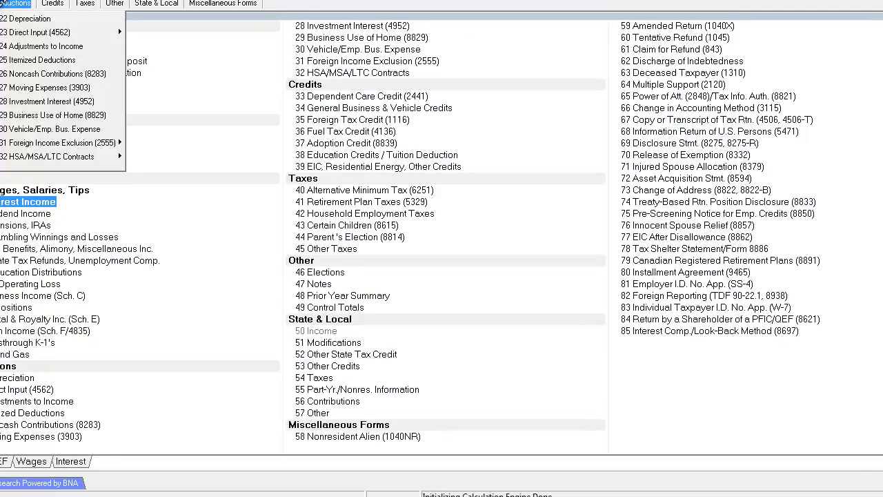
{"action": "left_click", "coordinate": [2, 4]}
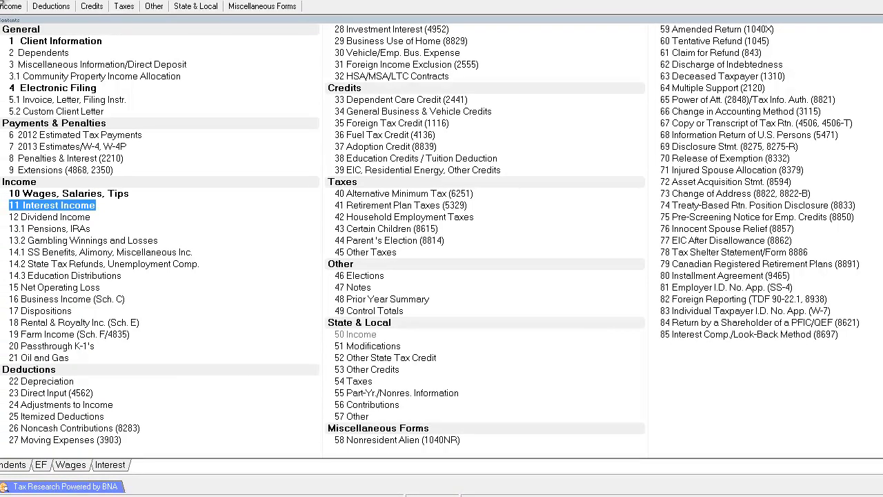
{"action": "left_click", "coordinate": [82, 306]}
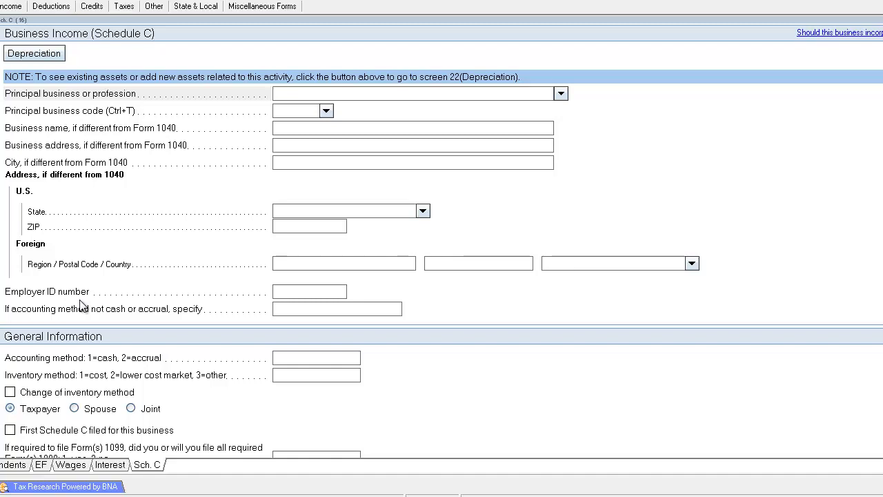
Step: Enter CONSULTING as the principal business and choose code 611000 under Educational Services
{"action": "type", "text": "CONSUL"}
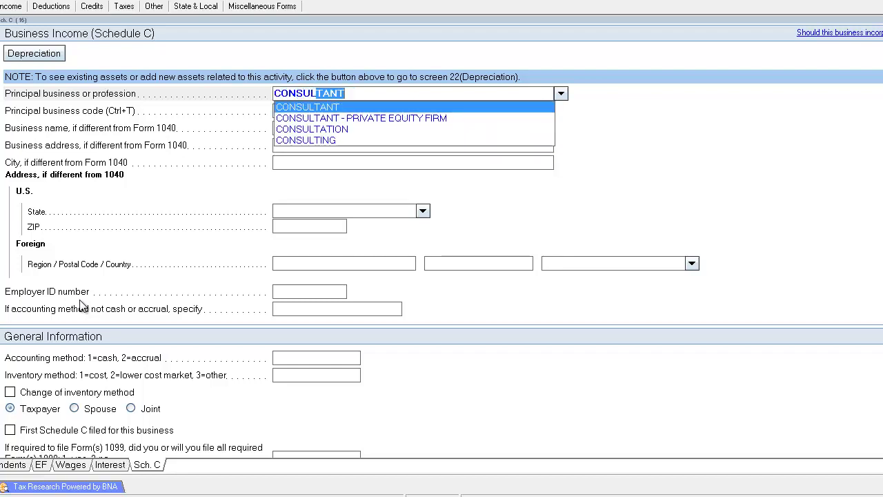
{"action": "type", "text": "TING"}
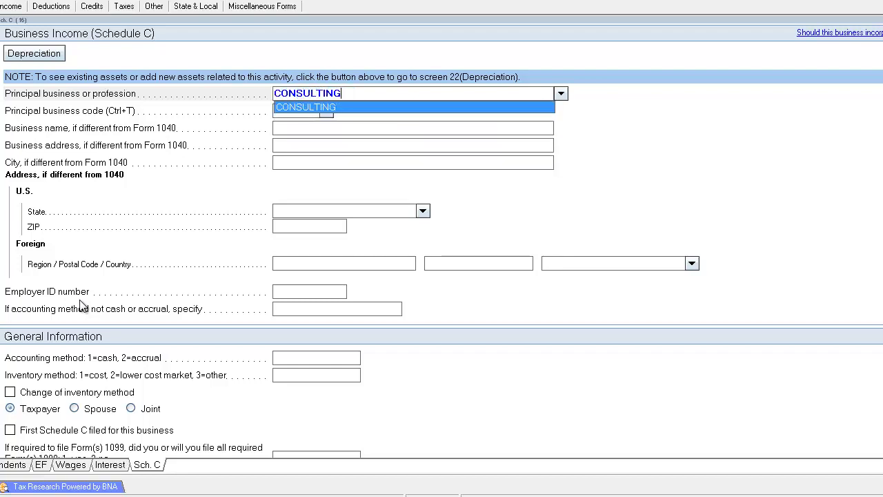
{"action": "key", "text": "Tab"}
{"action": "left_click", "coordinate": [326, 111]}
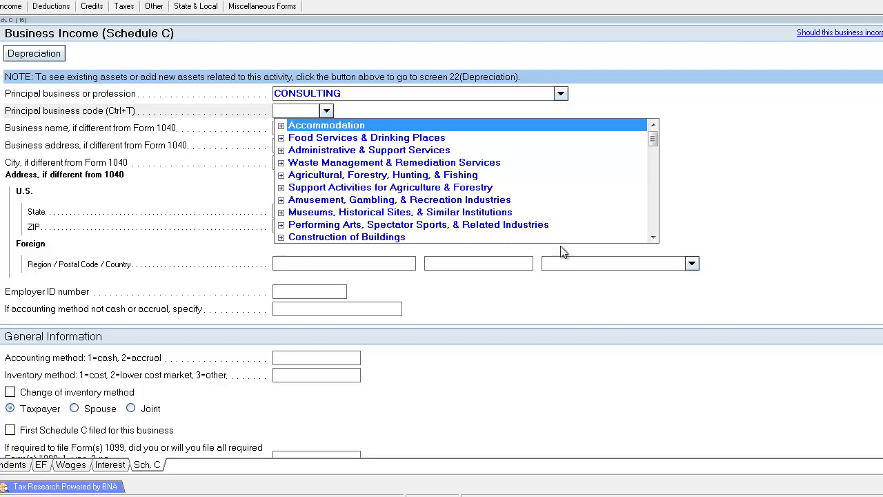
{"action": "left_click", "coordinate": [652, 236]}
{"action": "left_click", "coordinate": [653, 236]}
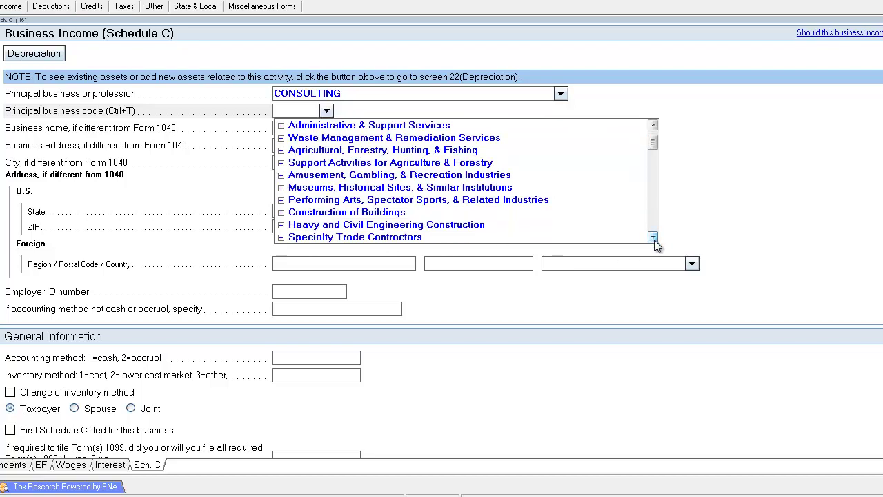
{"action": "left_click", "coordinate": [653, 236]}
{"action": "left_click", "coordinate": [653, 236]}
{"action": "left_click", "coordinate": [653, 237]}
{"action": "left_click", "coordinate": [652, 237]}
{"action": "left_click", "coordinate": [653, 237]}
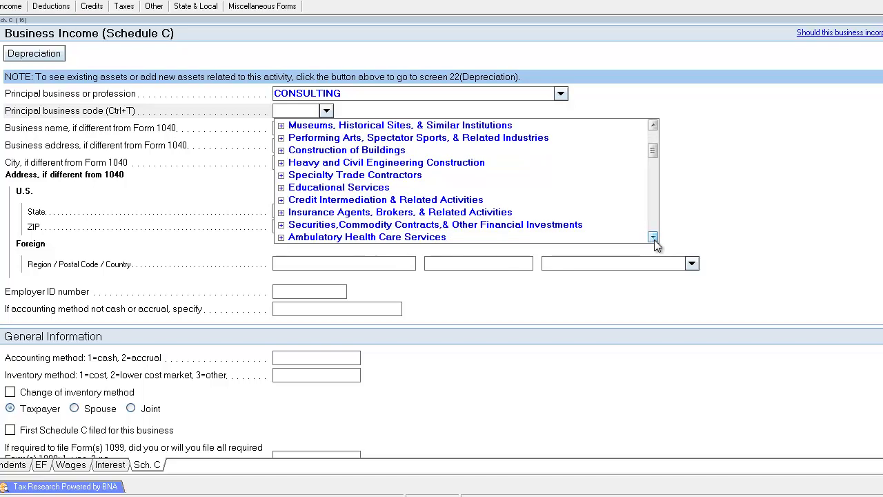
{"action": "left_click", "coordinate": [653, 237]}
{"action": "left_click", "coordinate": [652, 237]}
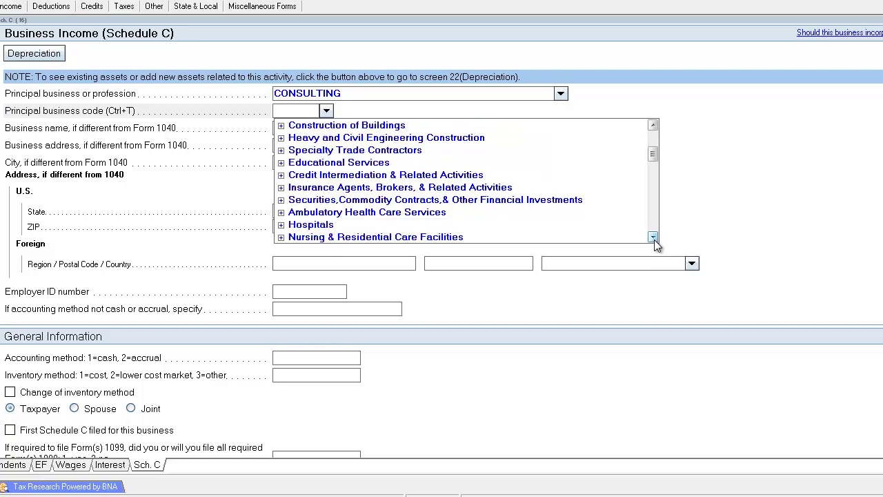
{"action": "left_click", "coordinate": [281, 163]}
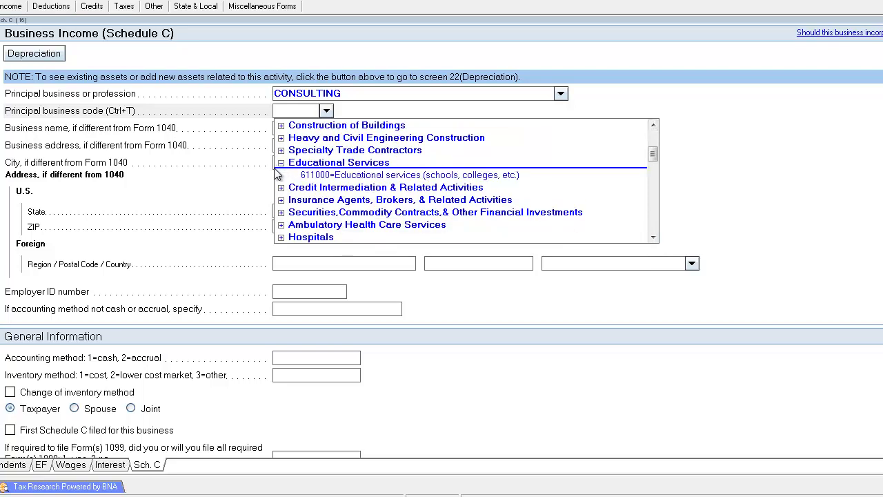
{"action": "left_click", "coordinate": [376, 177]}
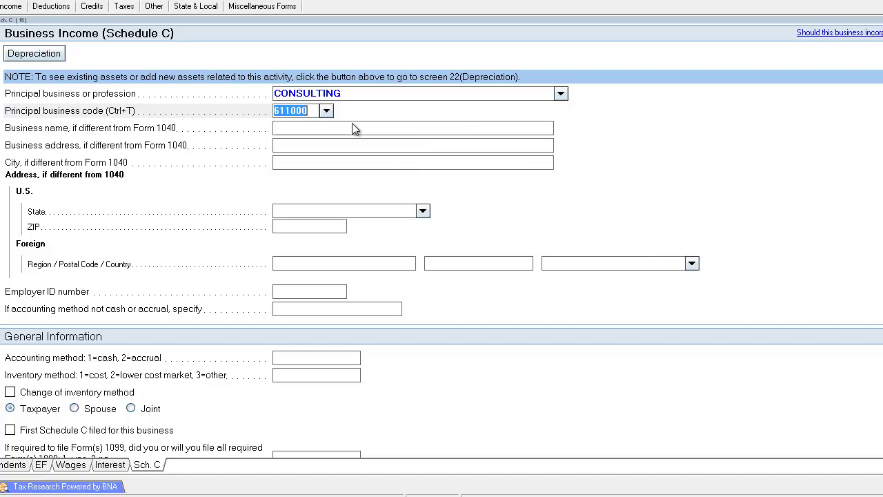
Step: Set the accounting method to 1 (cash)
{"action": "scroll", "coordinate": [330, 252], "scroll_direction": "down", "scroll_amount": 3}
{"action": "left_click", "coordinate": [346, 212]}
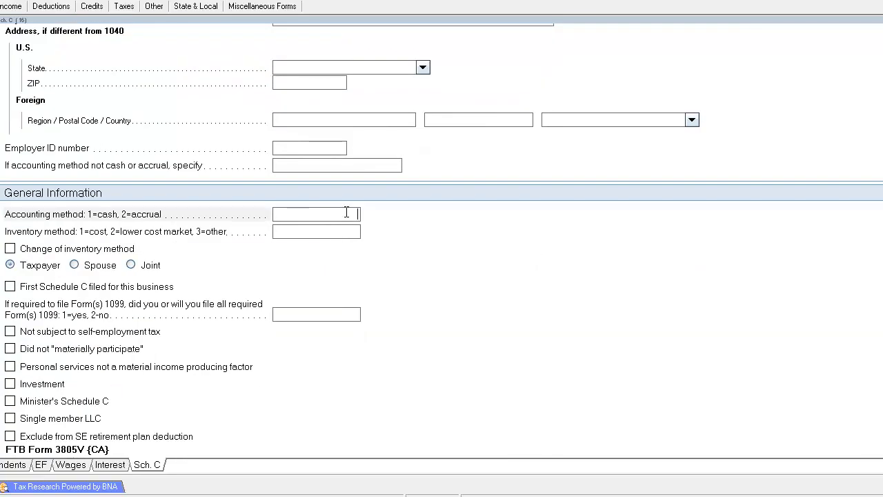
{"action": "type", "text": "1"}
{"action": "key", "text": "Tab"}
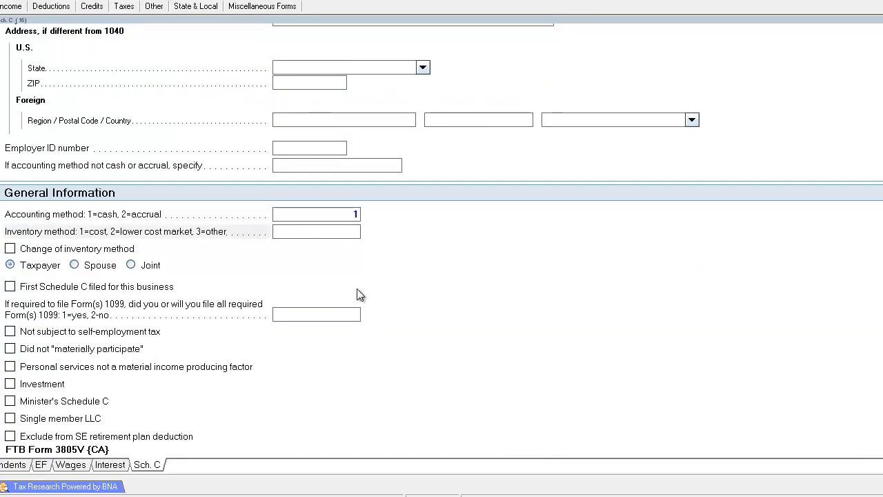
{"action": "left_click", "coordinate": [340, 210]}
{"action": "scroll", "coordinate": [317, 321], "scroll_direction": "up", "scroll_amount": 3}
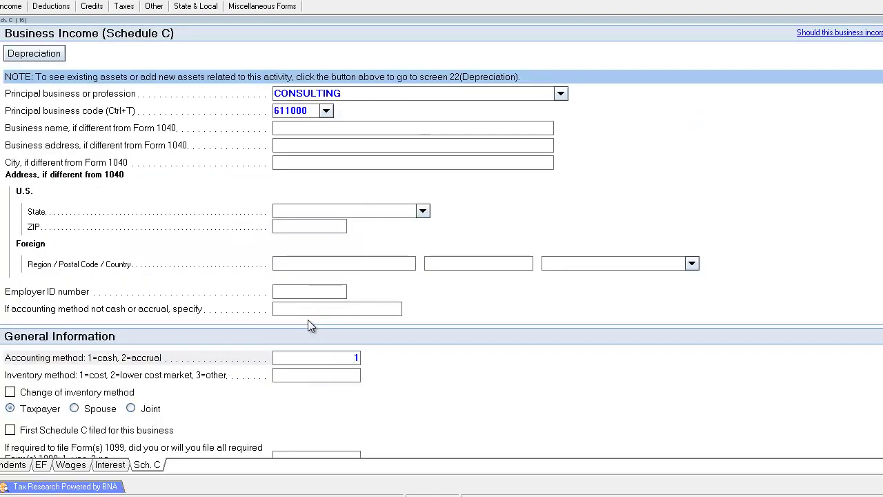
{"action": "scroll", "coordinate": [310, 324], "scroll_direction": "down", "scroll_amount": 13}
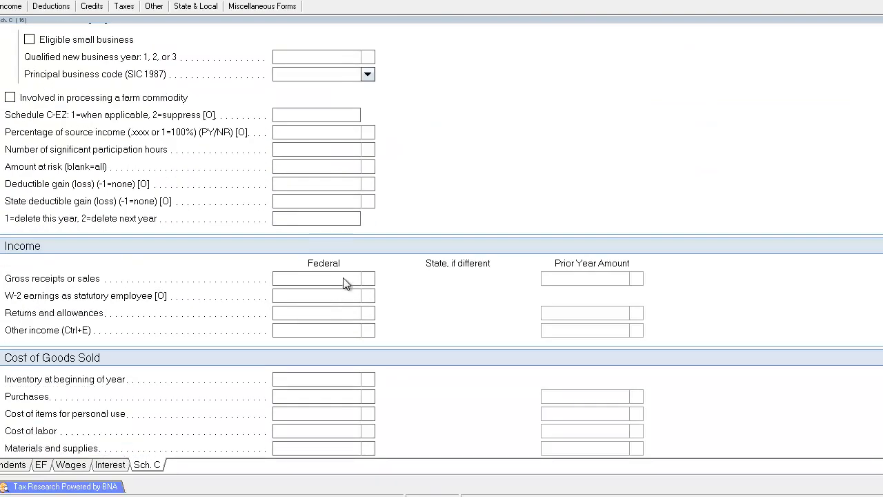
Step: Itemize gross receipts as LOGISTICS CORPORATION for 10,000, then return to the top of the form
{"action": "left_click", "coordinate": [345, 283]}
{"action": "left_click", "coordinate": [370, 281]}
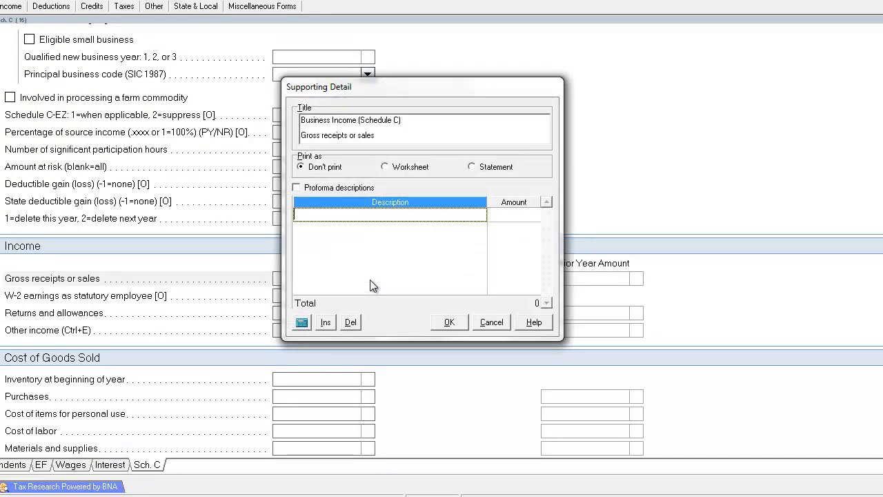
{"action": "type", "text": "LOGIST"}
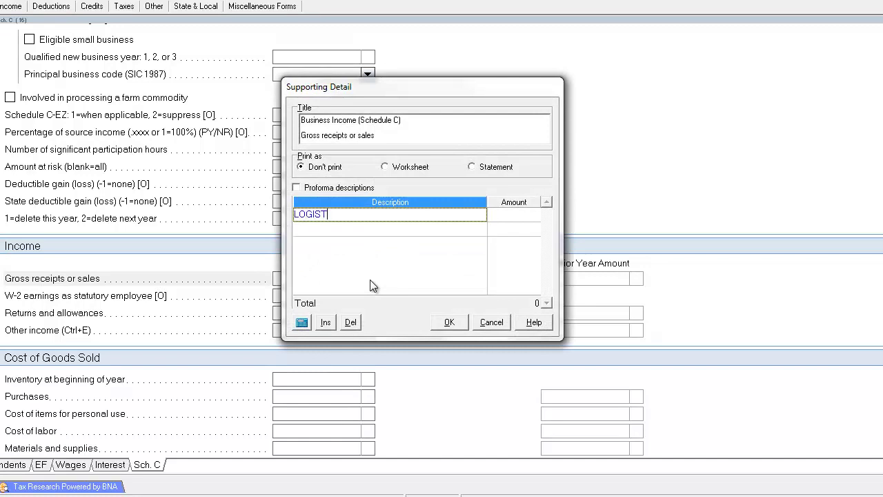
{"action": "type", "text": "ICS CORPORATION"}
{"action": "key", "text": "Tab"}
{"action": "type", "text": "10000"}
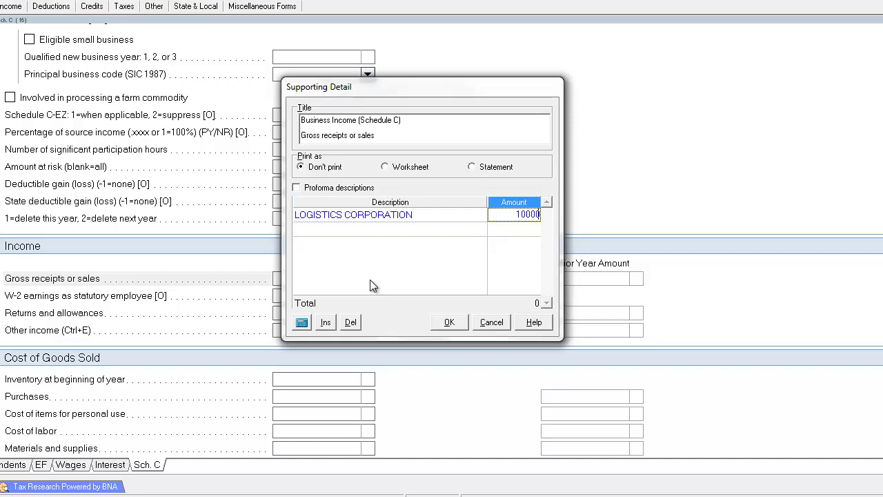
{"action": "key", "text": "Return"}
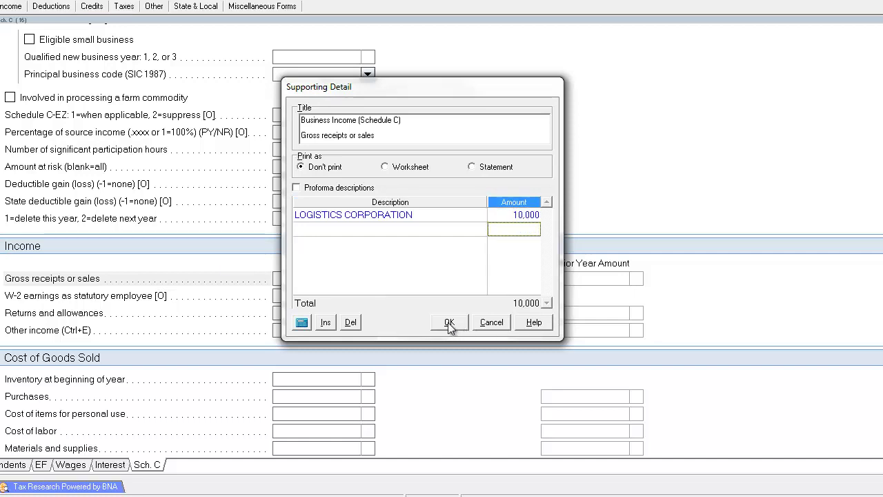
{"action": "left_click", "coordinate": [449, 322]}
{"action": "scroll", "coordinate": [344, 256], "scroll_direction": "up", "scroll_amount": 3}
{"action": "scroll", "coordinate": [344, 256], "scroll_direction": "up", "scroll_amount": 9}
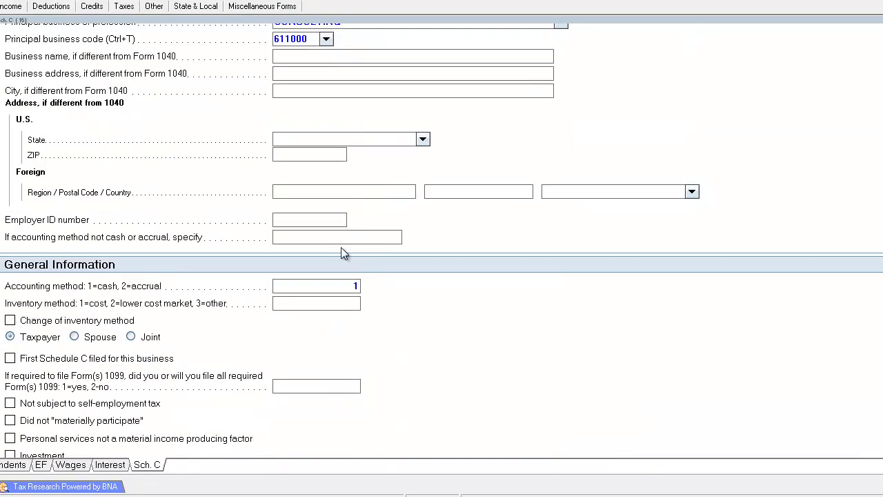
{"action": "left_click", "coordinate": [325, 111]}
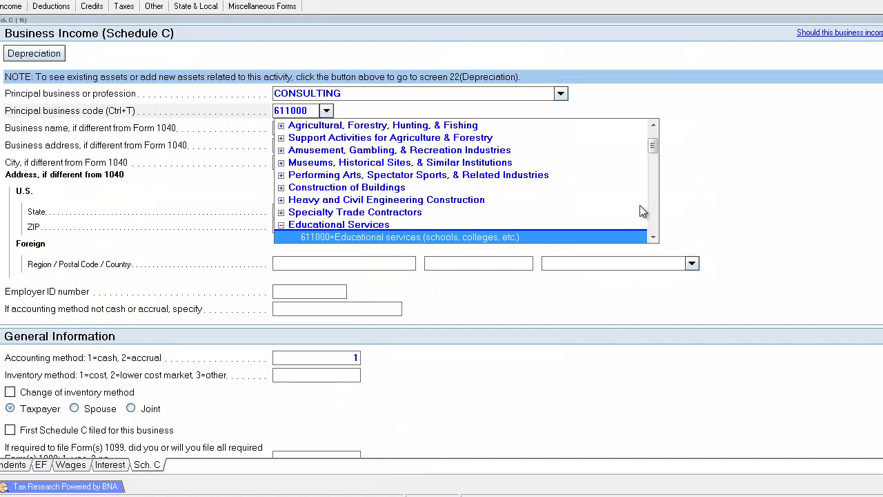
Step: Replace the business code with 488000 from the Transportation & Warehousing category
{"action": "left_click", "coordinate": [653, 237]}
{"action": "left_click", "coordinate": [654, 237]}
{"action": "scroll", "coordinate": [654, 234], "scroll_direction": "down", "scroll_amount": 2}
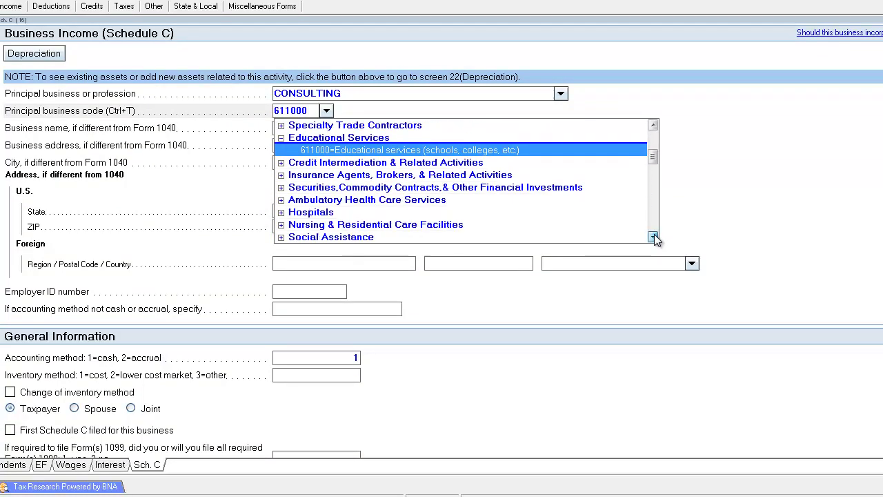
{"action": "scroll", "coordinate": [655, 238], "scroll_direction": "down", "scroll_amount": 3}
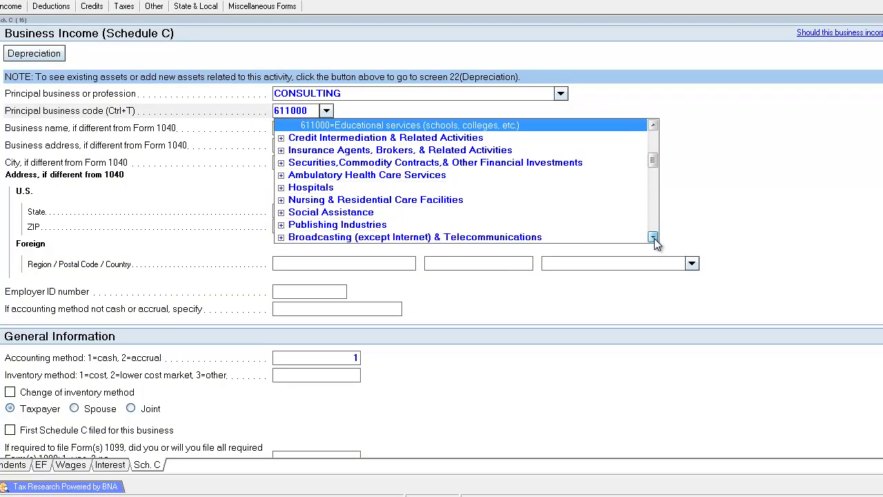
{"action": "scroll", "coordinate": [654, 238], "scroll_direction": "down", "scroll_amount": 4}
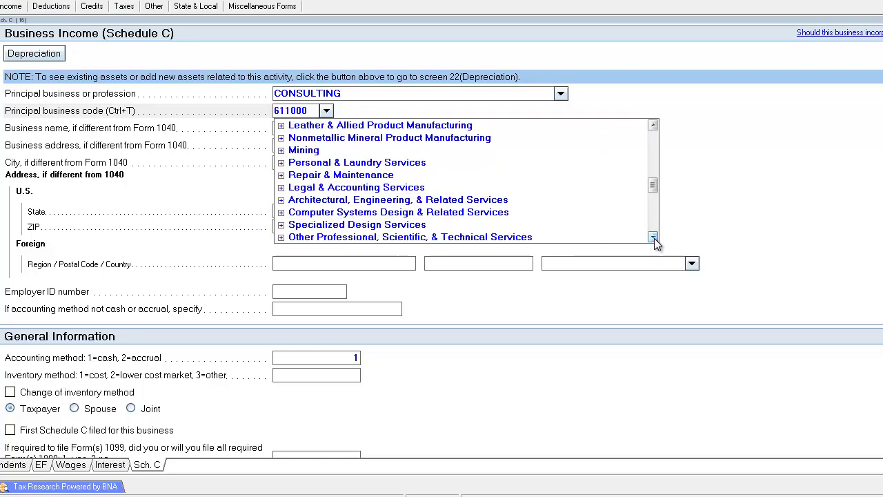
{"action": "scroll", "coordinate": [654, 238], "scroll_direction": "down", "scroll_amount": 3}
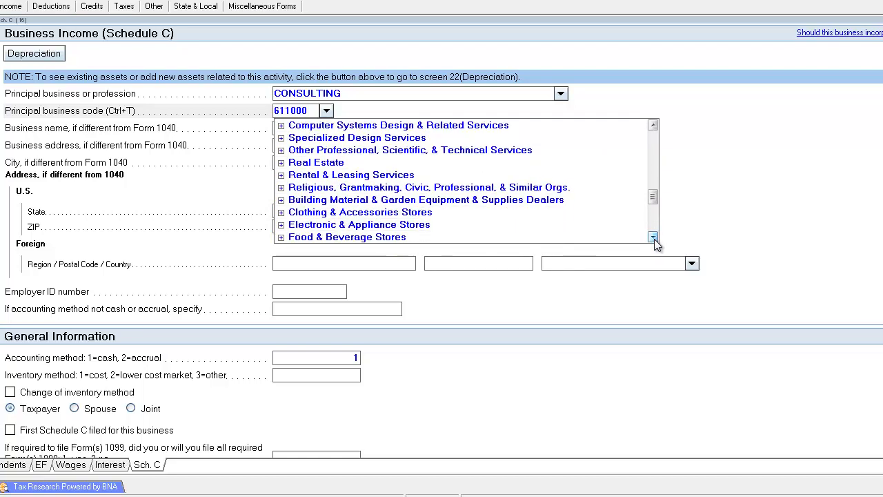
{"action": "scroll", "coordinate": [656, 243], "scroll_direction": "down", "scroll_amount": 2}
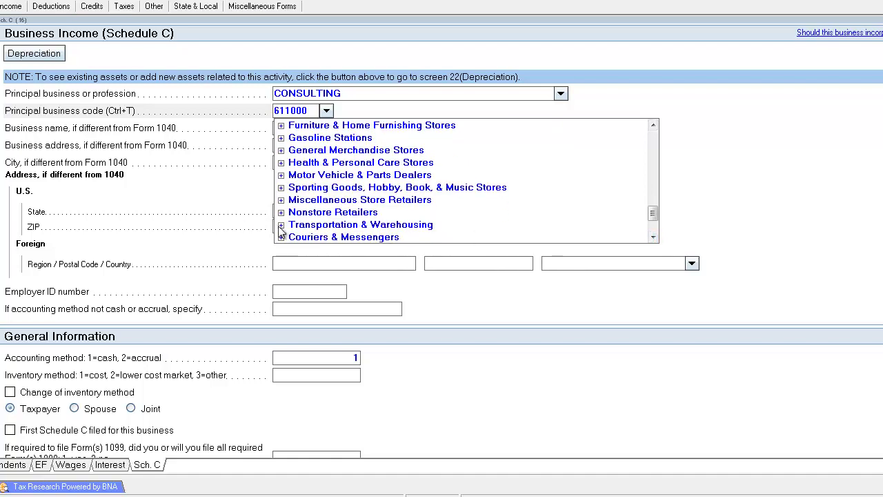
{"action": "left_click", "coordinate": [281, 225]}
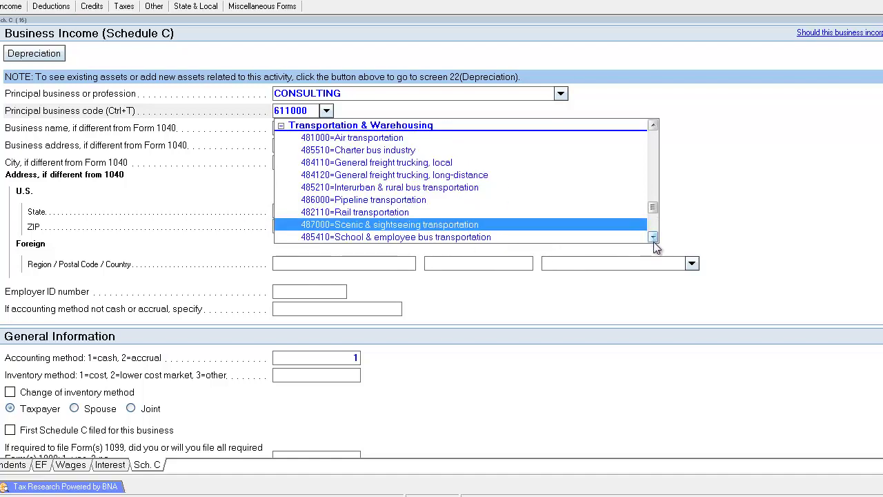
{"action": "scroll", "coordinate": [654, 238], "scroll_direction": "down", "scroll_amount": 2}
{"action": "scroll", "coordinate": [654, 238], "scroll_direction": "down", "scroll_amount": 1}
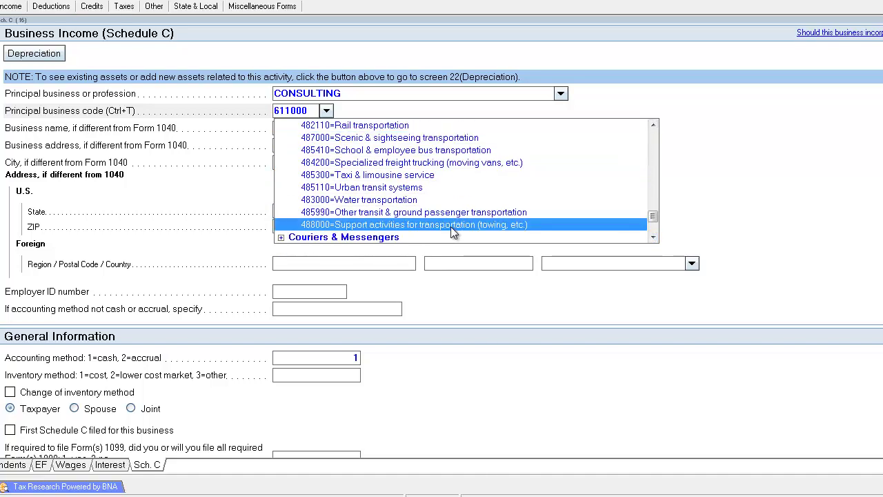
{"action": "left_click", "coordinate": [653, 237]}
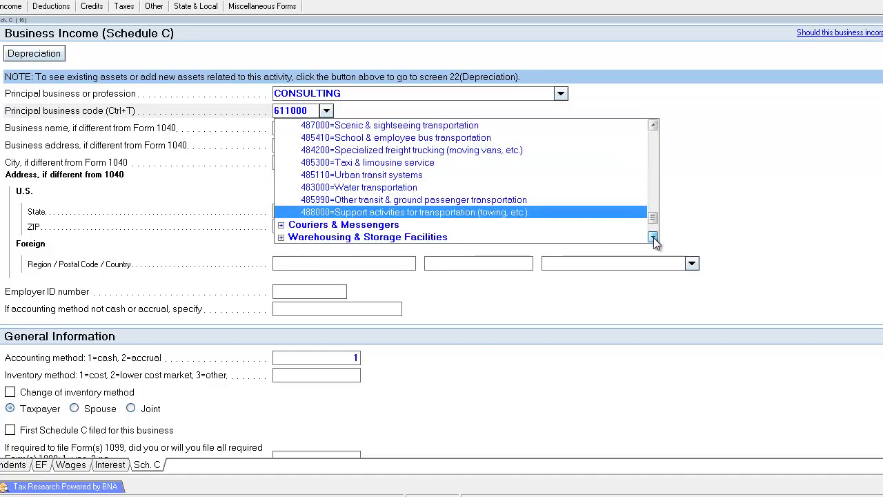
{"action": "left_click", "coordinate": [652, 236]}
{"action": "left_click", "coordinate": [652, 237]}
{"action": "left_click", "coordinate": [408, 188]}
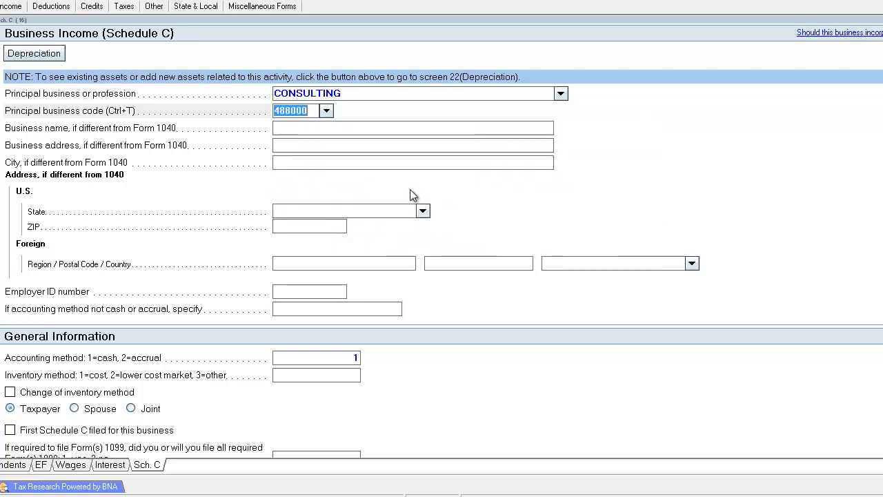
{"action": "left_click", "coordinate": [377, 142]}
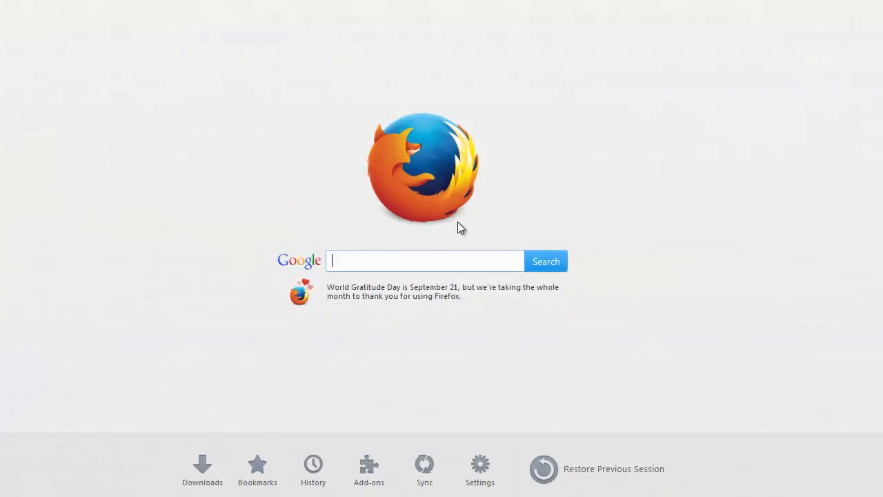
Step: Search Google for 'BUSINESS CODES SCHEDULE C CONSULTING' and scroll through the results
{"action": "type", "text": "BUSINESS CODES SCHEDULE "}
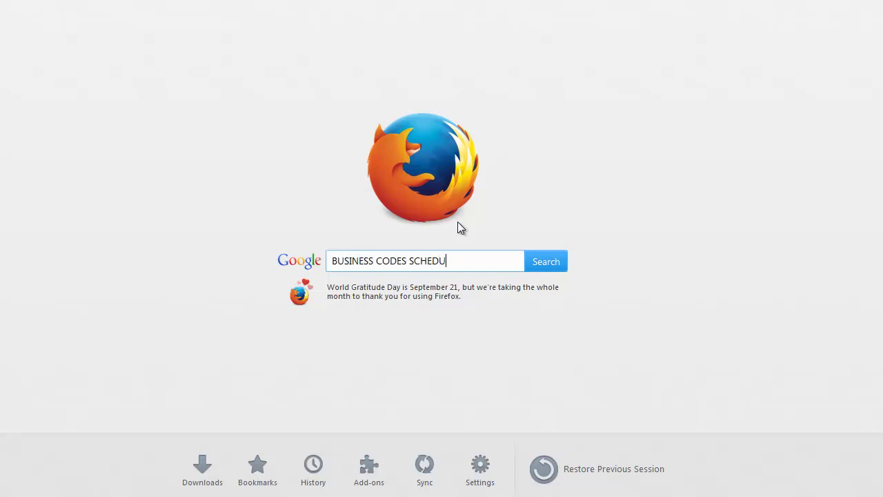
{"action": "type", "text": "C CONSULTING"}
{"action": "key", "text": "Return"}
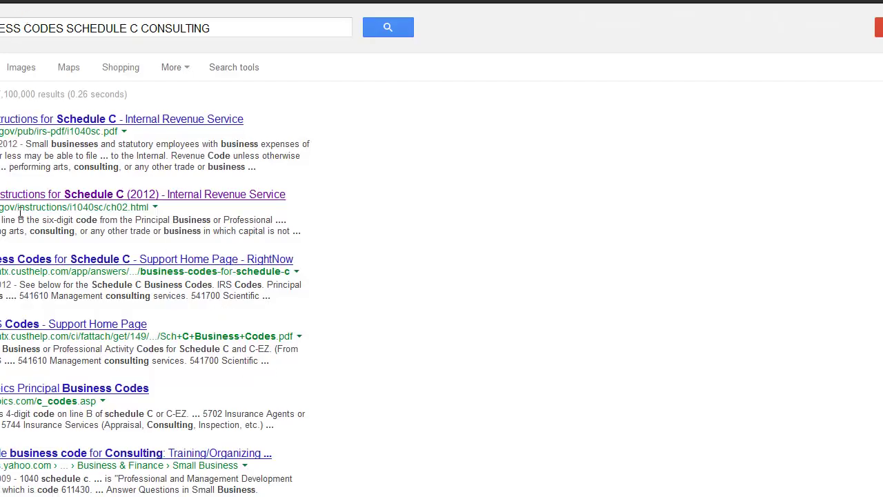
{"action": "scroll", "coordinate": [289, 331], "scroll_direction": "down", "scroll_amount": 1}
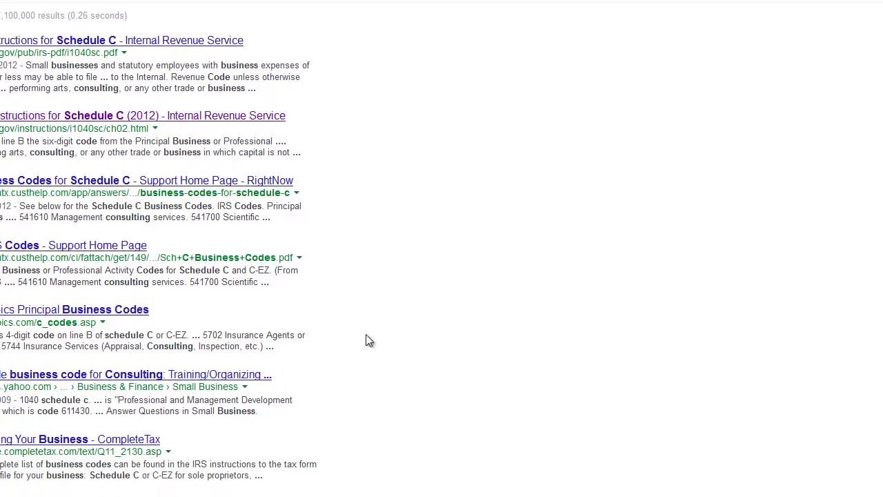
{"action": "scroll", "coordinate": [403, 360], "scroll_direction": "down", "scroll_amount": 1}
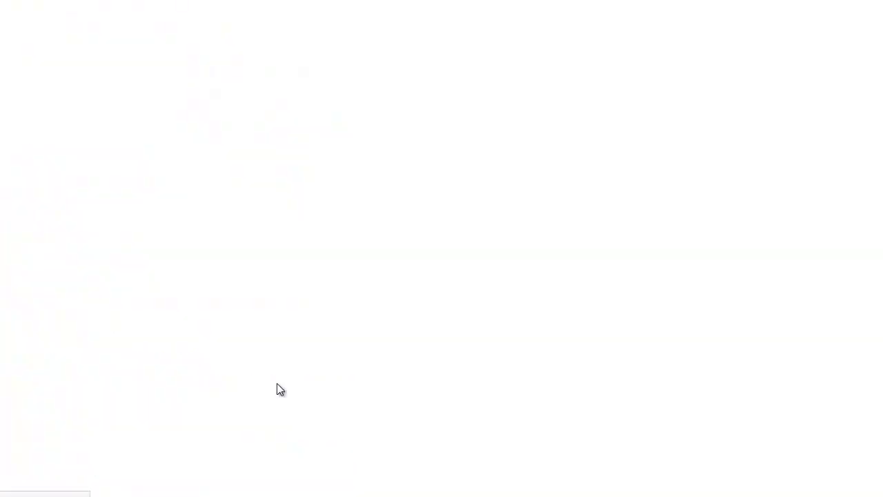
Step: On the Yahoo Answers page, select the NAICS site mention and suggested code 611430
{"action": "scroll", "coordinate": [412, 383], "scroll_direction": "down", "scroll_amount": 2}
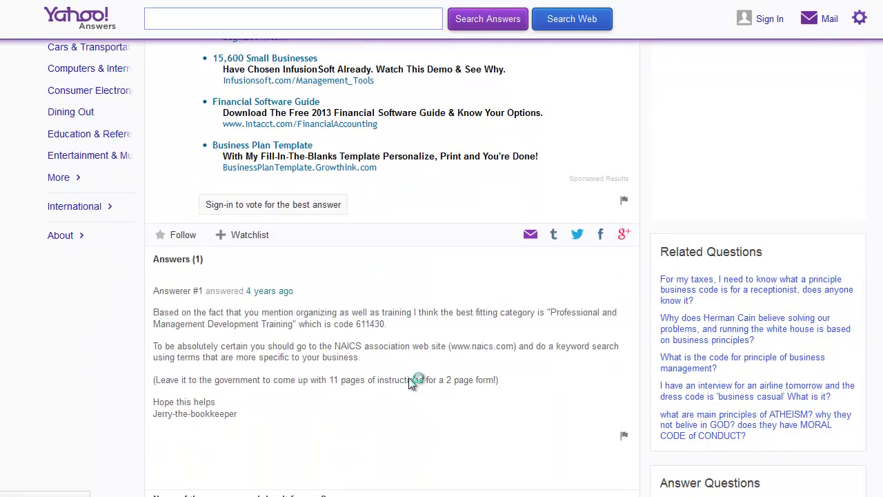
{"action": "scroll", "coordinate": [410, 379], "scroll_direction": "down", "scroll_amount": 1}
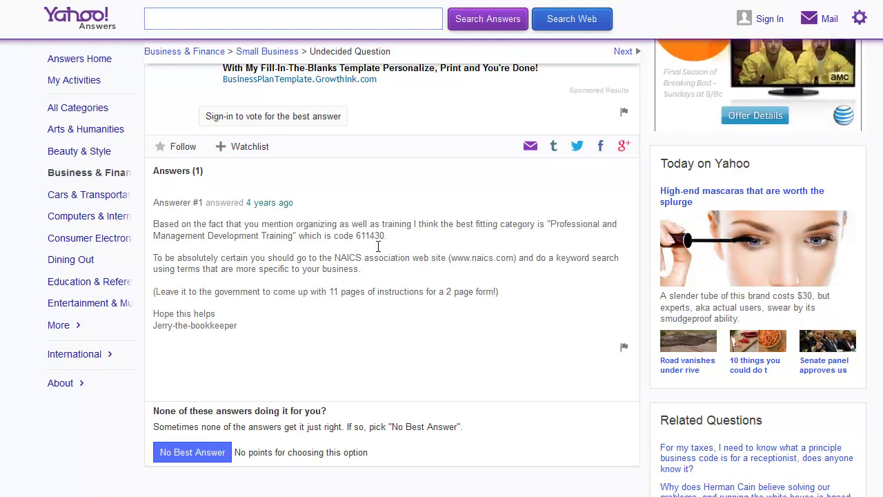
{"action": "left_click_drag", "start_coordinate": [362, 261], "coordinate": [338, 261]}
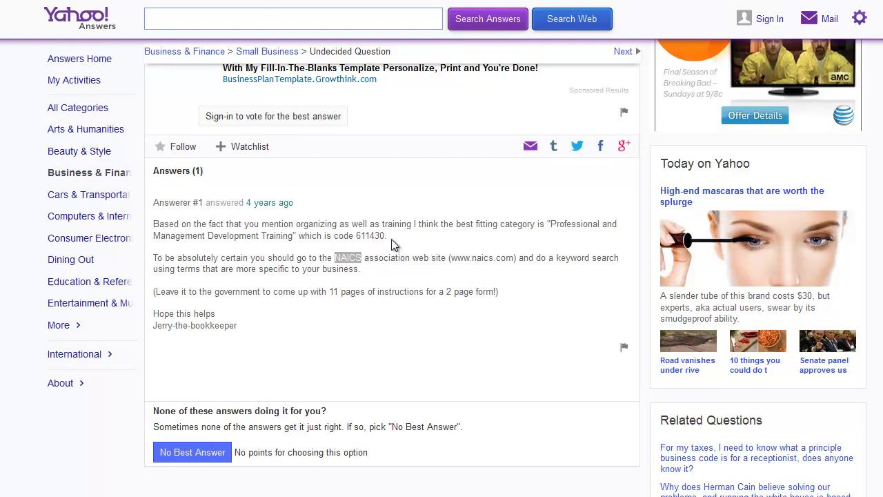
{"action": "left_click_drag", "start_coordinate": [385, 236], "coordinate": [358, 238]}
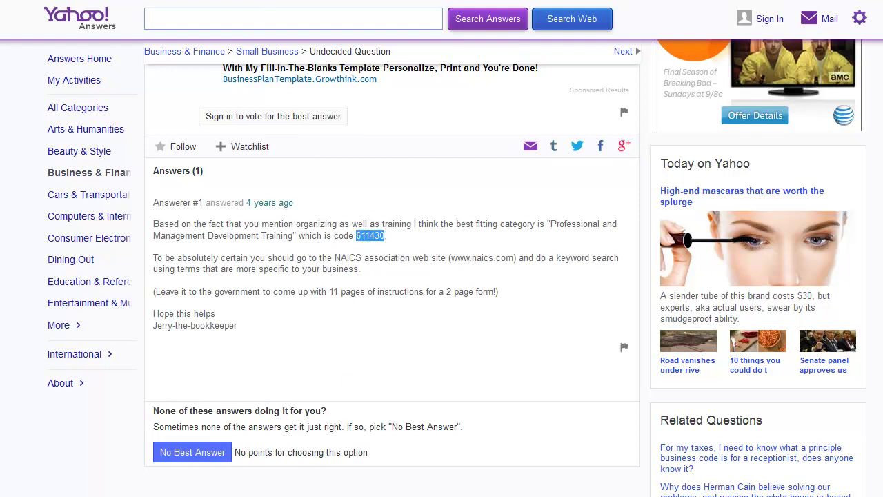
Step: Try 611430 as the Schedule C business code in Lacerte, then clear the code field
{"action": "key", "text": "alt+Tab"}
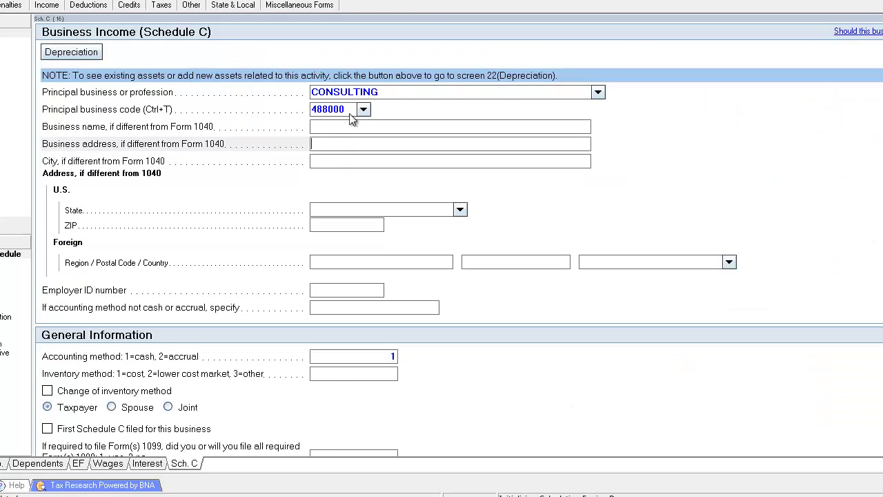
{"action": "double_click", "coordinate": [348, 110]}
{"action": "left_click", "coordinate": [351, 129]}
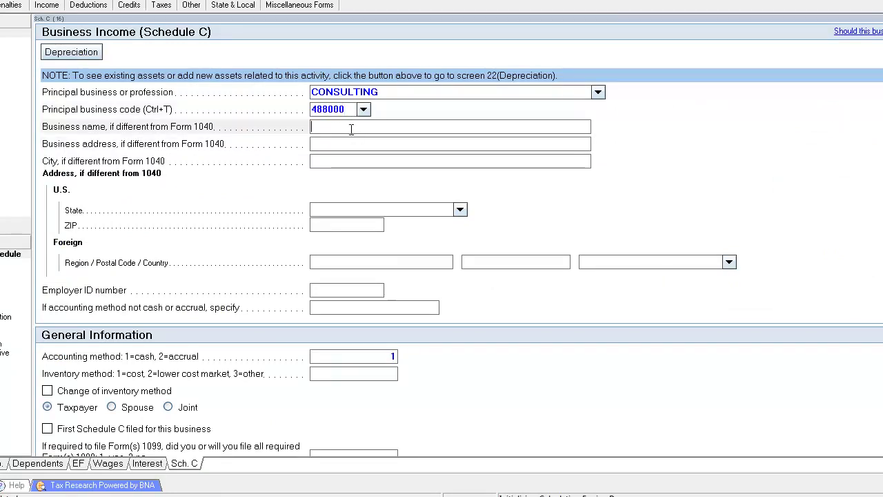
{"action": "left_click", "coordinate": [363, 110]}
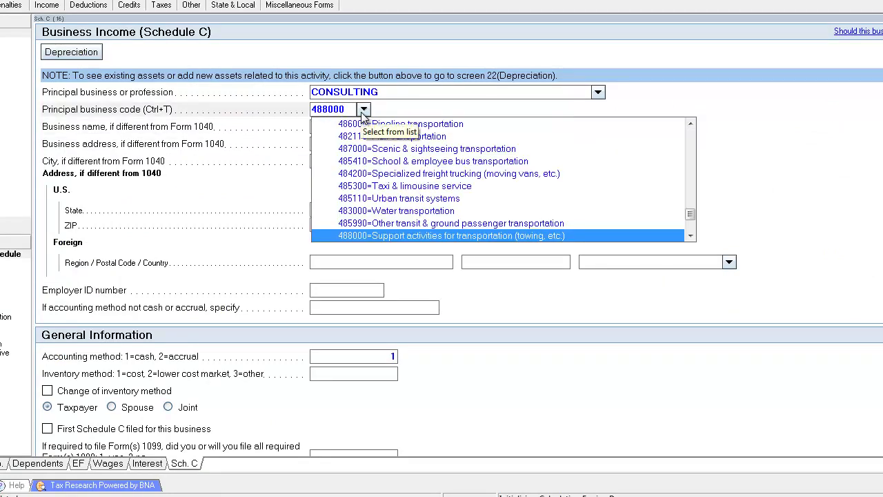
{"action": "left_click", "coordinate": [348, 109]}
{"action": "type", "text": "611430"}
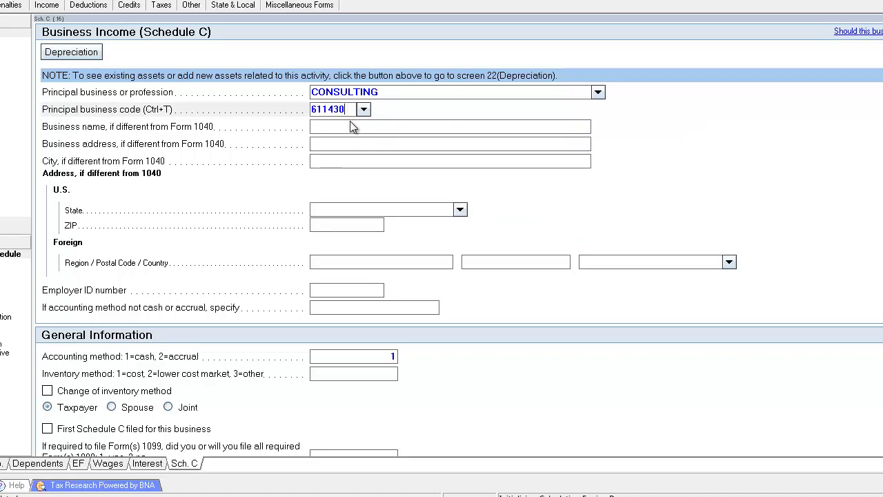
{"action": "left_click", "coordinate": [350, 126]}
{"action": "left_click", "coordinate": [351, 110]}
{"action": "key", "text": "Delete"}
Step: Back in Firefox, type 'naics' in the address bar and dismiss the suggestions
{"action": "key", "text": "alt+Tab"}
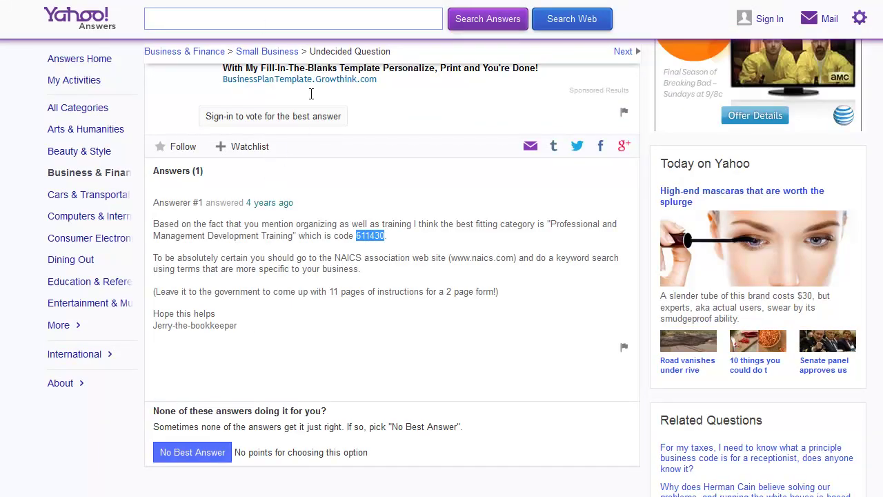
{"action": "left_click", "coordinate": [326, 0]}
{"action": "type", "text": "naic"}
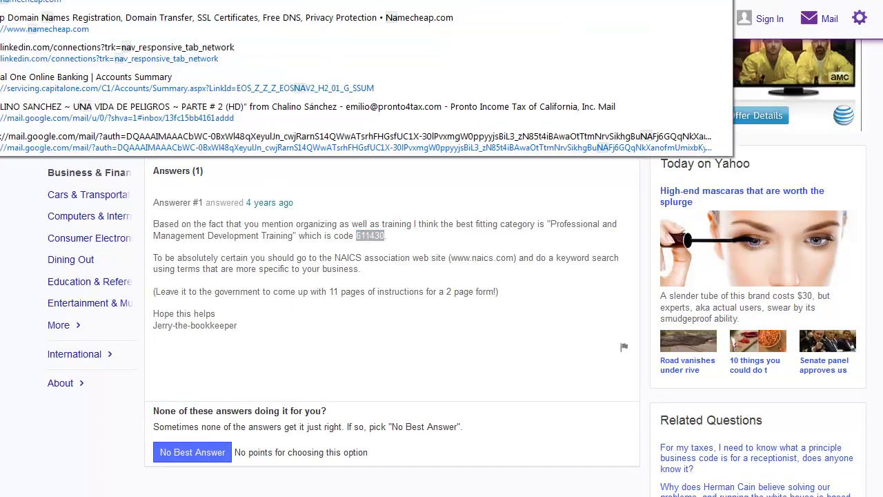
{"action": "type", "text": "s"}
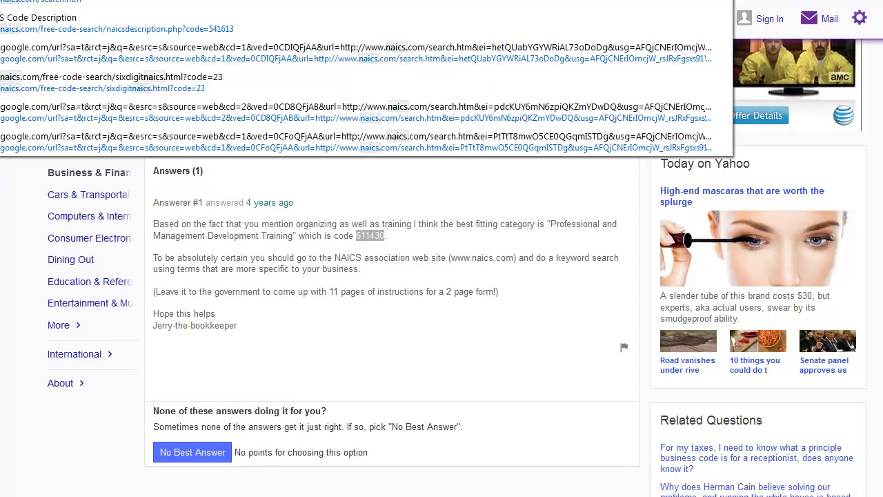
{"action": "key", "text": "Escape"}
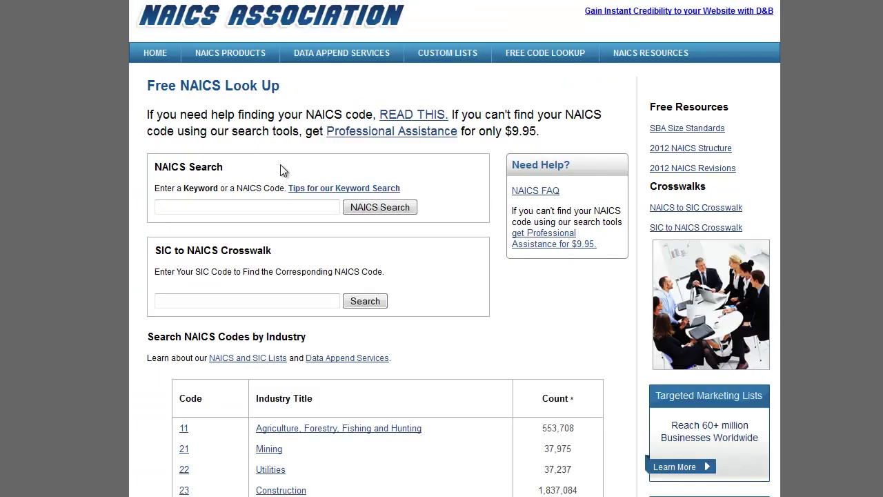
Step: Search the NAICS site for CONSULTING and select code 541618 for Other Management Consulting Services
{"action": "left_click", "coordinate": [283, 210]}
{"action": "type", "text": "CONSULTING"}
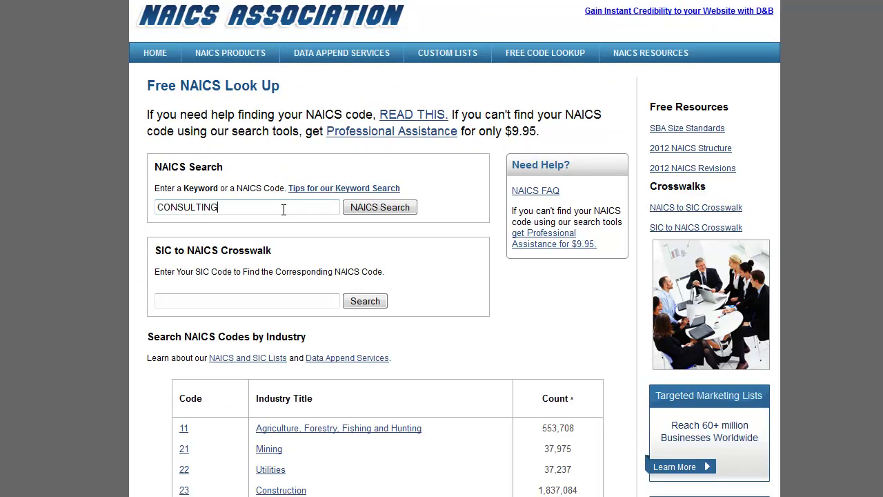
{"action": "key", "text": "Return"}
{"action": "scroll", "coordinate": [84, 333], "scroll_direction": "down", "scroll_amount": 2}
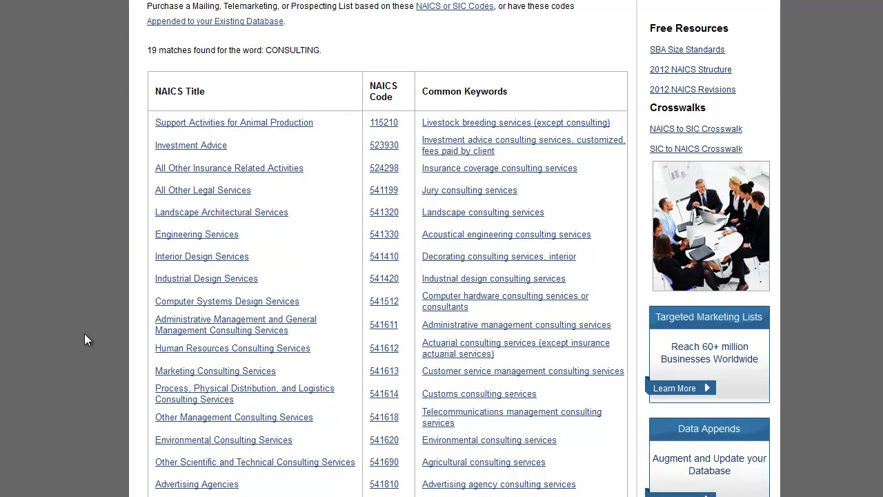
{"action": "scroll", "coordinate": [307, 423], "scroll_direction": "down", "scroll_amount": 1}
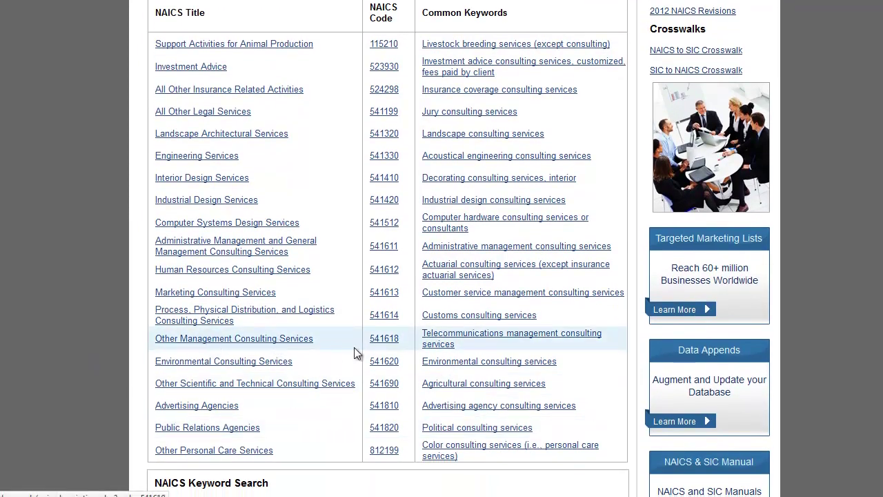
{"action": "left_click_drag", "start_coordinate": [366, 338], "coordinate": [402, 338]}
{"action": "key", "text": "ctrl+c"}
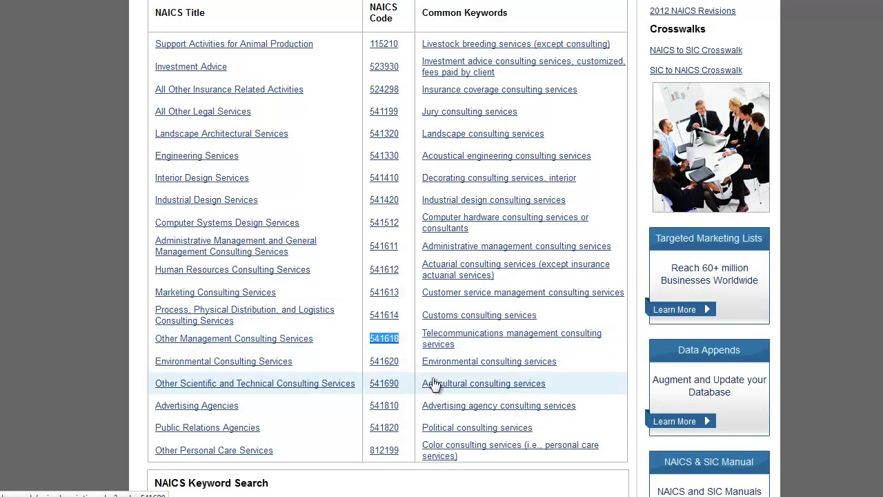
Step: Paste 541618 as the Lacerte business code, then delete the rejected code
{"action": "left_click", "coordinate": [310, 495]}
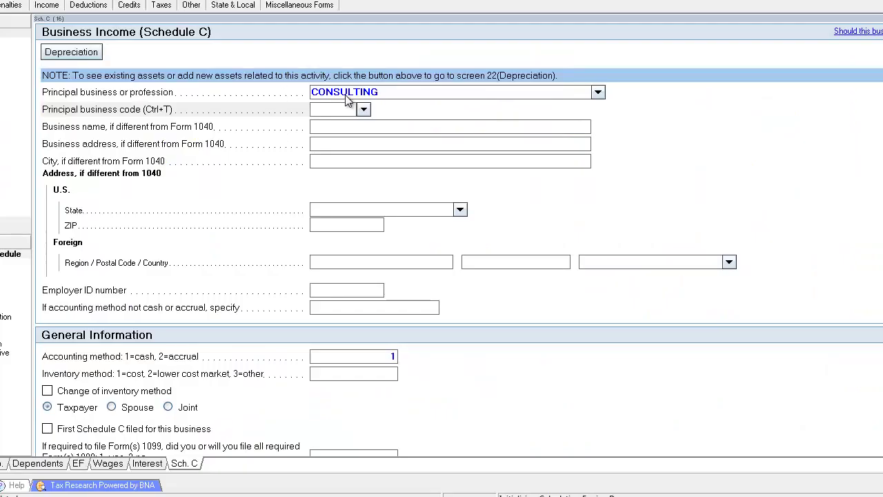
{"action": "key", "text": "ctrl+v"}
{"action": "left_click", "coordinate": [356, 129]}
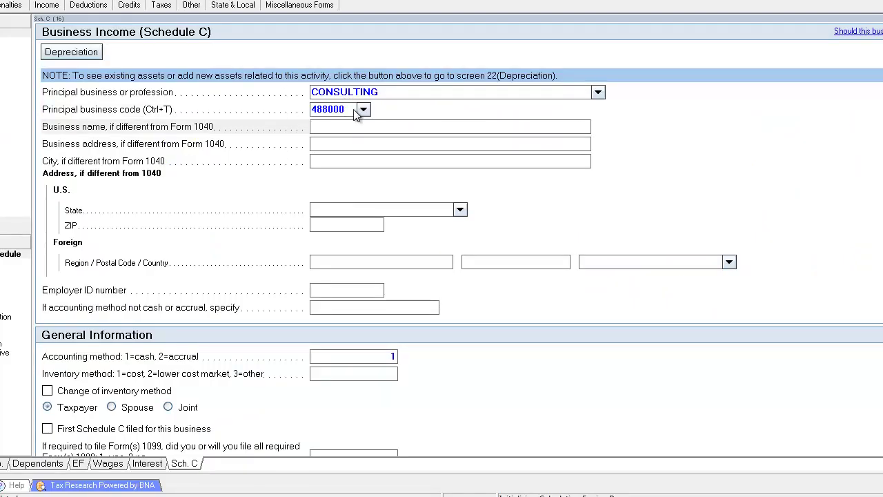
{"action": "left_click", "coordinate": [354, 109]}
{"action": "key", "text": "Delete"}
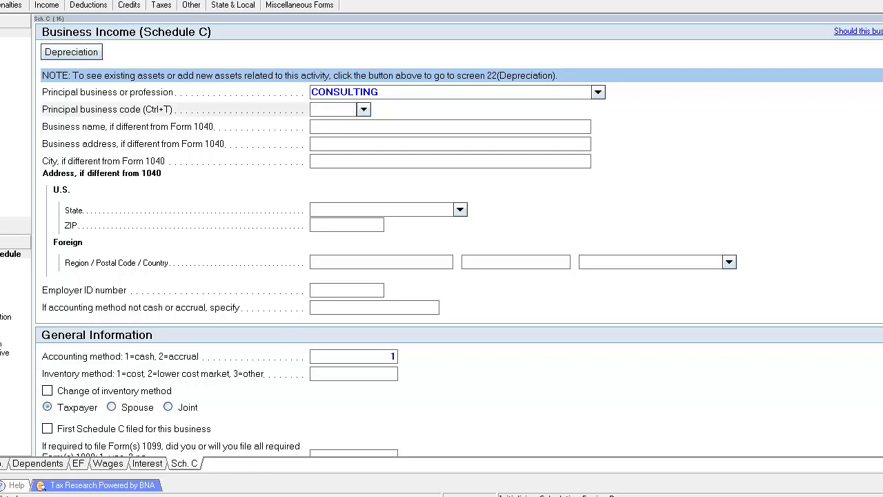
Step: Select code 541611 for administrative management consulting on the NAICS listing
{"action": "key", "text": "alt+Tab"}
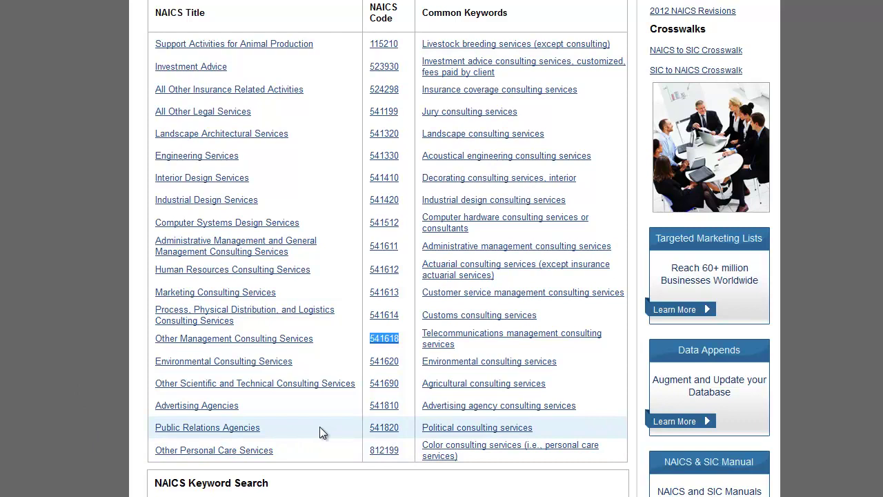
{"action": "scroll", "coordinate": [556, 300], "scroll_direction": "down", "scroll_amount": 2}
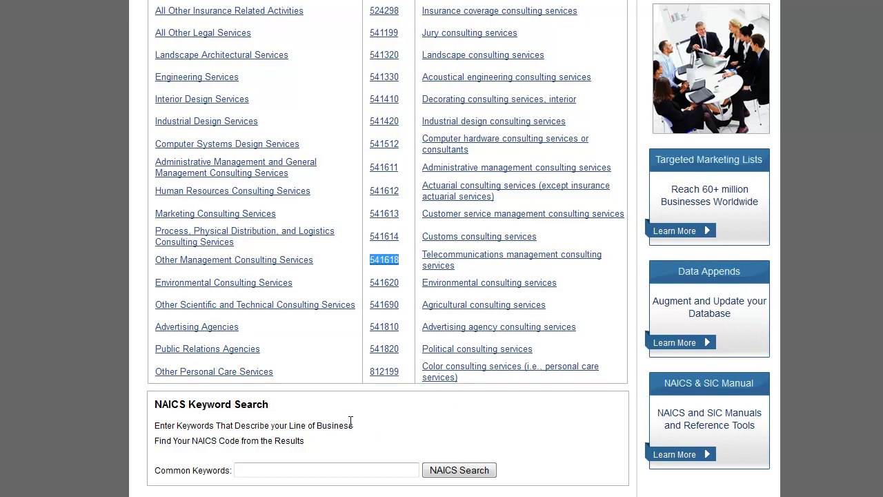
{"action": "left_click", "coordinate": [372, 169]}
{"action": "left_click_drag", "start_coordinate": [372, 169], "coordinate": [400, 173]}
{"action": "key", "text": "ctrl+c"}
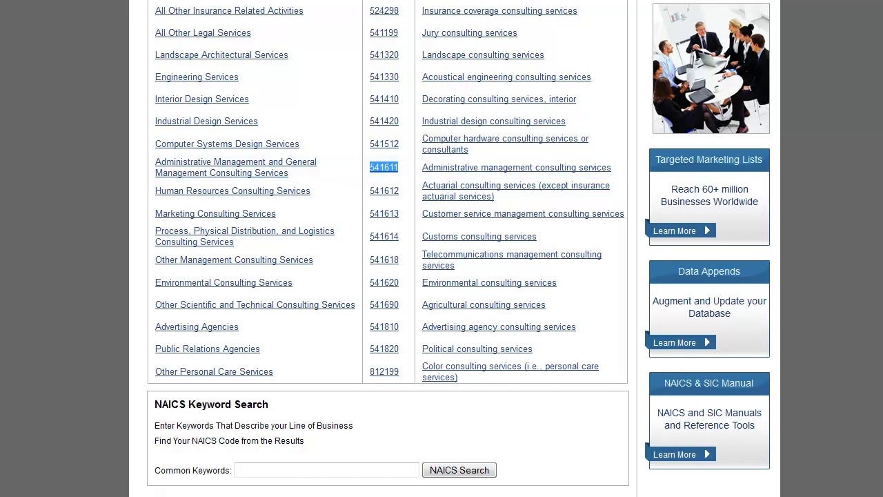
{"action": "key", "text": "alt+Tab"}
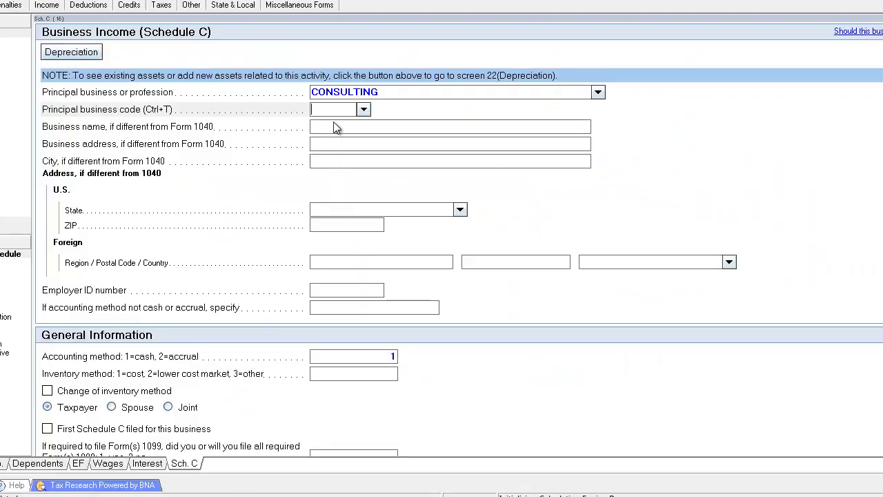
Step: Paste 541611, then set the business code to 999999 under Unable to Classify
{"action": "key", "text": "ctrl+v"}
{"action": "key", "text": "Tab"}
{"action": "left_click", "coordinate": [364, 109]}
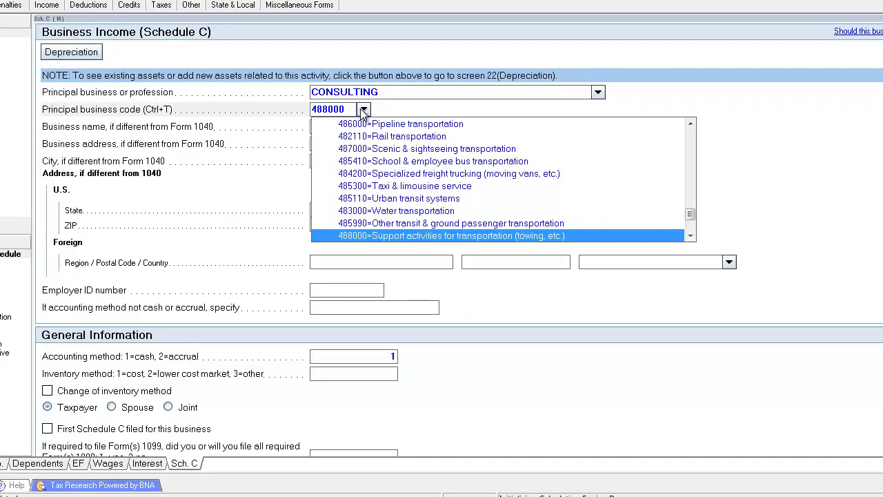
{"action": "left_click", "coordinate": [690, 236]}
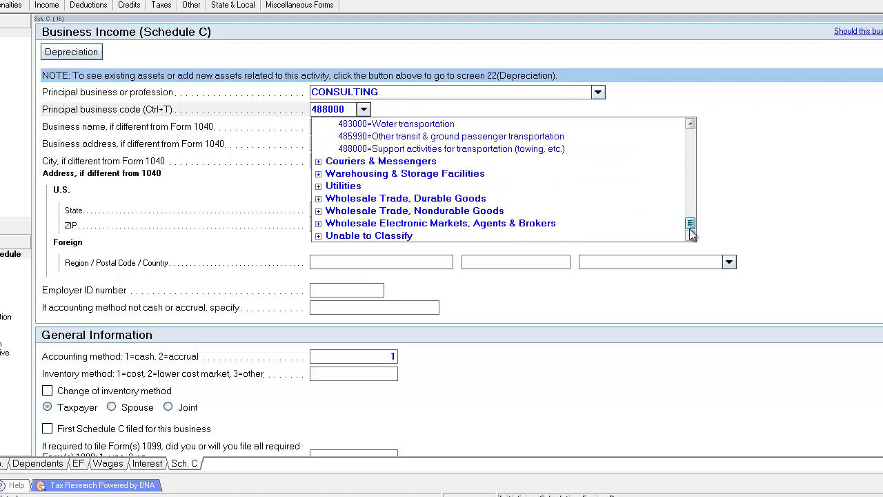
{"action": "left_click", "coordinate": [318, 235]}
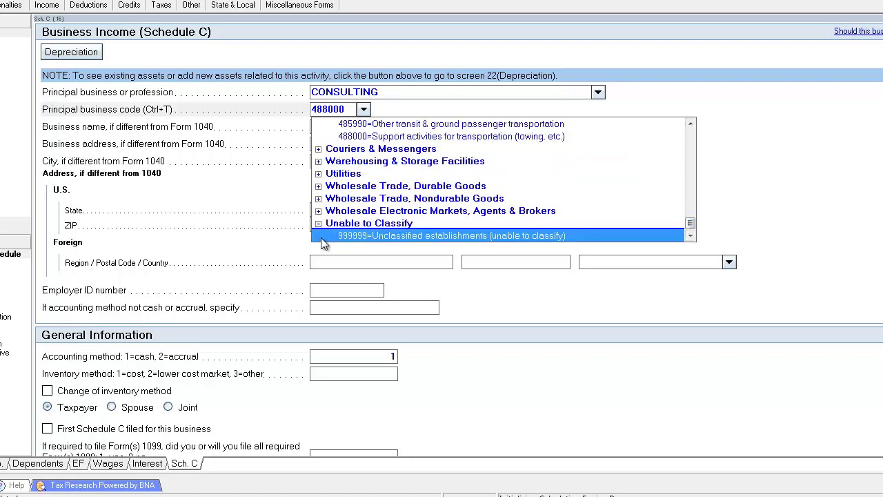
{"action": "left_click", "coordinate": [408, 236]}
{"action": "left_click", "coordinate": [426, 141]}
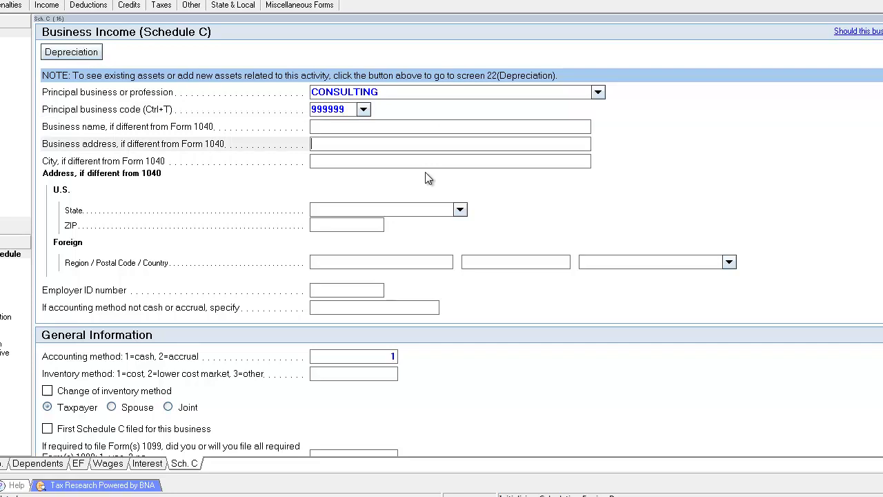
Step: Review the Schedule C income fields to confirm gross receipts of 10,000
{"action": "left_click", "coordinate": [415, 127]}
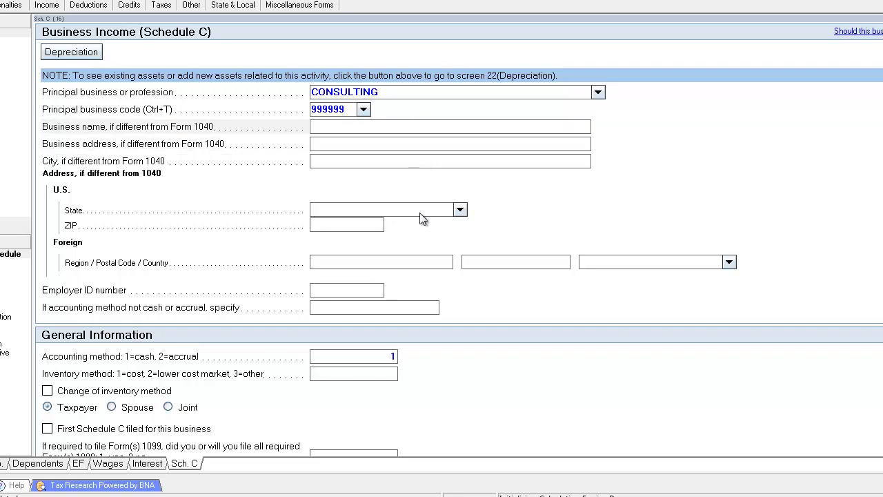
{"action": "scroll", "coordinate": [380, 306], "scroll_direction": "down", "scroll_amount": 10}
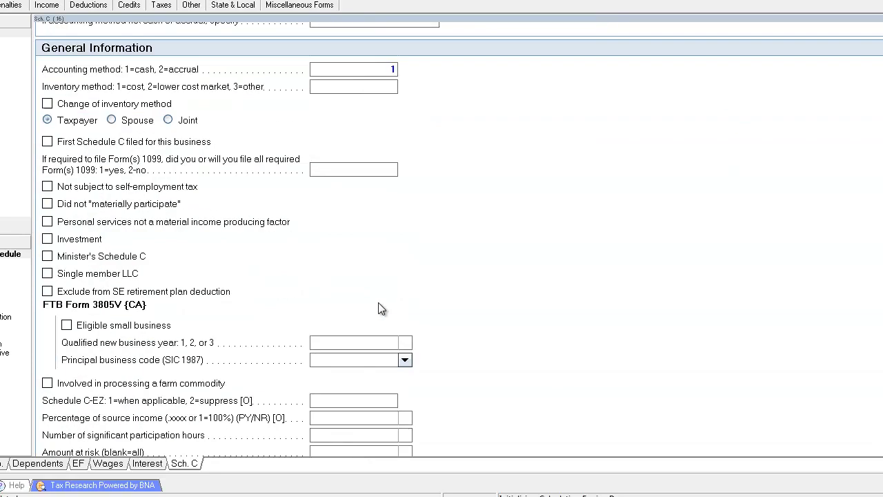
{"action": "left_click", "coordinate": [367, 277]}
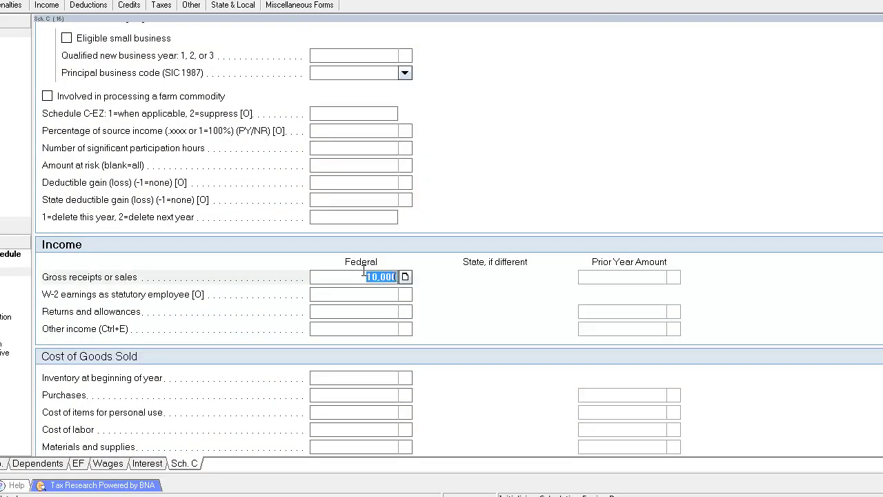
{"action": "left_click", "coordinate": [366, 291]}
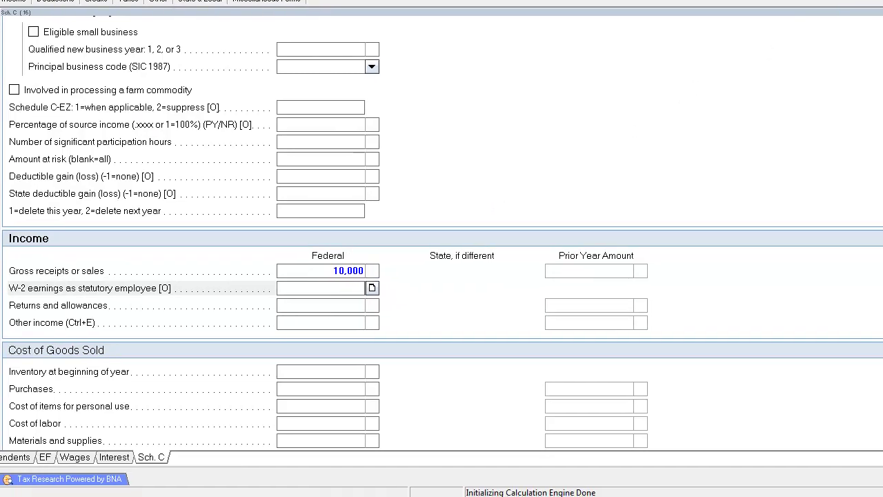
{"action": "scroll", "coordinate": [442, 235], "scroll_direction": "down", "scroll_amount": 5}
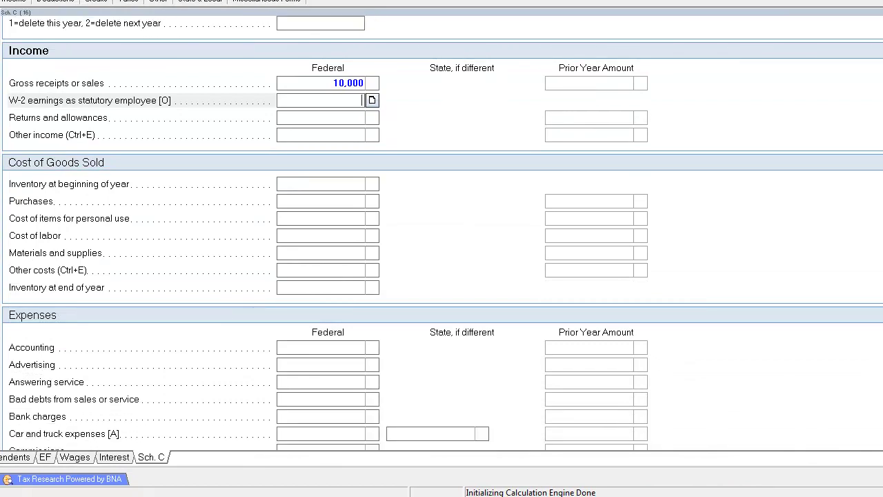
{"action": "scroll", "coordinate": [441, 232], "scroll_direction": "down", "scroll_amount": 2}
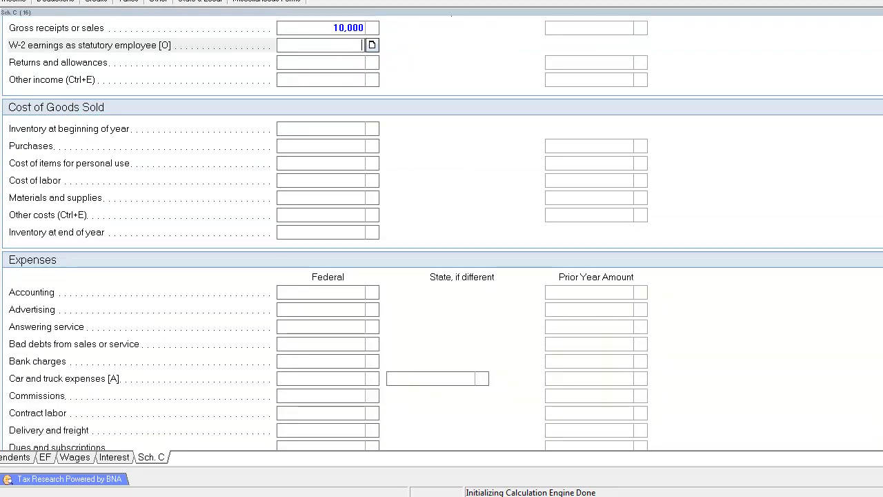
{"action": "left_click", "coordinate": [349, 292]}
{"action": "scroll", "coordinate": [347, 298], "scroll_direction": "down", "scroll_amount": 2}
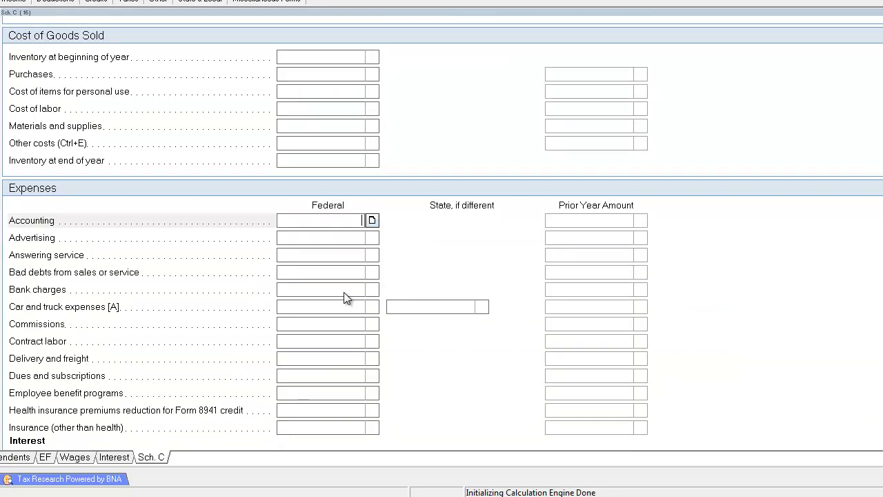
{"action": "scroll", "coordinate": [345, 297], "scroll_direction": "up", "scroll_amount": 4}
{"action": "scroll", "coordinate": [331, 207], "scroll_direction": "down", "scroll_amount": 4}
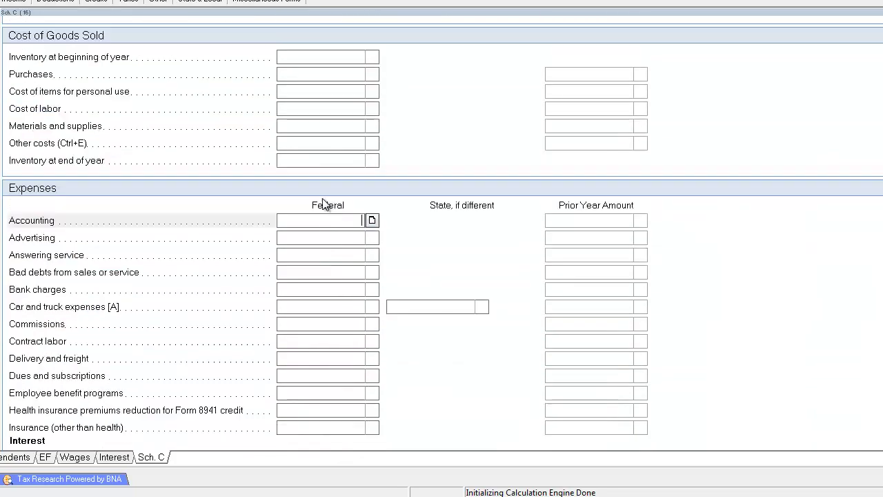
{"action": "scroll", "coordinate": [331, 128], "scroll_direction": "up", "scroll_amount": 4}
{"action": "left_click", "coordinate": [328, 97]}
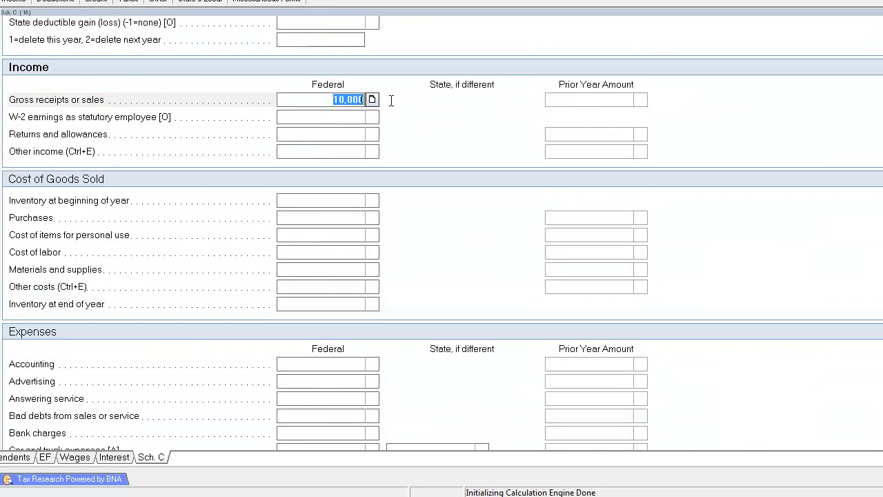
{"action": "left_click", "coordinate": [341, 119]}
{"action": "left_click", "coordinate": [334, 134]}
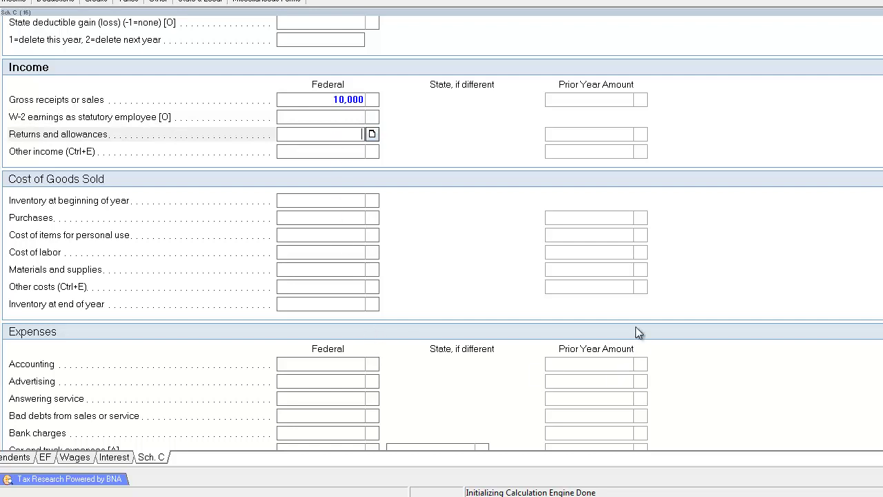
Step: Select code 541611 on the NAICS page and switch windows
{"action": "scroll", "coordinate": [634, 314], "scroll_direction": "down", "scroll_amount": 5}
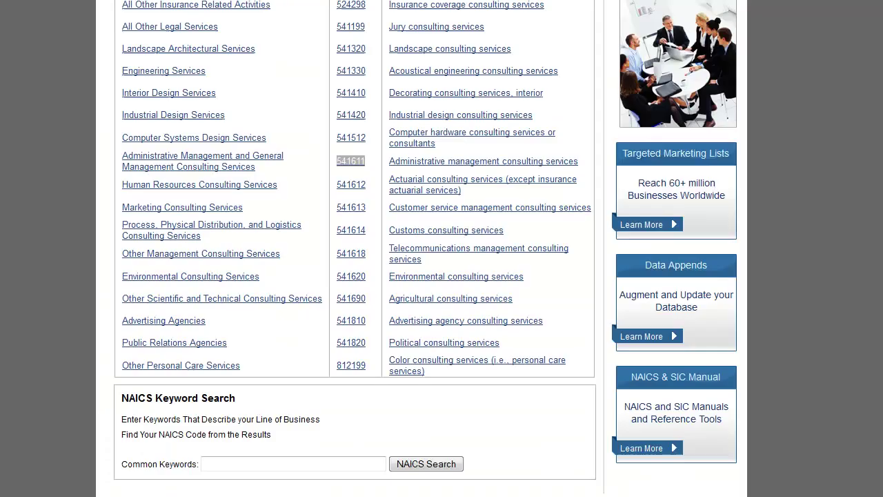
{"action": "left_click_drag", "start_coordinate": [336, 161], "coordinate": [366, 163]}
{"action": "key", "text": "alt+Tab"}
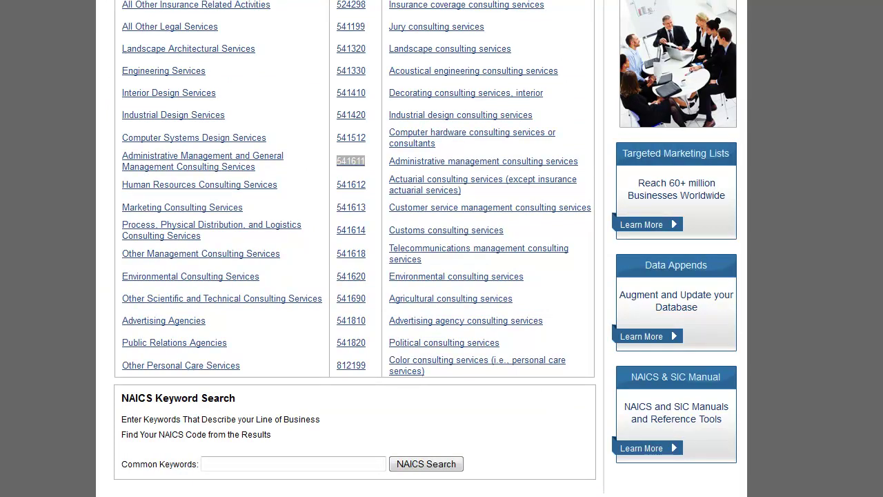
Step: Search Google for EXAMPLE OF PROFIT AND LOSS STATEMENT and preview the sample Profit & Loss image
{"action": "key", "text": "Return"}
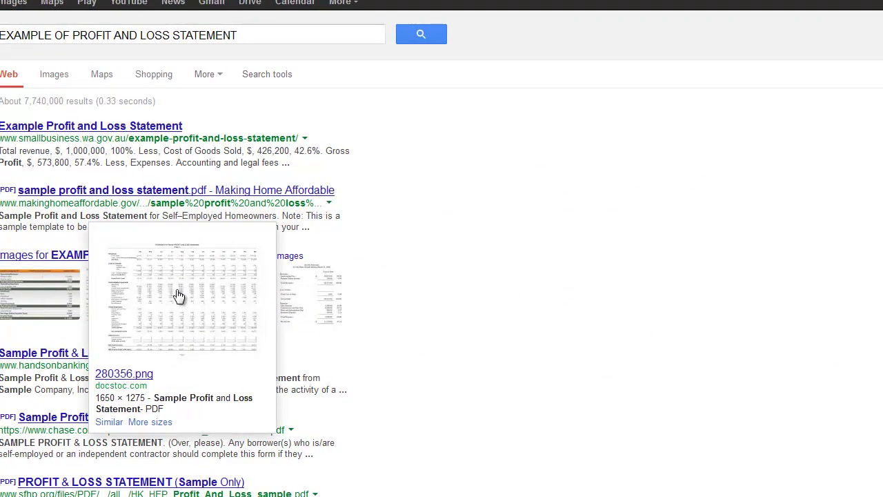
{"action": "left_click", "coordinate": [320, 299]}
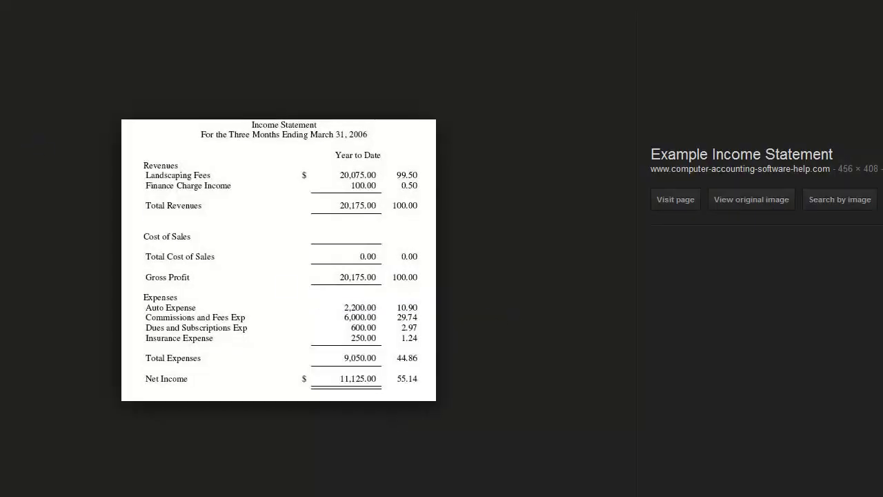
{"action": "key", "text": "Escape"}
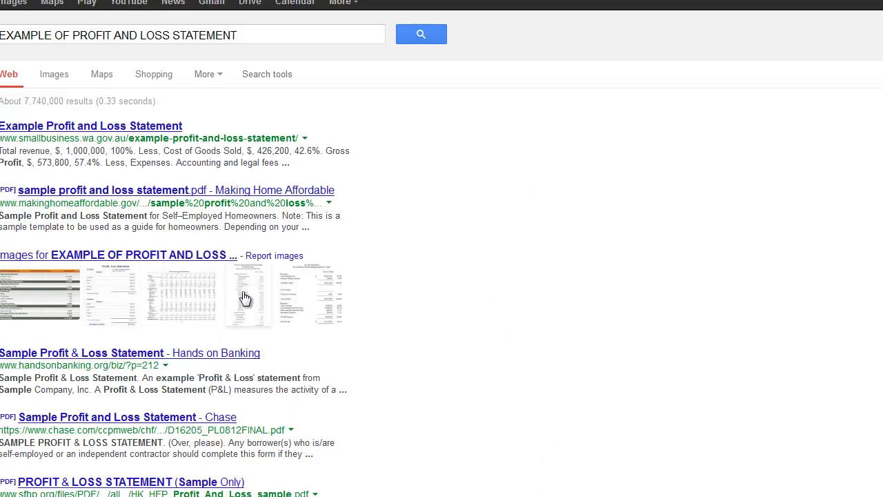
{"action": "mouse_move", "coordinate": [247, 300]}
{"action": "left_click", "coordinate": [348, 388]}
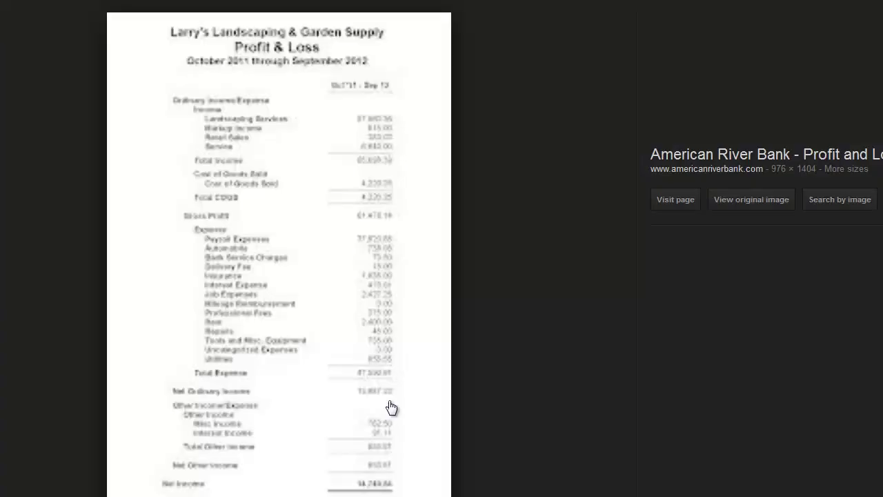
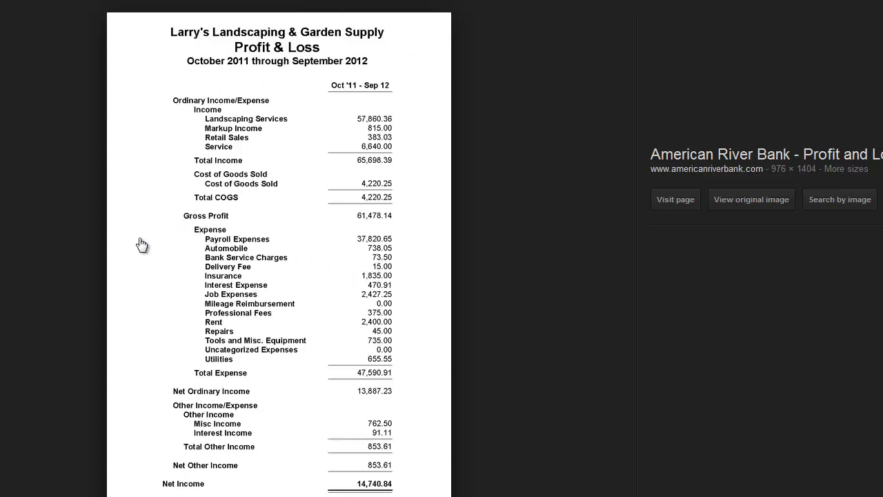
Step: Close the enlarged sample Profit & Loss image and return to the Schedule C expenses screen
{"action": "key", "text": "Escape"}
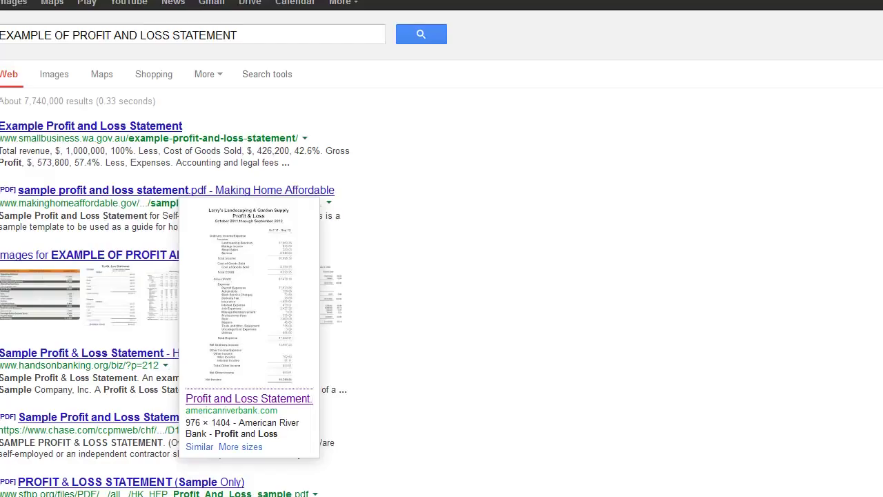
{"action": "scroll", "coordinate": [408, 280], "scroll_direction": "up", "scroll_amount": 3}
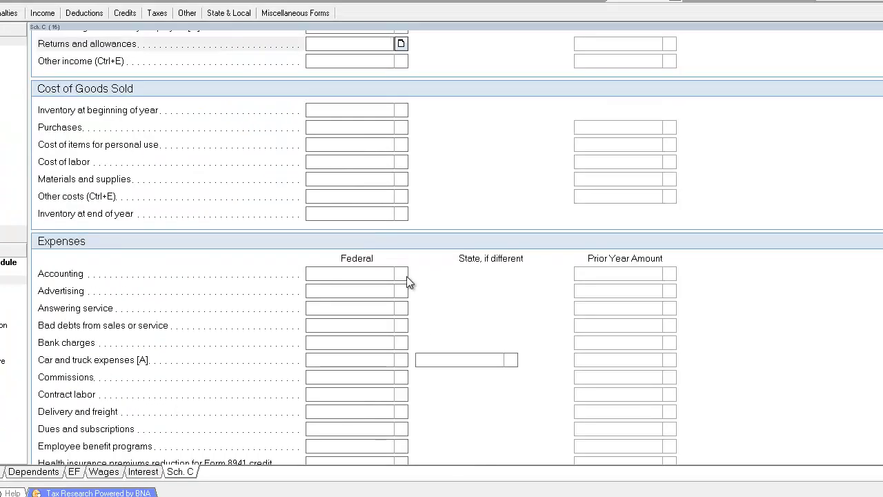
Step: Enter Schedule C expenses of 300 for Accounting and 152 for Advertising
{"action": "left_click", "coordinate": [357, 269]}
{"action": "scroll", "coordinate": [355, 299], "scroll_direction": "down", "scroll_amount": 3}
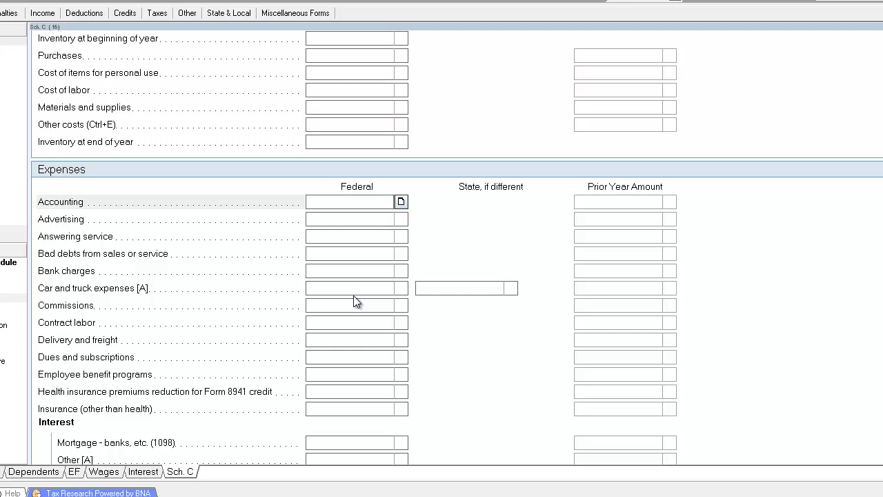
{"action": "type", "text": "300"}
{"action": "key", "text": "Tab"}
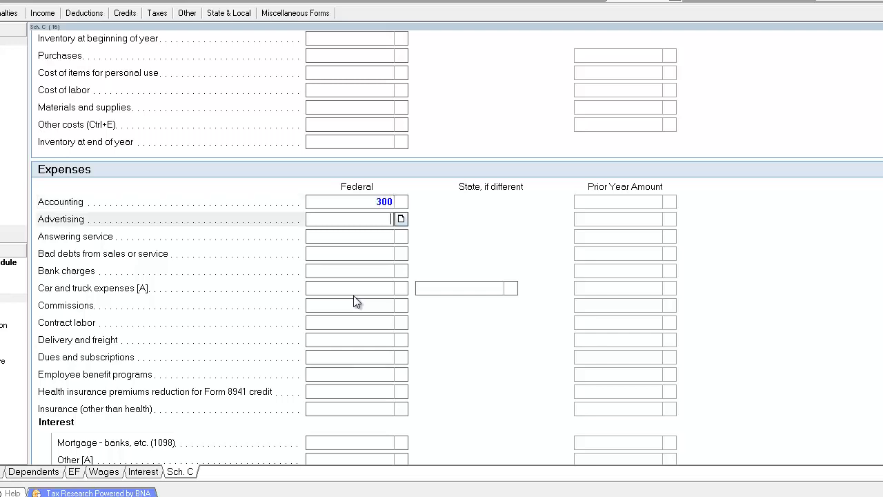
{"action": "scroll", "coordinate": [353, 297], "scroll_direction": "down", "scroll_amount": 2}
{"action": "type", "text": "152"}
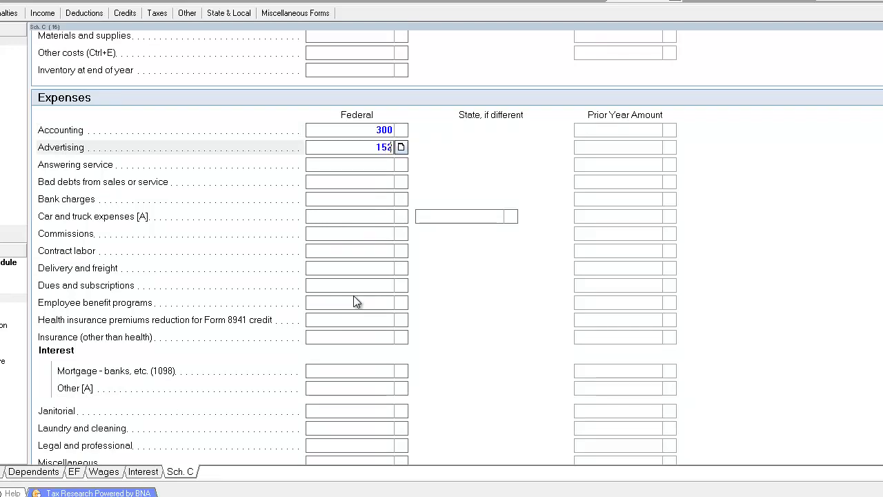
{"action": "key", "text": "Tab"}
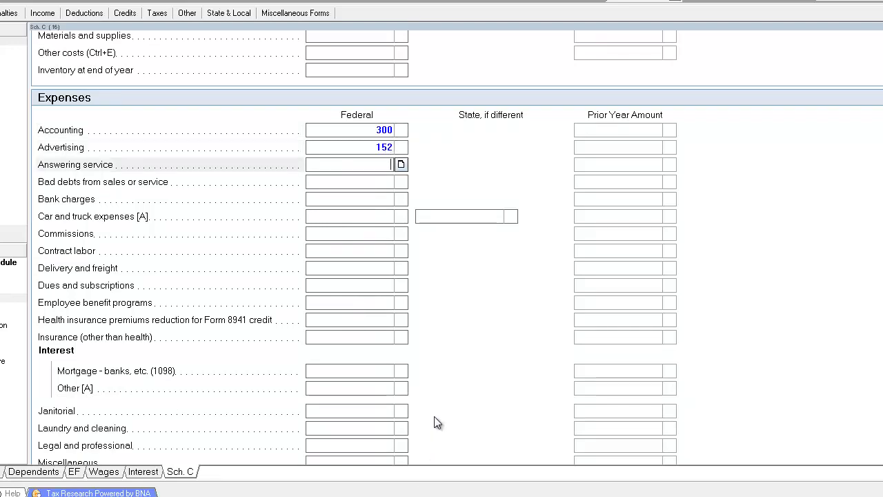
Step: Enter 120 for Bank charges and 350 for Commissions
{"action": "scroll", "coordinate": [436, 420], "scroll_direction": "up", "scroll_amount": 2}
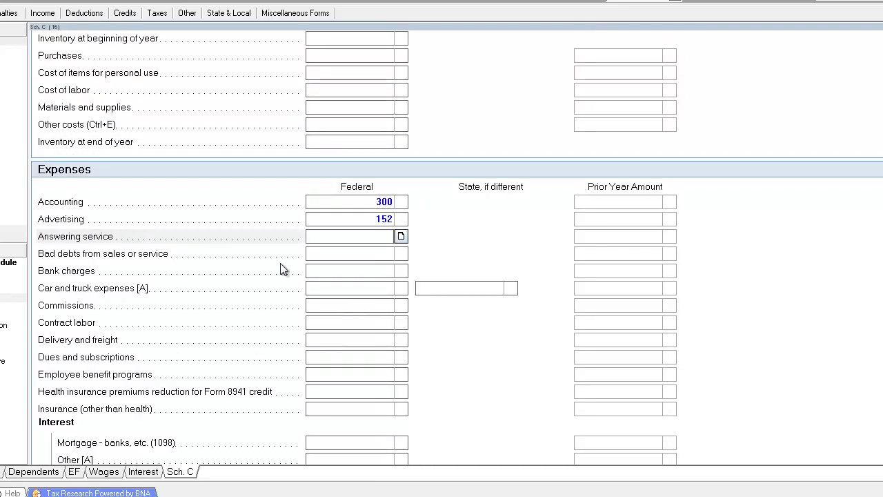
{"action": "left_click", "coordinate": [362, 256]}
{"action": "left_click", "coordinate": [343, 268]}
{"action": "scroll", "coordinate": [328, 312], "scroll_direction": "down", "scroll_amount": 2}
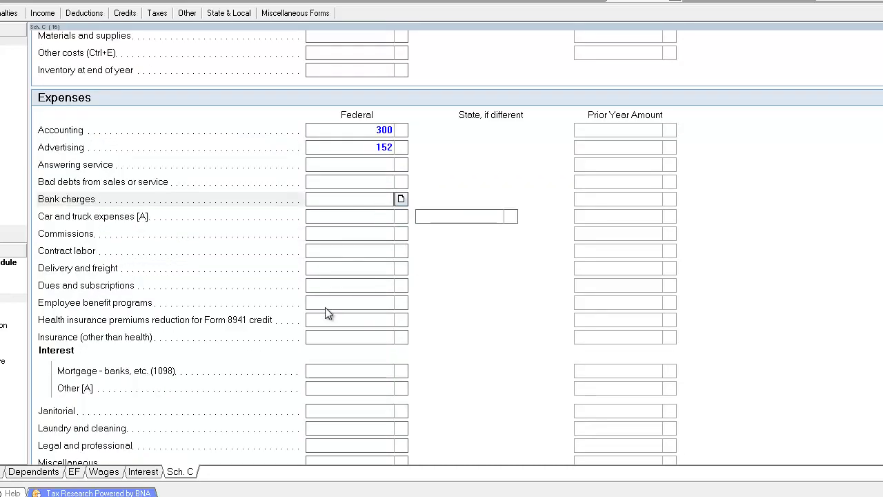
{"action": "type", "text": "120"}
{"action": "key", "text": "Tab"}
{"action": "key", "text": "Tab"}
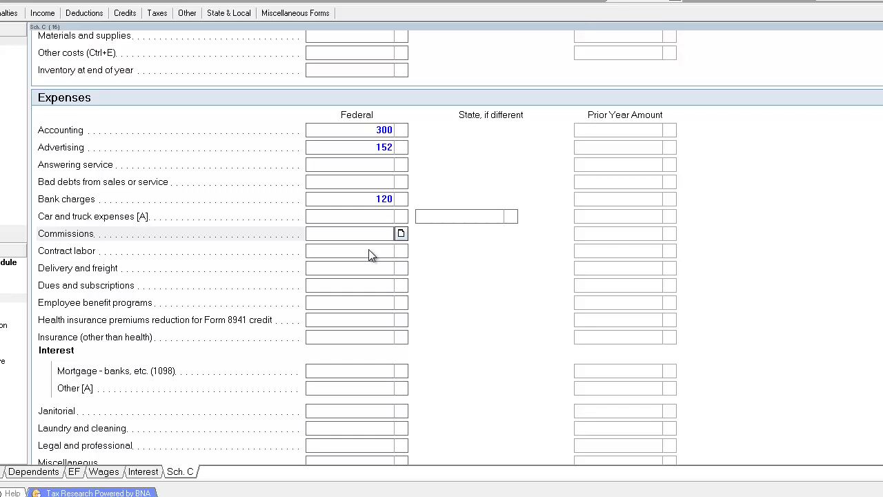
{"action": "type", "text": "350"}
{"action": "key", "text": "Tab"}
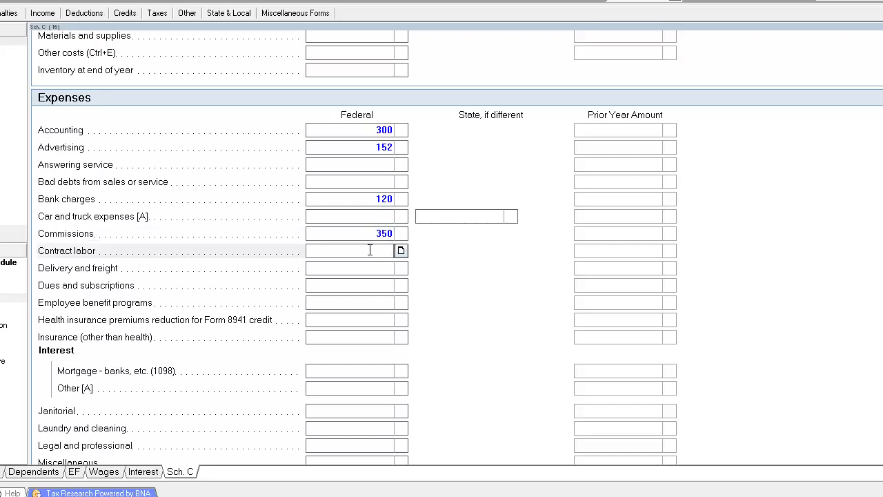
Step: Enter 253 for Insurance (other than health)
{"action": "left_click", "coordinate": [357, 285]}
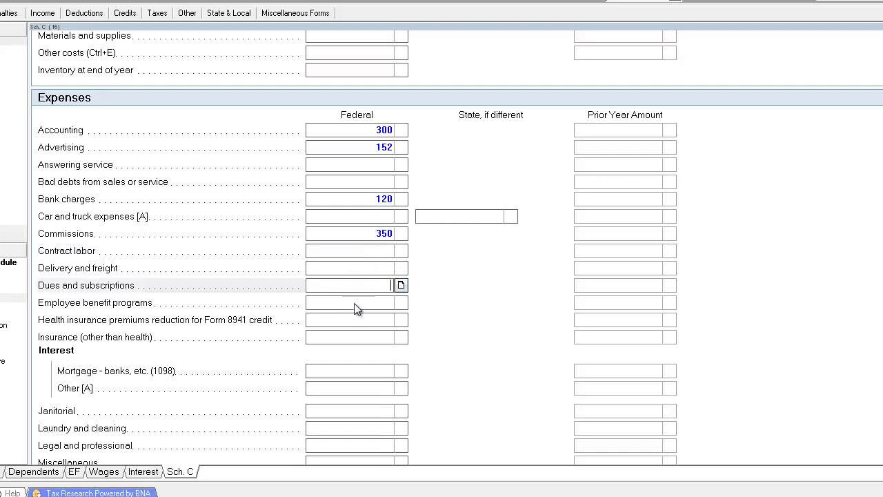
{"action": "left_click", "coordinate": [371, 256]}
{"action": "left_click", "coordinate": [349, 338]}
{"action": "scroll", "coordinate": [347, 338], "scroll_direction": "down", "scroll_amount": 3}
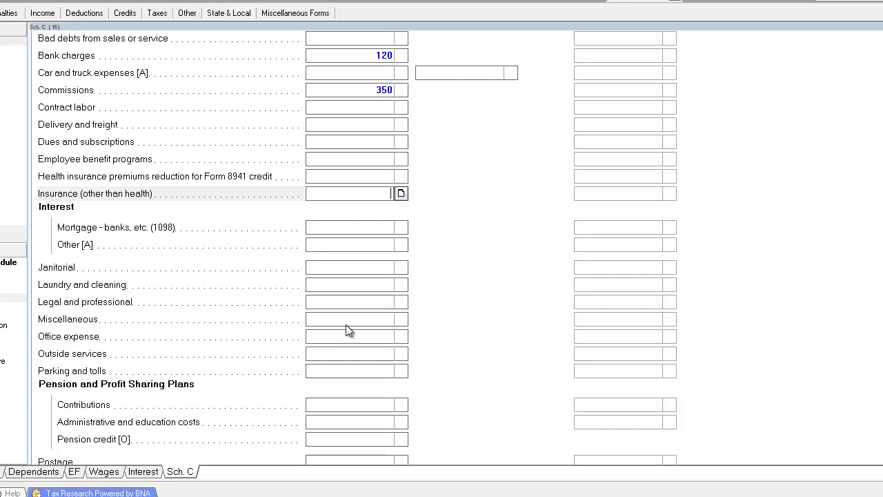
{"action": "type", "text": "253"}
{"action": "key", "text": "Tab"}
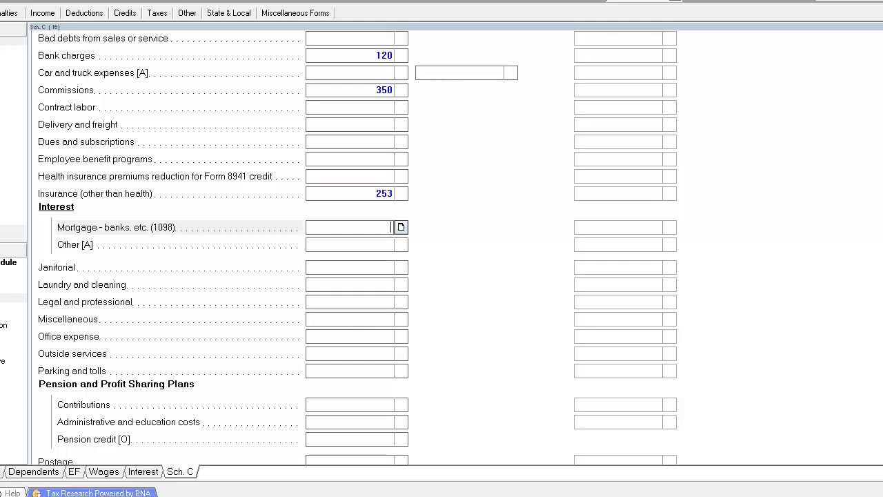
{"action": "scroll", "coordinate": [363, 269], "scroll_direction": "up", "scroll_amount": 7}
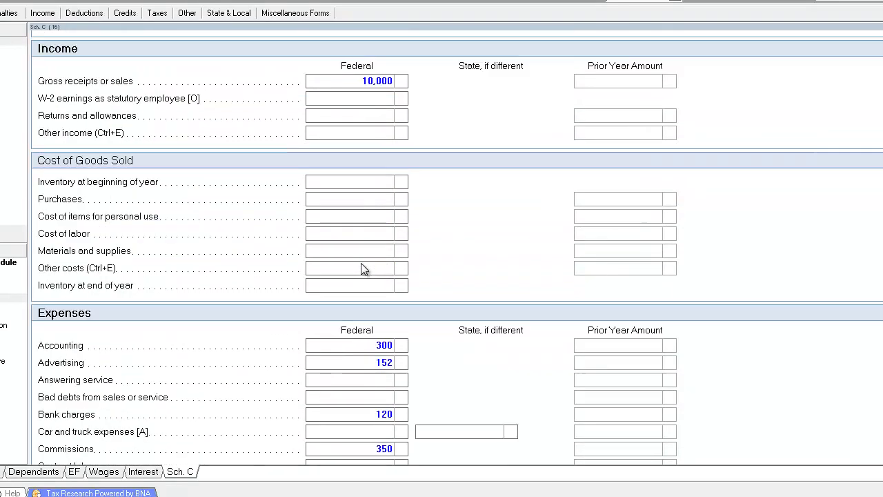
{"action": "scroll", "coordinate": [345, 163], "scroll_direction": "down", "scroll_amount": 3}
{"action": "scroll", "coordinate": [345, 132], "scroll_direction": "up", "scroll_amount": 1}
{"action": "scroll", "coordinate": [346, 132], "scroll_direction": "up", "scroll_amount": 1}
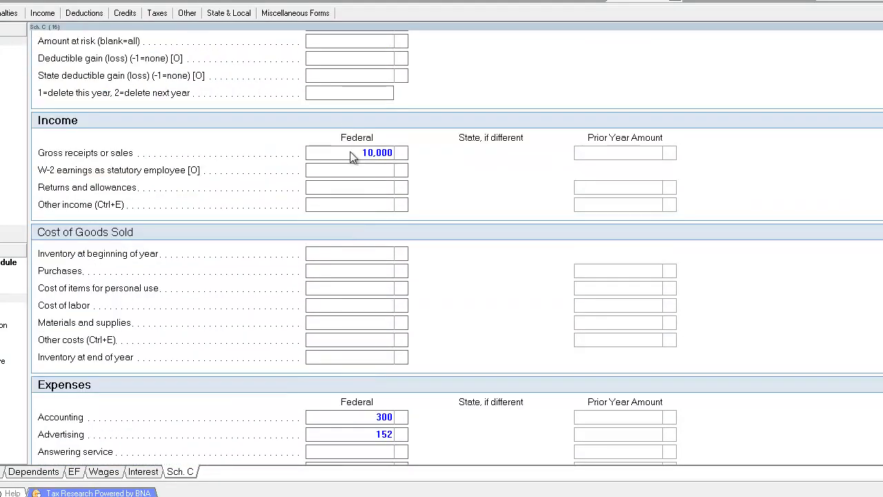
{"action": "left_click", "coordinate": [351, 152]}
{"action": "left_click", "coordinate": [349, 176]}
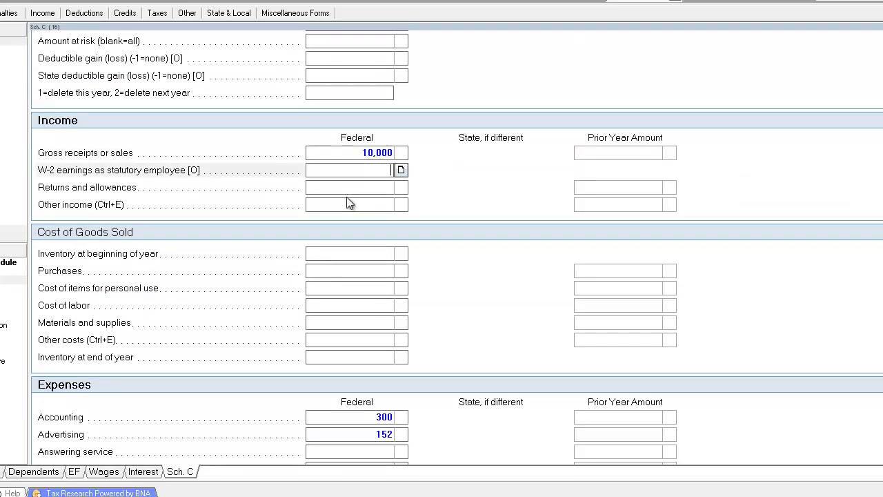
{"action": "scroll", "coordinate": [347, 200], "scroll_direction": "down", "scroll_amount": 1}
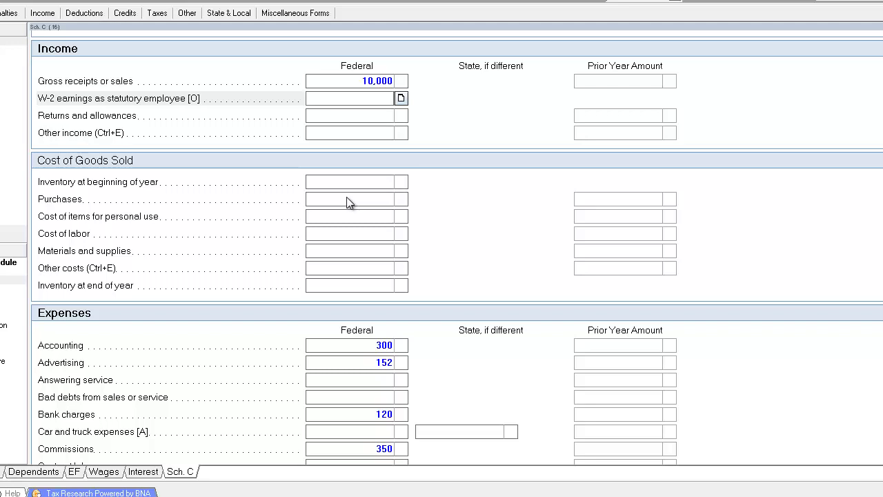
{"action": "left_click", "coordinate": [347, 201]}
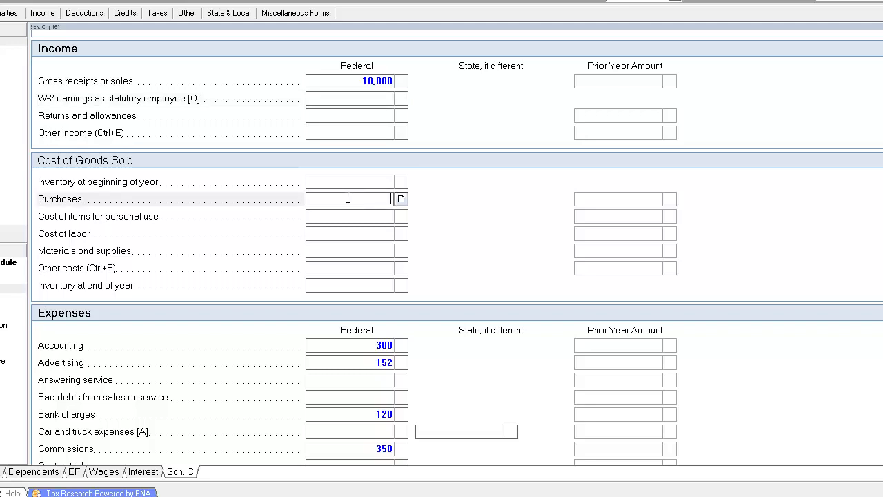
{"action": "scroll", "coordinate": [336, 265], "scroll_direction": "down", "scroll_amount": 3}
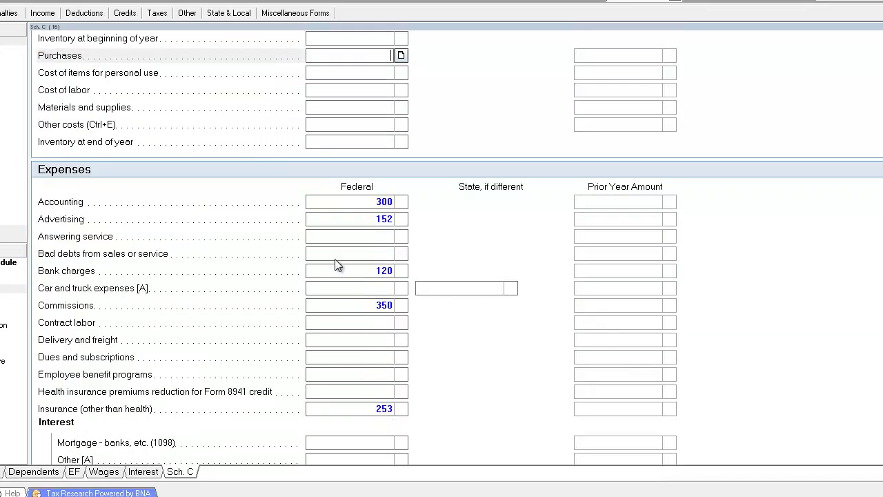
{"action": "scroll", "coordinate": [336, 265], "scroll_direction": "down", "scroll_amount": 3}
{"action": "left_click", "coordinate": [358, 266]}
{"action": "left_click", "coordinate": [369, 301]}
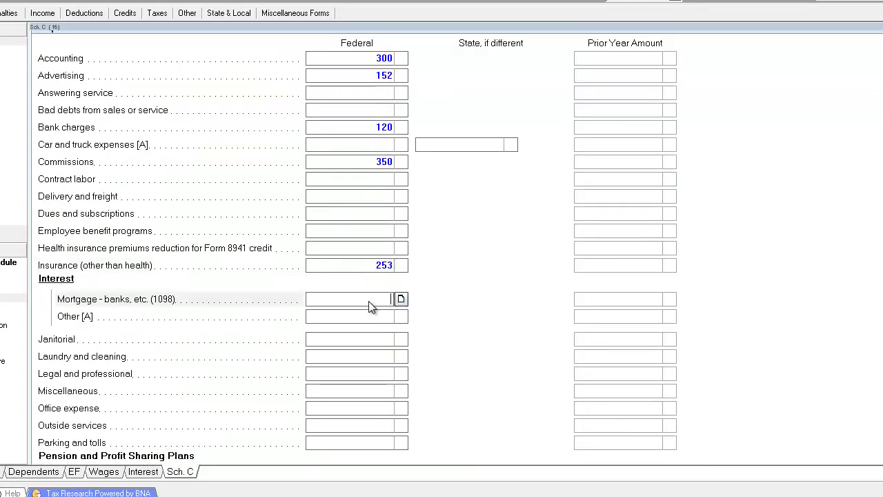
{"action": "scroll", "coordinate": [369, 306], "scroll_direction": "down", "scroll_amount": 2}
{"action": "left_click", "coordinate": [371, 250]}
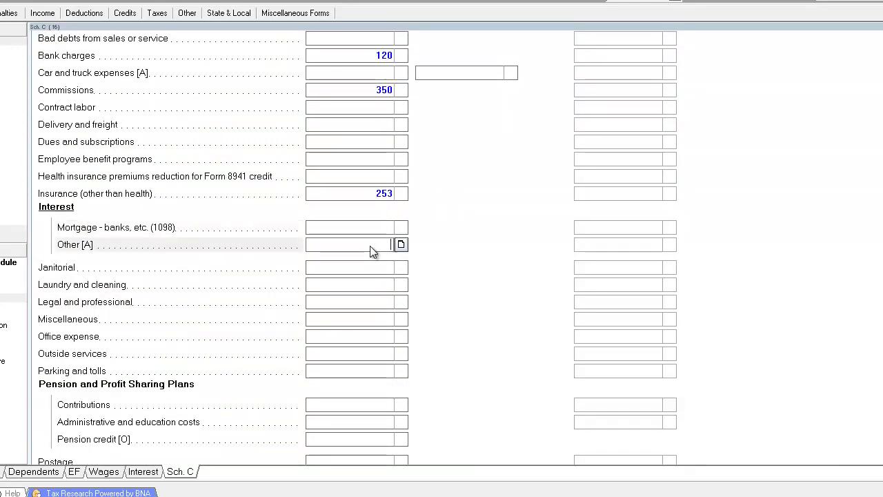
{"action": "left_click", "coordinate": [381, 229]}
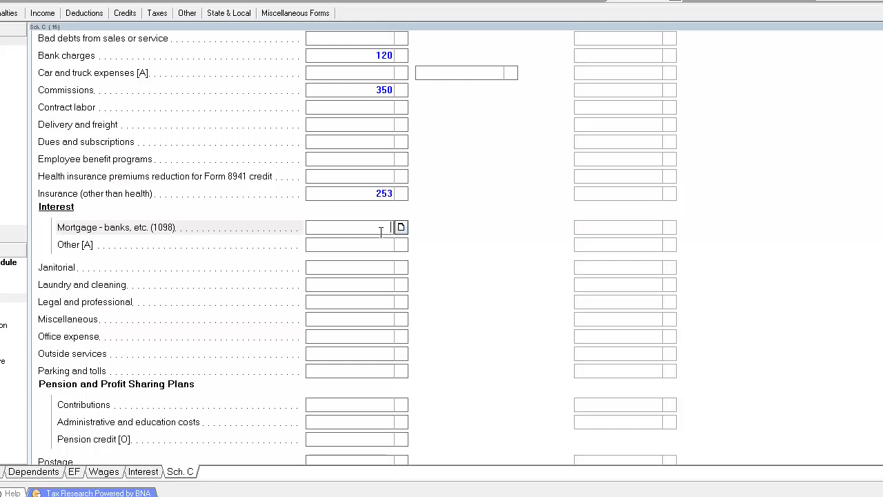
Step: Enter an Office expense of 1,217 on Schedule C
{"action": "left_click", "coordinate": [373, 271]}
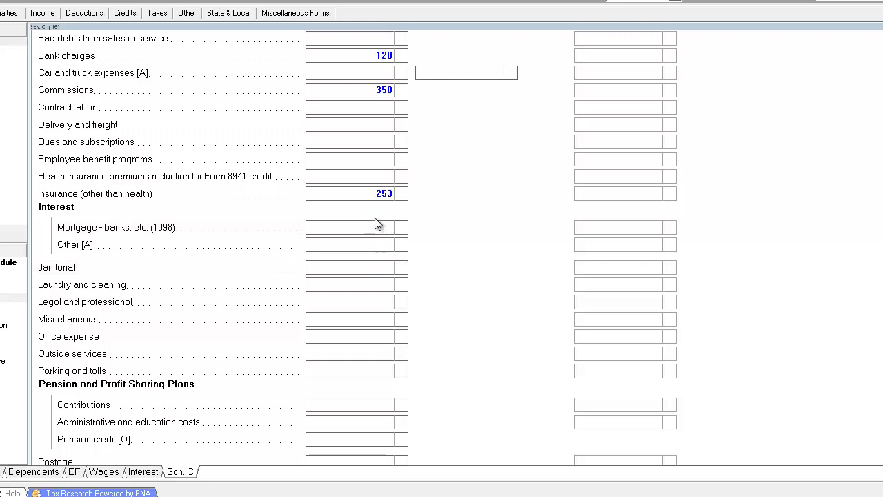
{"action": "left_click", "coordinate": [376, 224]}
{"action": "left_click", "coordinate": [363, 288]}
{"action": "scroll", "coordinate": [350, 364], "scroll_direction": "down", "scroll_amount": 2}
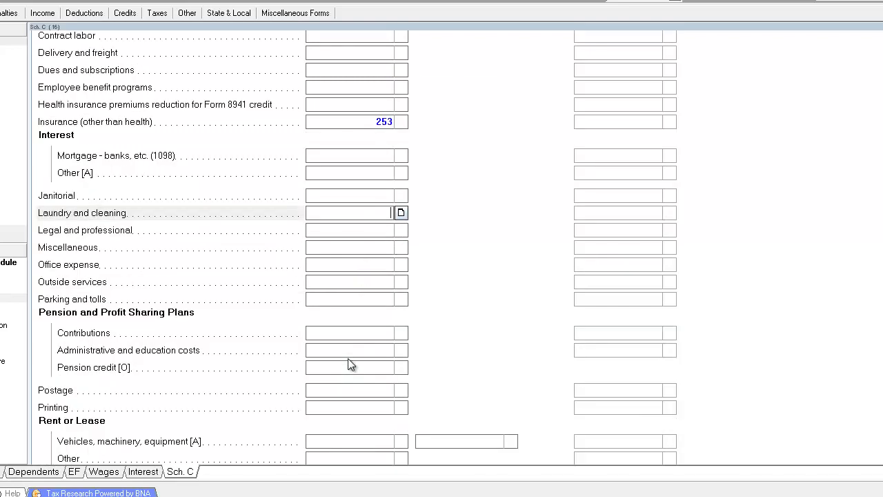
{"action": "left_click", "coordinate": [335, 267]}
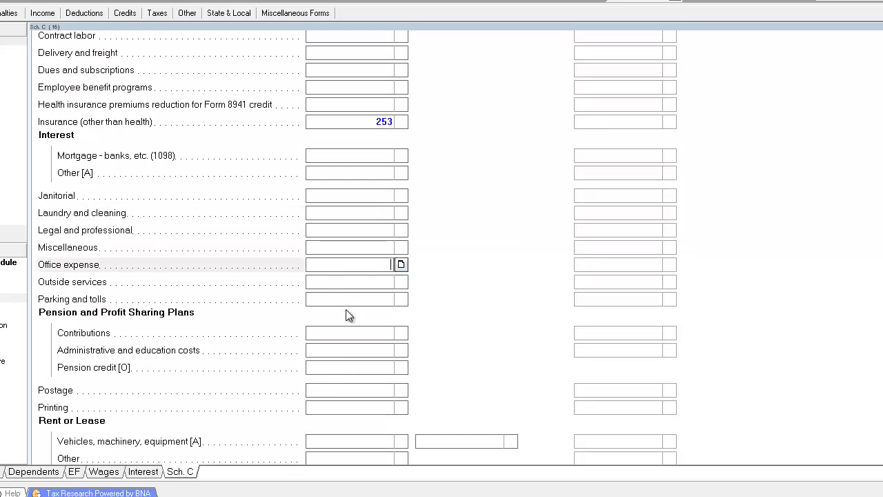
{"action": "type", "text": "1,2"}
{"action": "type", "text": "17"}
{"action": "key", "text": "Tab"}
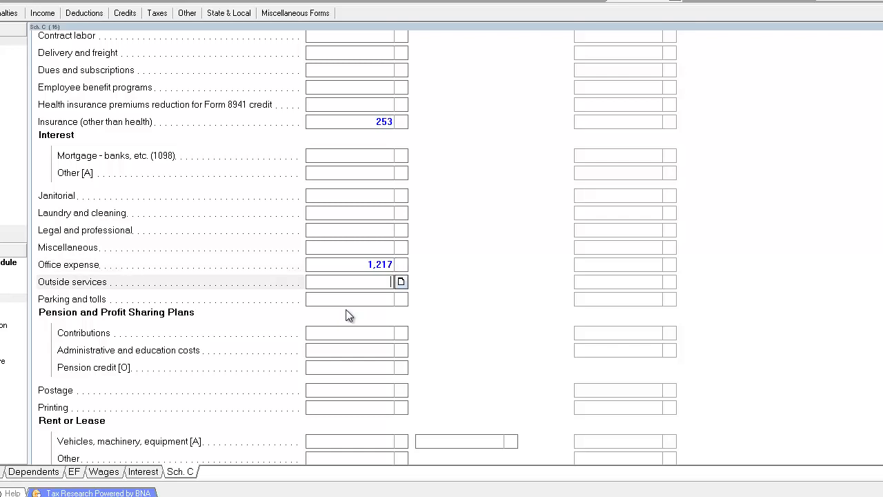
Step: Enter 140 for the Printing expense
{"action": "left_click", "coordinate": [366, 299]}
{"action": "scroll", "coordinate": [361, 312], "scroll_direction": "down", "scroll_amount": 1}
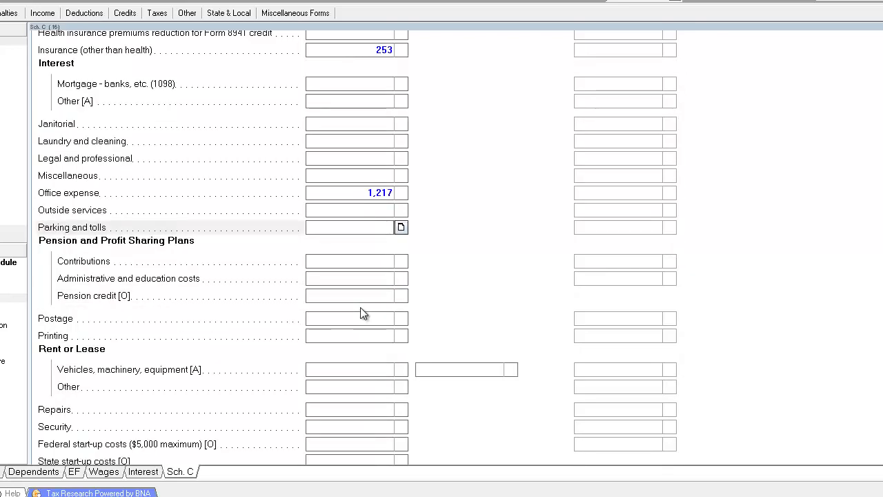
{"action": "left_click", "coordinate": [367, 299]}
{"action": "left_click", "coordinate": [361, 320]}
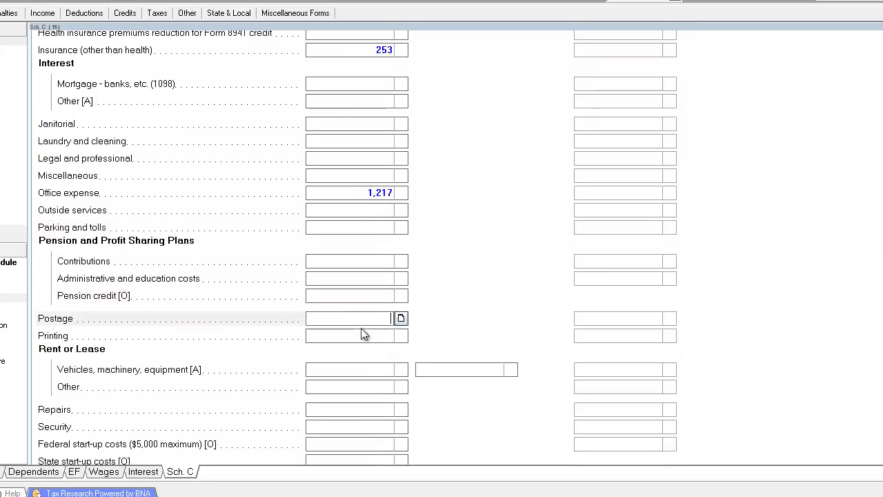
{"action": "left_click", "coordinate": [361, 331]}
{"action": "scroll", "coordinate": [360, 332], "scroll_direction": "down", "scroll_amount": 1}
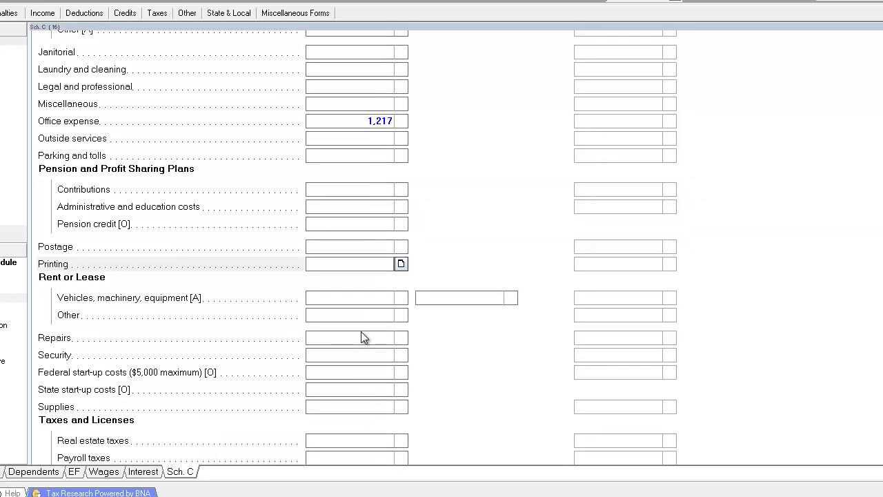
{"action": "scroll", "coordinate": [361, 332], "scroll_direction": "down", "scroll_amount": 1}
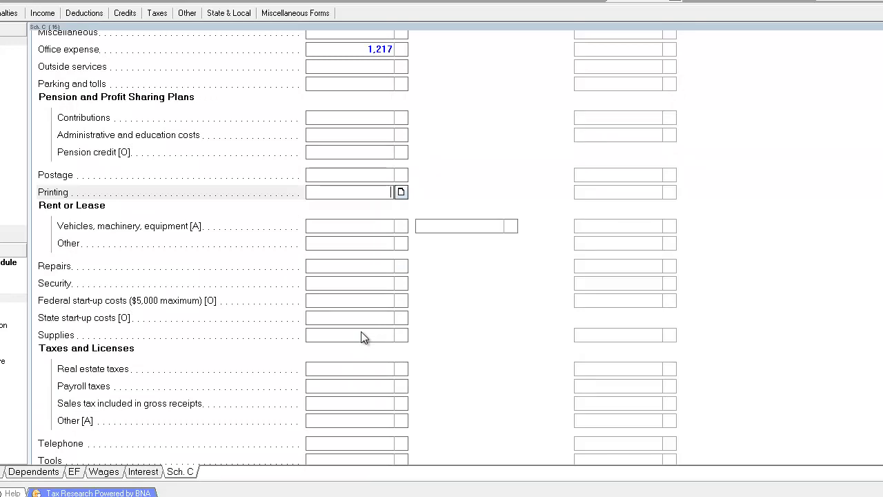
{"action": "type", "text": "140"}
{"action": "key", "text": "Tab"}
Step: Enter 92 for the Supplies expense
{"action": "left_click", "coordinate": [364, 336]}
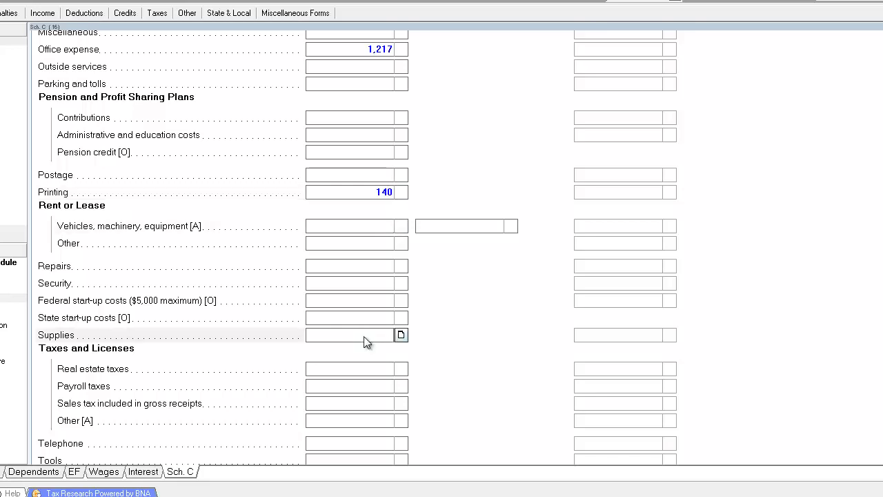
{"action": "scroll", "coordinate": [363, 336], "scroll_direction": "down", "scroll_amount": 2}
{"action": "type", "text": "92"}
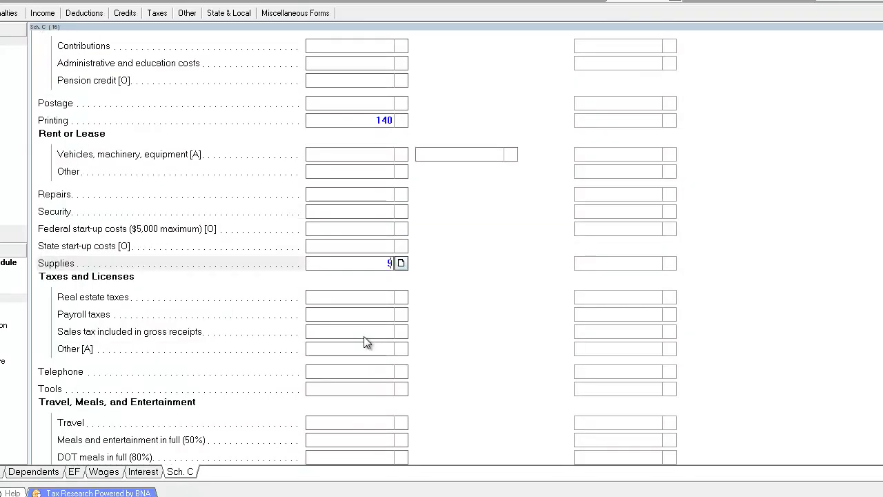
{"action": "key", "text": "Tab"}
{"action": "scroll", "coordinate": [366, 343], "scroll_direction": "down", "scroll_amount": 4}
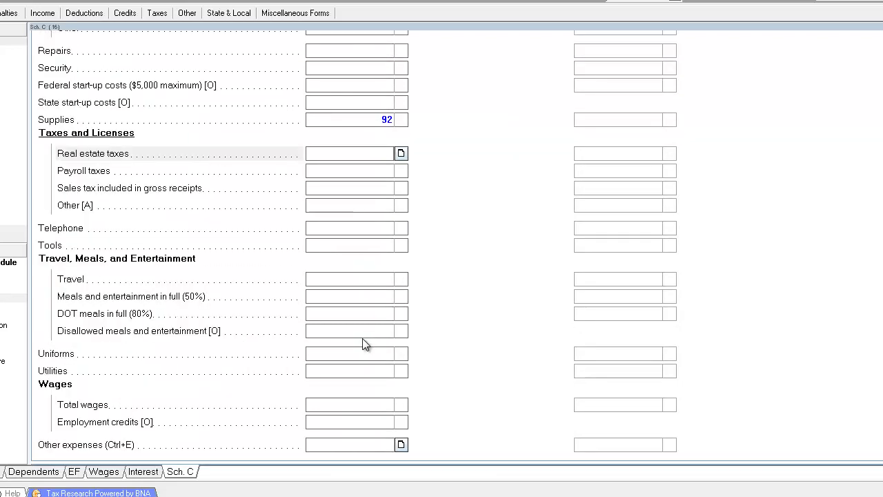
{"action": "left_click", "coordinate": [371, 230]}
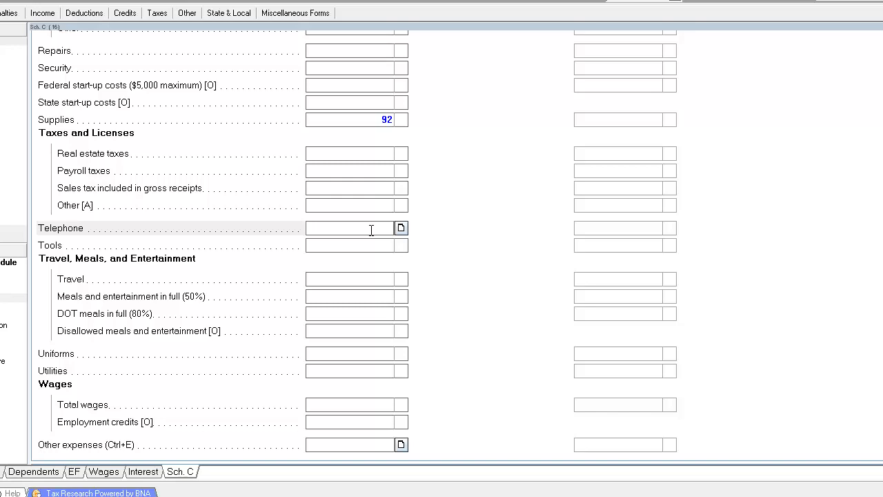
Step: Enter 600 for Telephone and 329 for Meals and entertainment (50%)
{"action": "type", "text": "600"}
{"action": "key", "text": "Tab"}
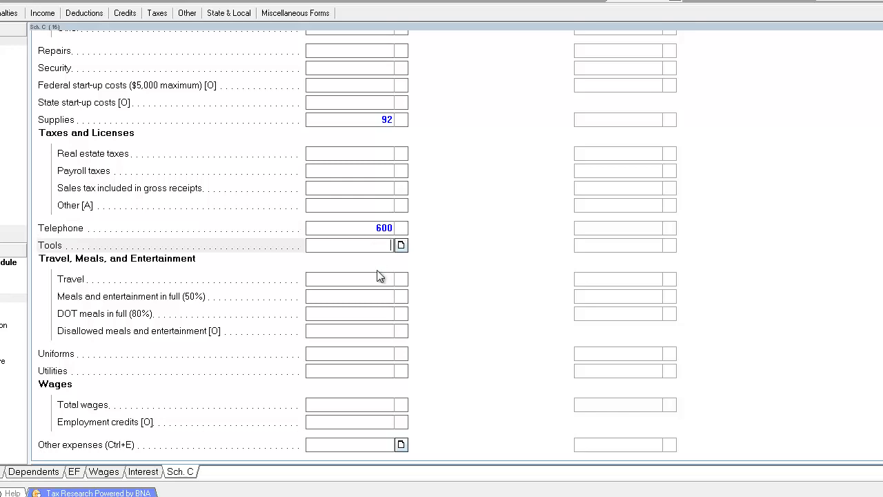
{"action": "left_click", "coordinate": [377, 316]}
{"action": "left_click", "coordinate": [381, 295]}
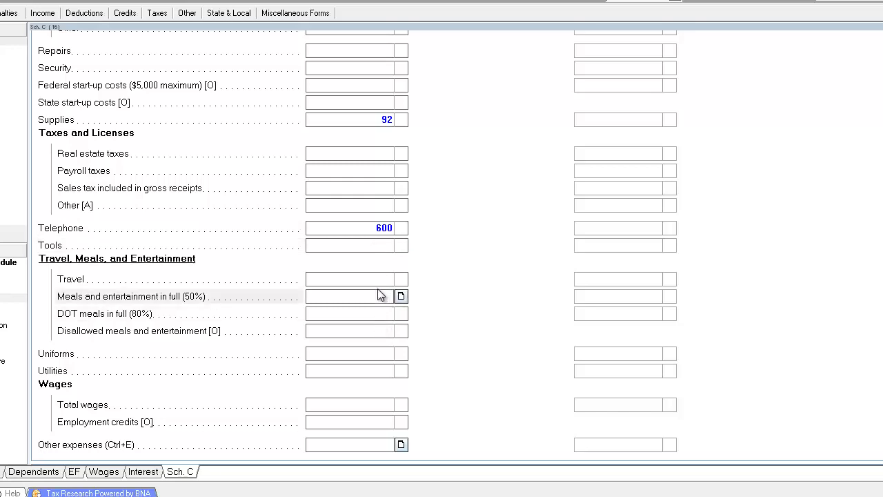
{"action": "type", "text": "329"}
{"action": "key", "text": "Tab"}
Step: Go back to the list of input screens
{"action": "scroll", "coordinate": [365, 304], "scroll_direction": "down", "scroll_amount": 2}
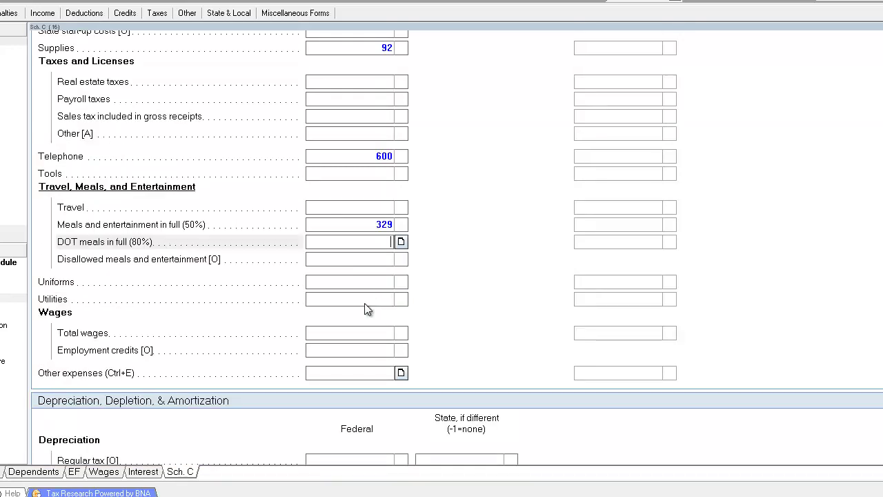
{"action": "left_click", "coordinate": [366, 303]}
{"action": "scroll", "coordinate": [373, 303], "scroll_direction": "down", "scroll_amount": 2}
{"action": "left_click", "coordinate": [367, 280]}
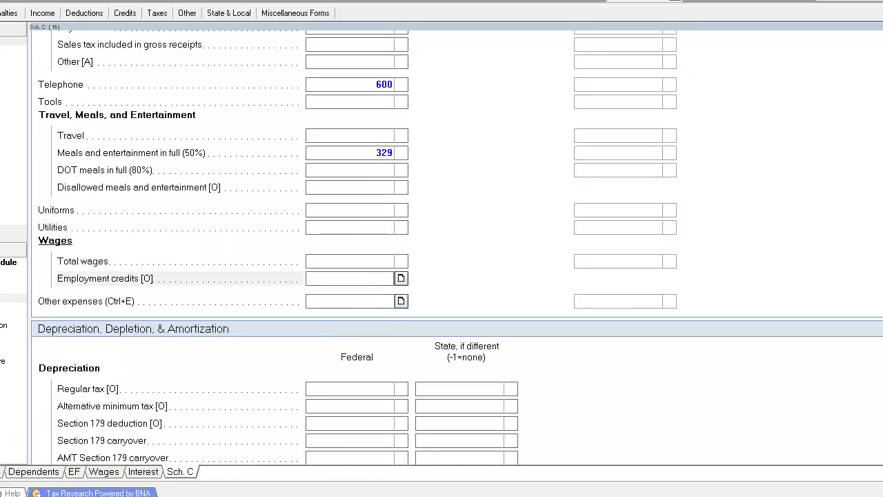
{"action": "key", "text": "Escape"}
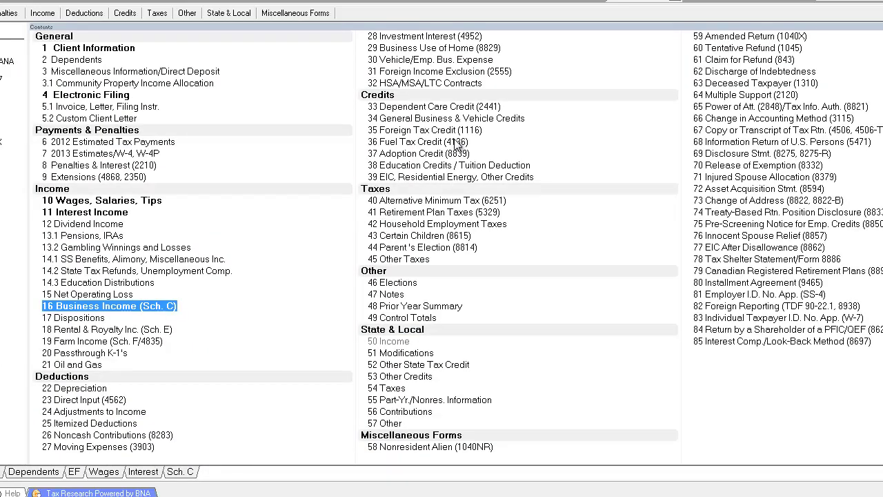
Step: On the Vehicle/Emp. Bus. Expense screen, link the vehicle to Schedule C activity CONSULTING
{"action": "left_click", "coordinate": [465, 59]}
{"action": "left_click", "coordinate": [492, 239]}
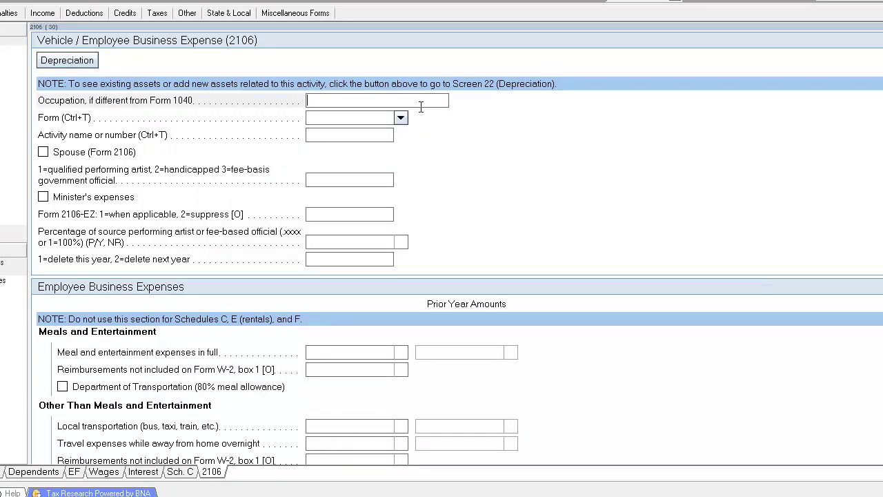
{"action": "left_click", "coordinate": [401, 118]}
{"action": "left_click", "coordinate": [325, 155]}
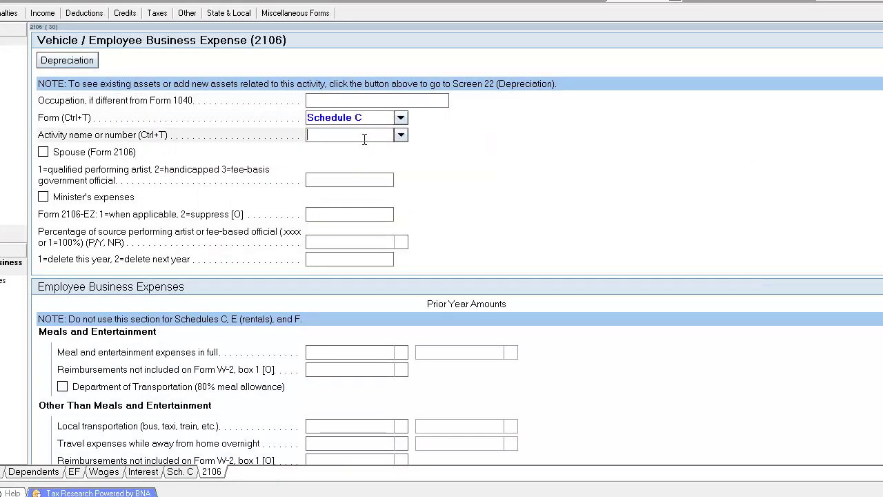
{"action": "left_click", "coordinate": [400, 135]}
{"action": "left_click", "coordinate": [376, 148]}
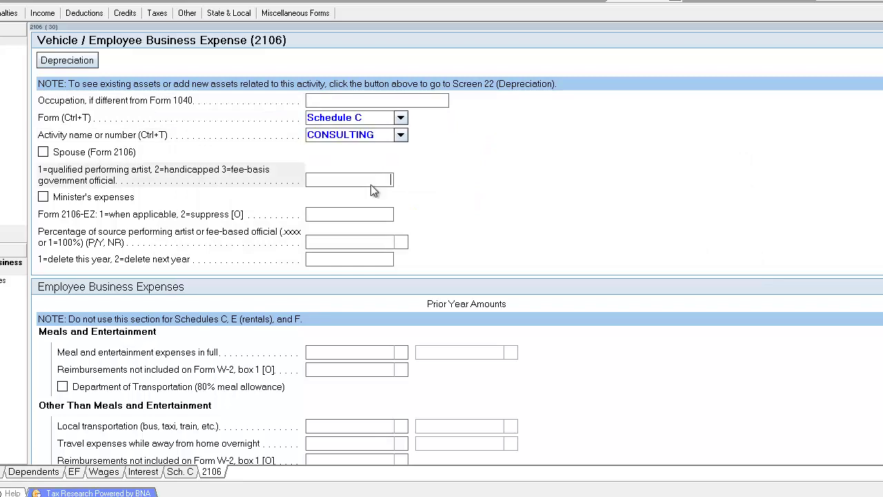
Step: Check the owner-use, off-duty personal use and no-other-vehicle boxes
{"action": "scroll", "coordinate": [325, 269], "scroll_direction": "down", "scroll_amount": 4}
{"action": "scroll", "coordinate": [325, 271], "scroll_direction": "up", "scroll_amount": 1}
{"action": "scroll", "coordinate": [322, 272], "scroll_direction": "down", "scroll_amount": 5}
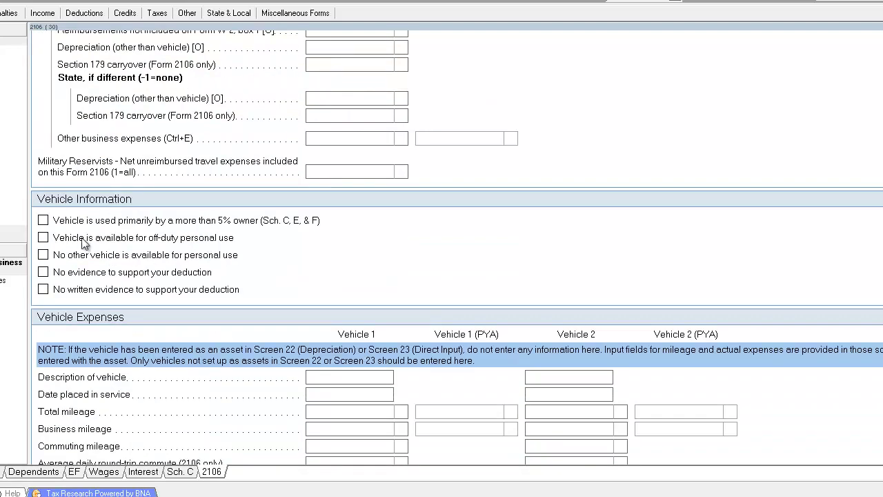
{"action": "left_click", "coordinate": [43, 221]}
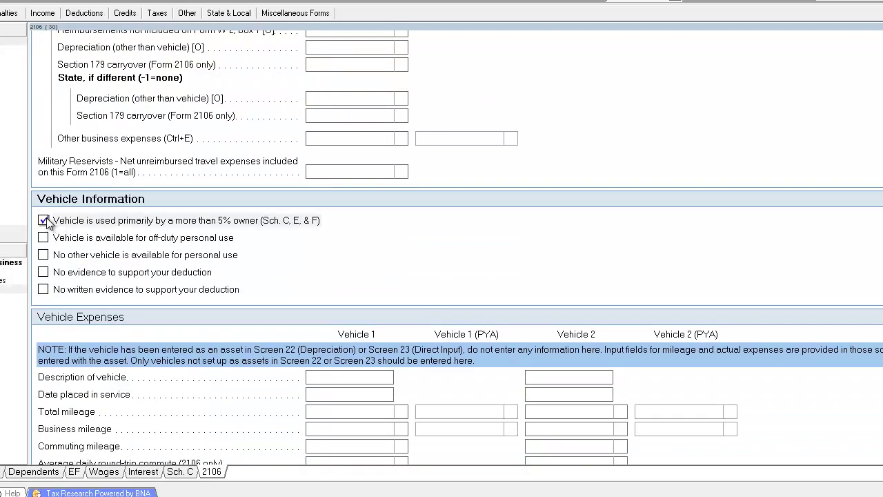
{"action": "left_click", "coordinate": [43, 238]}
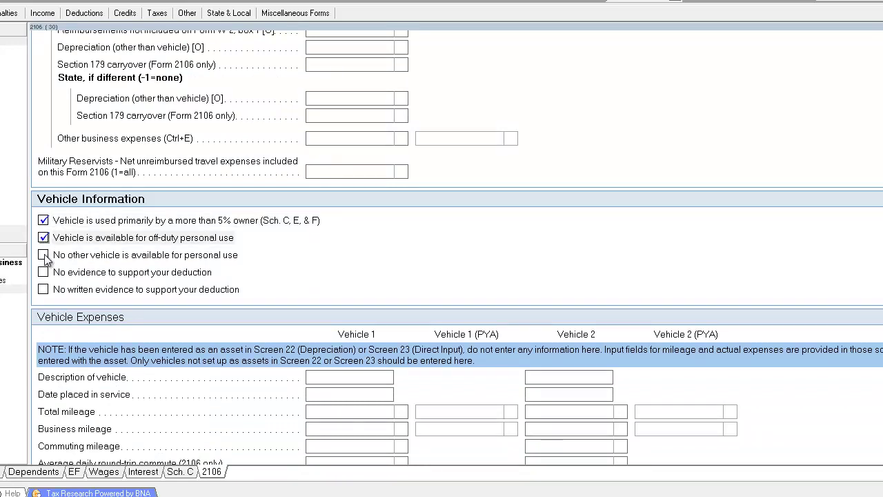
{"action": "left_click", "coordinate": [44, 256]}
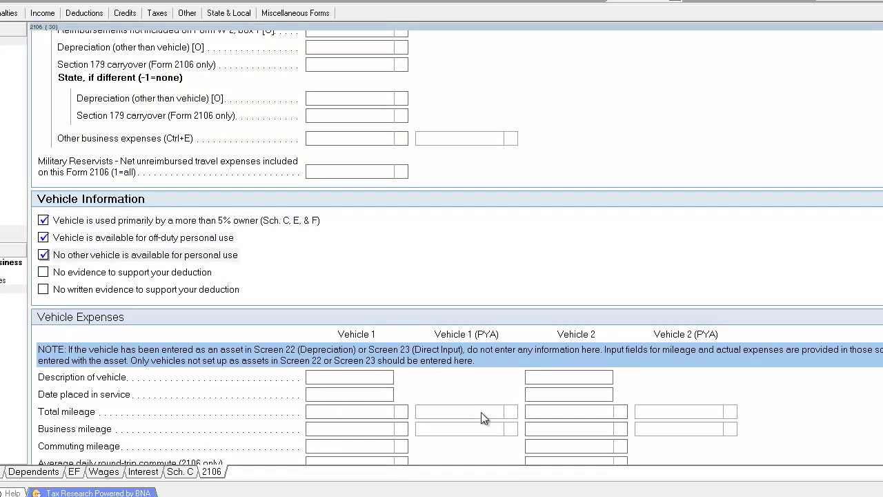
Step: Enter vehicle 08 AUDI, in service 1/15/2011, 14,289 total and 2,596 business miles
{"action": "left_click", "coordinate": [341, 376]}
{"action": "scroll", "coordinate": [356, 379], "scroll_direction": "down", "scroll_amount": 1}
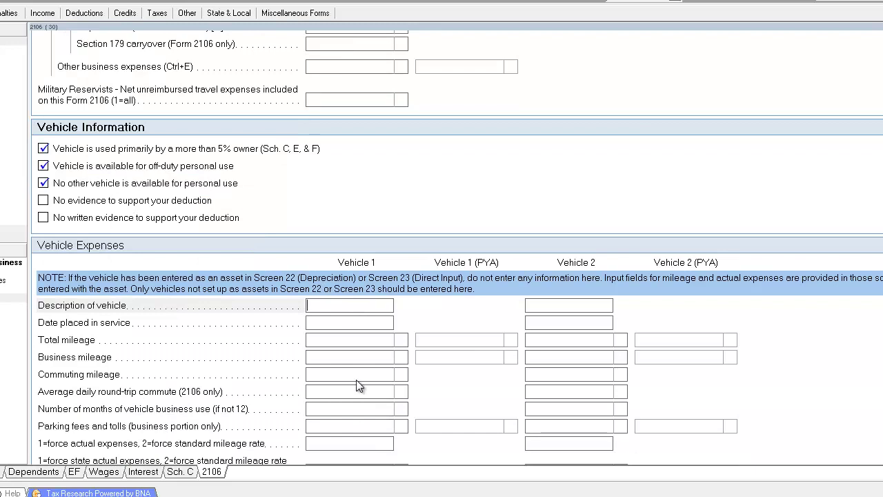
{"action": "type", "text": "08 AUDI"}
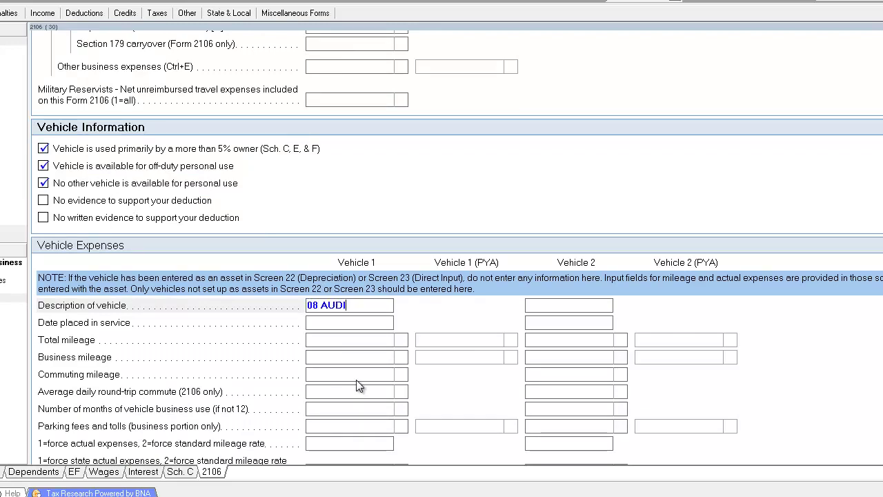
{"action": "key", "text": "Return"}
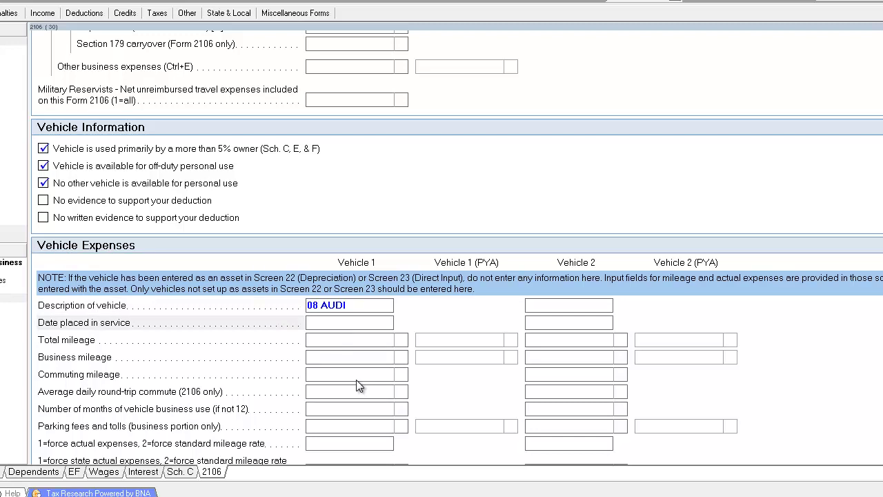
{"action": "type", "text": "011511"}
{"action": "key", "text": "Return"}
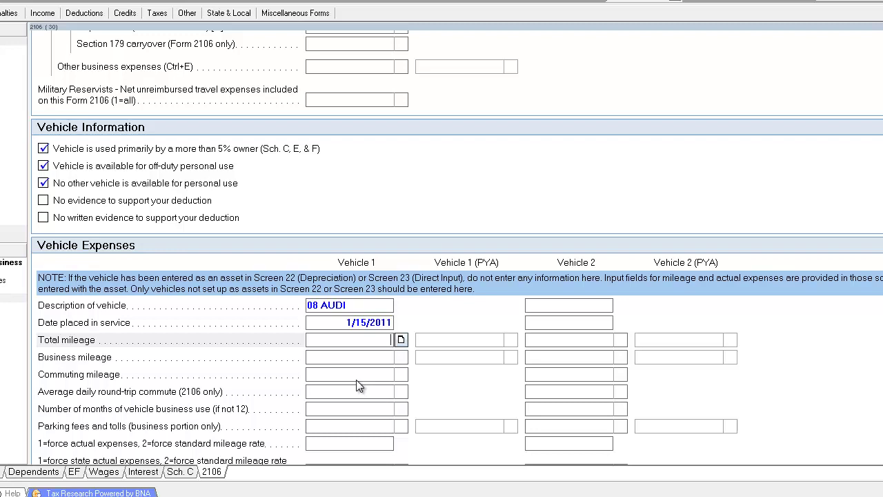
{"action": "type", "text": "14289"}
{"action": "key", "text": "Return"}
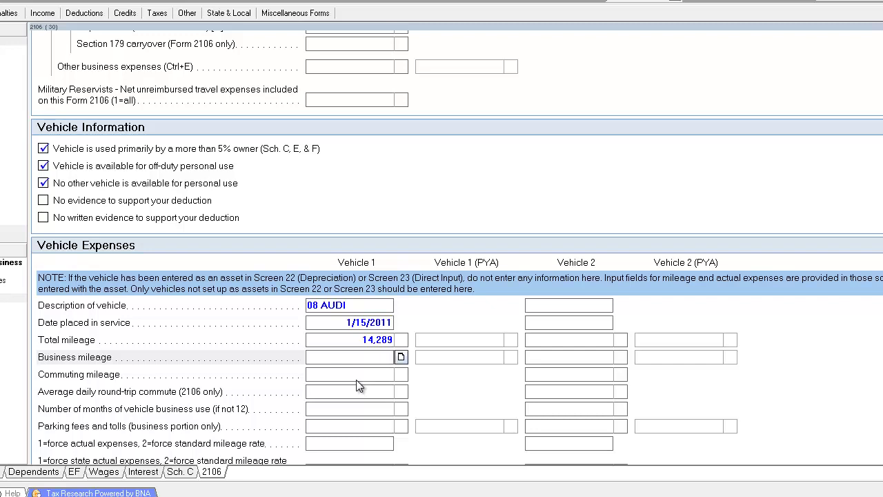
{"action": "type", "text": "2598"}
{"action": "left_click", "coordinate": [358, 378]}
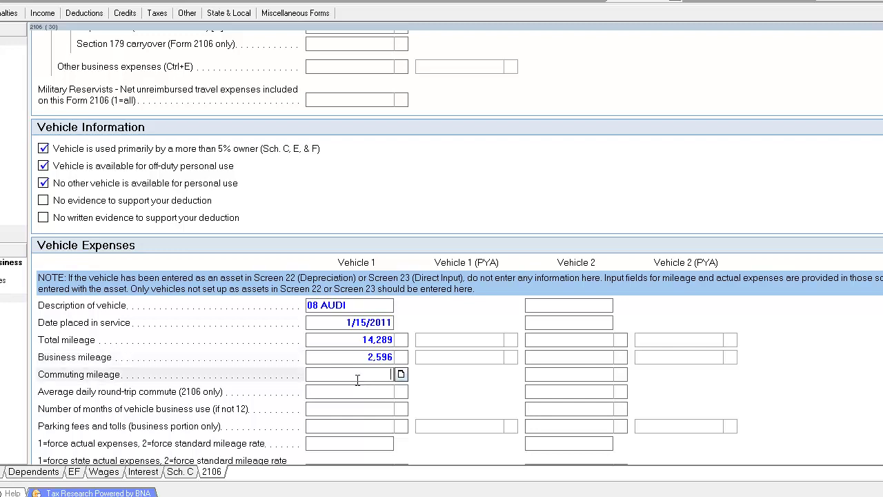
{"action": "left_click", "coordinate": [58, 2]}
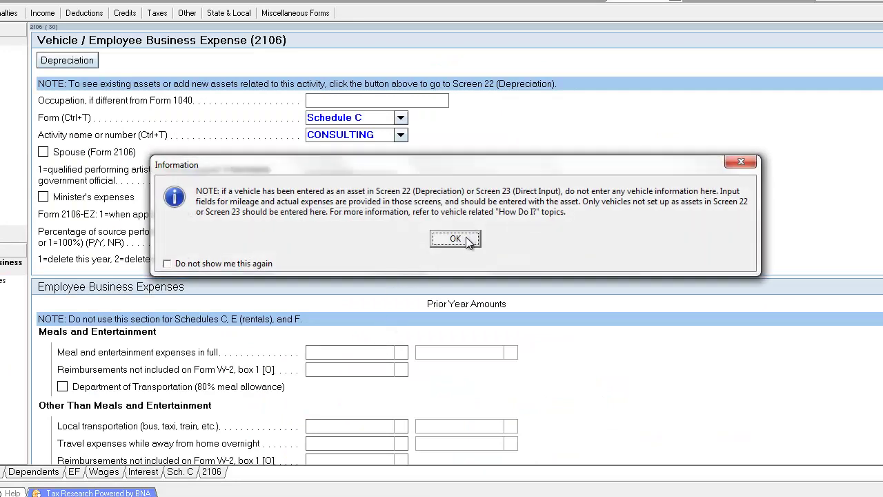
Step: Return to the Business Income (Sch. C) input screen
{"action": "left_click", "coordinate": [474, 237]}
{"action": "left_click", "coordinate": [1, 472]}
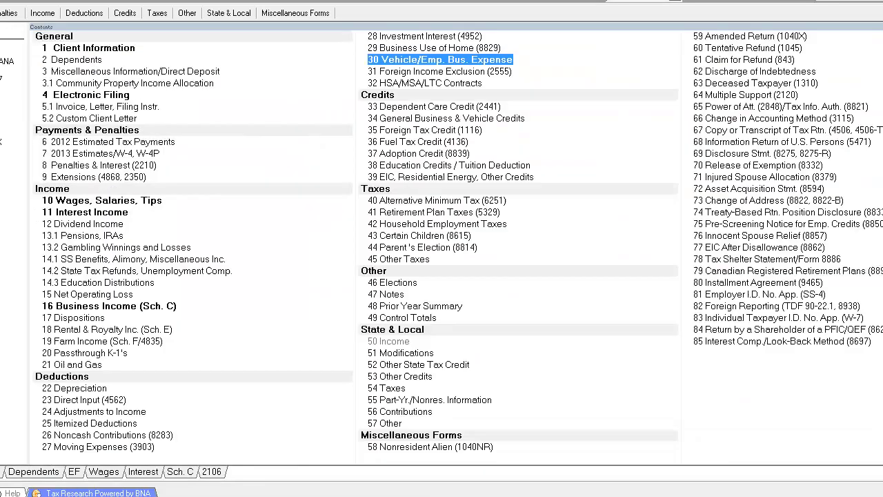
{"action": "left_click", "coordinate": [156, 308]}
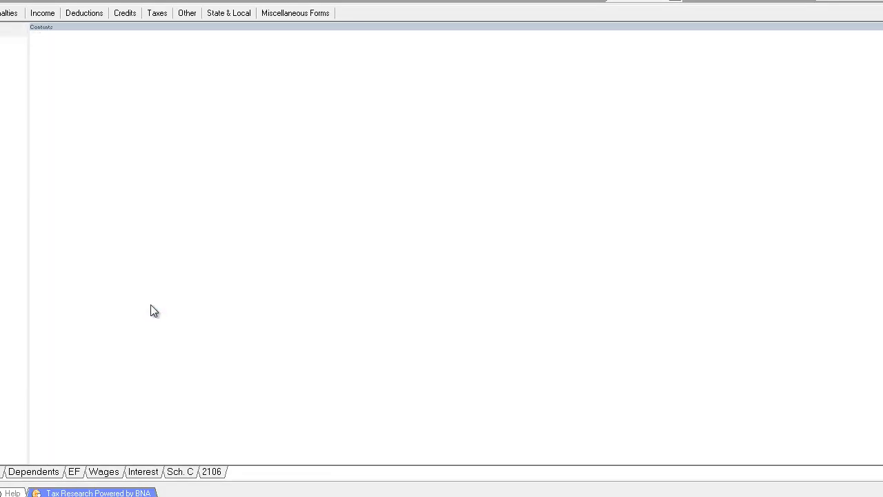
{"action": "scroll", "coordinate": [298, 316], "scroll_direction": "up", "scroll_amount": 20}
{"action": "scroll", "coordinate": [350, 331], "scroll_direction": "down", "scroll_amount": 5}
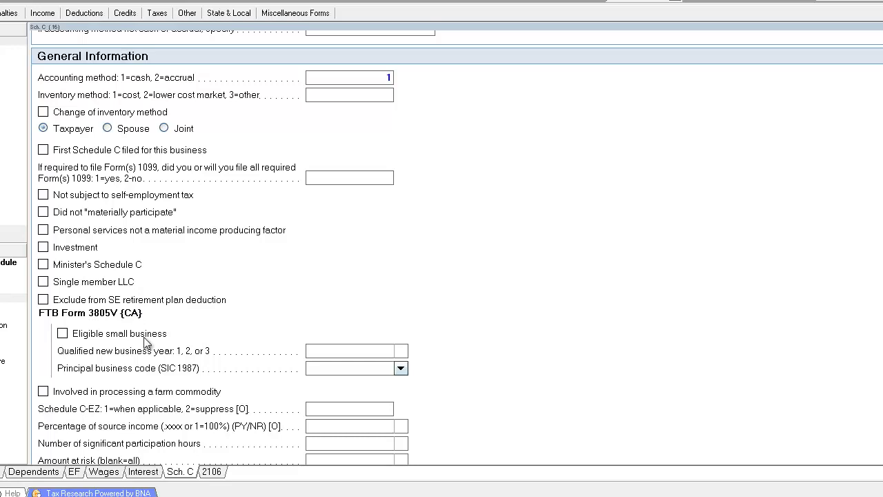
Step: Set Schedule C-EZ to 2 to suppress it and view the printed Form 1040
{"action": "left_click", "coordinate": [368, 177]}
{"action": "scroll", "coordinate": [369, 177], "scroll_direction": "down", "scroll_amount": 2}
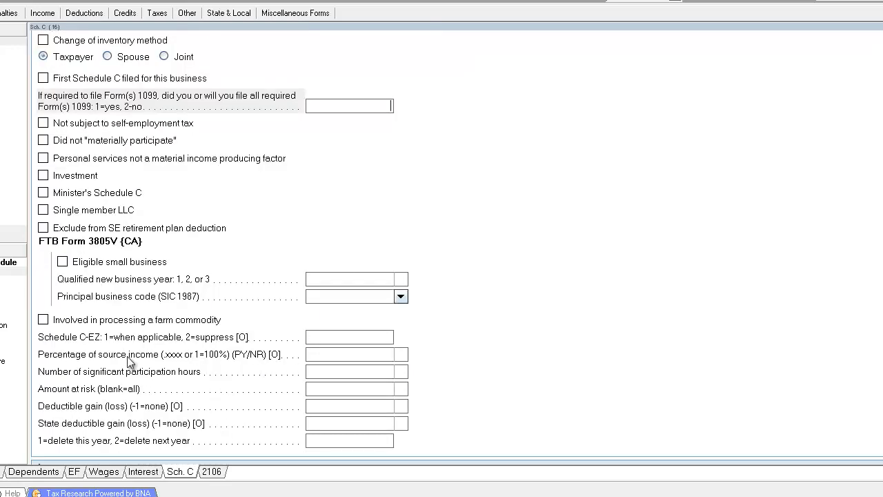
{"action": "left_click", "coordinate": [378, 340]}
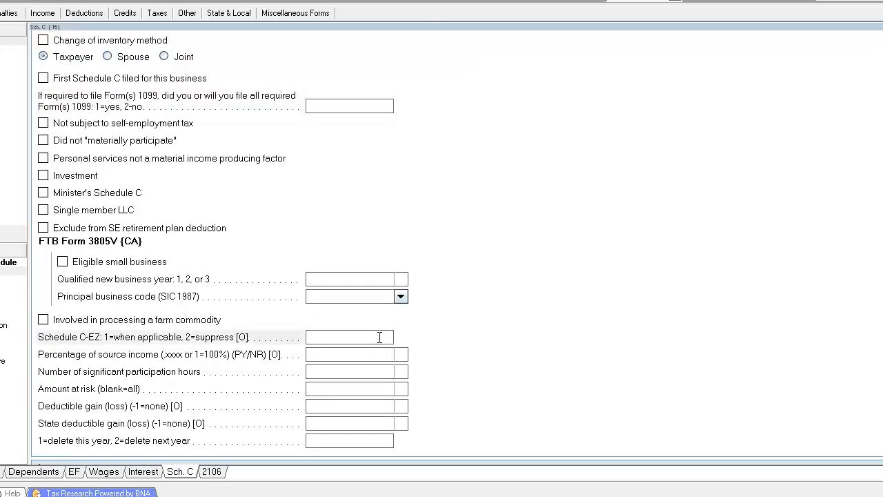
{"action": "key", "text": "Tab"}
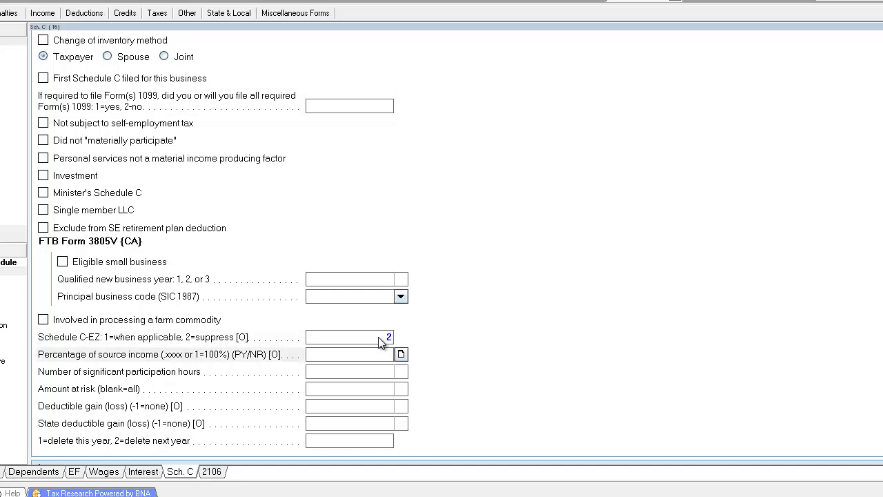
{"action": "left_click", "coordinate": [5, 2]}
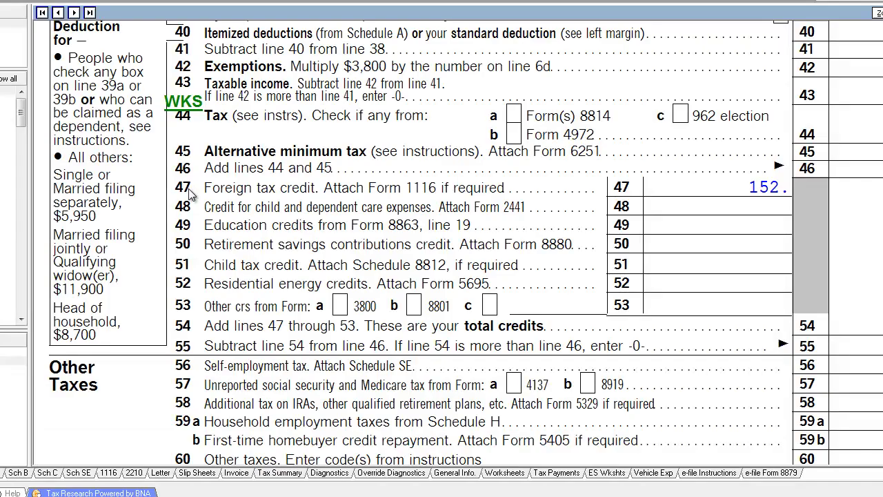
Step: Review printed Schedule C Parts I, II and IV, including the 2,596 business miles
{"action": "left_click", "coordinate": [44, 472]}
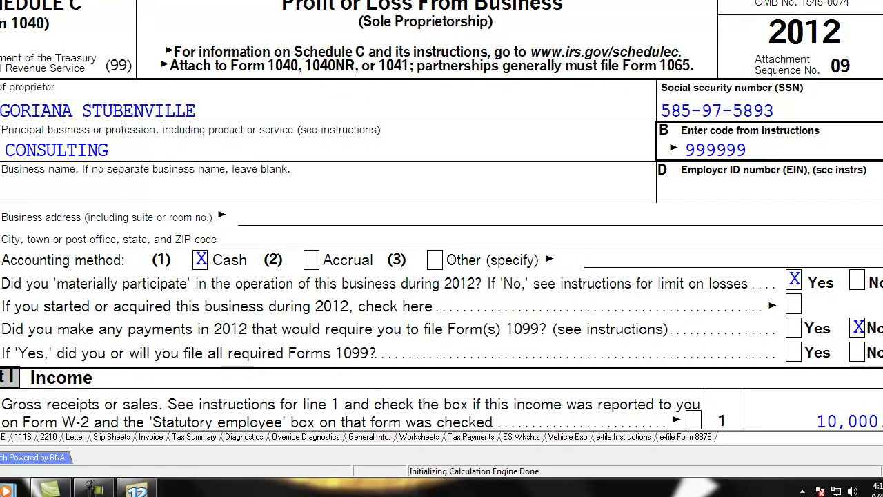
{"action": "scroll", "coordinate": [822, 157], "scroll_direction": "down", "scroll_amount": 5}
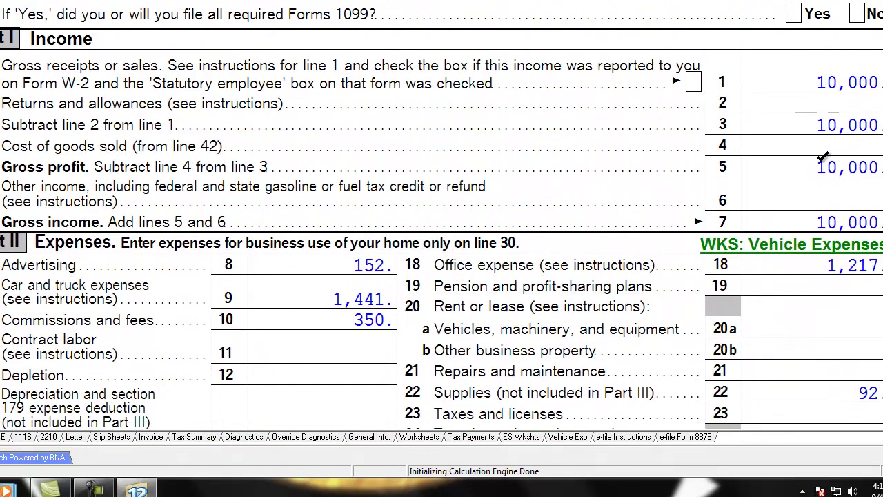
{"action": "scroll", "coordinate": [823, 157], "scroll_direction": "down", "scroll_amount": 3}
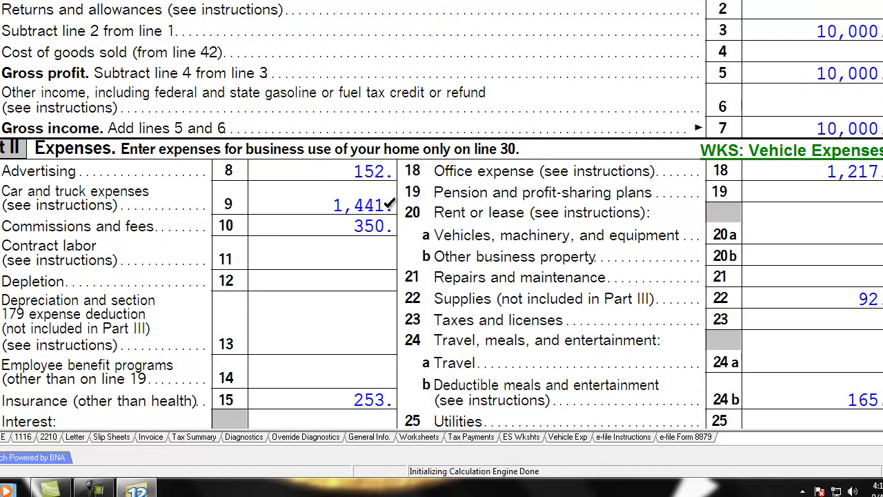
{"action": "scroll", "coordinate": [655, 280], "scroll_direction": "down", "scroll_amount": 10}
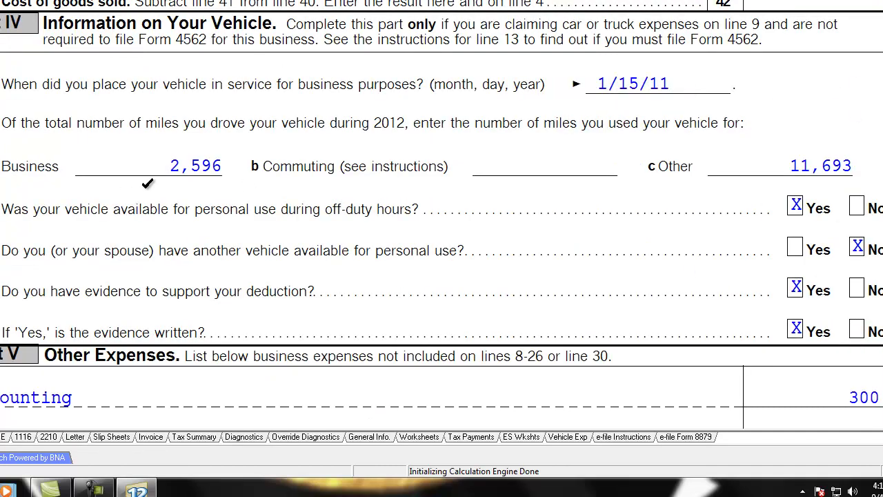
{"action": "scroll", "coordinate": [238, 206], "scroll_direction": "up", "scroll_amount": 3}
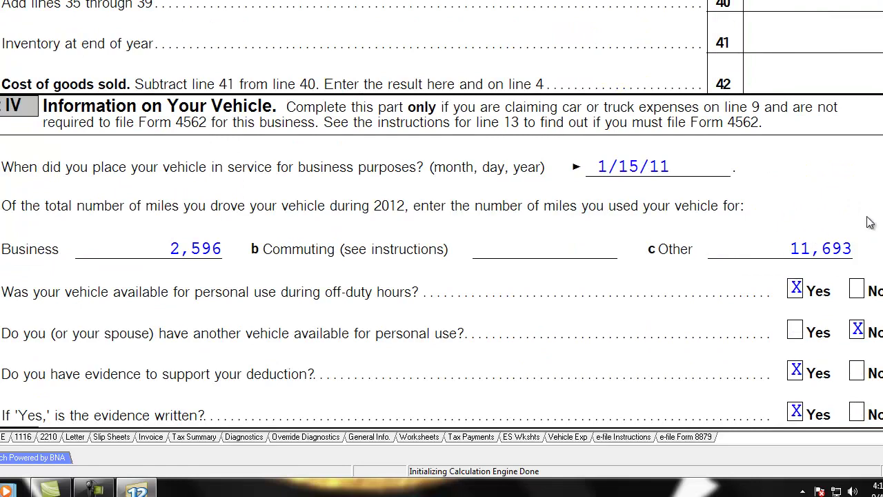
{"action": "scroll", "coordinate": [868, 37], "scroll_direction": "up", "scroll_amount": 3}
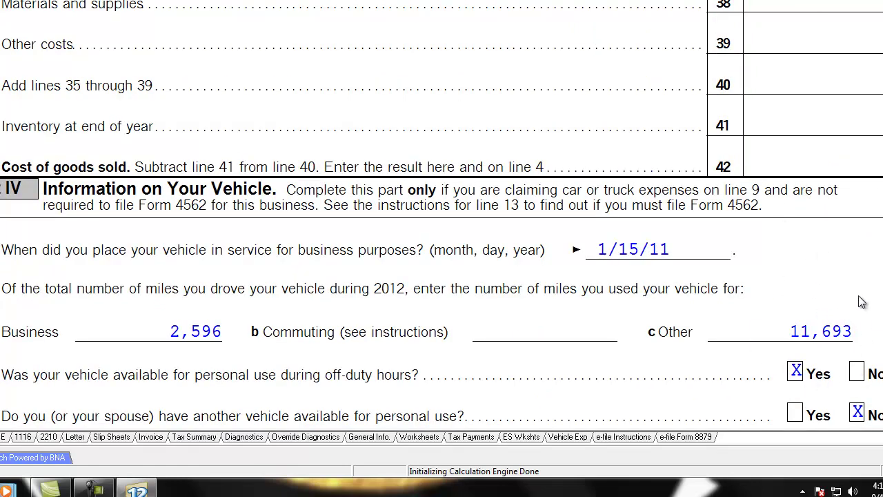
{"action": "scroll", "coordinate": [849, 328], "scroll_direction": "up", "scroll_amount": 3}
{"action": "scroll", "coordinate": [848, 207], "scroll_direction": "down", "scroll_amount": 7}
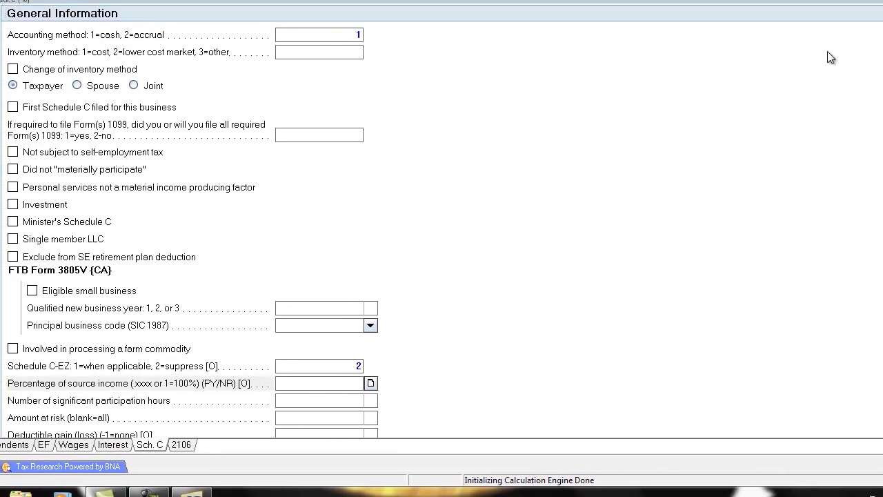
Step: Add a SEMINAR other expense of 499 in the Schedule C other expenses detail
{"action": "scroll", "coordinate": [442, 228], "scroll_direction": "down", "scroll_amount": 8}
{"action": "scroll", "coordinate": [327, 220], "scroll_direction": "down", "scroll_amount": 20}
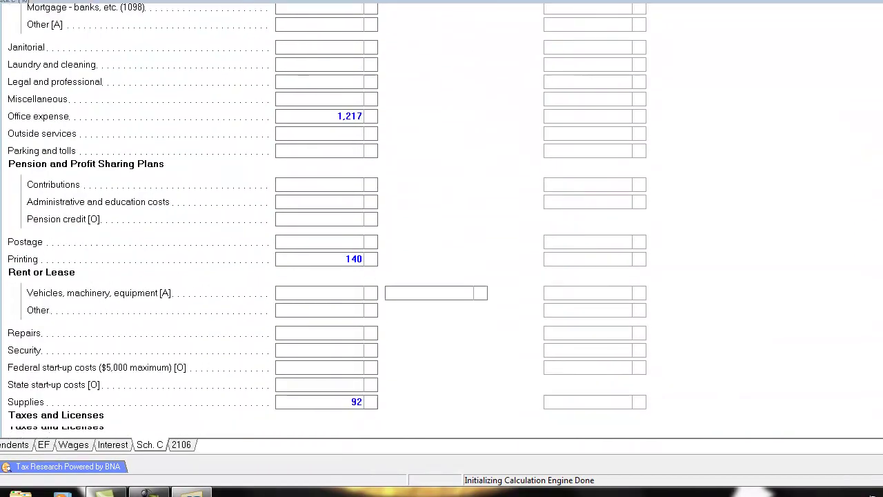
{"action": "scroll", "coordinate": [327, 220], "scroll_direction": "down", "scroll_amount": 10}
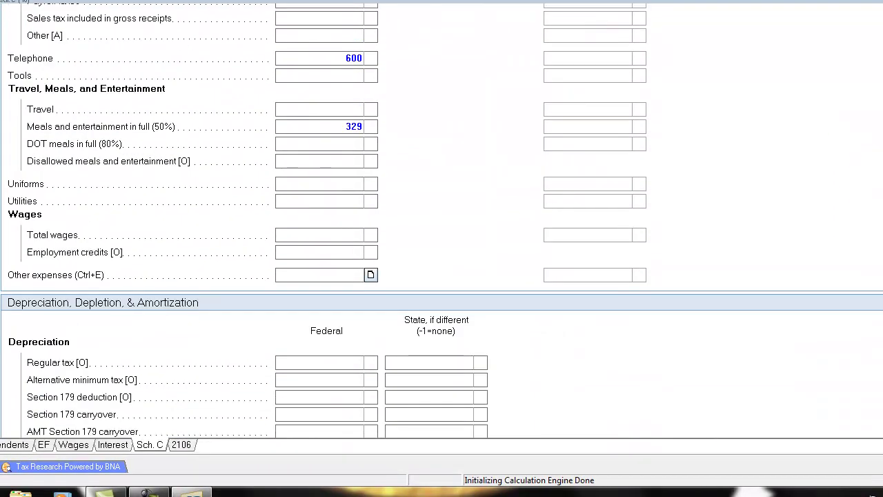
{"action": "left_click", "coordinate": [329, 185]}
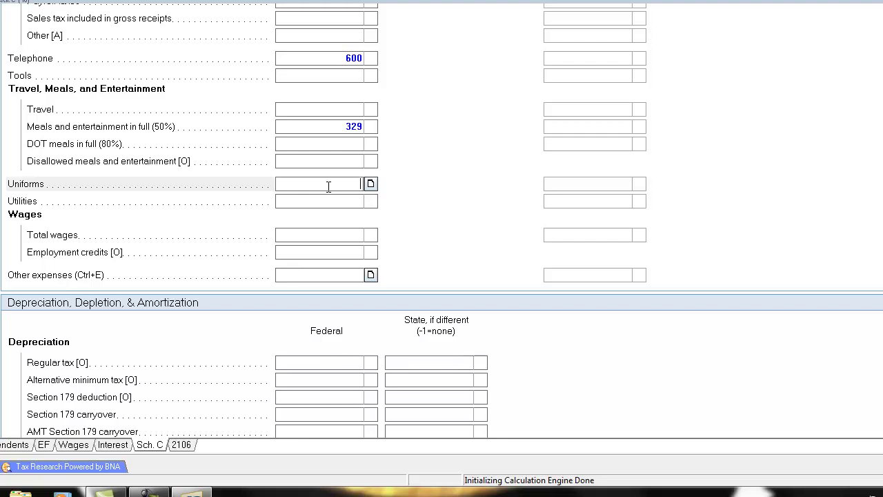
{"action": "left_click", "coordinate": [292, 275]}
{"action": "left_click", "coordinate": [369, 275]}
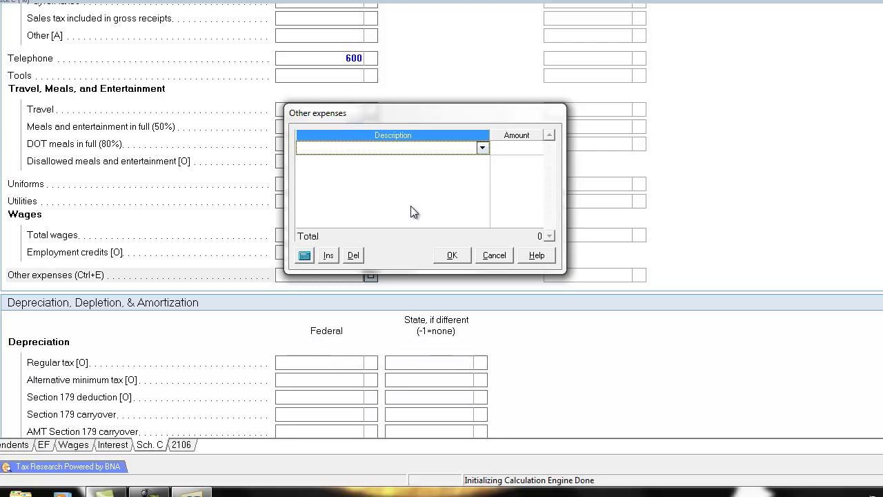
{"action": "type", "text": "SEMINAR"}
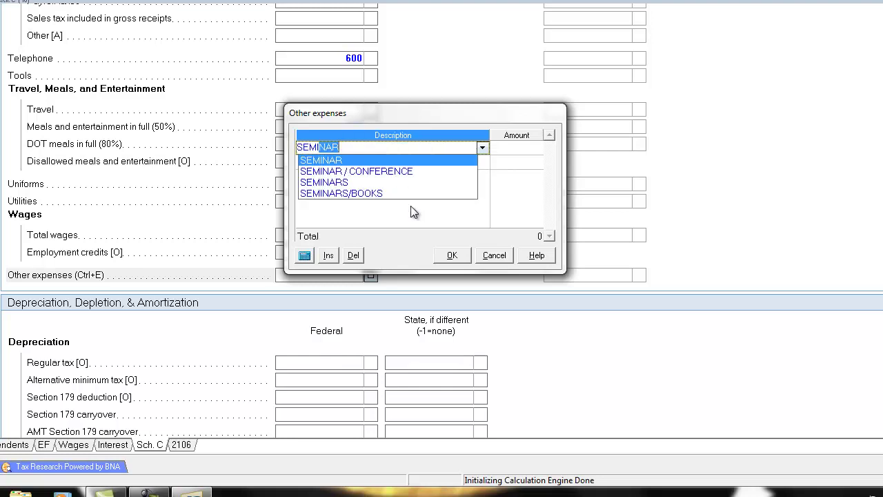
{"action": "key", "text": "Tab"}
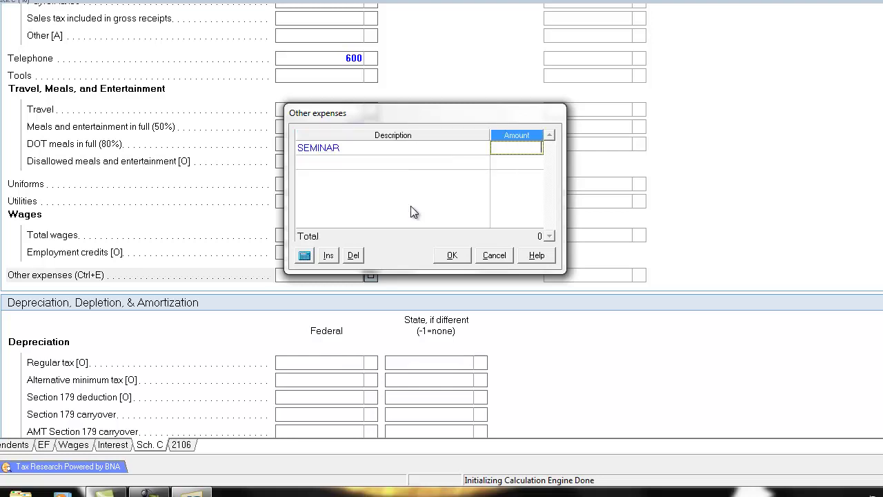
{"action": "type", "text": "499"}
{"action": "key", "text": "Tab"}
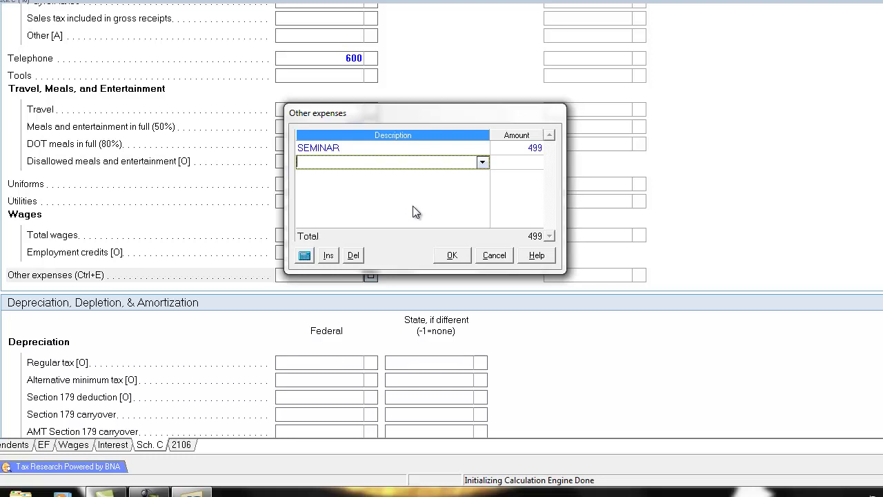
{"action": "left_click", "coordinate": [452, 256]}
Step: Enter 417 for the Travel expense
{"action": "left_click", "coordinate": [338, 111]}
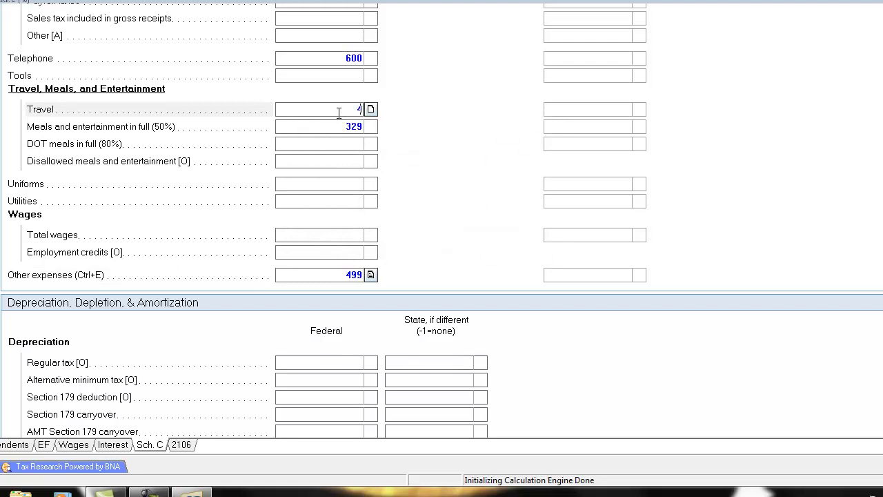
{"action": "key", "text": "Tab"}
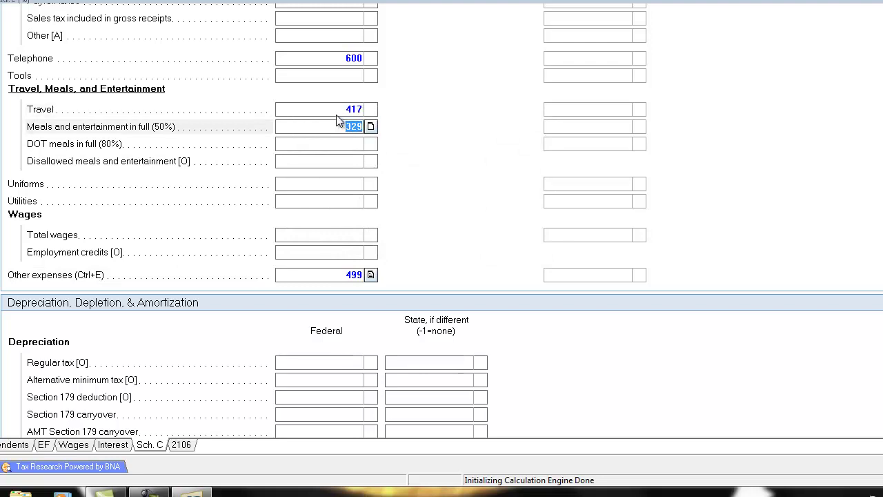
{"action": "left_click", "coordinate": [340, 145]}
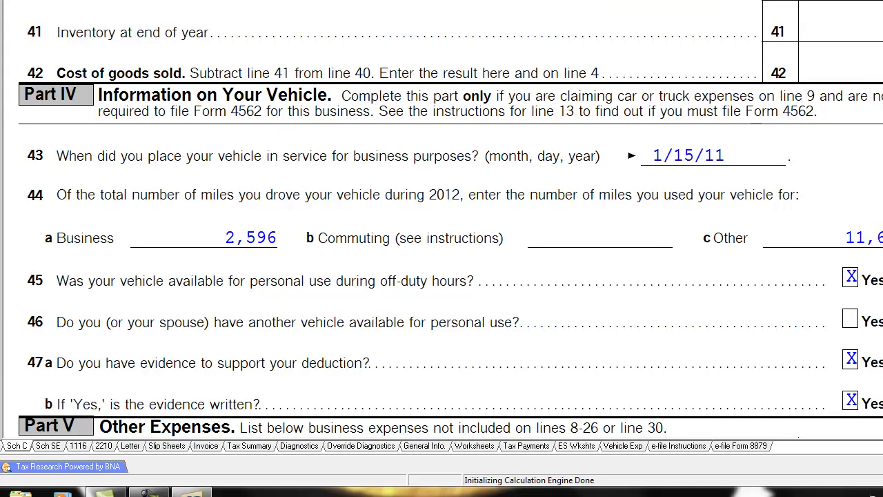
Step: Scroll the Schedule C form to confirm 5,746 total expenses and a 4,254 net profit
{"action": "scroll", "coordinate": [839, 179], "scroll_direction": "up", "scroll_amount": 15}
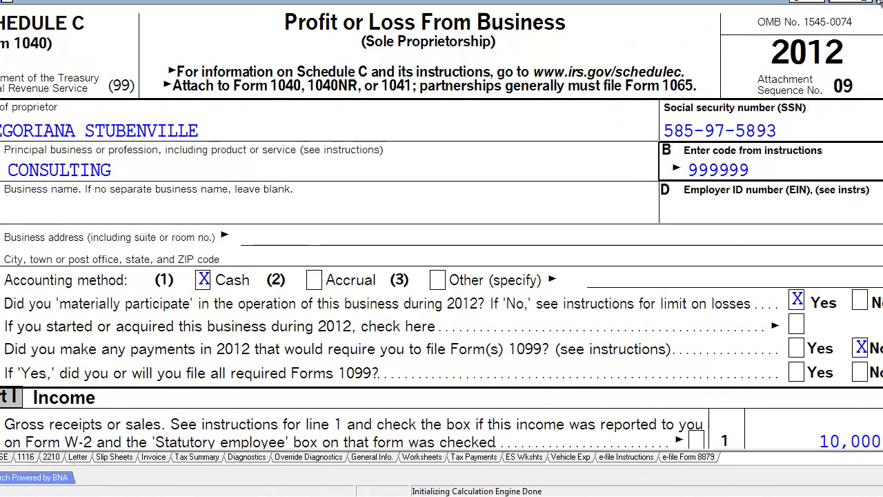
{"action": "scroll", "coordinate": [441, 235], "scroll_direction": "down", "scroll_amount": 8}
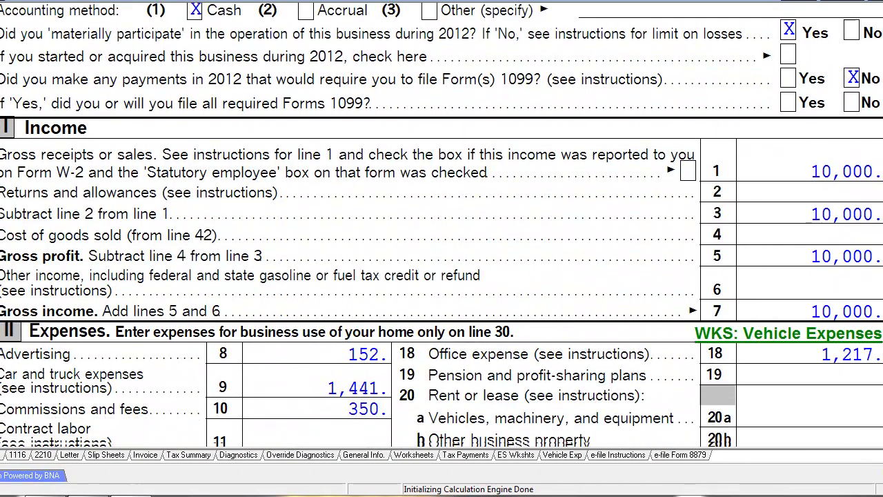
{"action": "scroll", "coordinate": [814, 149], "scroll_direction": "down", "scroll_amount": 2}
{"action": "scroll", "coordinate": [821, 97], "scroll_direction": "up", "scroll_amount": 3}
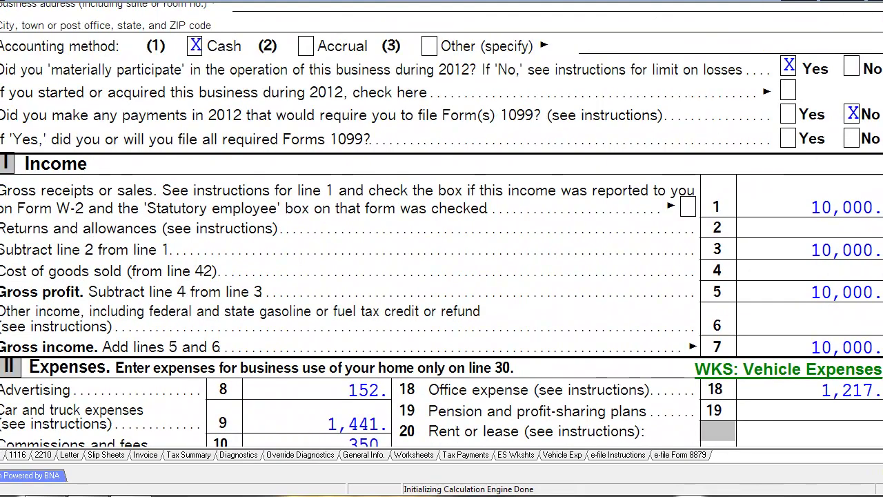
{"action": "scroll", "coordinate": [442, 227], "scroll_direction": "down", "scroll_amount": 12}
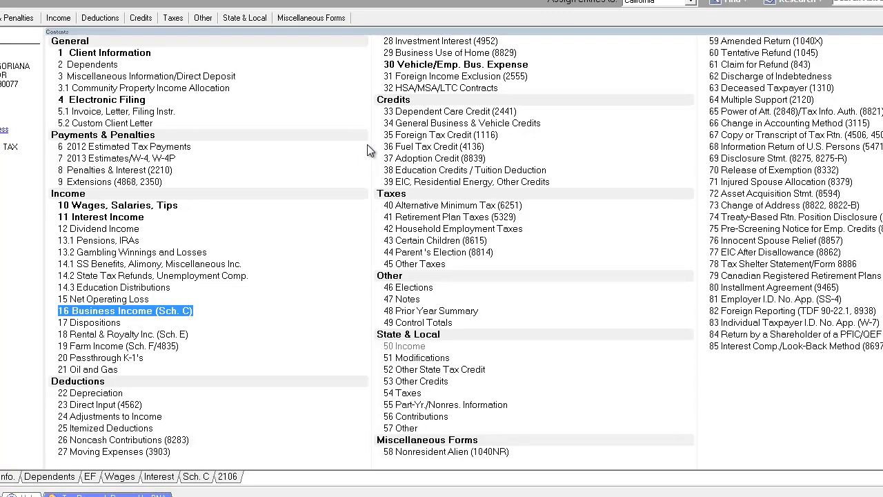
Step: On the Business Use of Home (8829) screen, link the home office to Schedule C CONSULTING
{"action": "left_click", "coordinate": [457, 53]}
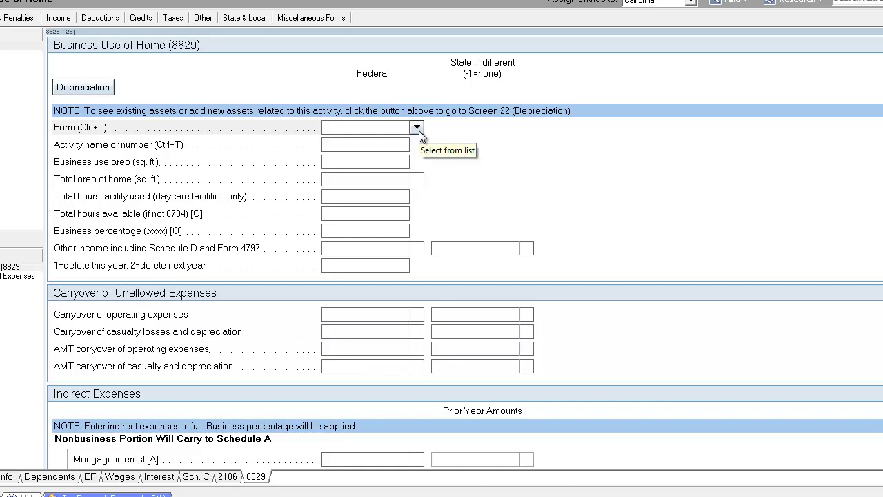
{"action": "left_click", "coordinate": [417, 128]}
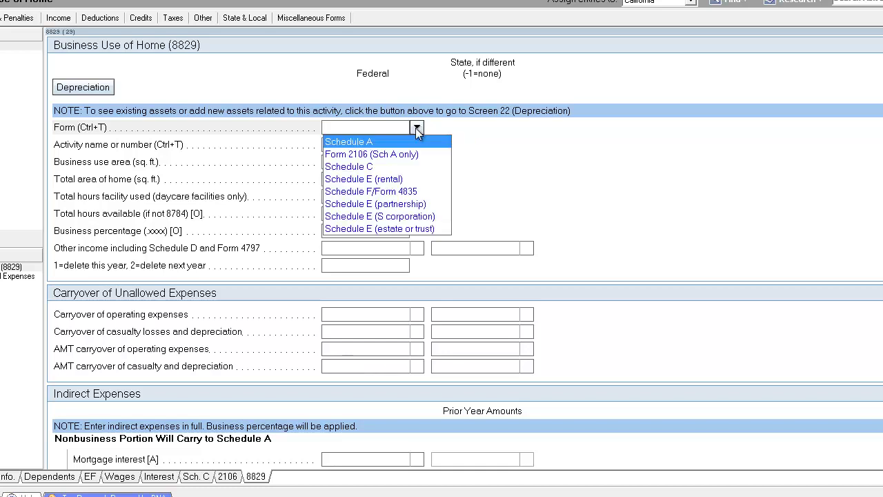
{"action": "left_click", "coordinate": [383, 168]}
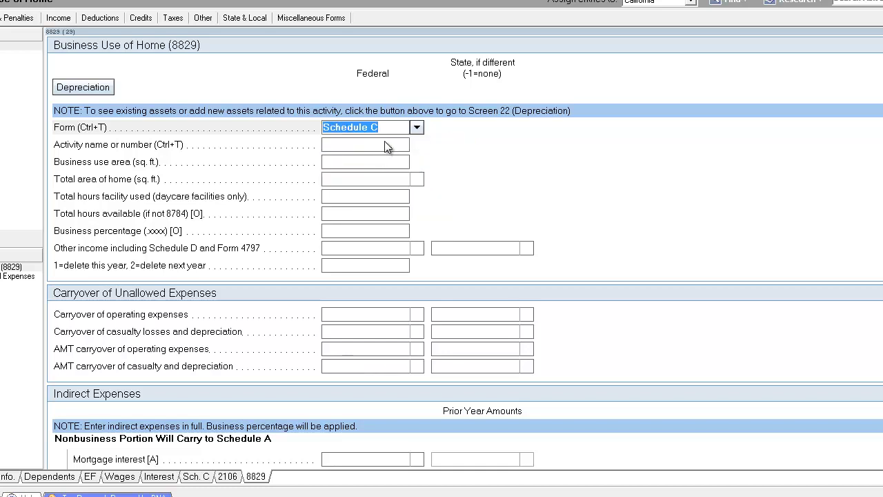
{"action": "left_click", "coordinate": [386, 144]}
{"action": "left_click", "coordinate": [417, 147]}
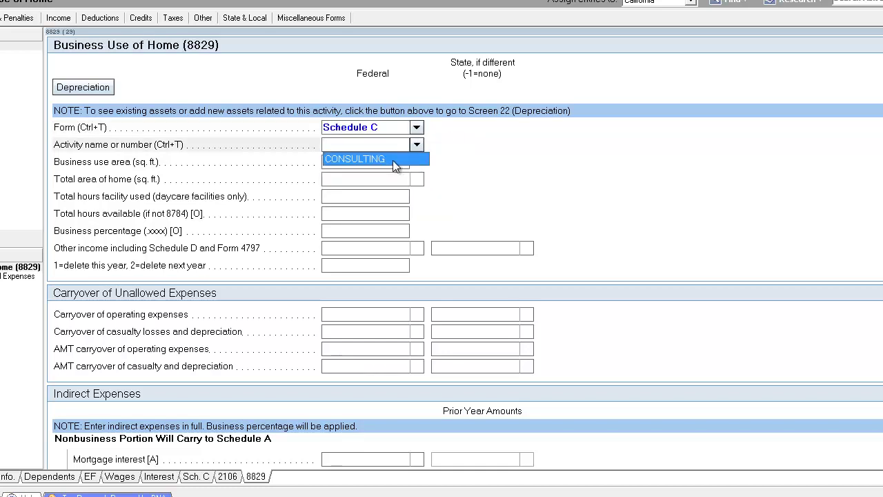
{"action": "left_click", "coordinate": [395, 164]}
{"action": "left_click", "coordinate": [416, 145]}
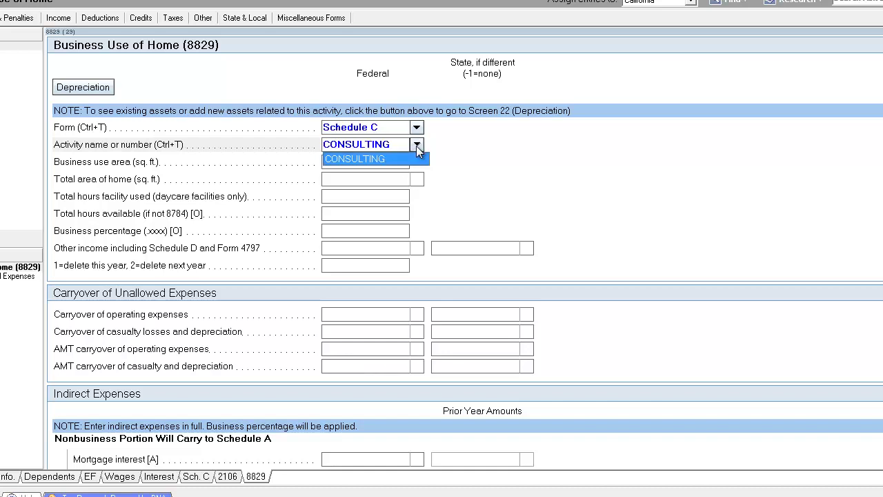
{"action": "left_click", "coordinate": [386, 163]}
Step: Enter a 500 sq ft business use area and a 2,000 sq ft total home area
{"action": "left_click", "coordinate": [387, 164]}
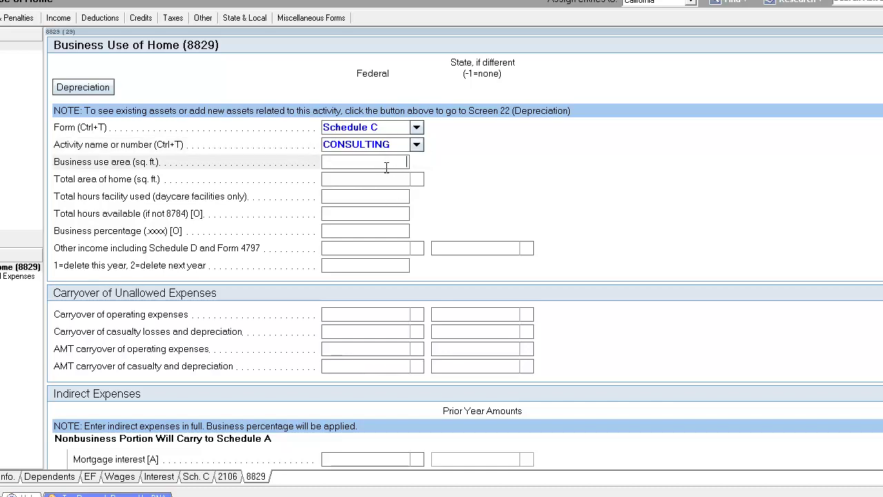
{"action": "type", "text": "500"}
{"action": "key", "text": "Tab"}
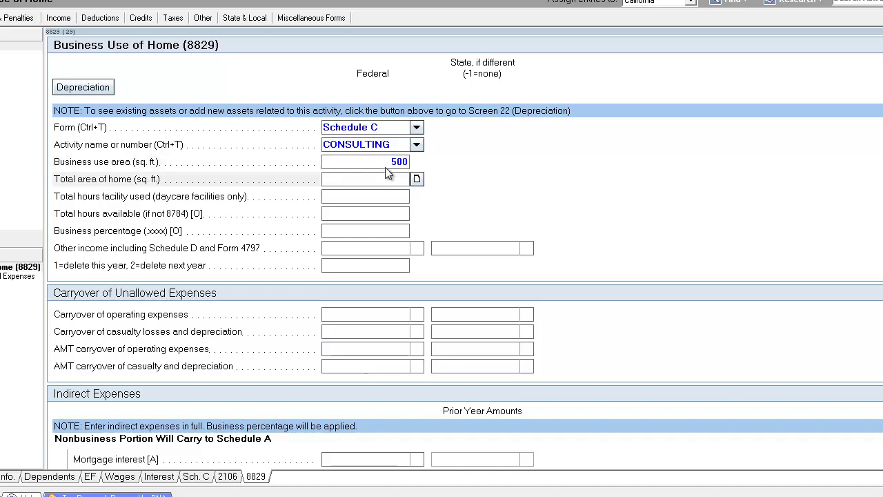
{"action": "type", "text": "2000"}
{"action": "key", "text": "Tab"}
{"action": "left_click", "coordinate": [387, 163]}
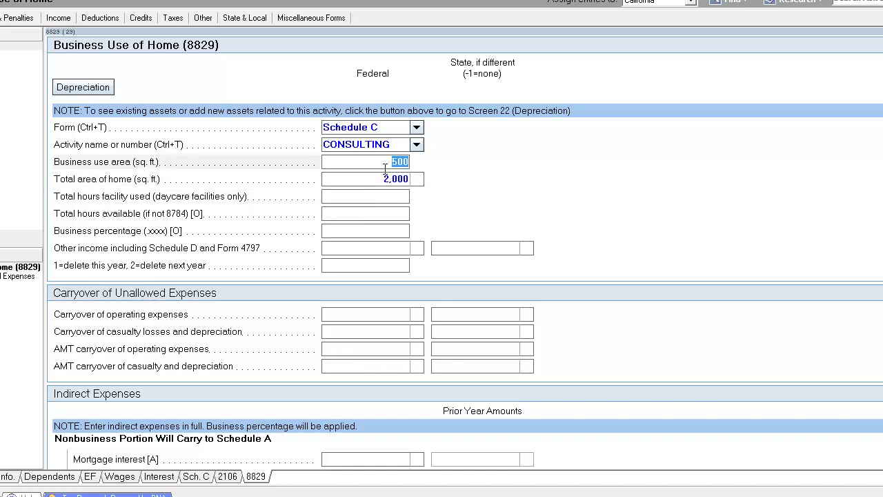
{"action": "key", "text": "Tab"}
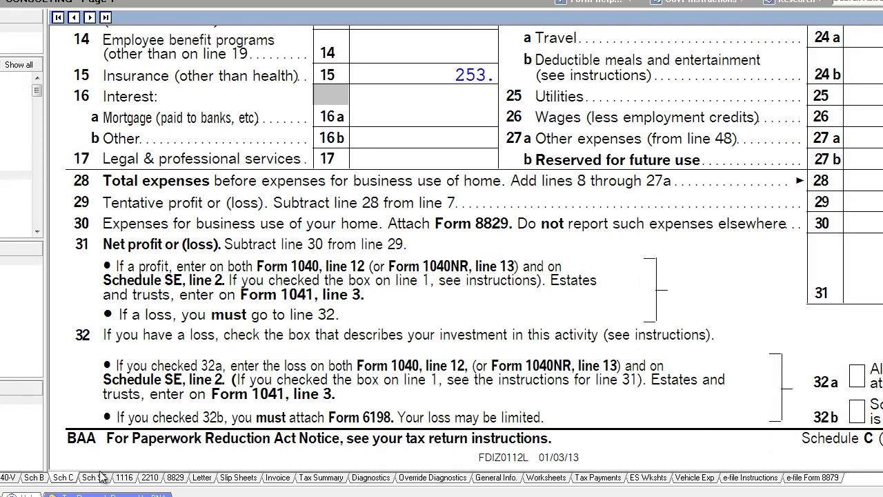
Step: Check Form 8829 lines 1–8, which show 25.00% business use and 4,254 on line 8
{"action": "left_click", "coordinate": [175, 478]}
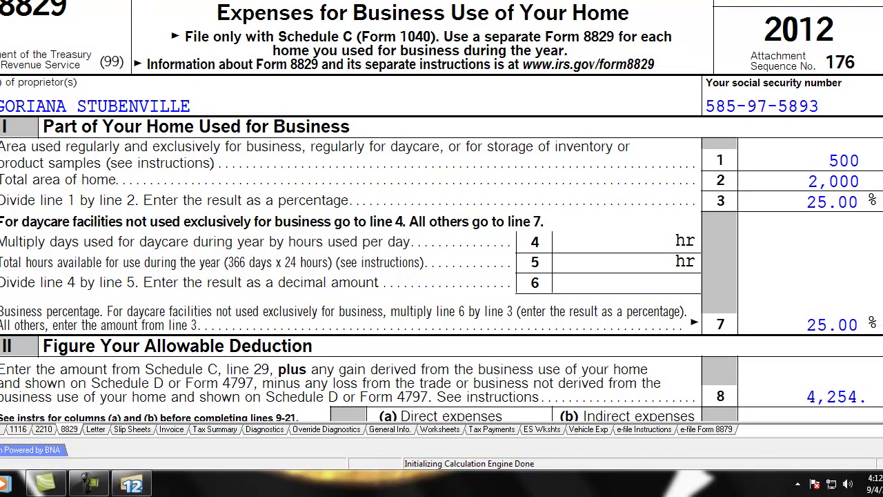
{"action": "scroll", "coordinate": [441, 210], "scroll_direction": "down", "scroll_amount": 3}
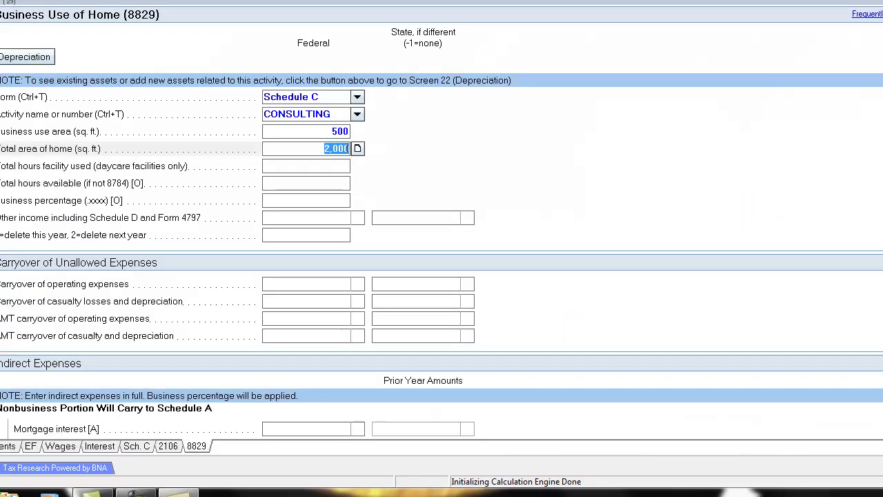
Step: Back on the 8829 input screen, enter 320 as the indirect insurance expense
{"action": "left_click", "coordinate": [310, 164]}
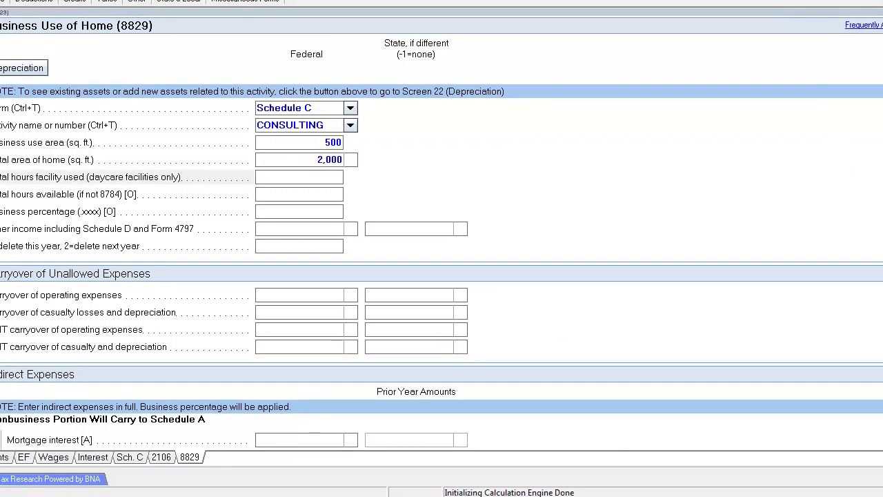
{"action": "scroll", "coordinate": [442, 234], "scroll_direction": "down", "scroll_amount": 10}
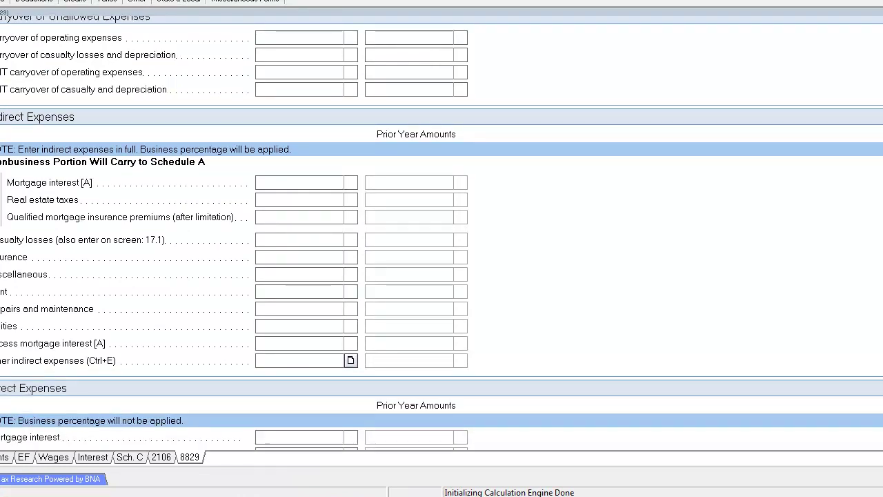
{"action": "left_click", "coordinate": [320, 258]}
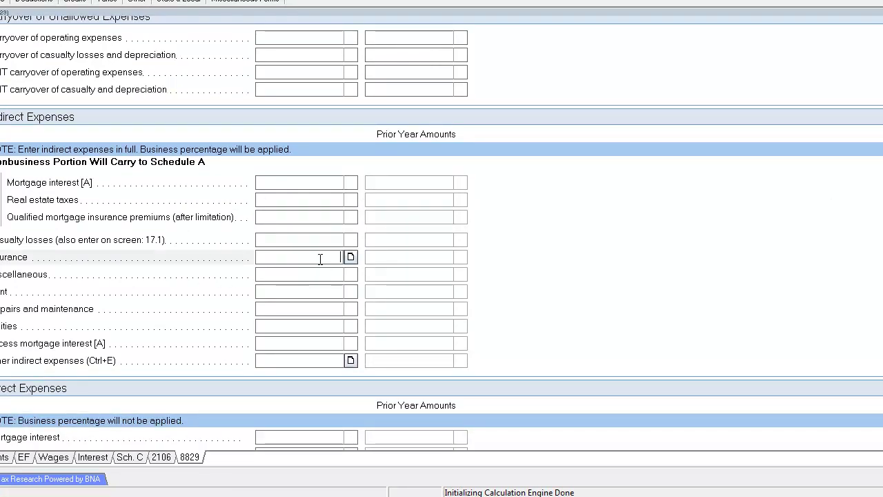
{"action": "type", "text": "20"}
{"action": "key", "text": "Return"}
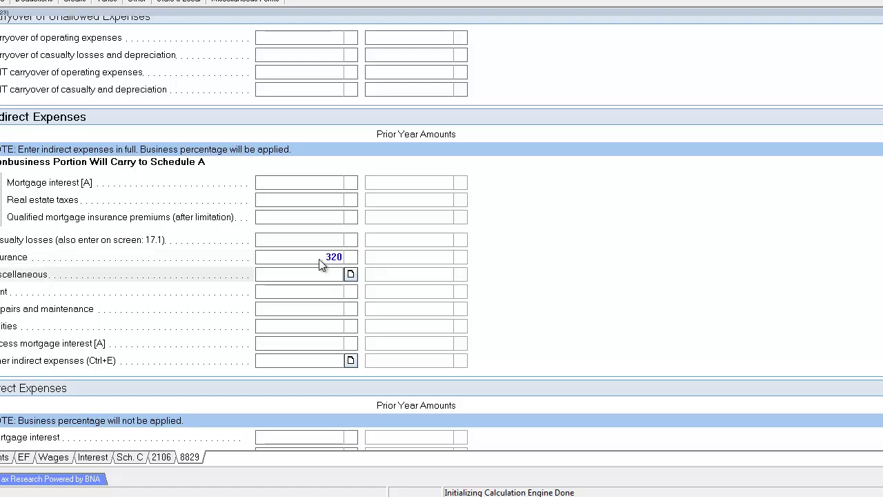
Step: Enter indirect rent of 24,000 and utilities of 1,203, then recheck the rent and insurance amounts
{"action": "left_click", "coordinate": [324, 292]}
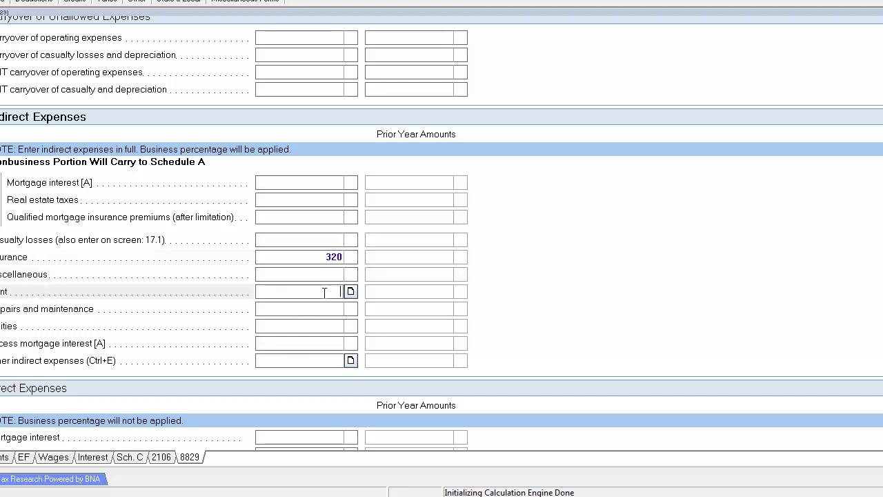
{"action": "type", "text": "24,000"}
{"action": "key", "text": "Return"}
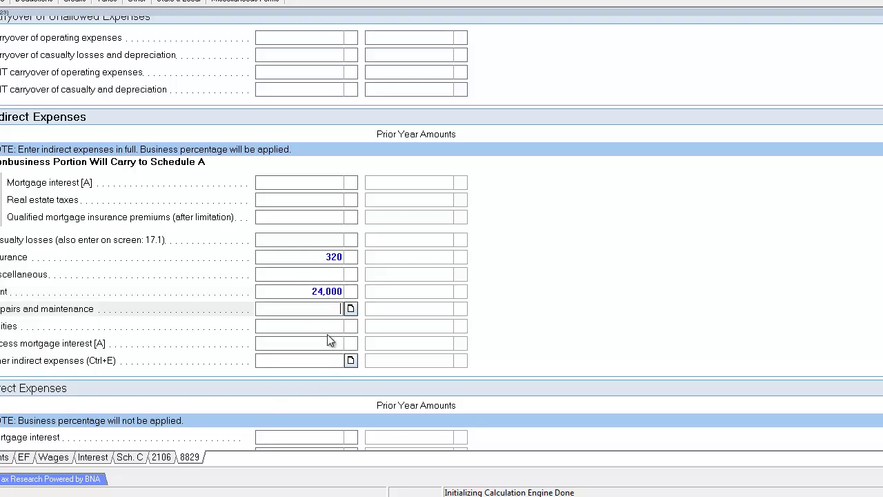
{"action": "left_click", "coordinate": [325, 325]}
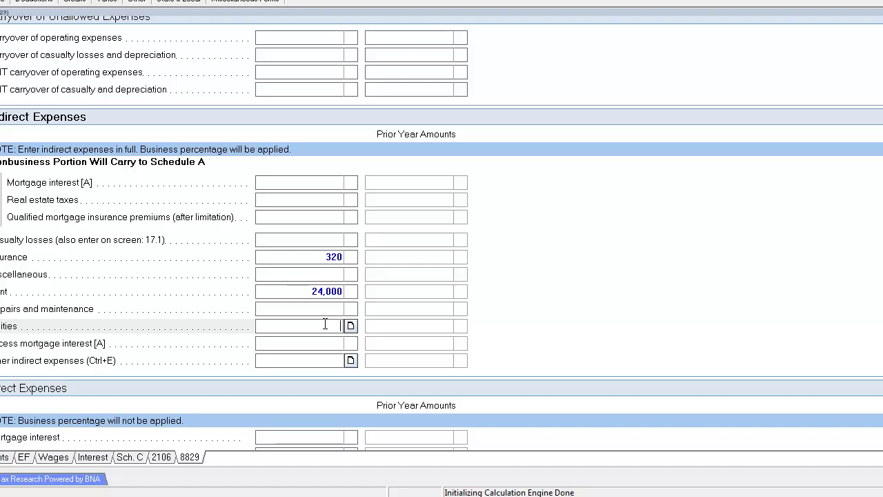
{"action": "type", "text": "1,20"}
{"action": "type", "text": "3"}
{"action": "key", "text": "Return"}
{"action": "left_click", "coordinate": [330, 309]}
{"action": "left_click", "coordinate": [312, 288]}
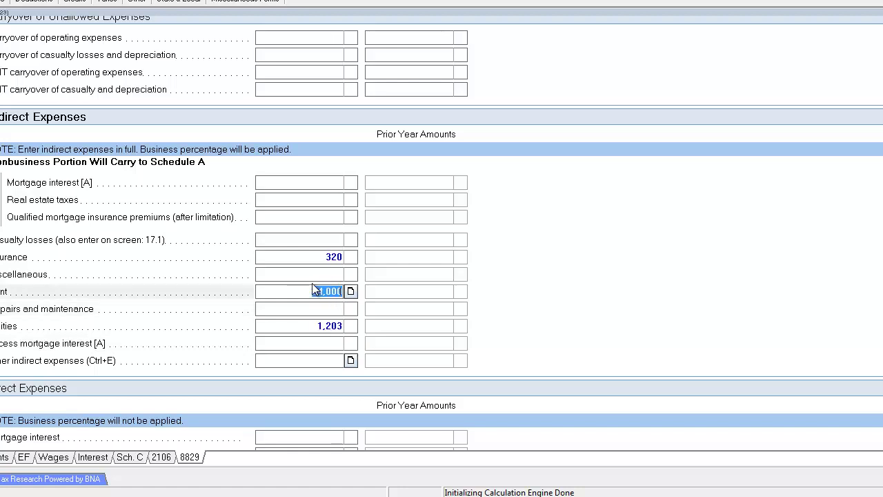
{"action": "left_click", "coordinate": [324, 258]}
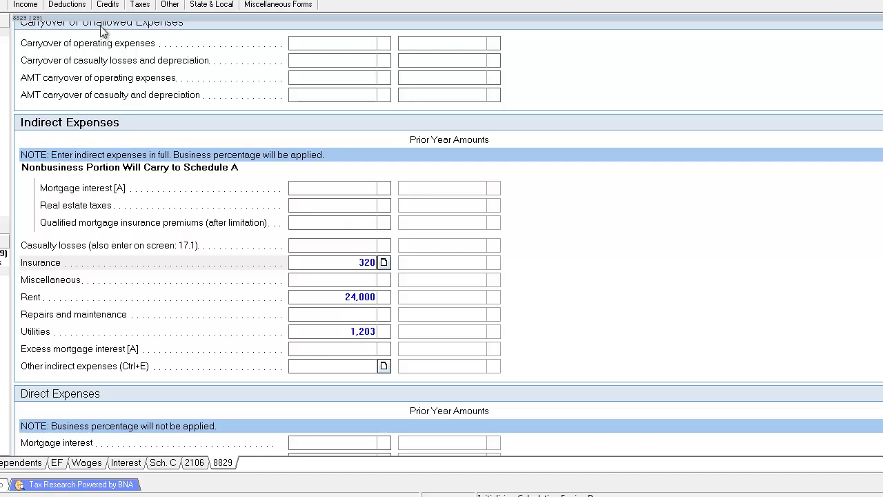
Step: Review Form 8829 Parts II–IV: expenses limited to 4,254 of 6,381, with 2,127 carried over
{"action": "left_click", "coordinate": [62, 1]}
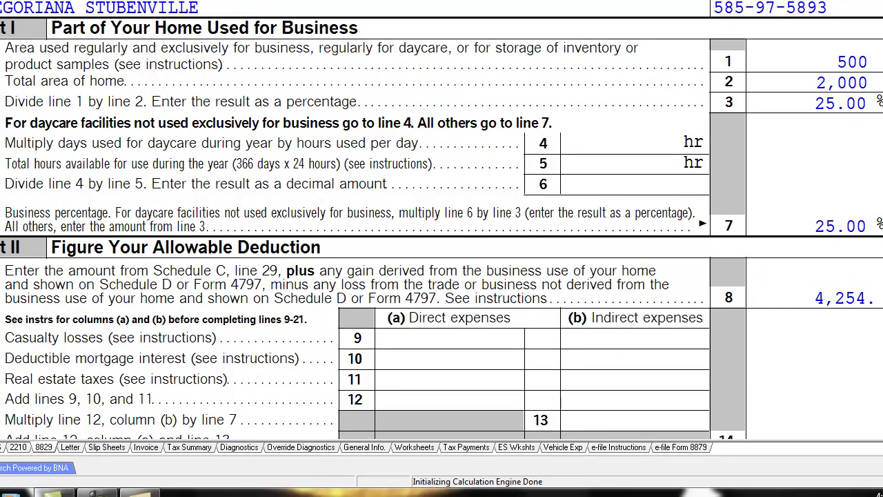
{"action": "left_click", "coordinate": [2, 447]}
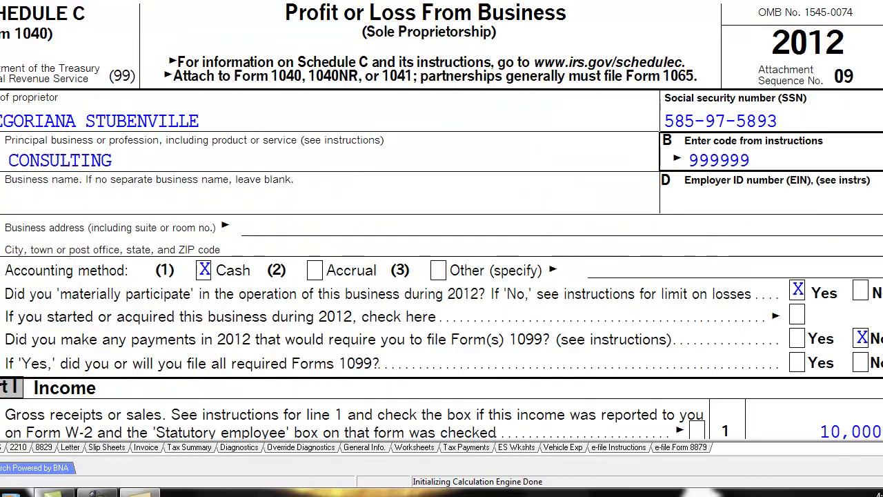
{"action": "left_click", "coordinate": [44, 447]}
{"action": "scroll", "coordinate": [442, 276], "scroll_direction": "down", "scroll_amount": 3}
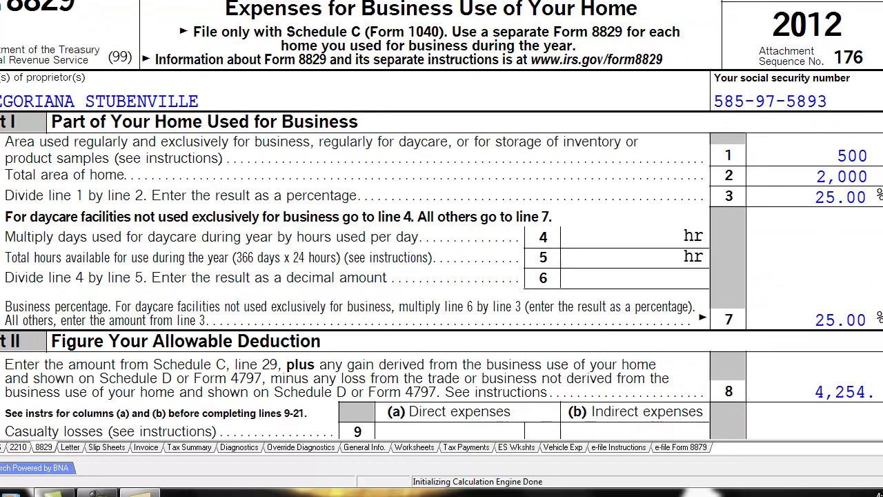
{"action": "scroll", "coordinate": [442, 220], "scroll_direction": "down", "scroll_amount": 1}
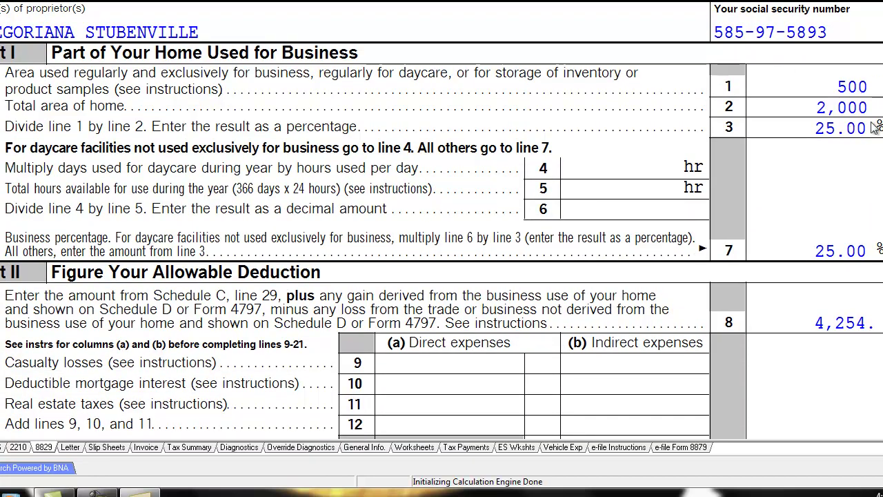
{"action": "scroll", "coordinate": [441, 219], "scroll_direction": "down", "scroll_amount": 8}
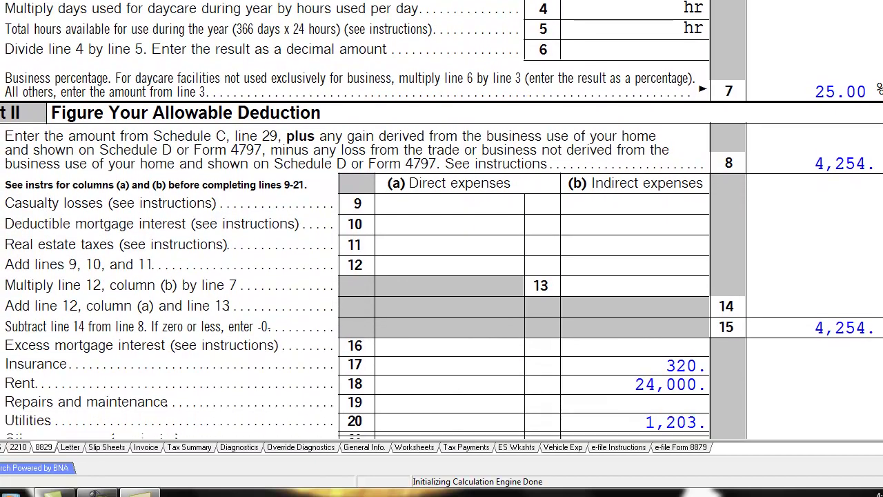
{"action": "scroll", "coordinate": [805, 166], "scroll_direction": "down", "scroll_amount": 5}
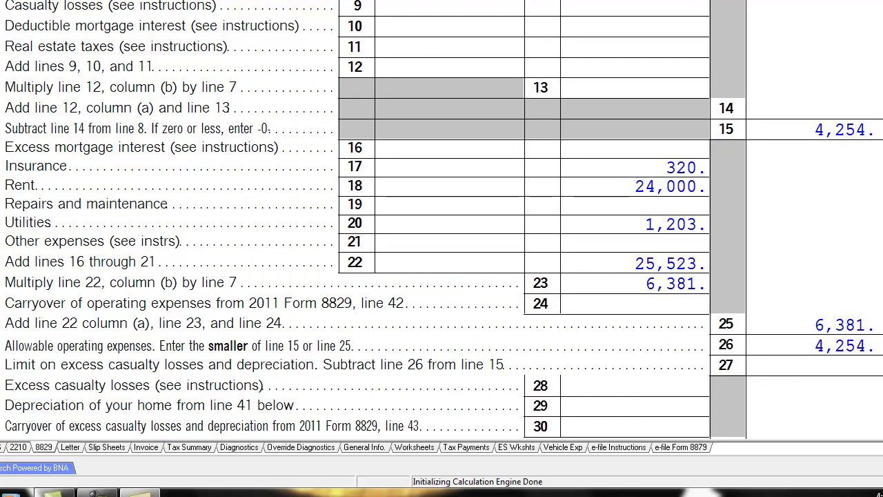
{"action": "scroll", "coordinate": [441, 219], "scroll_direction": "down", "scroll_amount": 5}
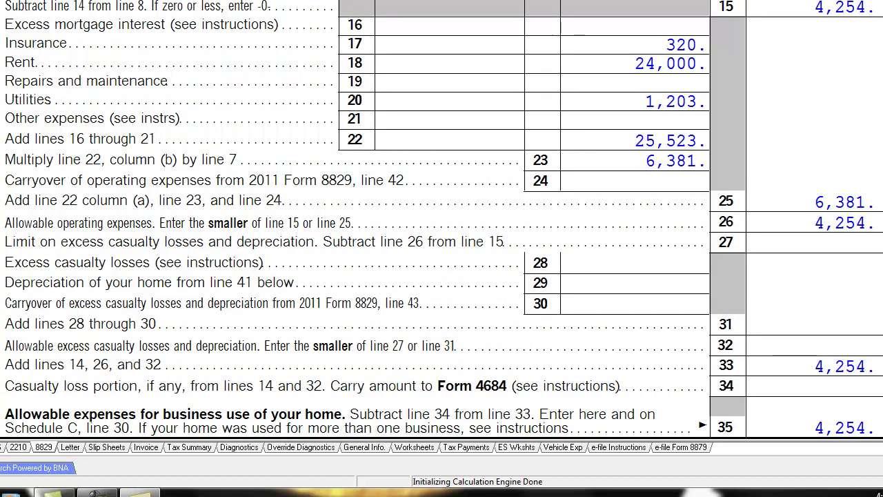
{"action": "scroll", "coordinate": [442, 219], "scroll_direction": "up", "scroll_amount": 10}
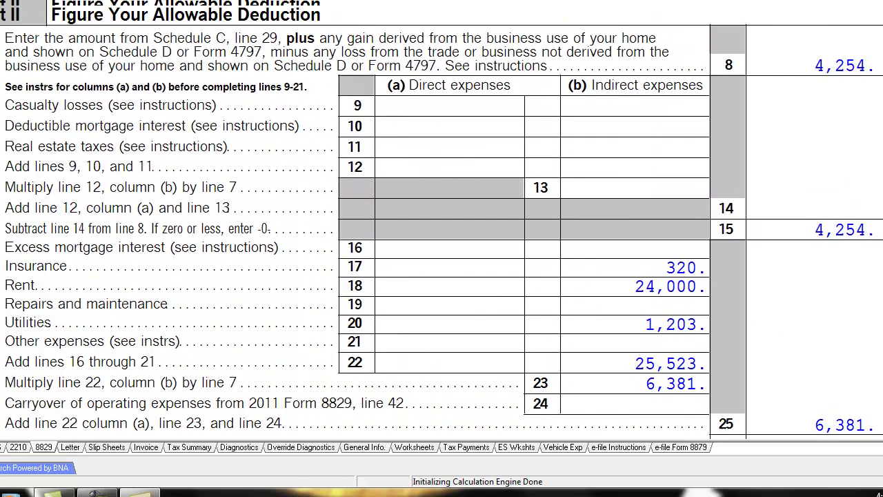
{"action": "scroll", "coordinate": [442, 220], "scroll_direction": "down", "scroll_amount": 4}
{"action": "scroll", "coordinate": [736, 387], "scroll_direction": "down", "scroll_amount": 15}
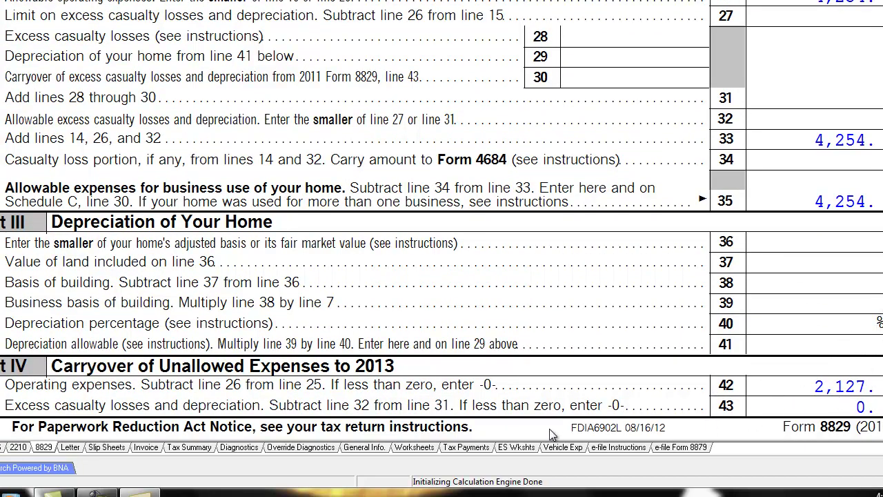
{"action": "scroll", "coordinate": [442, 227], "scroll_direction": "up", "scroll_amount": 2}
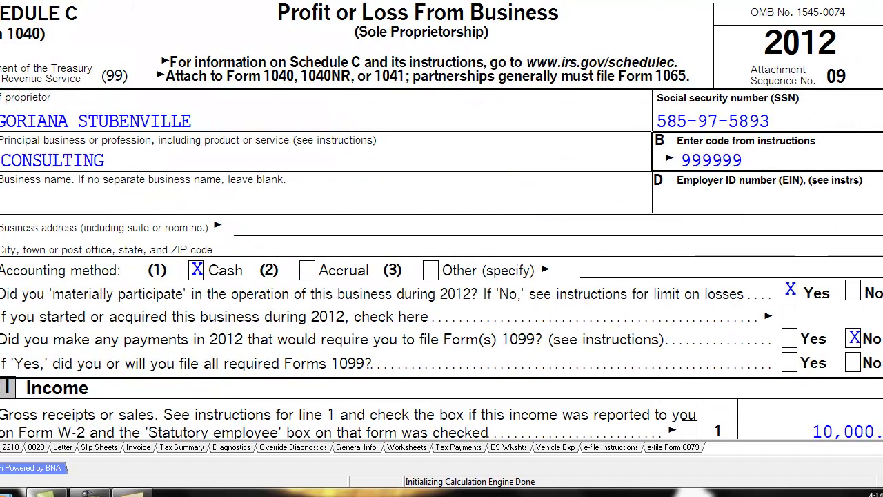
{"action": "scroll", "coordinate": [441, 221], "scroll_direction": "down", "scroll_amount": 3}
{"action": "scroll", "coordinate": [804, 219], "scroll_direction": "down", "scroll_amount": 10}
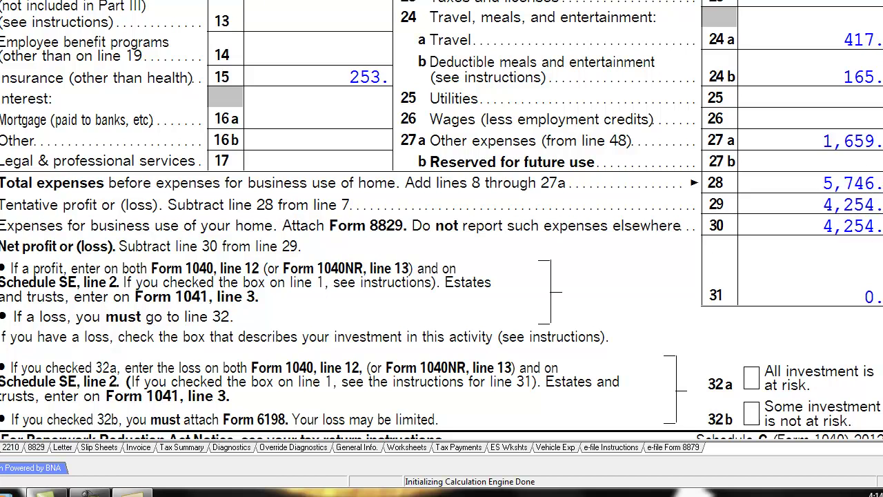
{"action": "scroll", "coordinate": [869, 158], "scroll_direction": "down", "scroll_amount": 1}
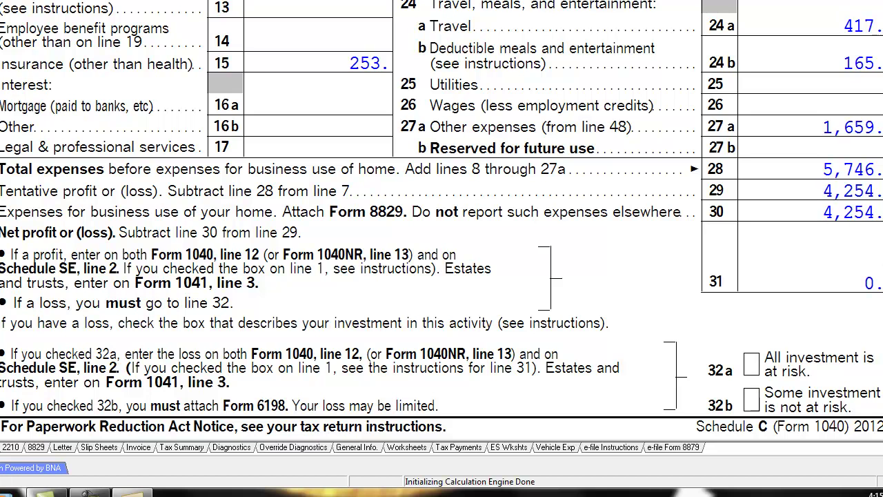
{"action": "scroll", "coordinate": [442, 220], "scroll_direction": "down", "scroll_amount": 1}
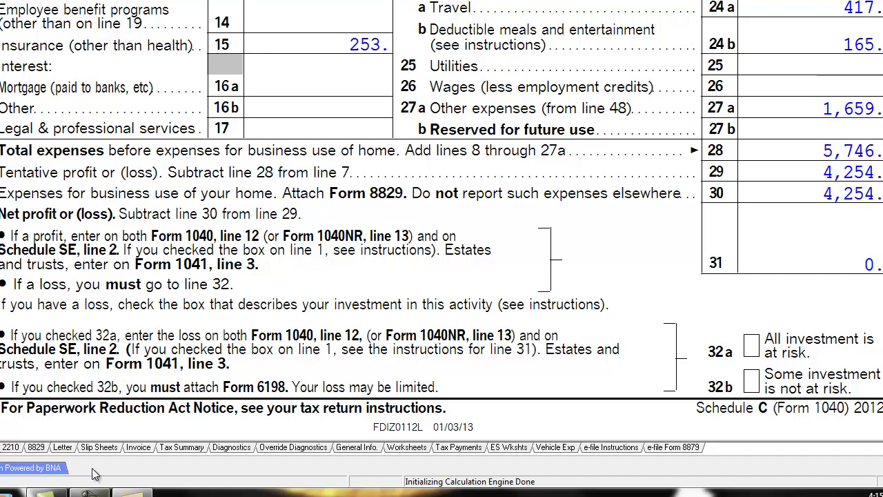
Step: Reopen Form 8829 and check its expense lines down to line 35 and Part IV
{"action": "left_click", "coordinate": [36, 447]}
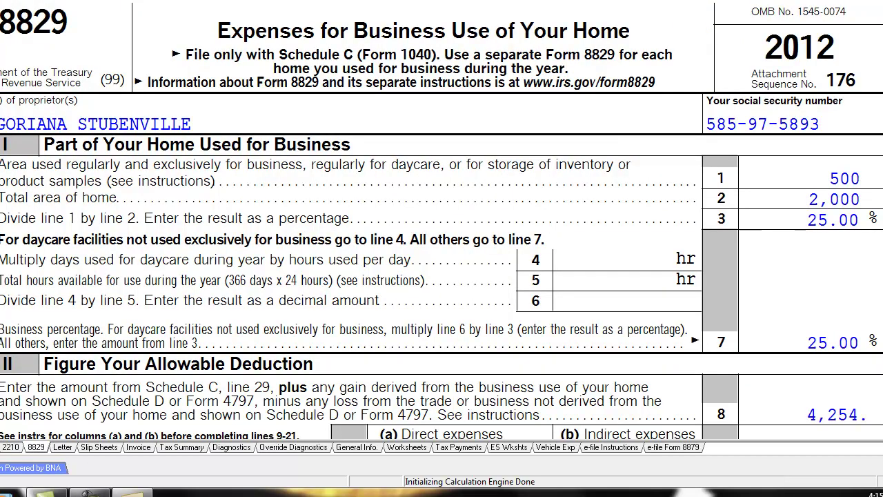
{"action": "scroll", "coordinate": [442, 221], "scroll_direction": "down", "scroll_amount": 10}
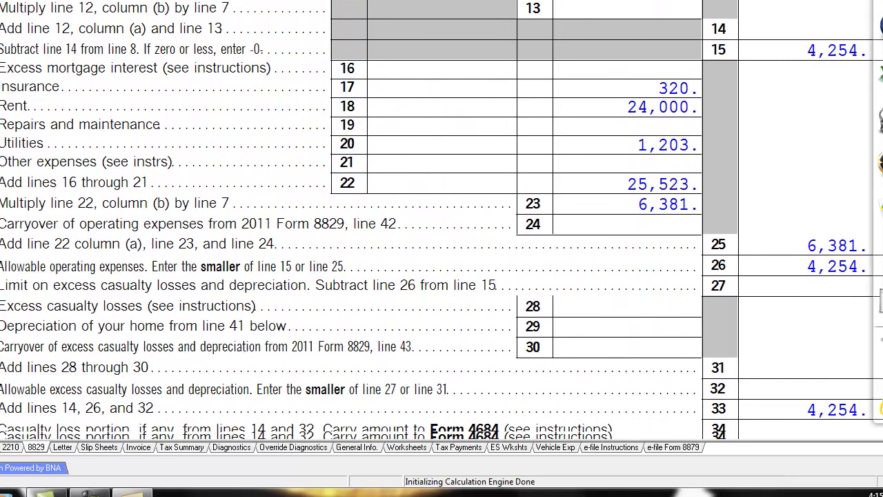
{"action": "scroll", "coordinate": [655, 111], "scroll_direction": "down", "scroll_amount": 2}
{"action": "scroll", "coordinate": [656, 111], "scroll_direction": "up", "scroll_amount": 2}
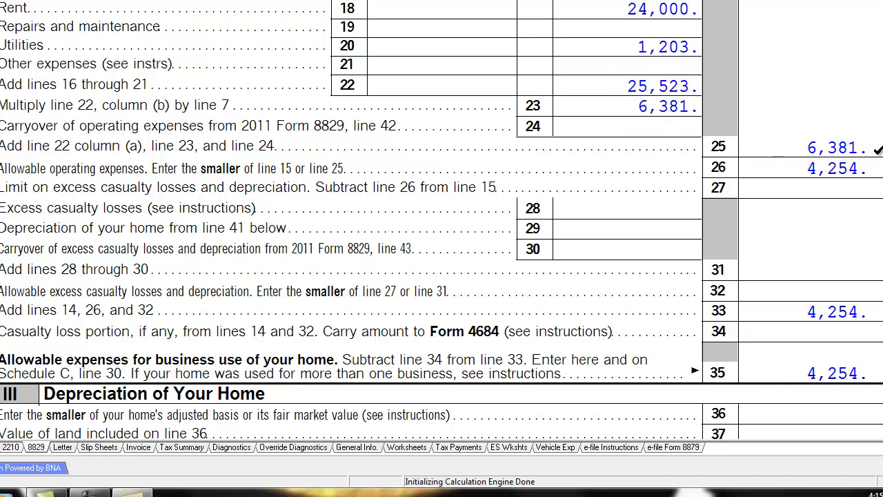
{"action": "scroll", "coordinate": [804, 386], "scroll_direction": "down", "scroll_amount": 3}
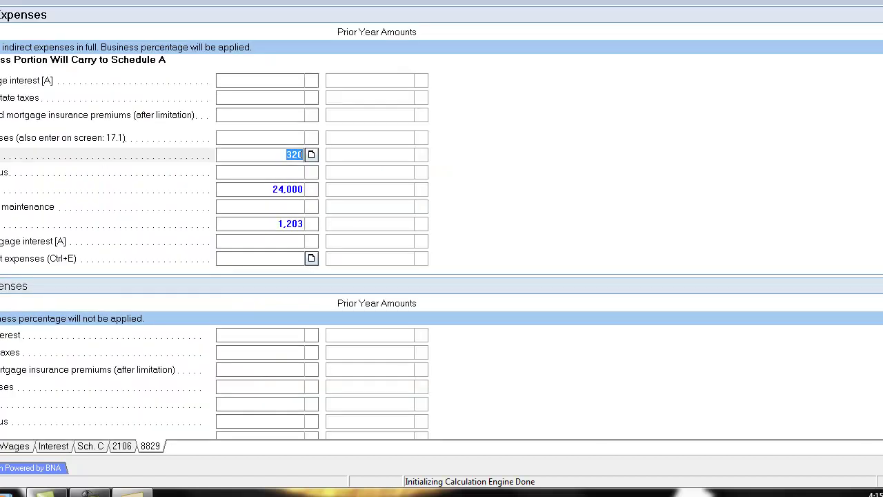
Step: Display page 1 of the 2012 Form 1040, showing Single filing status and the Yourself exemption
{"action": "left_click", "coordinate": [282, 176]}
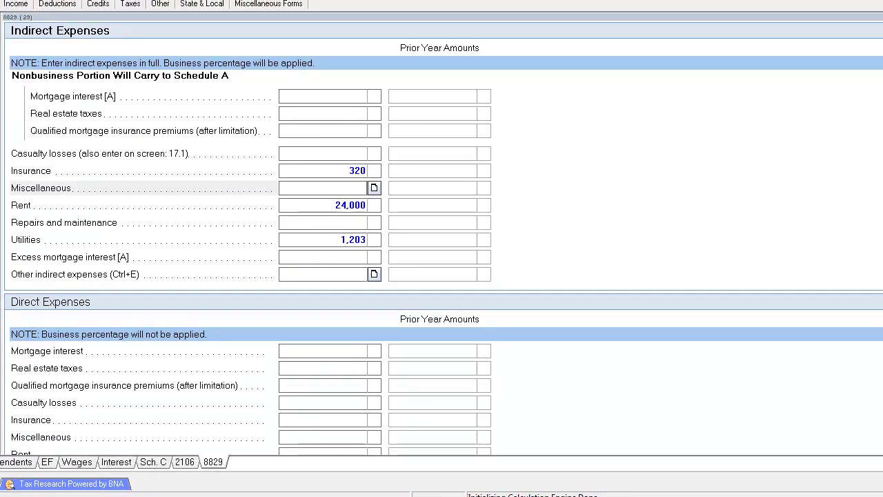
{"action": "left_click", "coordinate": [1, 4]}
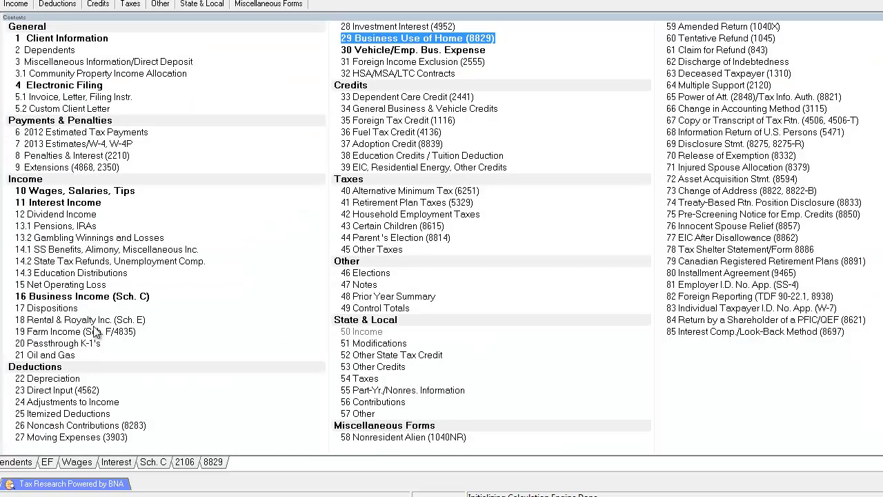
{"action": "key", "text": "Return"}
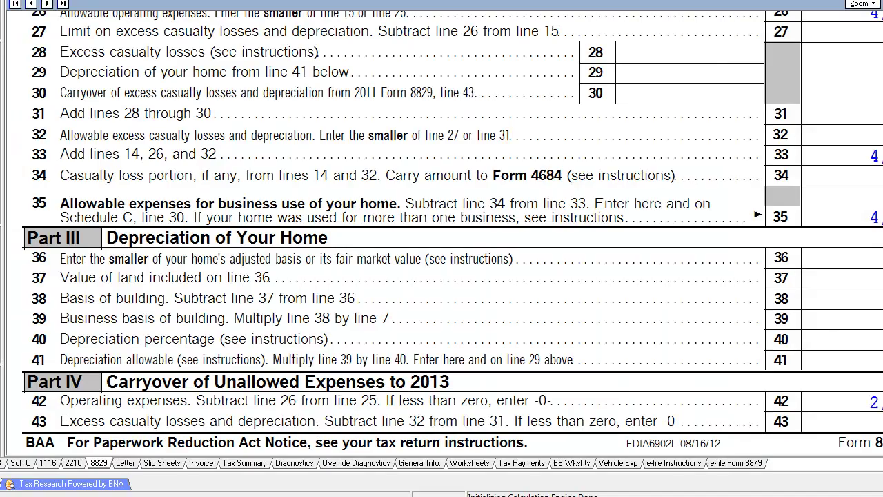
{"action": "left_click", "coordinate": [1, 463]}
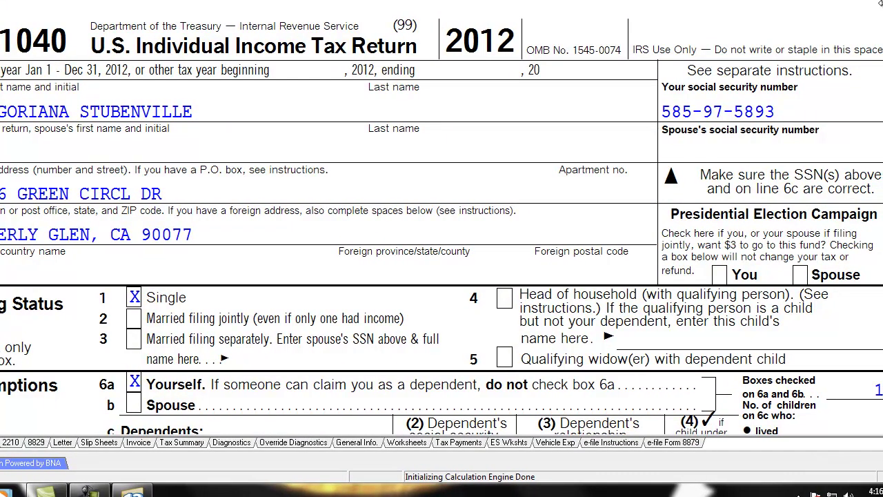
Step: Review the income lines on Form 1040 page 1 alongside the Schedule C figures
{"action": "scroll", "coordinate": [442, 262], "scroll_direction": "down", "scroll_amount": 10}
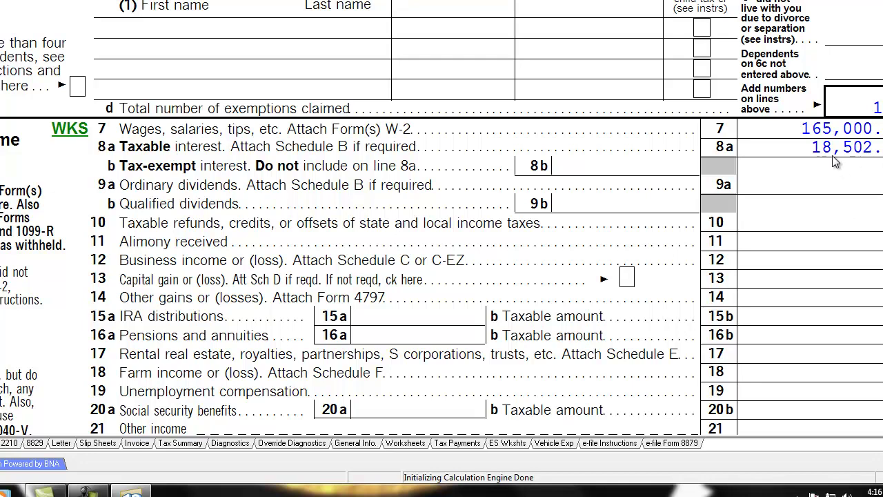
{"action": "scroll", "coordinate": [441, 218], "scroll_direction": "down", "scroll_amount": 3}
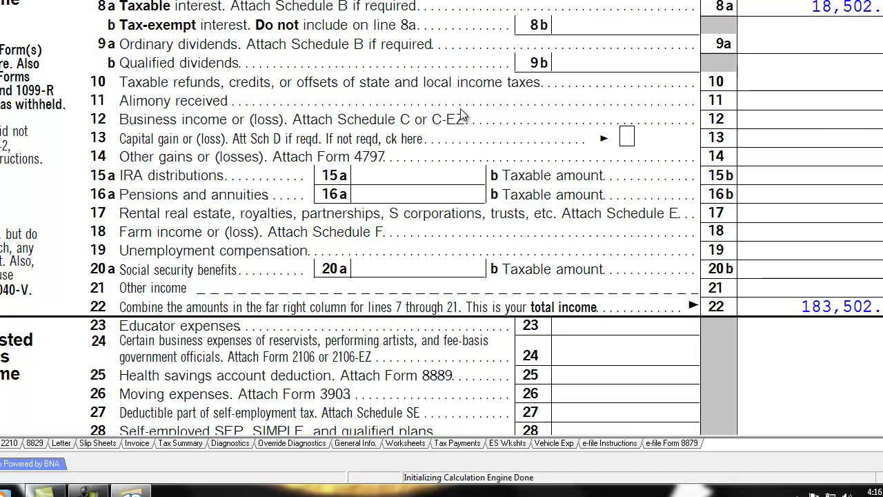
{"action": "scroll", "coordinate": [783, 300], "scroll_direction": "down", "scroll_amount": 3}
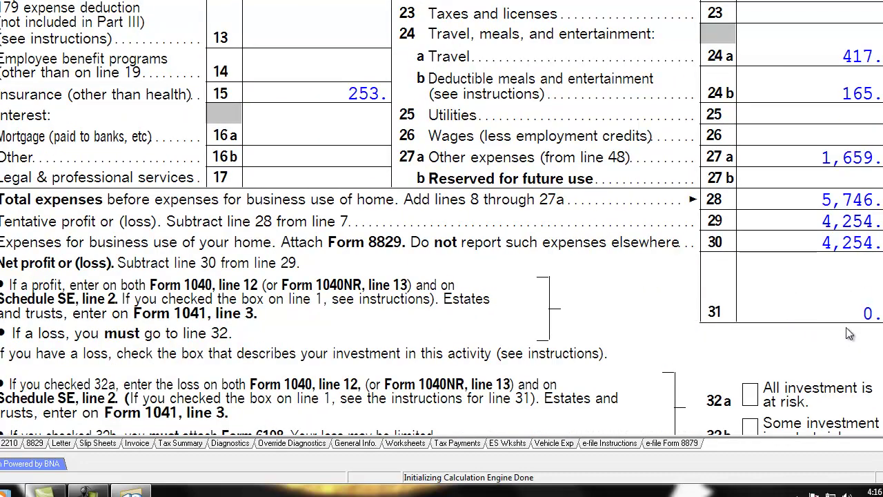
{"action": "scroll", "coordinate": [831, 332], "scroll_direction": "up", "scroll_amount": 3}
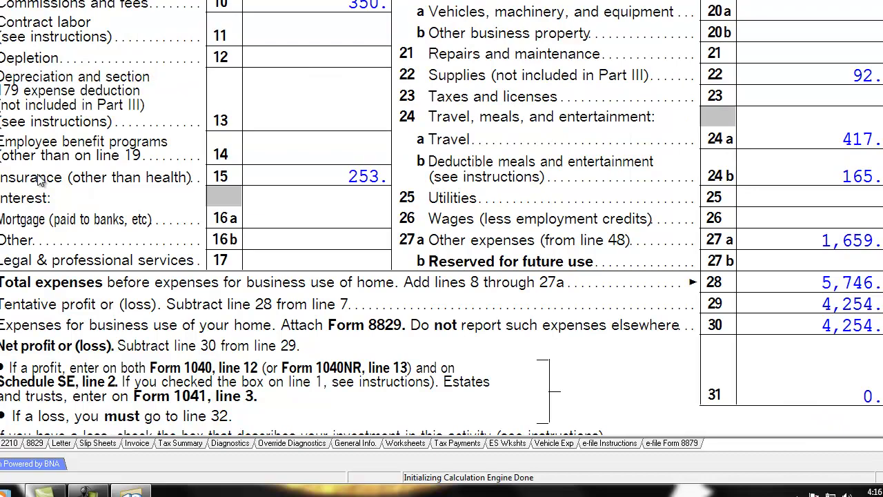
{"action": "scroll", "coordinate": [441, 259], "scroll_direction": "up", "scroll_amount": 2}
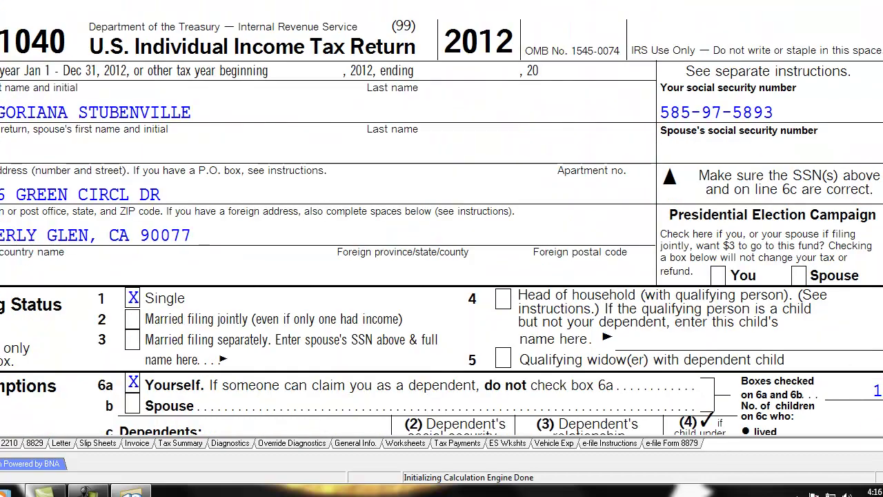
{"action": "scroll", "coordinate": [224, 138], "scroll_direction": "down", "scroll_amount": 10}
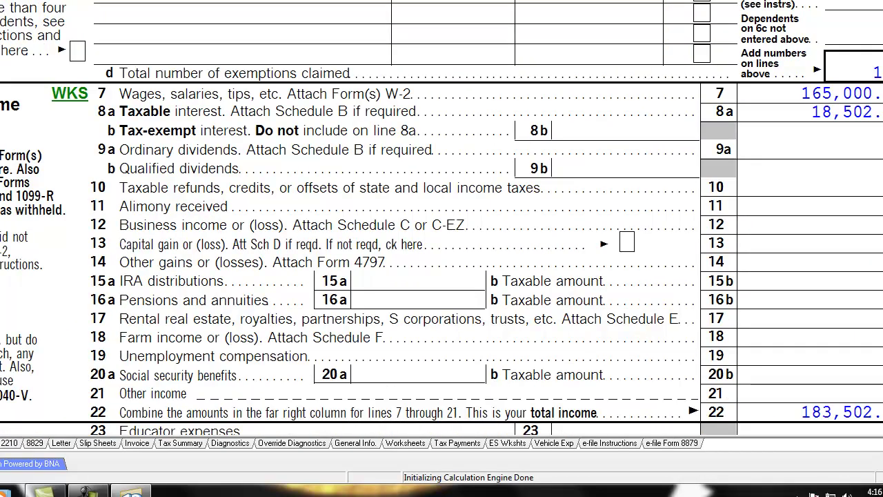
{"action": "scroll", "coordinate": [225, 138], "scroll_direction": "up", "scroll_amount": 2}
{"action": "scroll", "coordinate": [224, 138], "scroll_direction": "down", "scroll_amount": 3}
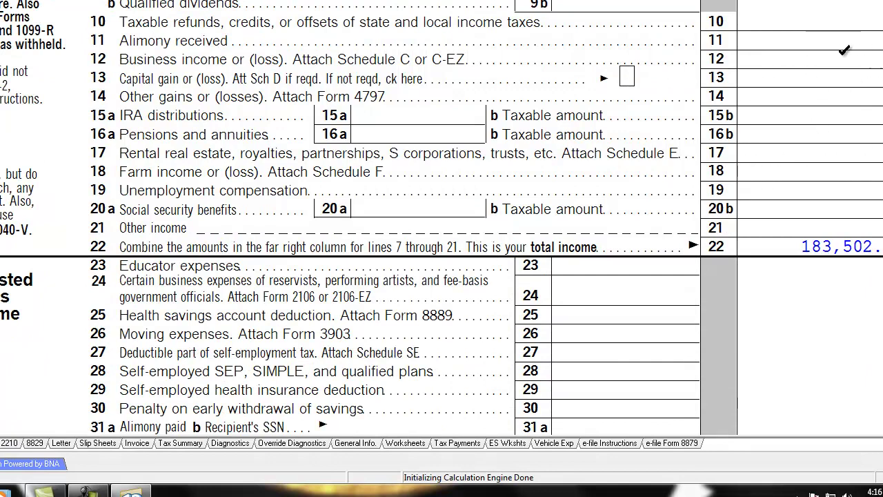
{"action": "scroll", "coordinate": [846, 55], "scroll_direction": "down", "scroll_amount": 3}
{"action": "scroll", "coordinate": [786, 122], "scroll_direction": "up", "scroll_amount": 6}
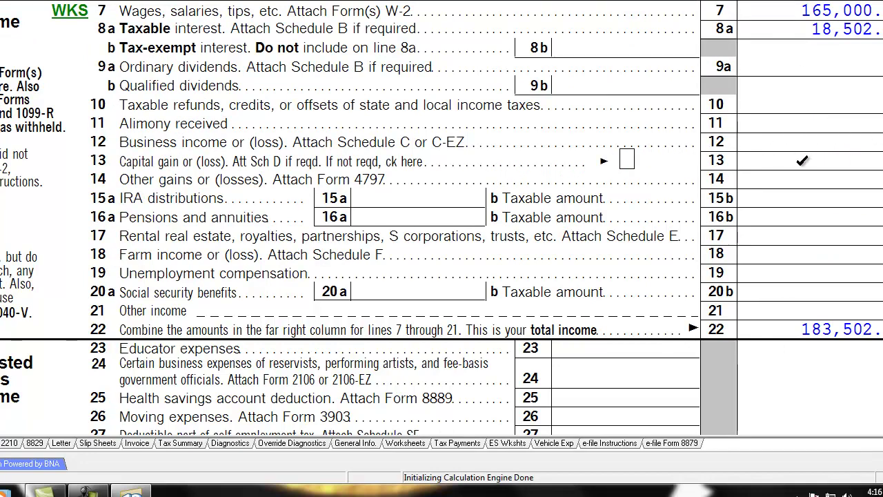
{"action": "scroll", "coordinate": [821, 138], "scroll_direction": "down", "scroll_amount": 2}
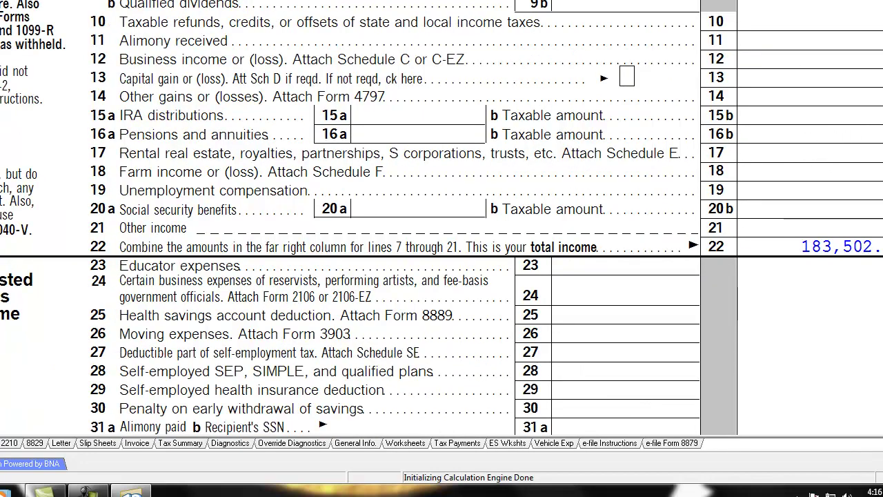
{"action": "scroll", "coordinate": [800, 240], "scroll_direction": "up", "scroll_amount": 2}
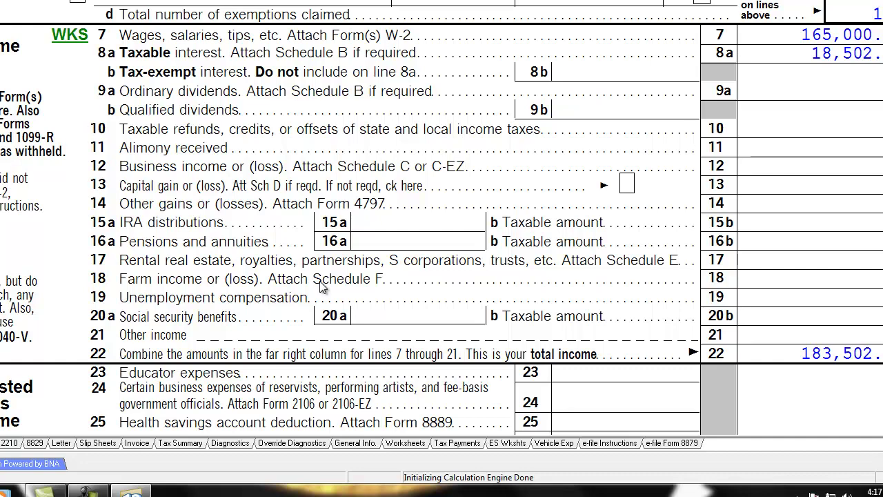
{"action": "scroll", "coordinate": [838, 48], "scroll_direction": "down", "scroll_amount": 3}
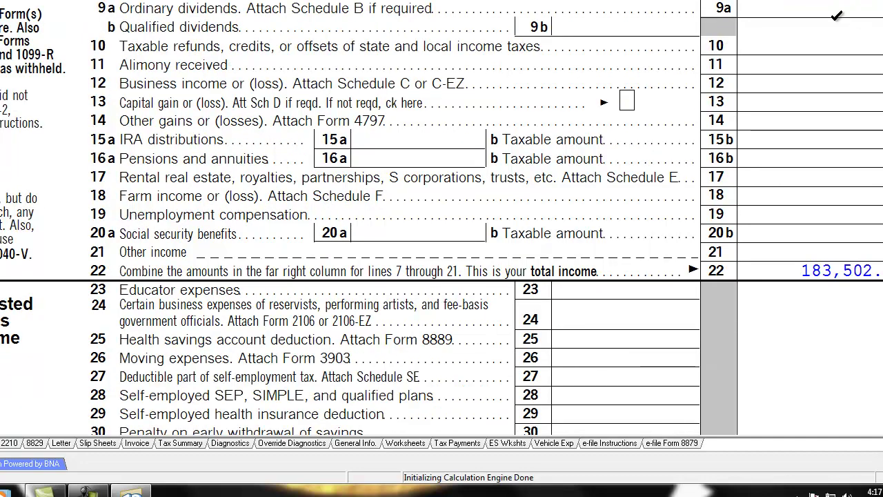
{"action": "scroll", "coordinate": [853, 297], "scroll_direction": "up", "scroll_amount": 10}
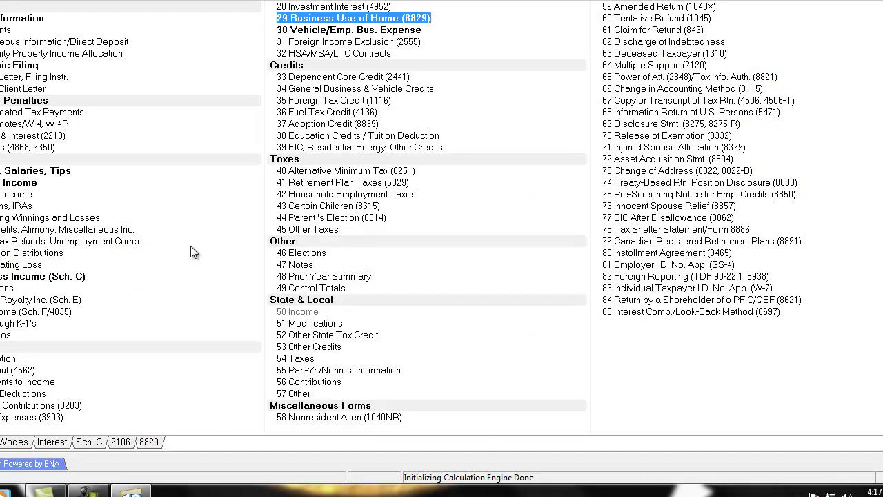
Step: Check Form 1040 page 2: 183,502 AGI, 172,302 taxable income, 41,705 tax, 152 foreign tax credit
{"action": "key", "text": "Escape"}
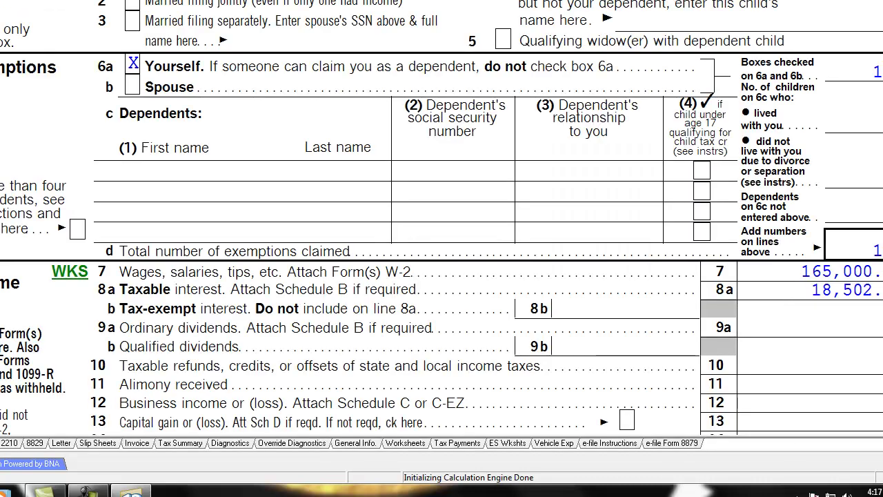
{"action": "scroll", "coordinate": [442, 218], "scroll_direction": "down", "scroll_amount": 5}
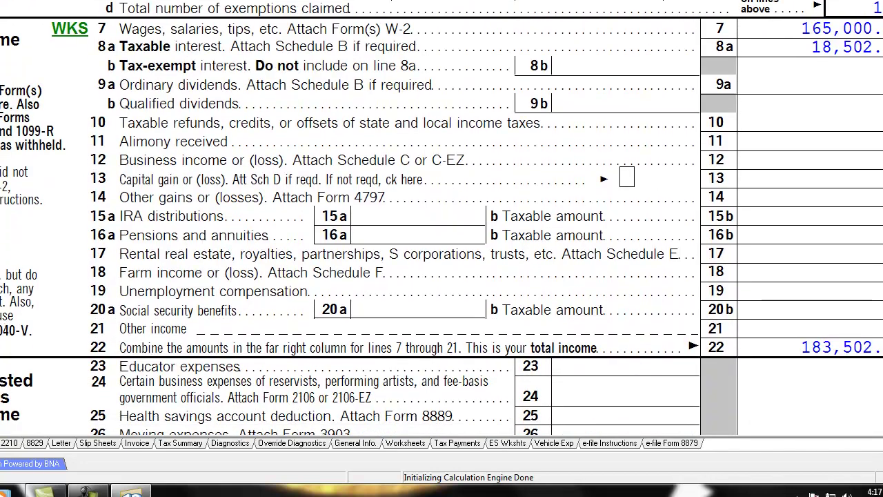
{"action": "scroll", "coordinate": [442, 218], "scroll_direction": "down", "scroll_amount": 3}
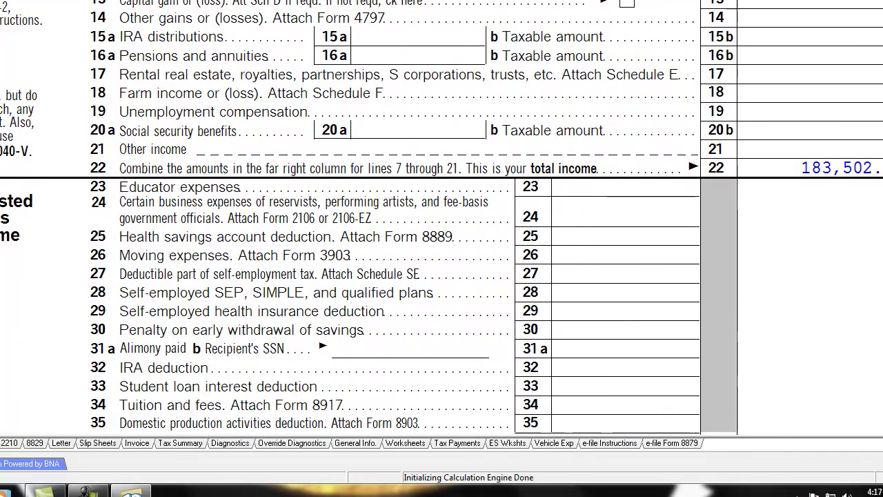
{"action": "scroll", "coordinate": [441, 218], "scroll_direction": "down", "scroll_amount": 1}
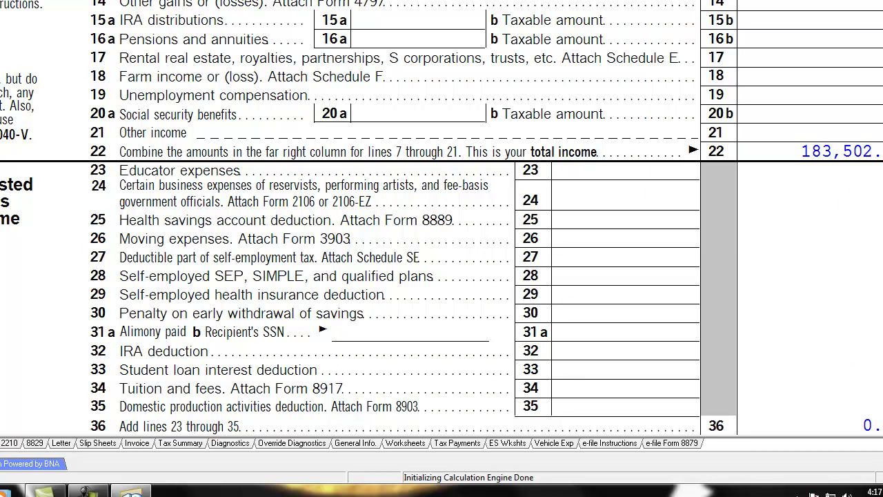
{"action": "scroll", "coordinate": [442, 218], "scroll_direction": "down", "scroll_amount": 1}
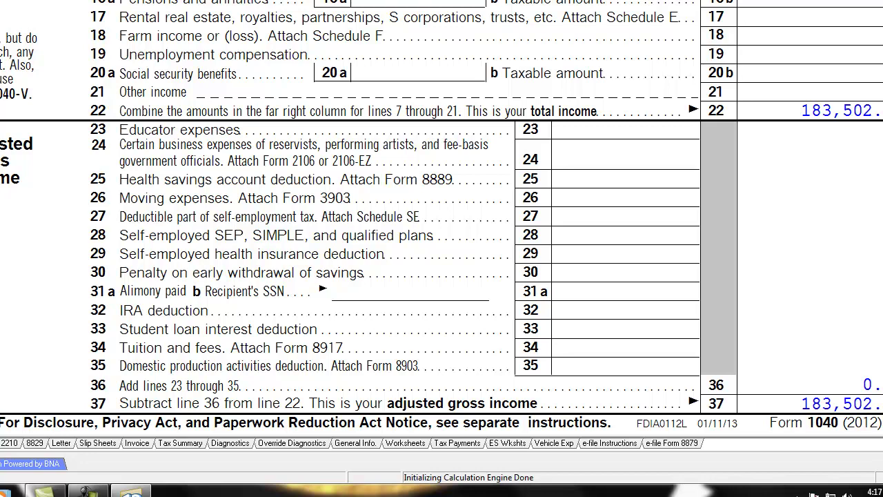
{"action": "scroll", "coordinate": [601, 418], "scroll_direction": "down", "scroll_amount": 3}
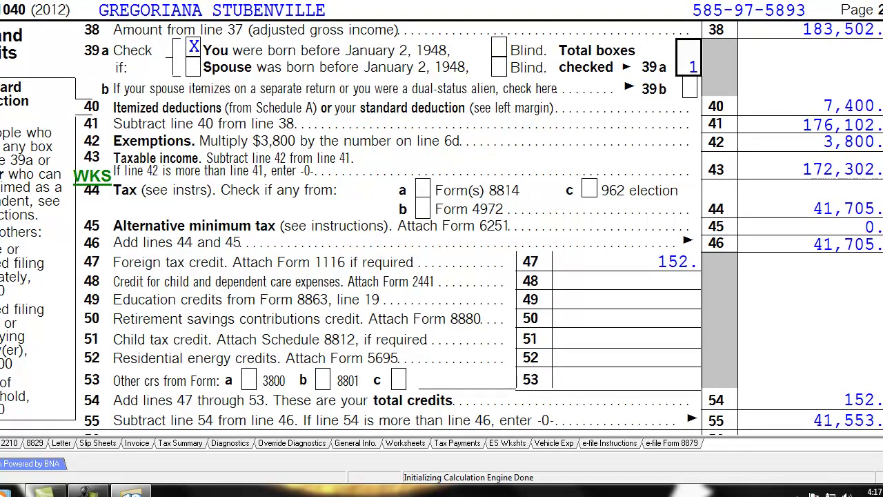
{"action": "scroll", "coordinate": [396, 68], "scroll_direction": "down", "scroll_amount": 3}
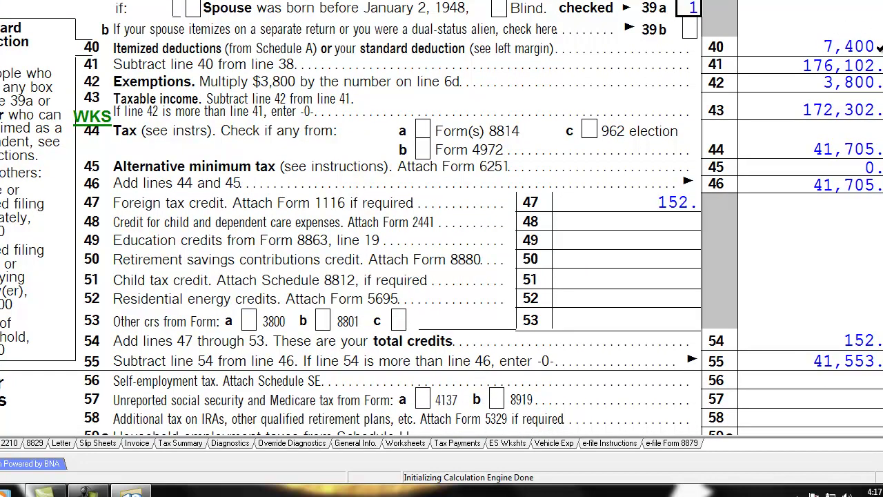
{"action": "scroll", "coordinate": [525, 303], "scroll_direction": "up", "scroll_amount": 3}
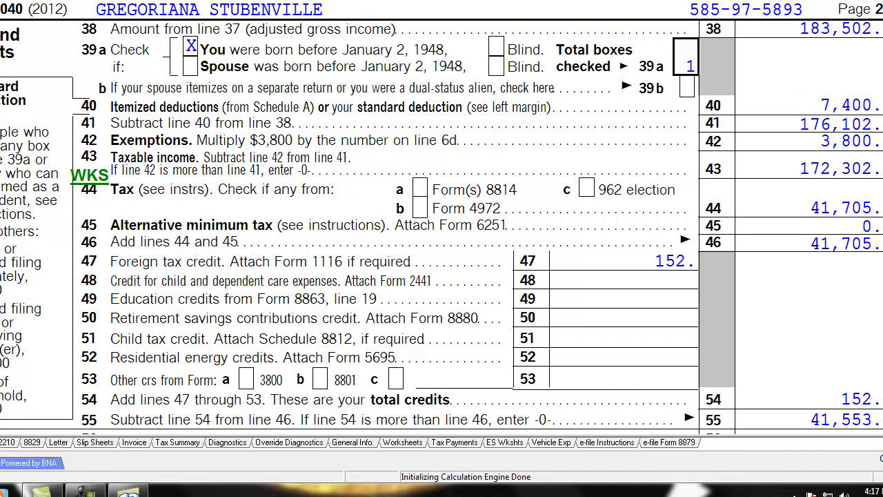
{"action": "left_click", "coordinate": [7, 2]}
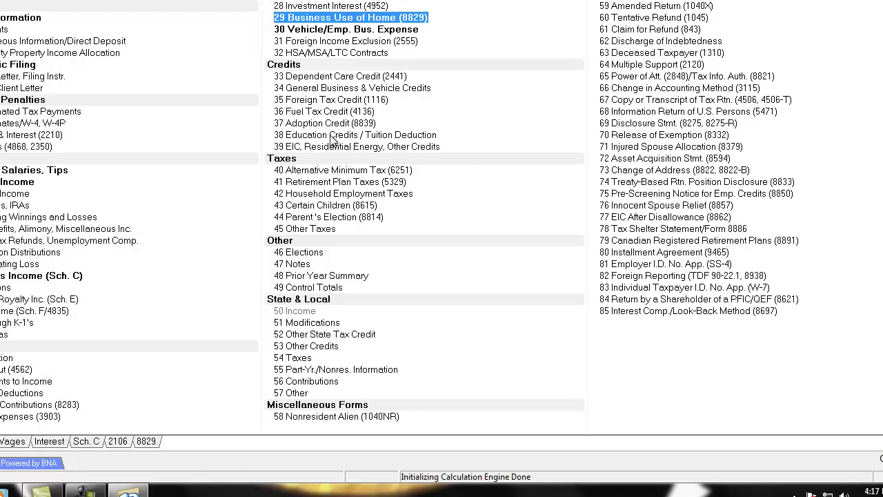
Step: Open the Education Credits / Tuition Deduction (8863/8917) screen and go through the student fields
{"action": "left_click", "coordinate": [330, 137]}
{"action": "left_click", "coordinate": [246, 69]}
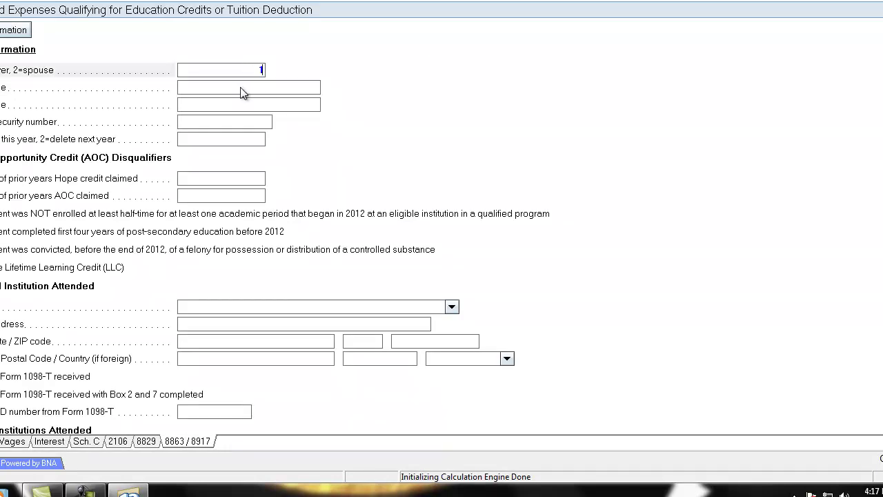
{"action": "left_click", "coordinate": [242, 89]}
{"action": "left_click", "coordinate": [243, 102]}
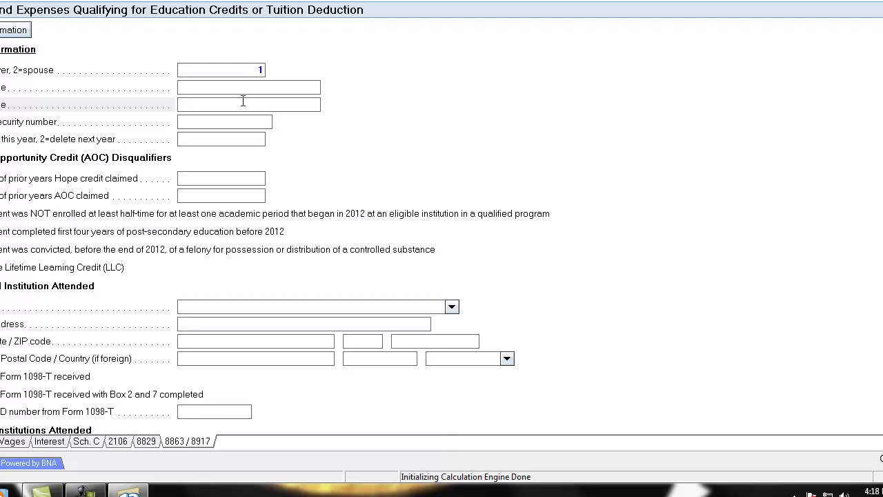
Step: Enter UCLA EXTENSION as the educational institution, with its street address, city, state and ZIP code
{"action": "left_click", "coordinate": [320, 303]}
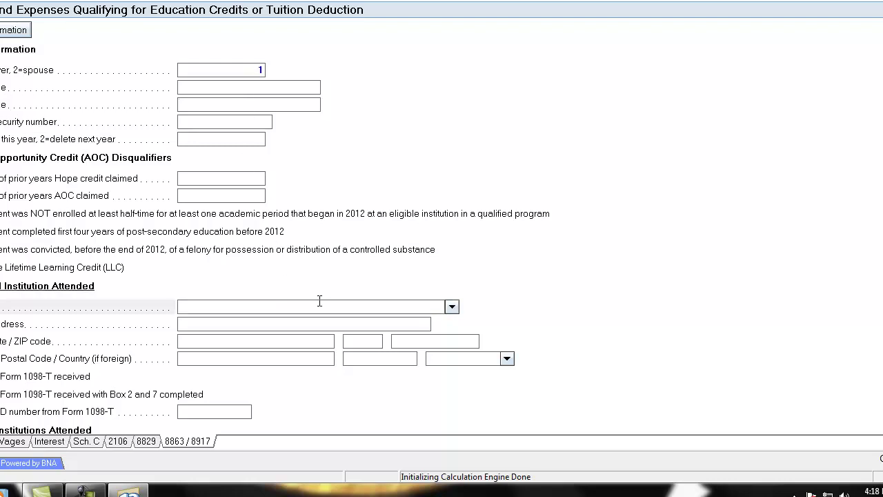
{"action": "type", "text": "UCLA EXTENSION"}
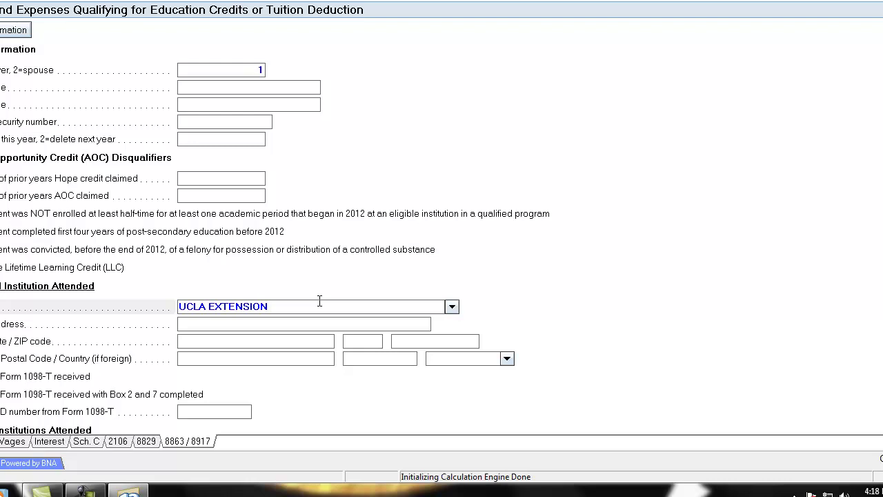
{"action": "key", "text": "Tab"}
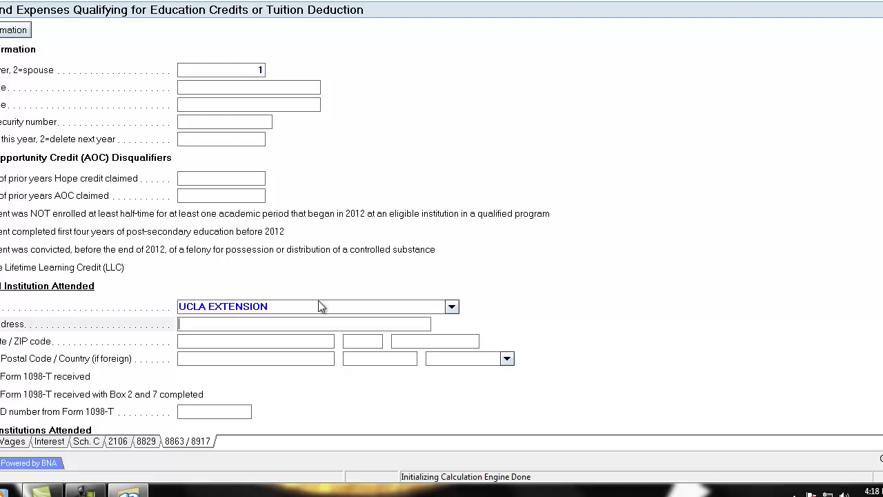
{"action": "type", "text": "5448 BEGLEY WAY"}
{"action": "key", "text": "Tab"}
{"action": "type", "text": "WESTWOOD"}
{"action": "key", "text": "Tab"}
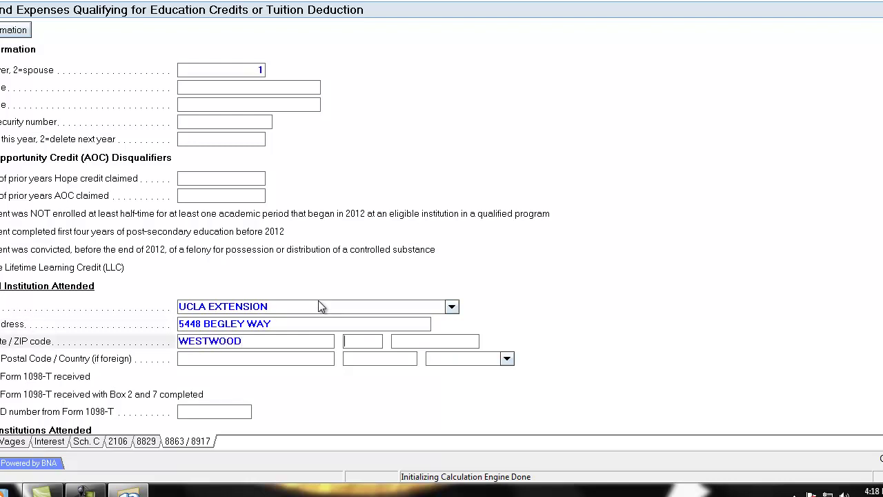
{"action": "type", "text": "CA"}
{"action": "key", "text": "Tab"}
{"action": "type", "text": "91801"}
{"action": "left_click", "coordinate": [244, 359]}
{"action": "scroll", "coordinate": [245, 365], "scroll_direction": "down", "scroll_amount": 1}
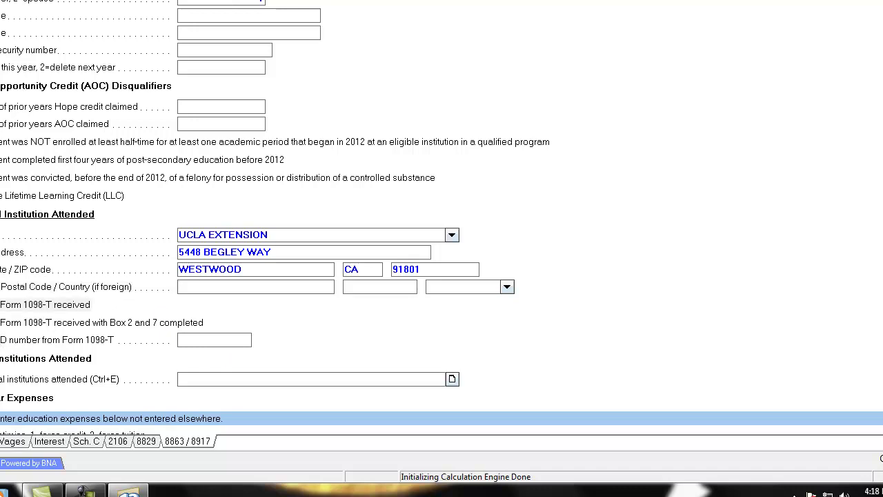
Step: Enter the institution's federal ID number from Form 1098-T
{"action": "left_click", "coordinate": [213, 341]}
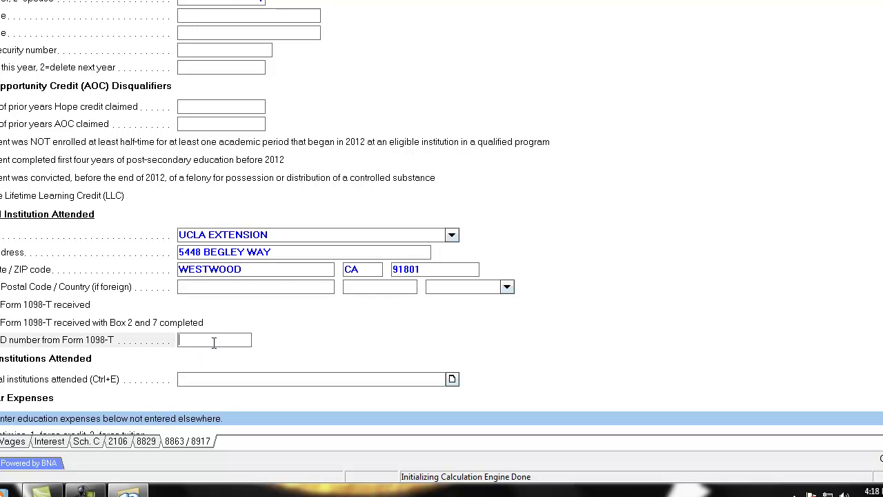
{"action": "key", "text": "Tab"}
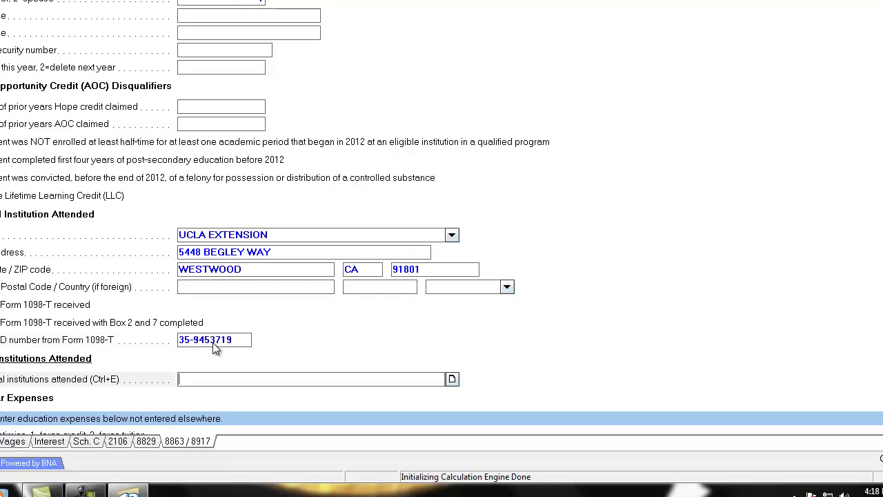
{"action": "scroll", "coordinate": [200, 331], "scroll_direction": "down", "scroll_amount": 2}
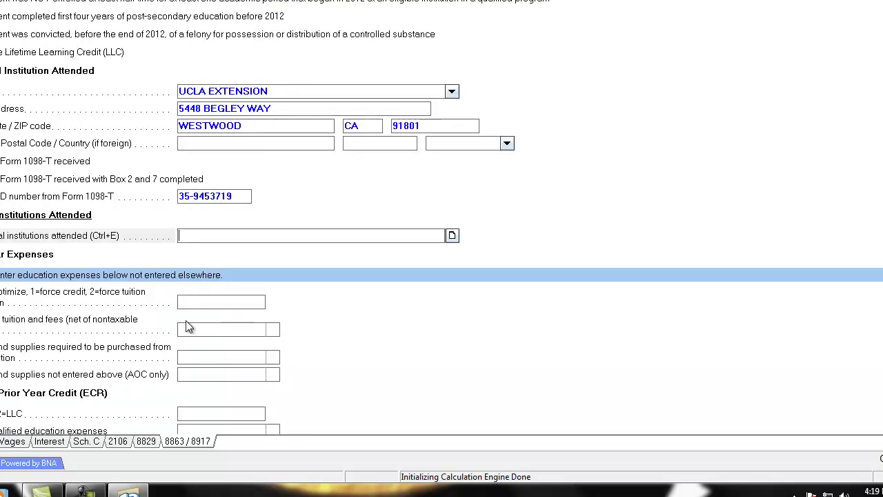
Step: Enter 1,251 of qualified tuition and fees and recheck the amount
{"action": "left_click", "coordinate": [222, 329]}
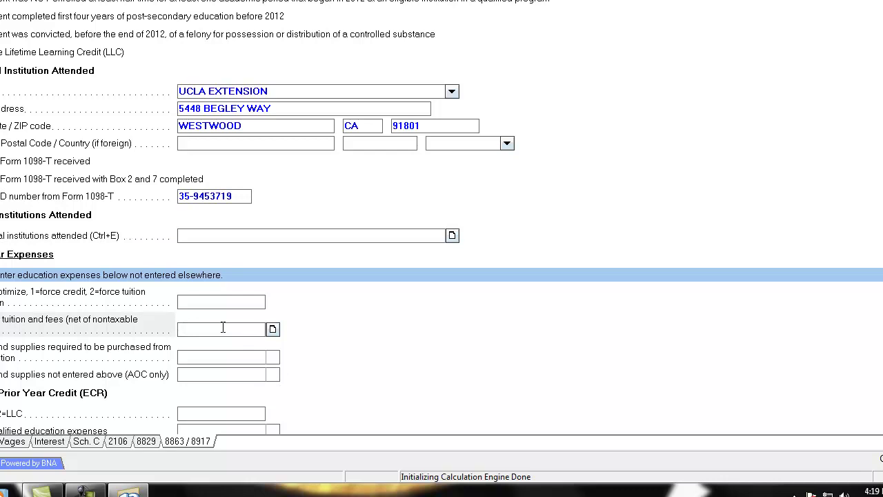
{"action": "type", "text": "1251"}
{"action": "key", "text": "Tab"}
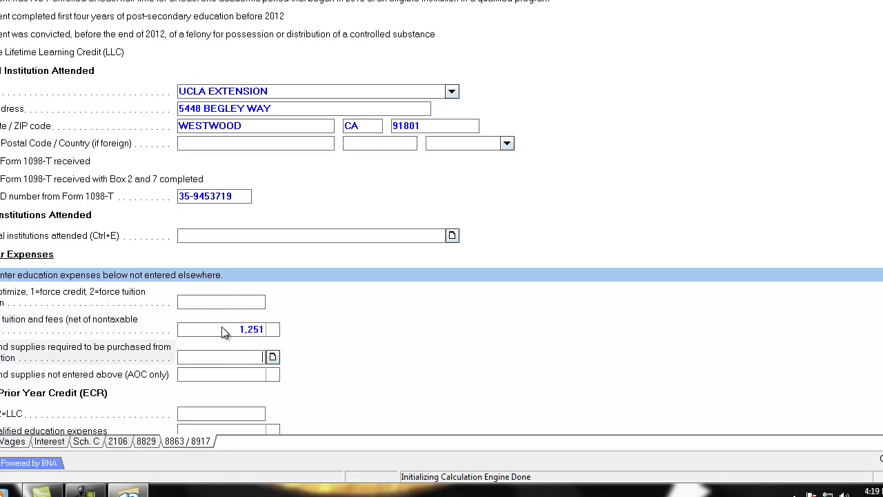
{"action": "scroll", "coordinate": [217, 338], "scroll_direction": "down", "scroll_amount": 1}
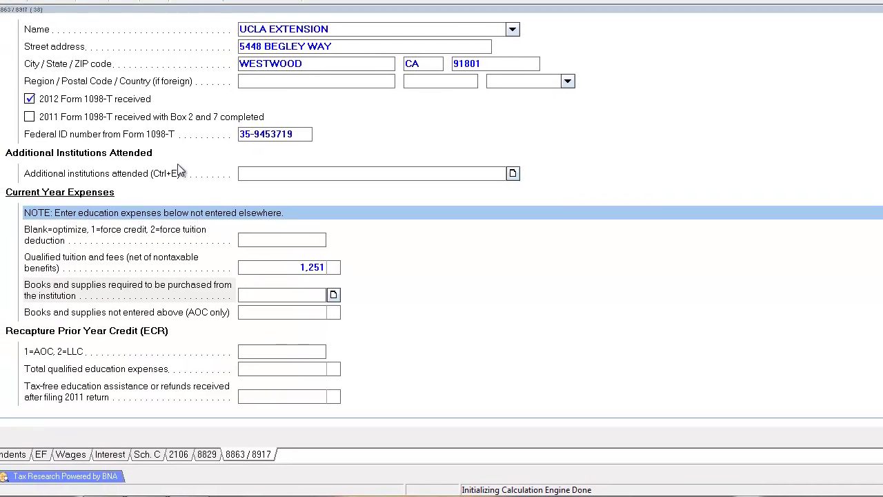
{"action": "left_click", "coordinate": [253, 269]}
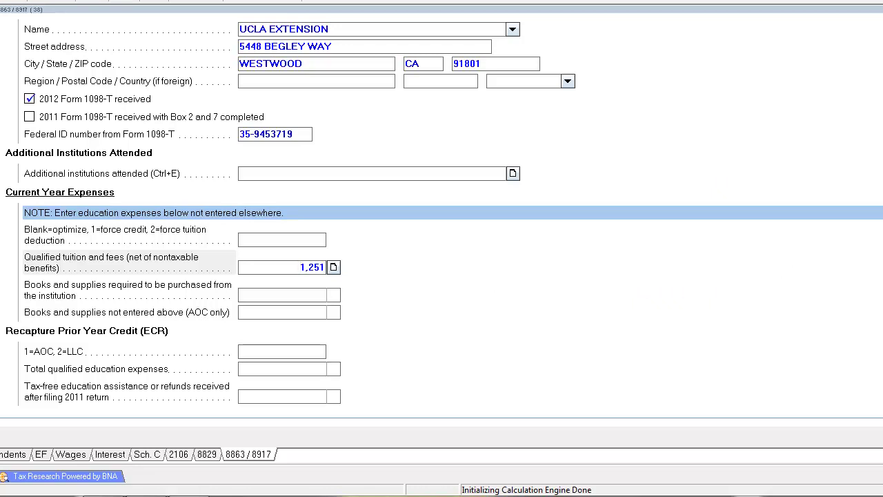
{"action": "left_click", "coordinate": [2, 1]}
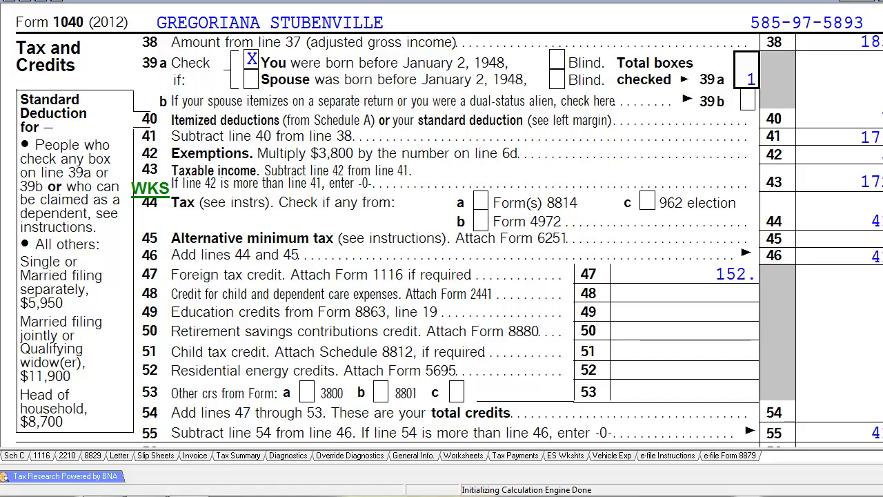
Step: Review Form 1040 from the top of page 1 through the total tax line on page 2
{"action": "key", "text": "Page_Up"}
{"action": "scroll", "coordinate": [449, 228], "scroll_direction": "down", "scroll_amount": 15}
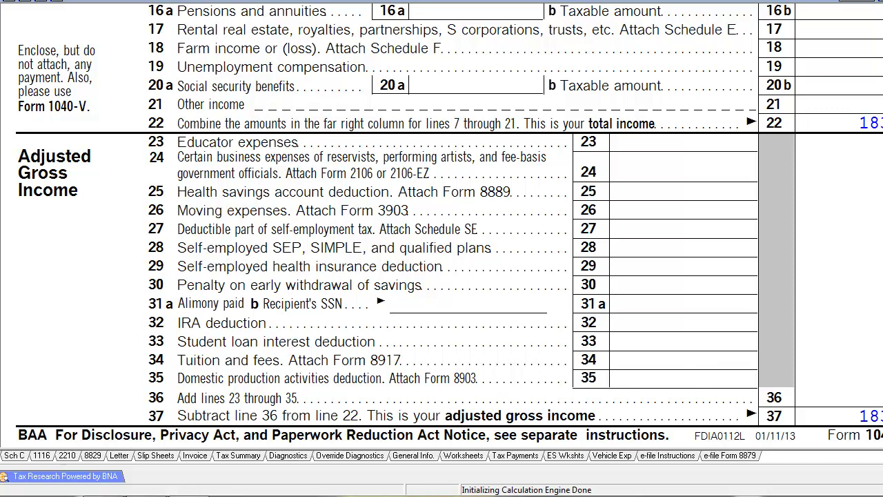
{"action": "scroll", "coordinate": [641, 329], "scroll_direction": "down", "scroll_amount": 1}
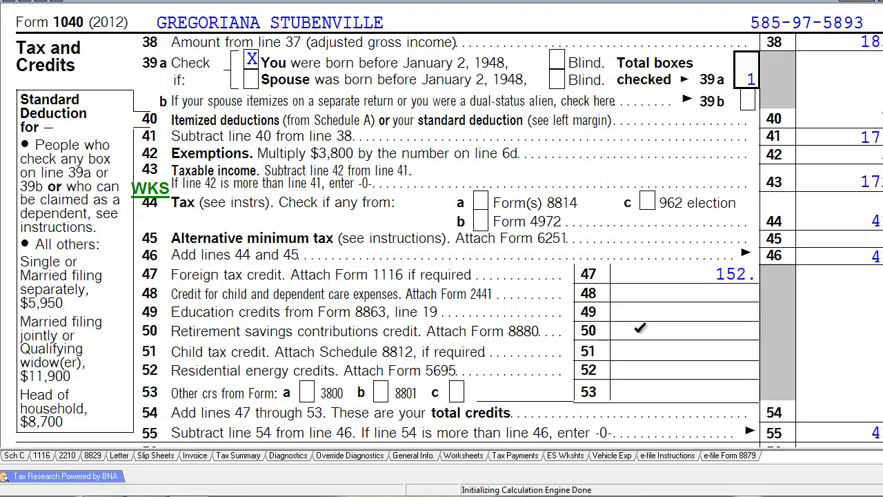
{"action": "scroll", "coordinate": [641, 329], "scroll_direction": "down", "scroll_amount": 2}
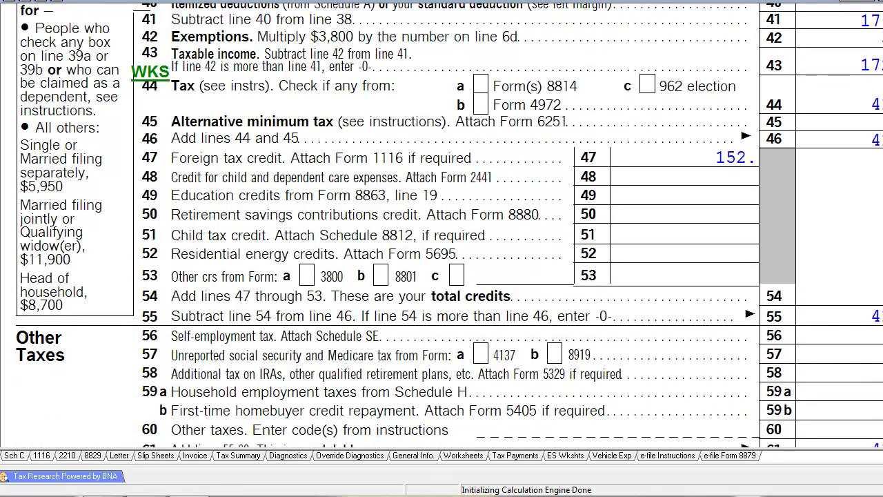
{"action": "scroll", "coordinate": [841, 191], "scroll_direction": "down", "scroll_amount": 3}
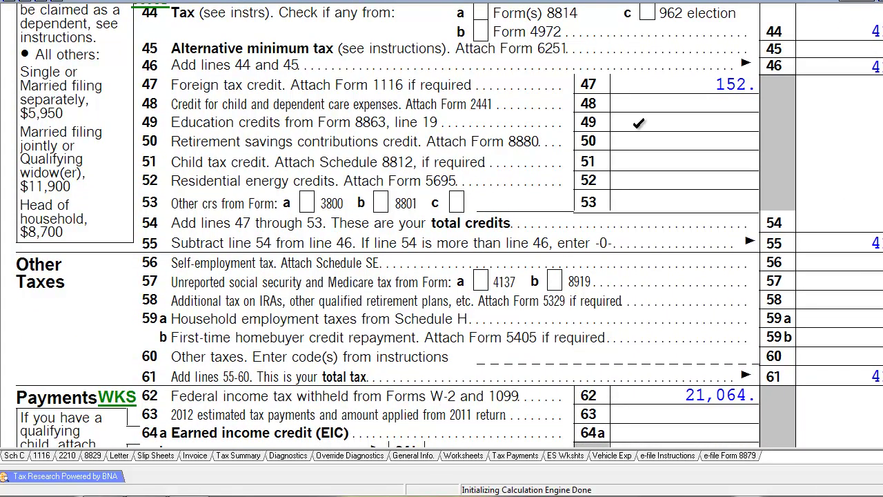
{"action": "left_click", "coordinate": [48, 1]}
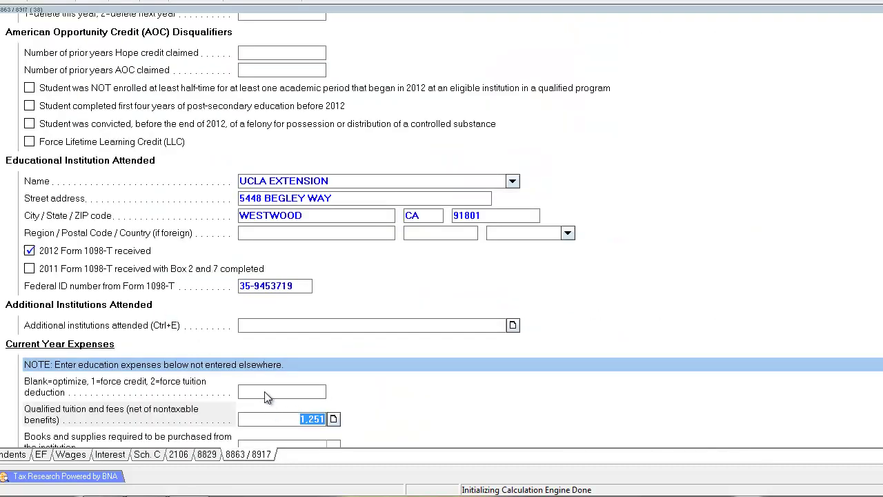
Step: Mark that the student finished the first four years of post-secondary education before 2012
{"action": "scroll", "coordinate": [267, 397], "scroll_direction": "up", "scroll_amount": 6}
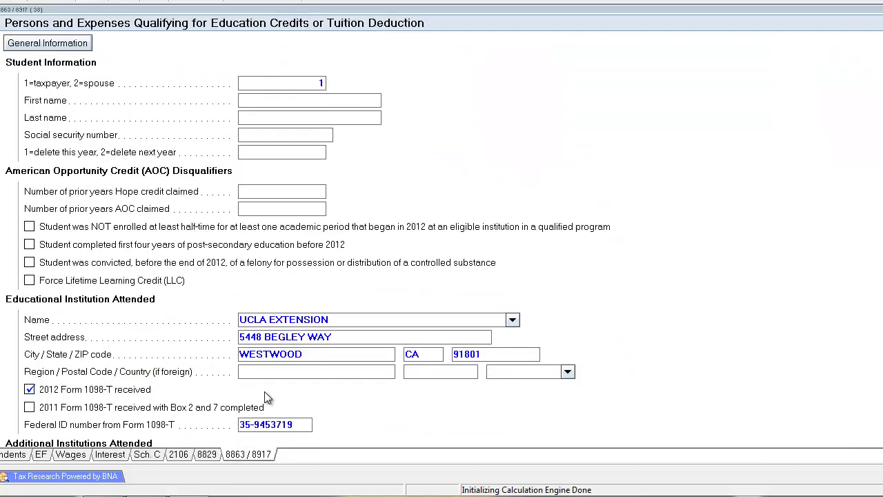
{"action": "left_click", "coordinate": [29, 245]}
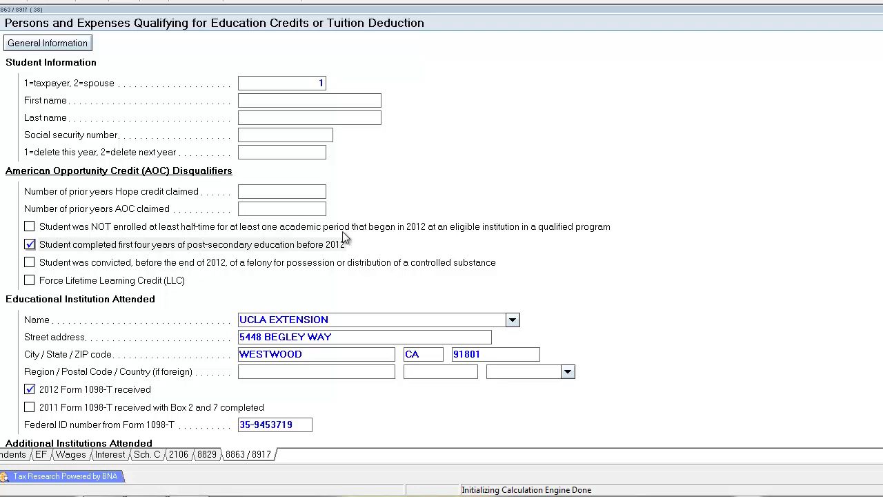
{"action": "scroll", "coordinate": [276, 232], "scroll_direction": "down", "scroll_amount": 3}
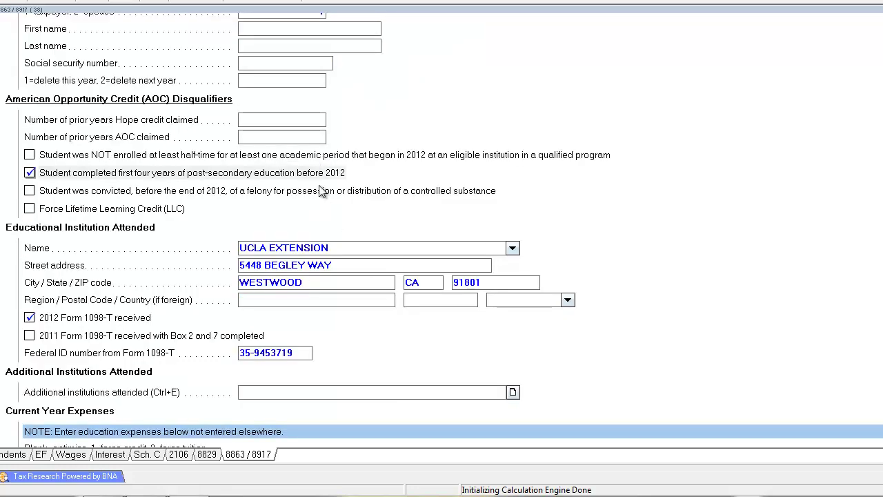
{"action": "scroll", "coordinate": [321, 190], "scroll_direction": "down", "scroll_amount": 3}
{"action": "scroll", "coordinate": [348, 116], "scroll_direction": "down", "scroll_amount": 3}
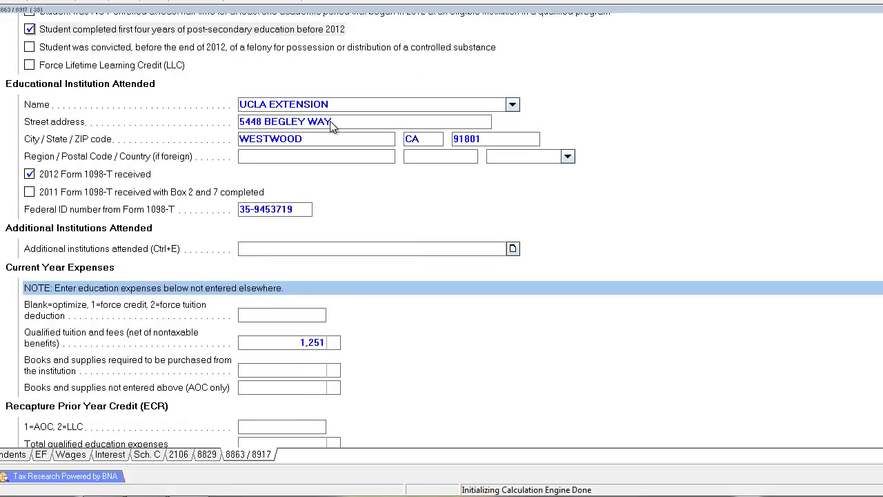
{"action": "scroll", "coordinate": [207, 166], "scroll_direction": "up", "scroll_amount": 9}
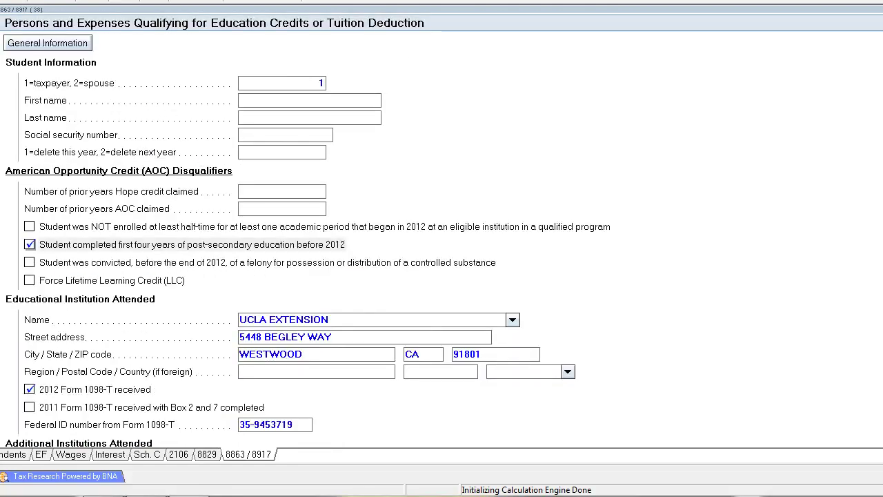
Step: Recalculate the return and view the diagnostics, including the Form 8839 and tuition deduction warnings
{"action": "key", "text": "ctrl+Page_Up"}
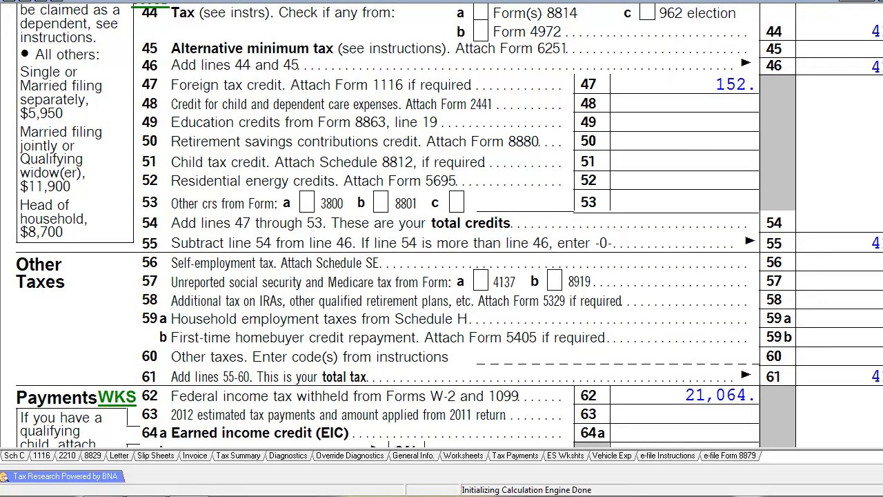
{"action": "scroll", "coordinate": [301, 237], "scroll_direction": "up", "scroll_amount": 3}
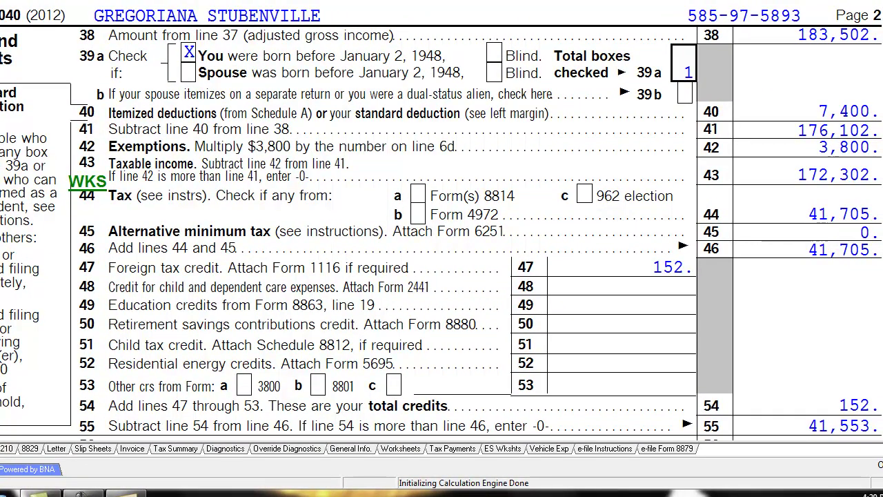
{"action": "scroll", "coordinate": [459, 136], "scroll_direction": "down", "scroll_amount": 3}
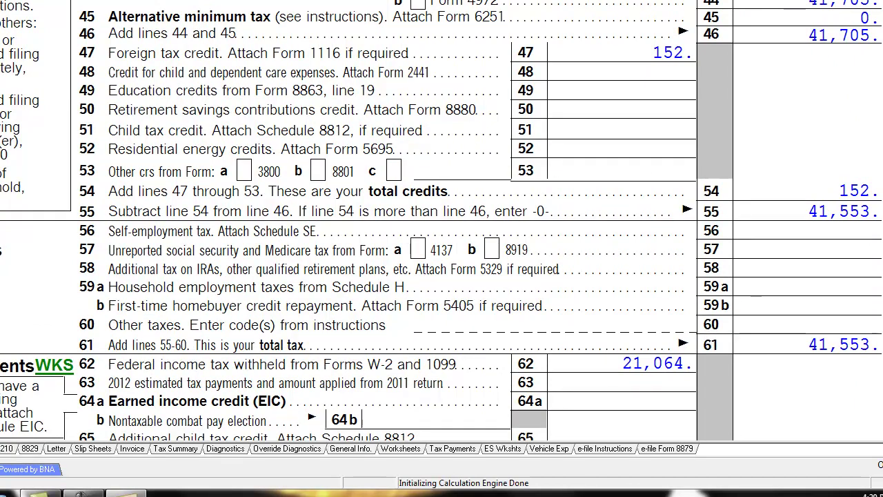
{"action": "left_click", "coordinate": [225, 448]}
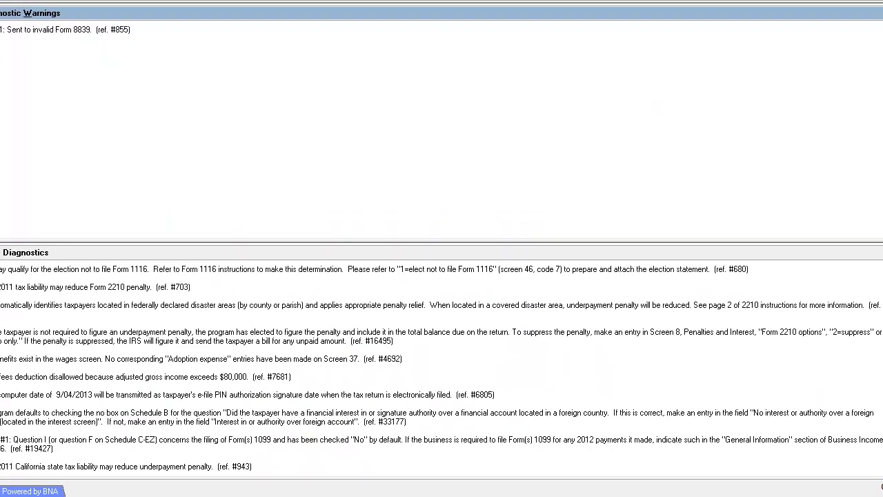
Step: Reopen the diagnostics and follow the Form W-2 #1 warning to the Wages screen with code T 10,000
{"action": "scroll", "coordinate": [442, 368], "scroll_direction": "down", "scroll_amount": 1}
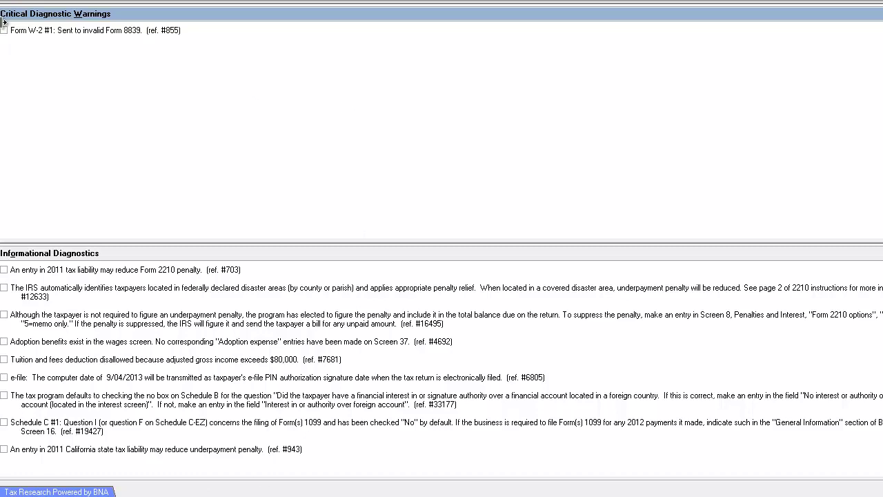
{"action": "key", "text": "Escape"}
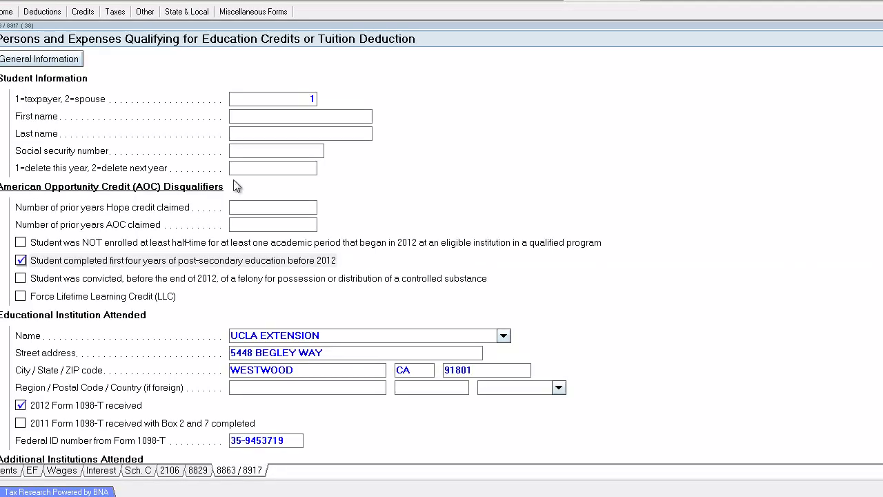
{"action": "left_click", "coordinate": [279, 118]}
{"action": "key", "text": "Escape"}
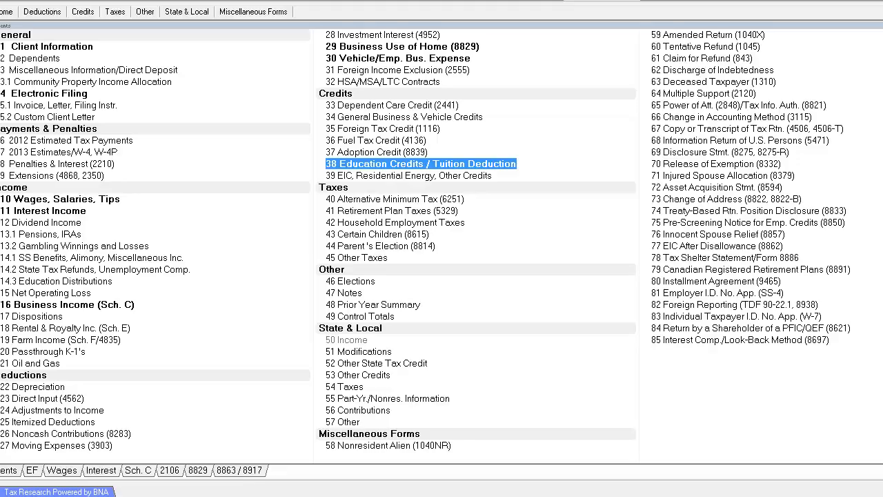
{"action": "key", "text": "ctrl+d"}
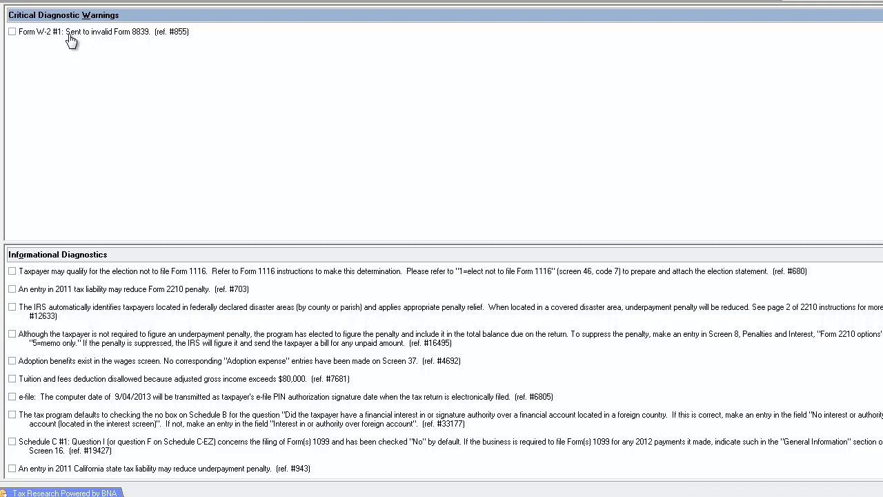
{"action": "left_click", "coordinate": [69, 36]}
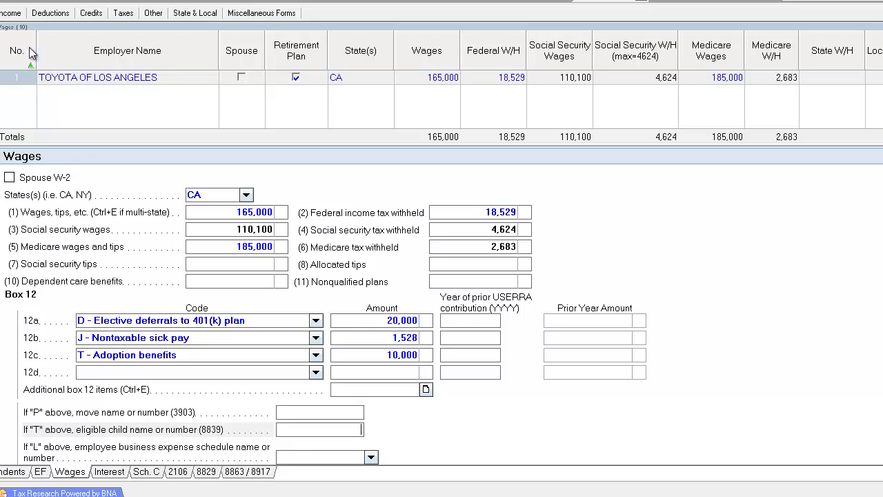
Step: Head back toward the diagnostics list from the W-2 Wages screen
{"action": "left_click", "coordinate": [131, 3]}
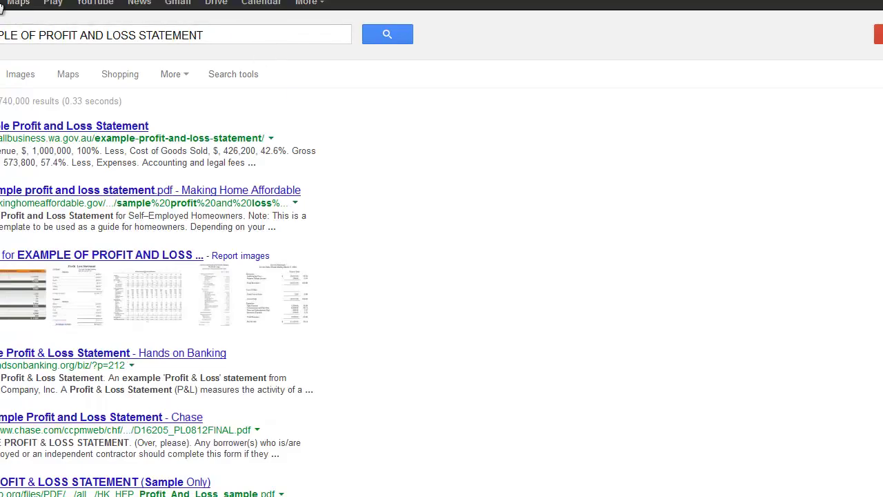
Step: Search Google for 'WHEN CAN YOU TAKE ADOPTION CREDIT?' and open the About Taxes Adoption Tax Credit article
{"action": "left_click", "coordinate": [341, 39]}
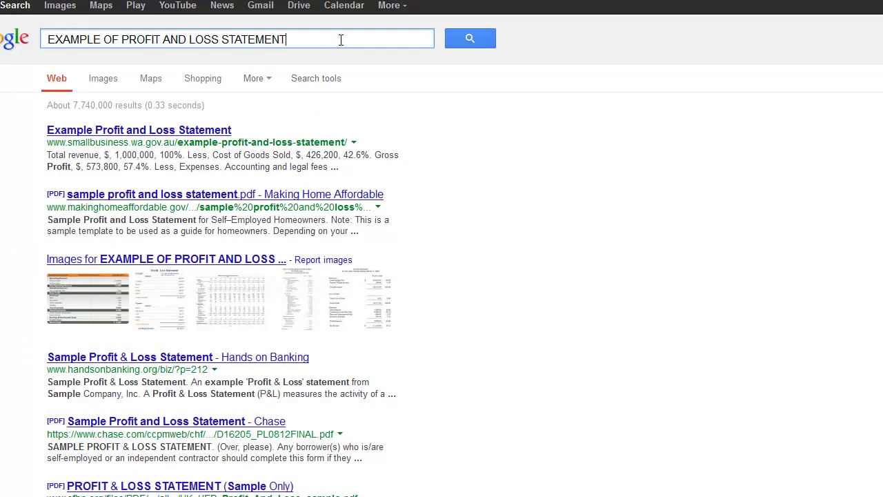
{"action": "key", "text": "ctrl+a"}
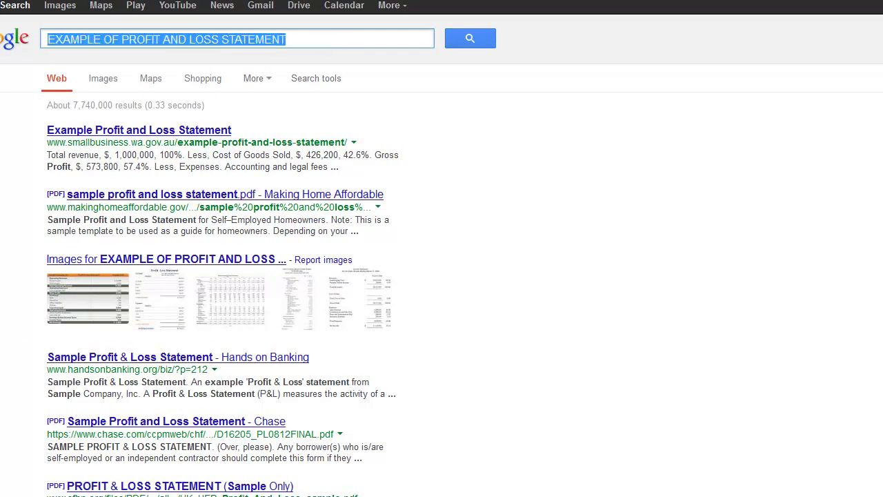
{"action": "type", "text": "WHEN CAN YOU"}
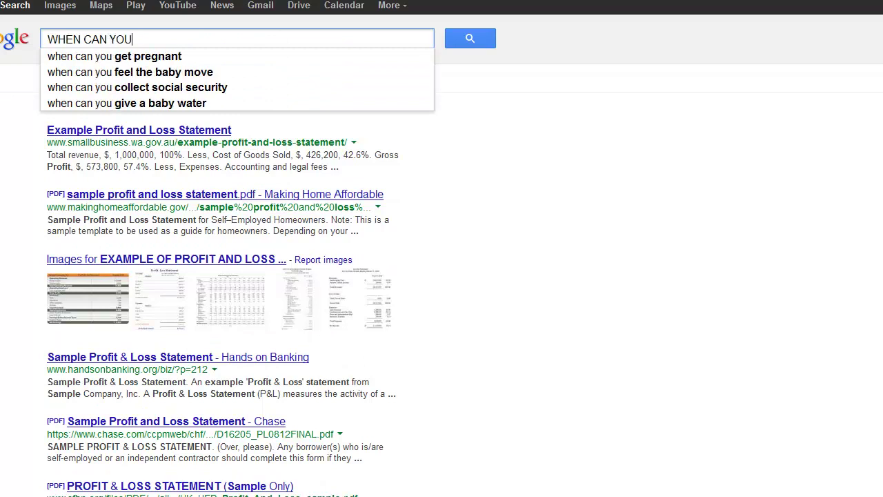
{"action": "type", "text": " TAKE ADOPTION CRED"}
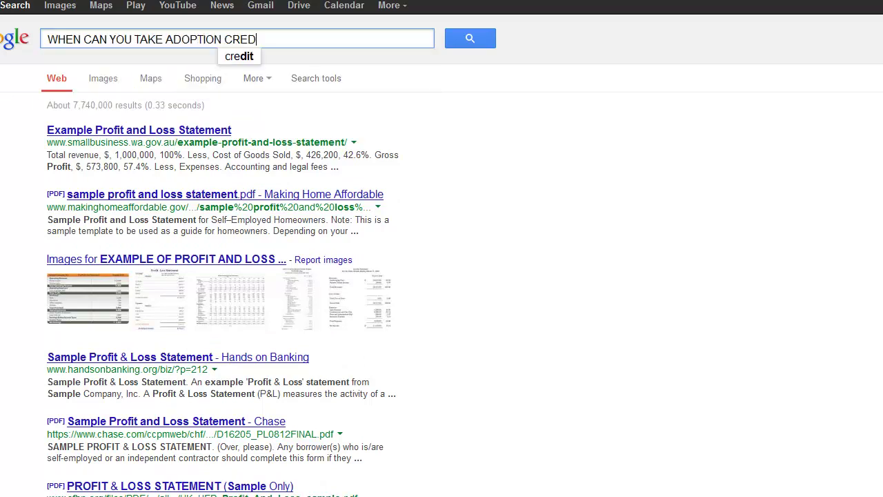
{"action": "type", "text": "IT?"}
{"action": "key", "text": "Return"}
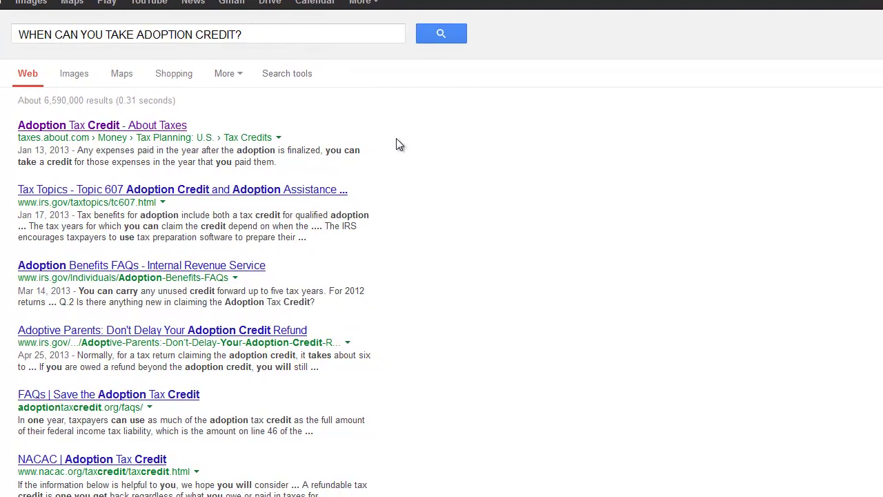
{"action": "left_click", "coordinate": [158, 135]}
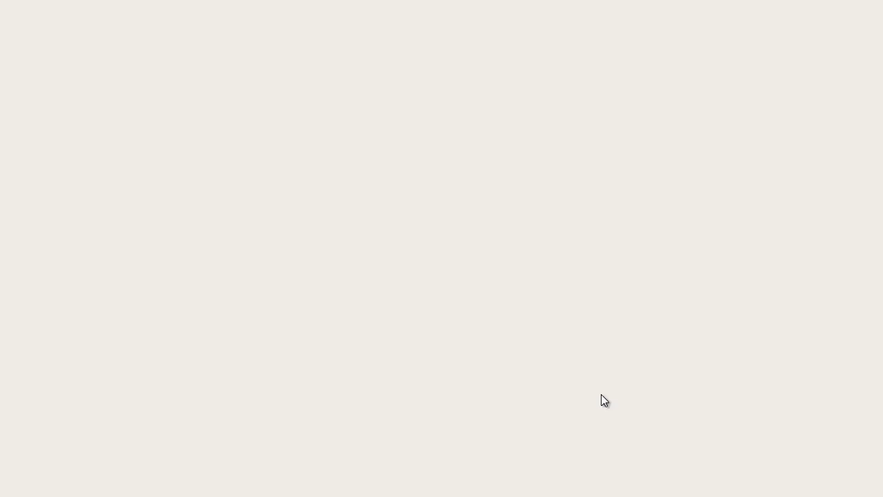
Step: Scroll the article and highlight the sentence on when to claim the adoption credit
{"action": "scroll", "coordinate": [490, 402], "scroll_direction": "down", "scroll_amount": 3}
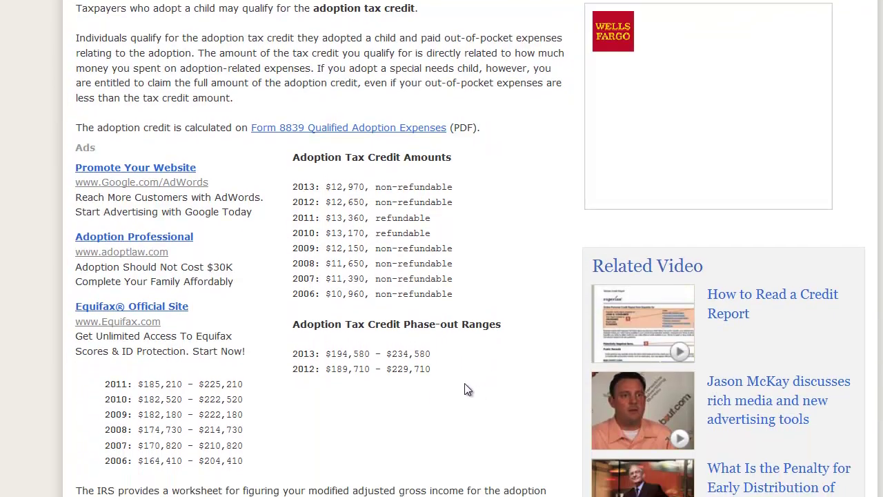
{"action": "scroll", "coordinate": [376, 369], "scroll_direction": "down", "scroll_amount": 3}
{"action": "scroll", "coordinate": [376, 373], "scroll_direction": "up", "scroll_amount": 2}
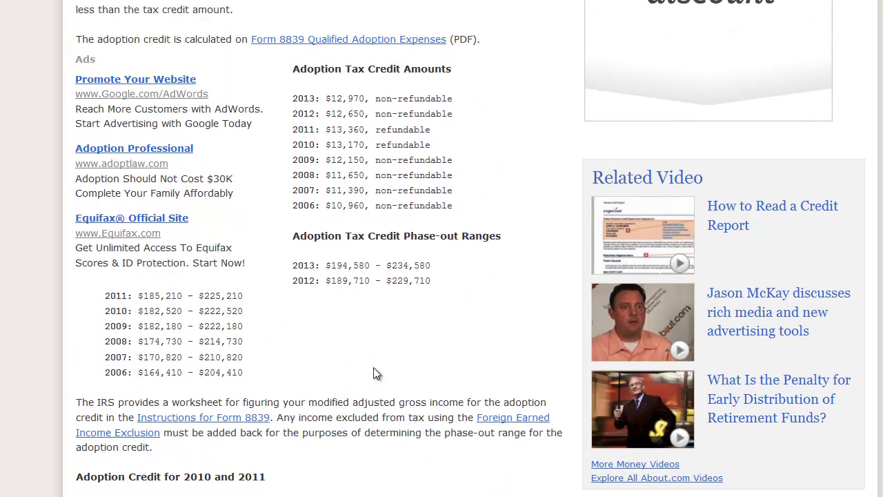
{"action": "scroll", "coordinate": [376, 372], "scroll_direction": "down", "scroll_amount": 9}
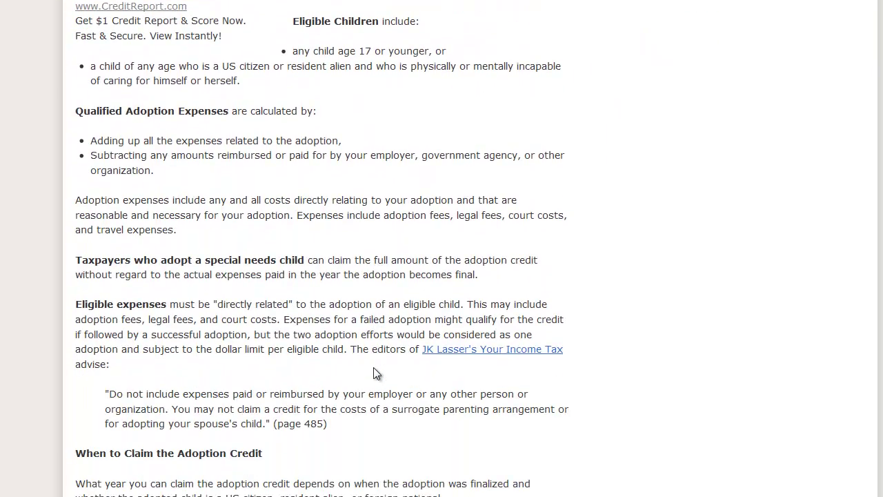
{"action": "scroll", "coordinate": [373, 371], "scroll_direction": "down", "scroll_amount": 2}
{"action": "scroll", "coordinate": [281, 281], "scroll_direction": "down", "scroll_amount": 2}
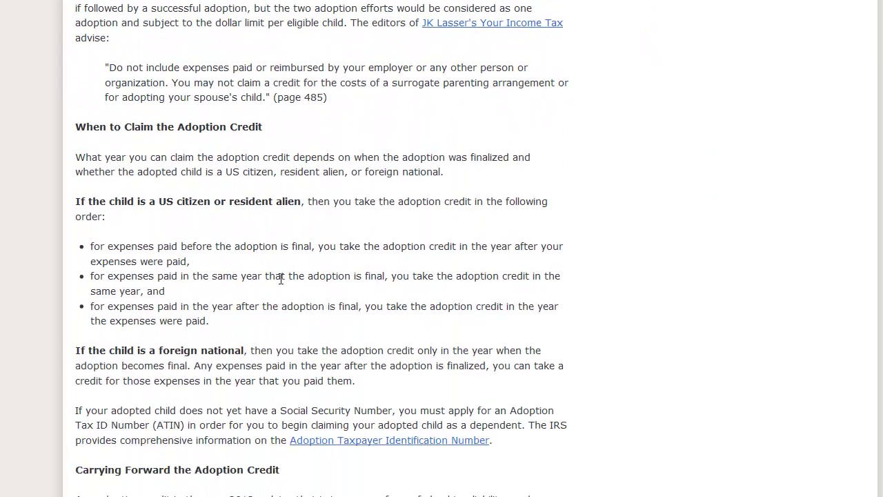
{"action": "left_click_drag", "start_coordinate": [78, 135], "coordinate": [438, 156]}
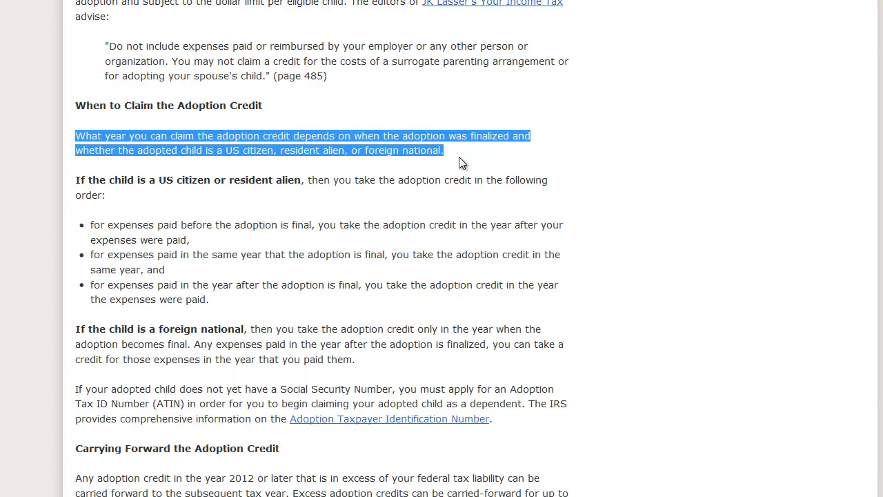
{"action": "left_click", "coordinate": [355, 256]}
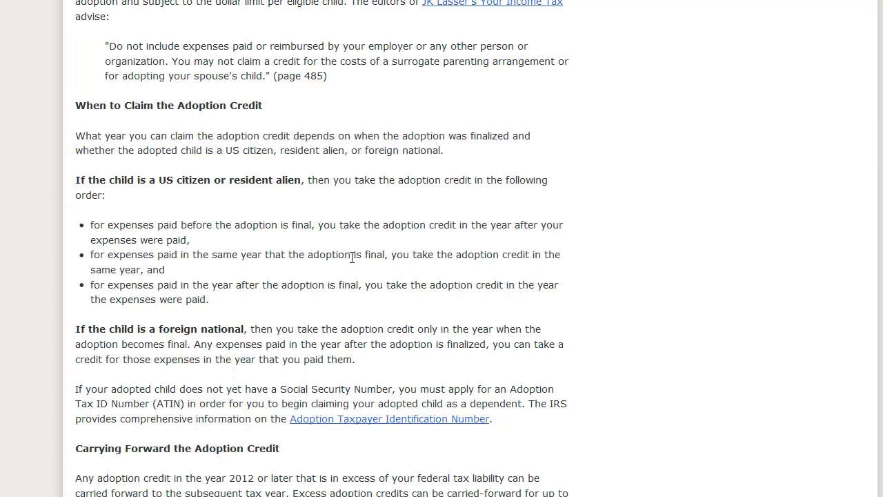
Step: Highlight the foreign-national adoption rule, then return to the Lacerte tax return
{"action": "scroll", "coordinate": [341, 279], "scroll_direction": "down", "scroll_amount": 3}
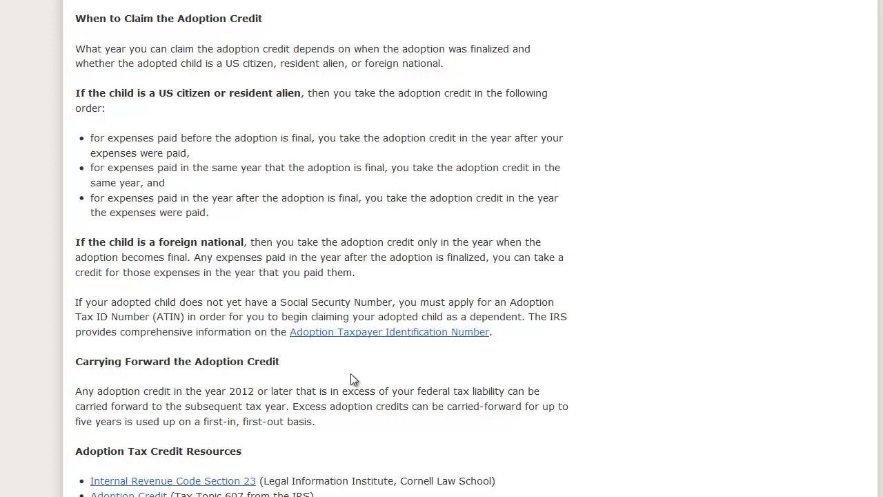
{"action": "left_click_drag", "start_coordinate": [76, 242], "coordinate": [338, 278]}
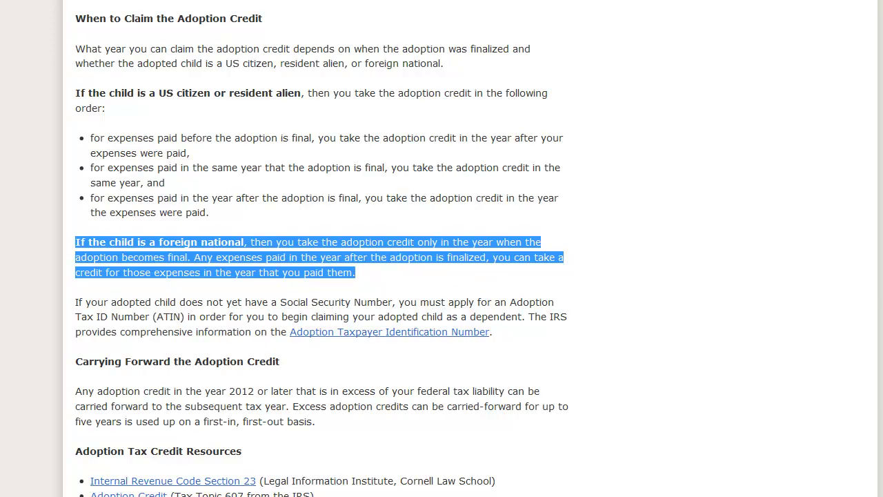
{"action": "left_click", "coordinate": [289, 495]}
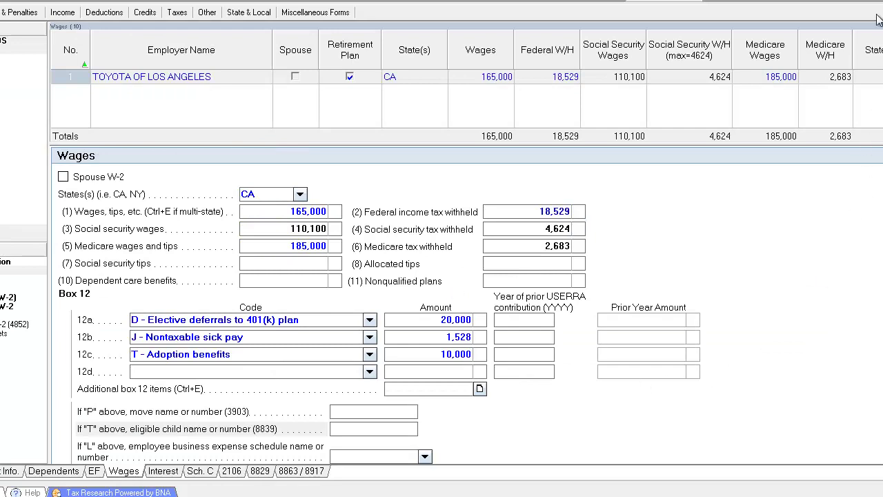
Step: Delete the T adoption benefits code and its 10,000 amount from W-2 Box 12c
{"action": "left_click", "coordinate": [272, 362]}
{"action": "key", "text": "Delete"}
{"action": "left_click", "coordinate": [434, 366]}
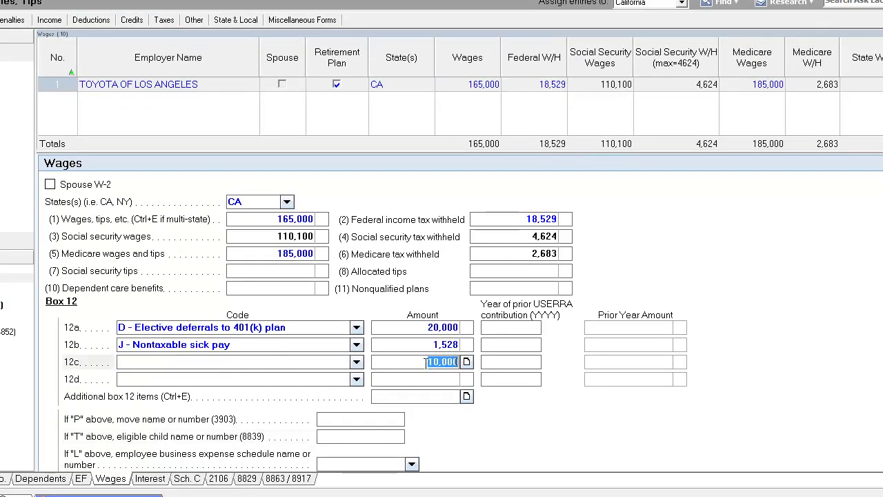
{"action": "key", "text": "Delete"}
{"action": "left_click", "coordinate": [55, 6]}
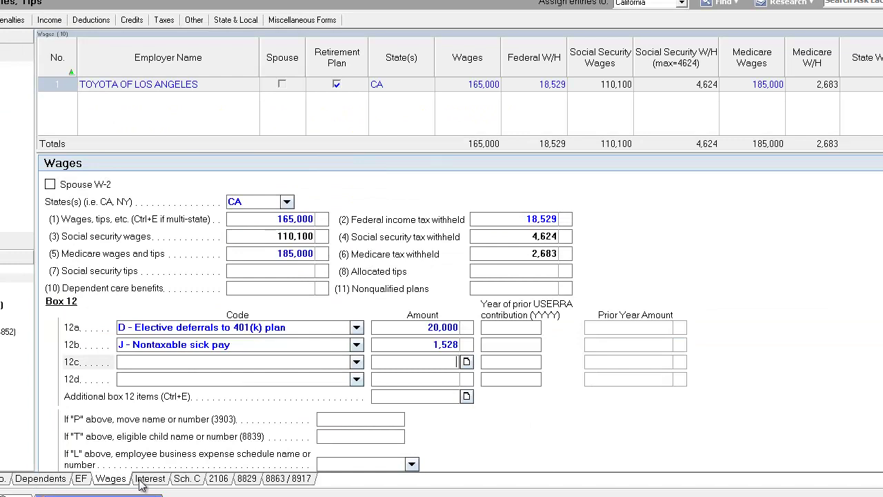
Step: Check the Bank of England 18,502 interest entry and its foreign country field
{"action": "left_click", "coordinate": [141, 483]}
{"action": "left_click", "coordinate": [398, 87]}
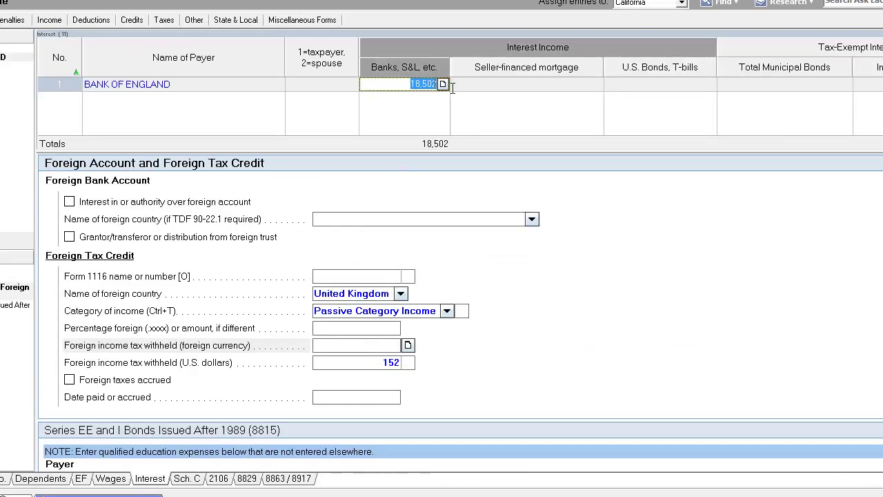
{"action": "left_click", "coordinate": [386, 88]}
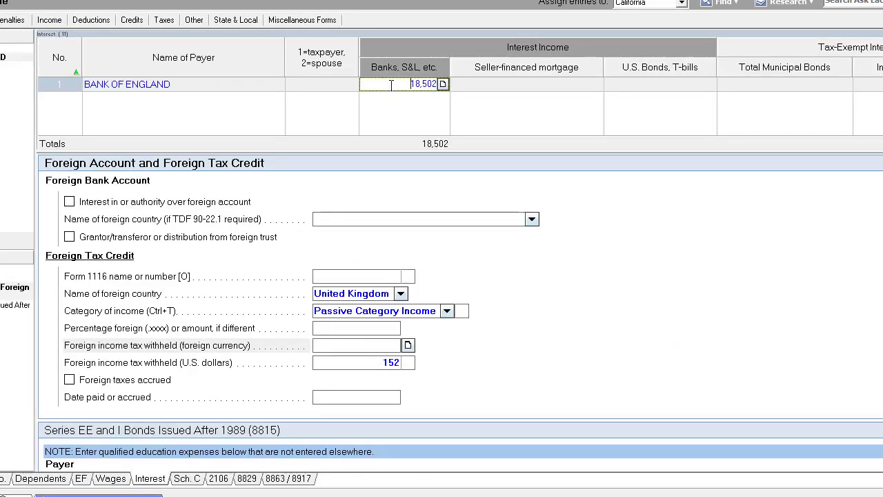
{"action": "left_click", "coordinate": [388, 220]}
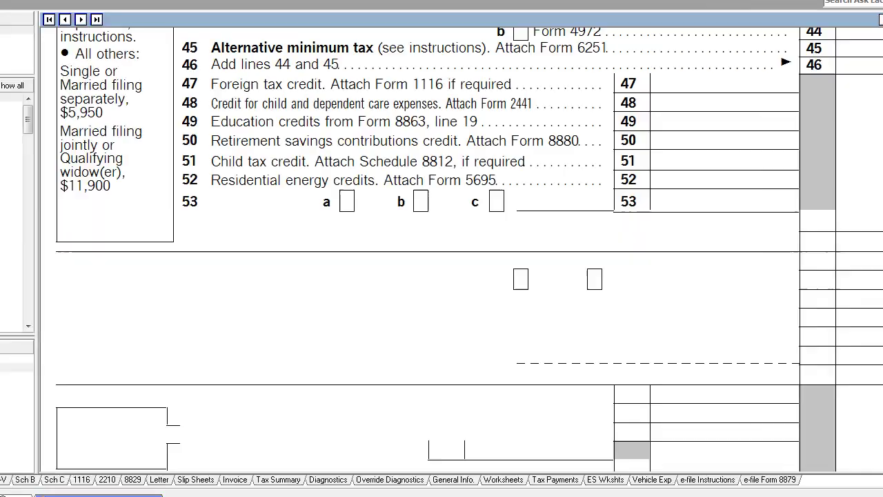
Step: Scroll Schedule B to Part III and bring up options for the line 7a foreign account answer
{"action": "left_click", "coordinate": [32, 480]}
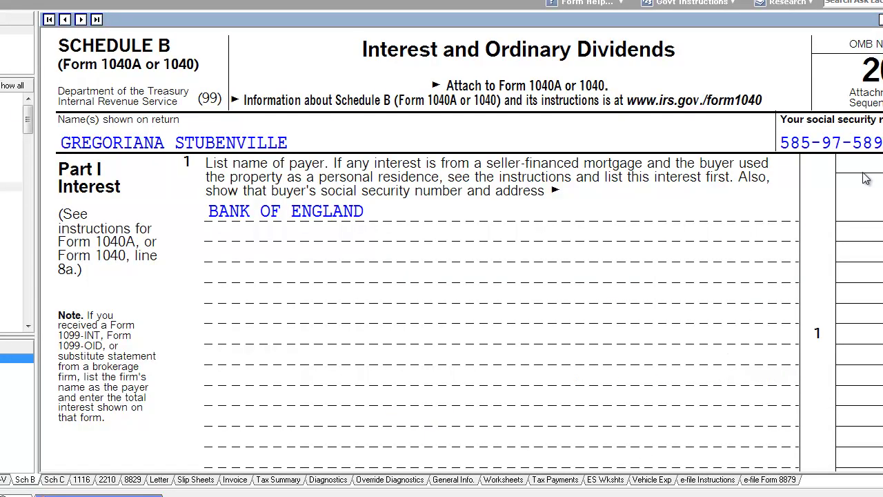
{"action": "scroll", "coordinate": [469, 249], "scroll_direction": "down", "scroll_amount": 10}
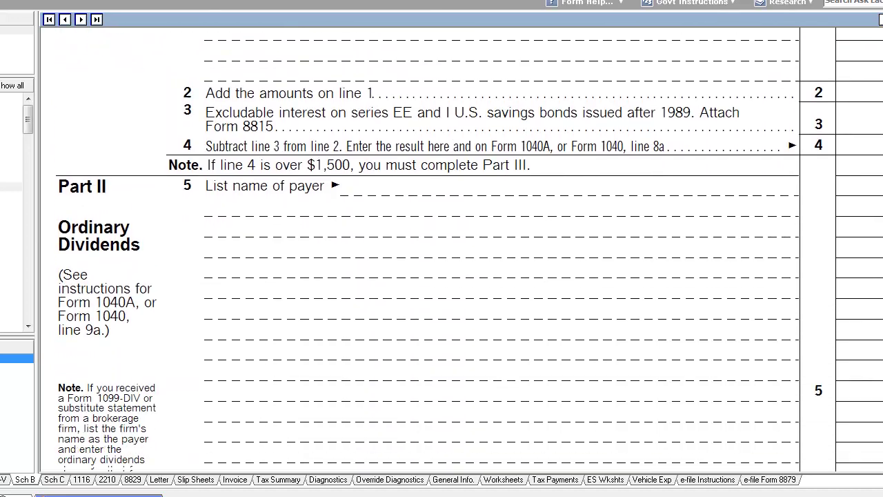
{"action": "scroll", "coordinate": [469, 248], "scroll_direction": "down", "scroll_amount": 1}
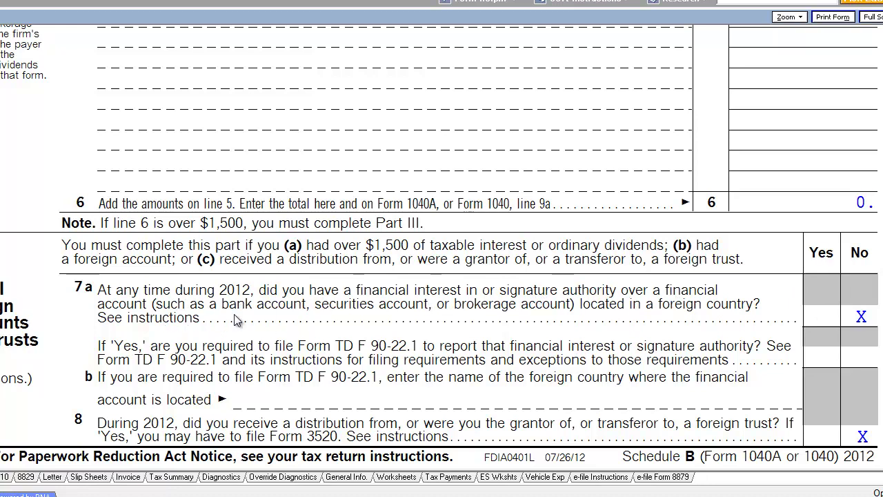
{"action": "right_click", "coordinate": [835, 315]}
Step: Jump from the line 7a answer to its input screen and scroll through it
{"action": "left_click", "coordinate": [830, 324]}
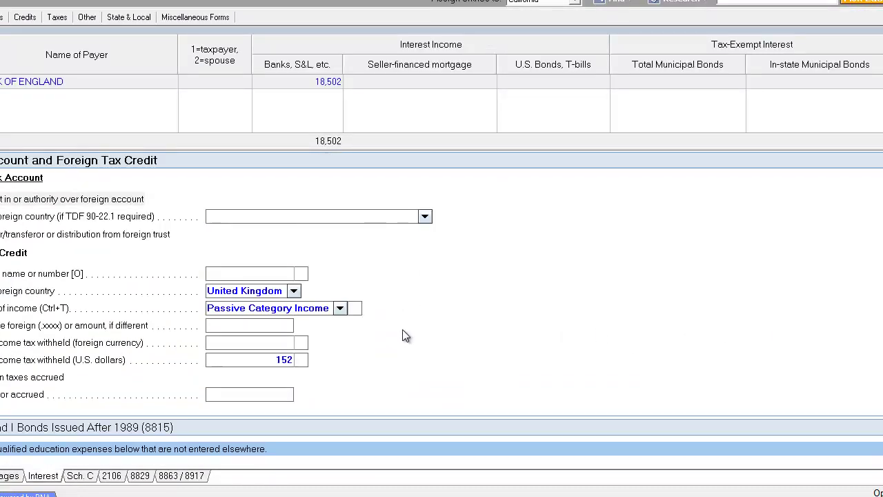
{"action": "scroll", "coordinate": [283, 398], "scroll_direction": "down", "scroll_amount": 3}
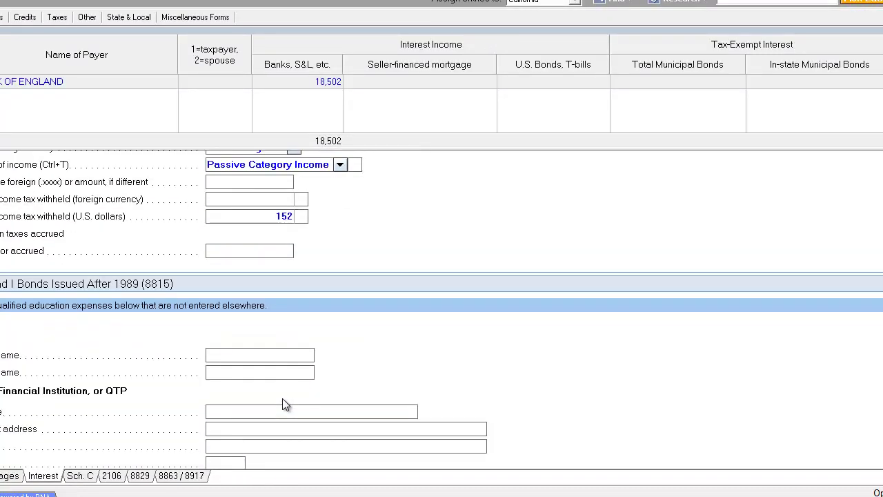
{"action": "scroll", "coordinate": [241, 334], "scroll_direction": "down", "scroll_amount": 2}
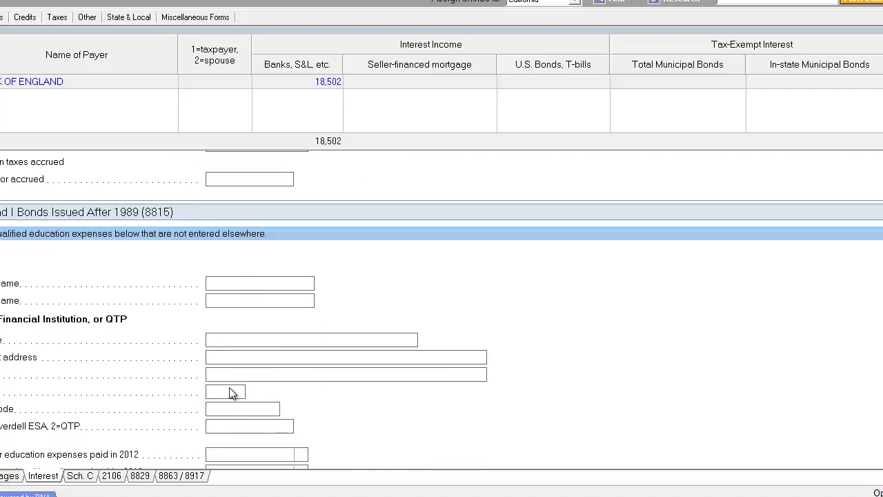
{"action": "scroll", "coordinate": [232, 386], "scroll_direction": "down", "scroll_amount": 2}
{"action": "left_click", "coordinate": [241, 269]}
{"action": "scroll", "coordinate": [236, 340], "scroll_direction": "up", "scroll_amount": 2}
{"action": "scroll", "coordinate": [236, 340], "scroll_direction": "up", "scroll_amount": 3}
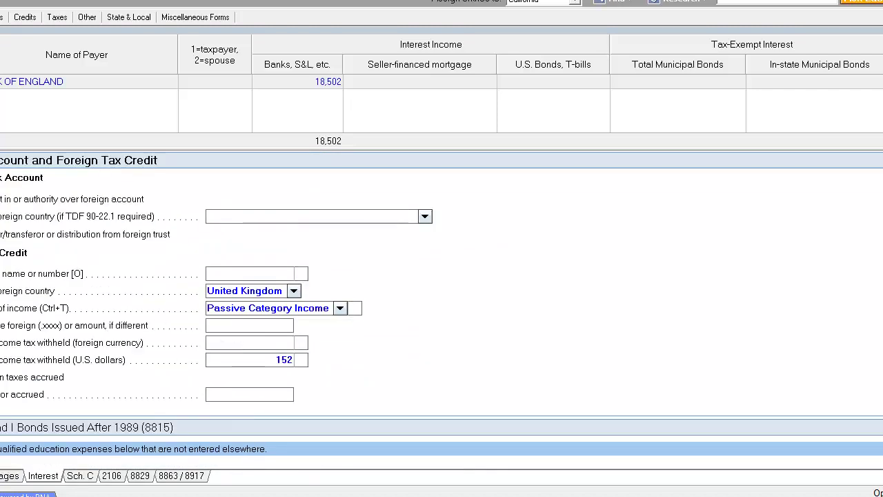
Step: Set the foreign account's country to United Kingdom, then switch to the Schedule B form view
{"action": "left_click", "coordinate": [3, 198]}
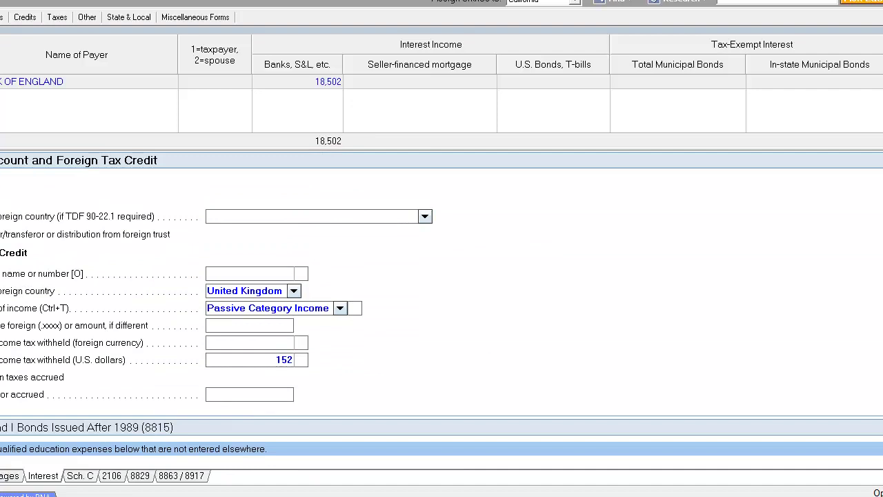
{"action": "left_click", "coordinate": [385, 216]}
{"action": "type", "text": "United Arab Emirates"}
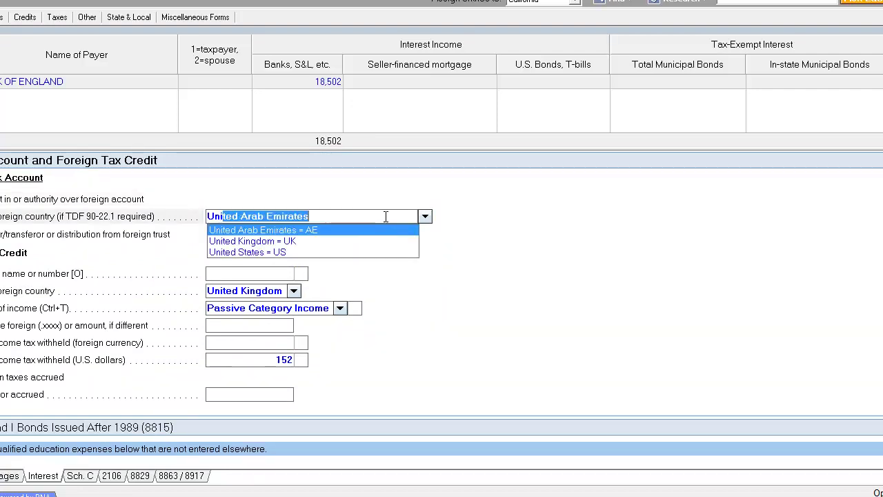
{"action": "left_click", "coordinate": [360, 241]}
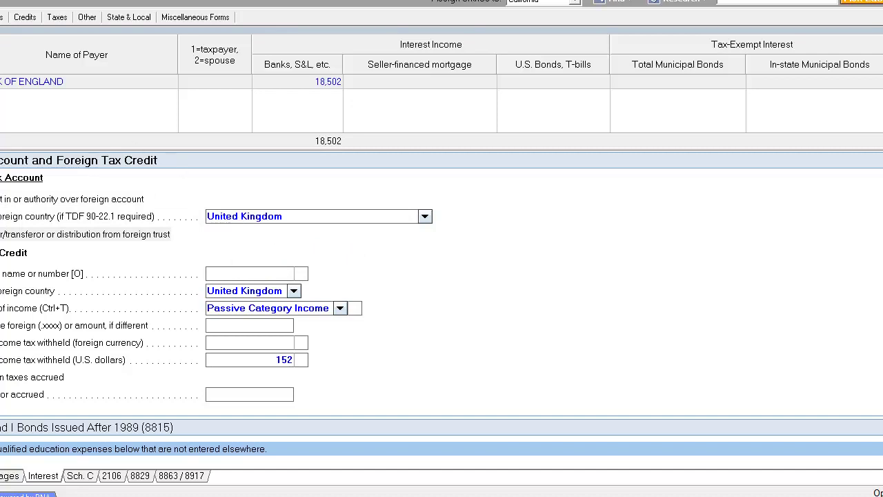
{"action": "key", "text": "F9"}
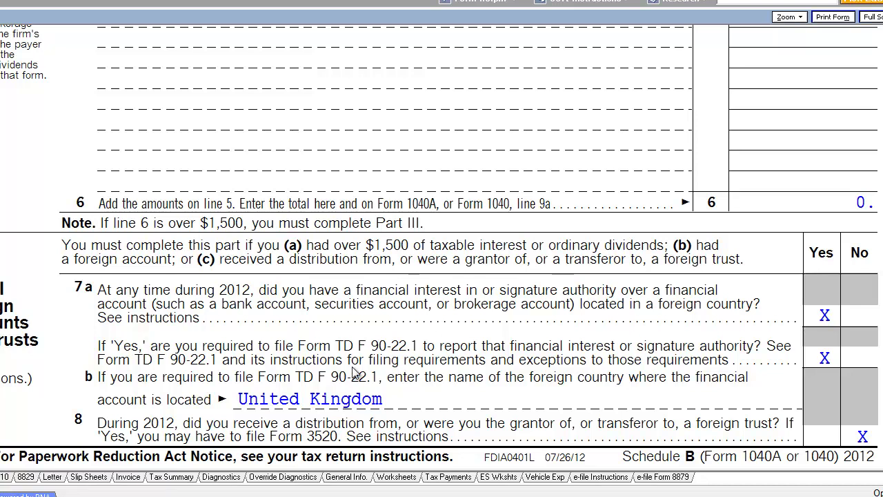
Step: Scroll through Schedule B Parts I–III, from the Bank of England interest to line 7b
{"action": "scroll", "coordinate": [442, 248], "scroll_direction": "up", "scroll_amount": 10}
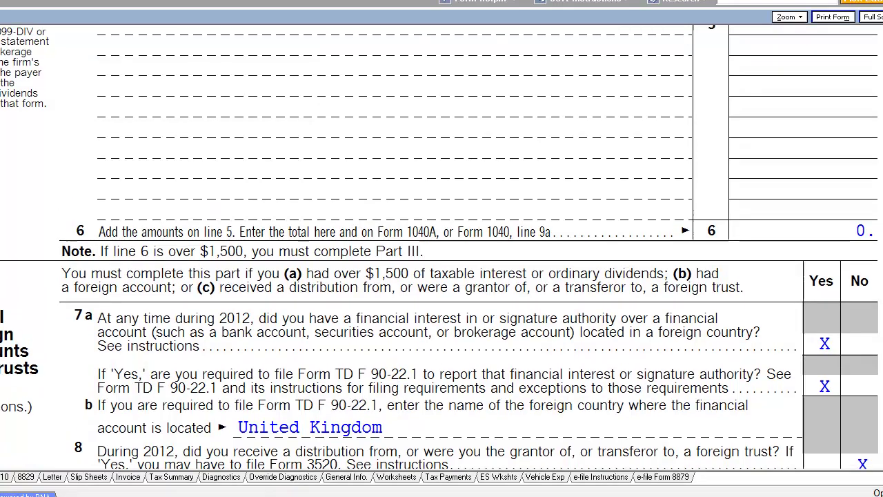
{"action": "scroll", "coordinate": [441, 248], "scroll_direction": "down", "scroll_amount": 3}
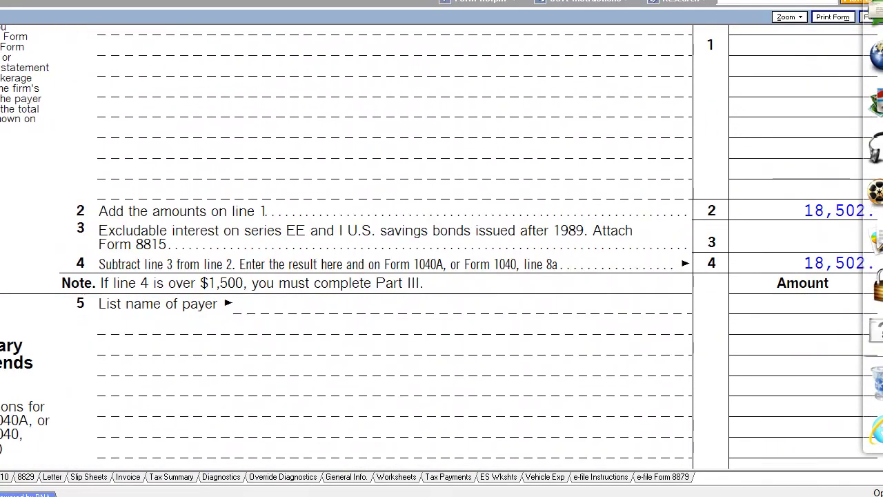
{"action": "scroll", "coordinate": [442, 249], "scroll_direction": "up", "scroll_amount": 4}
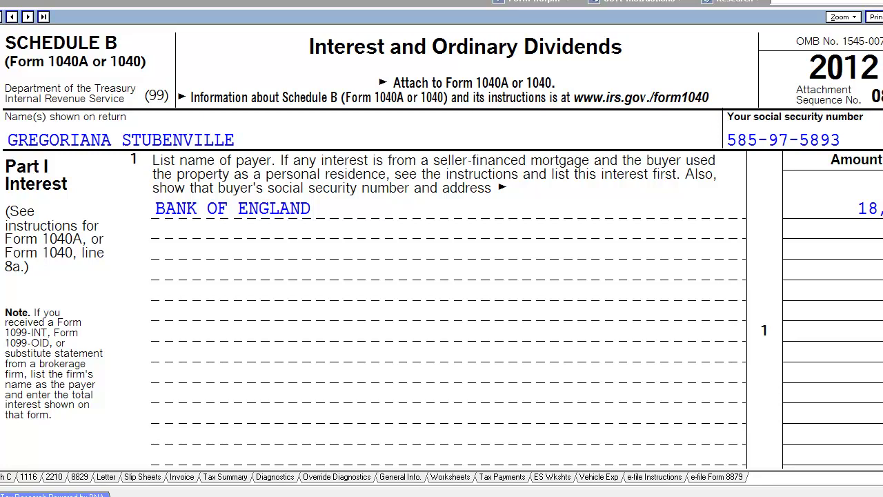
{"action": "scroll", "coordinate": [441, 248], "scroll_direction": "down", "scroll_amount": 8}
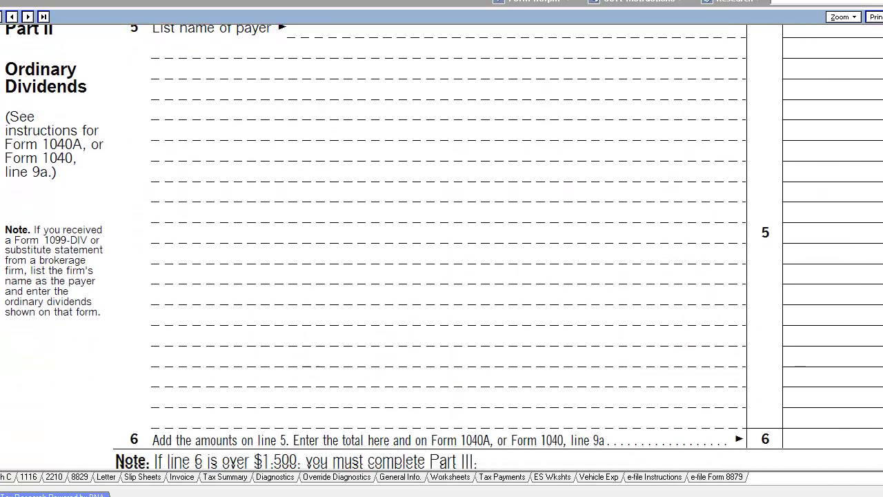
{"action": "scroll", "coordinate": [441, 249], "scroll_direction": "up", "scroll_amount": 1}
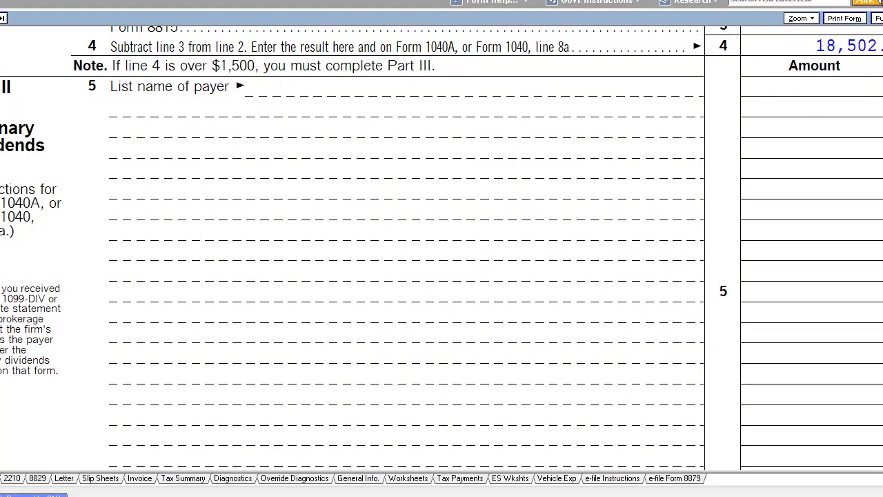
{"action": "scroll", "coordinate": [442, 249], "scroll_direction": "down", "scroll_amount": 5}
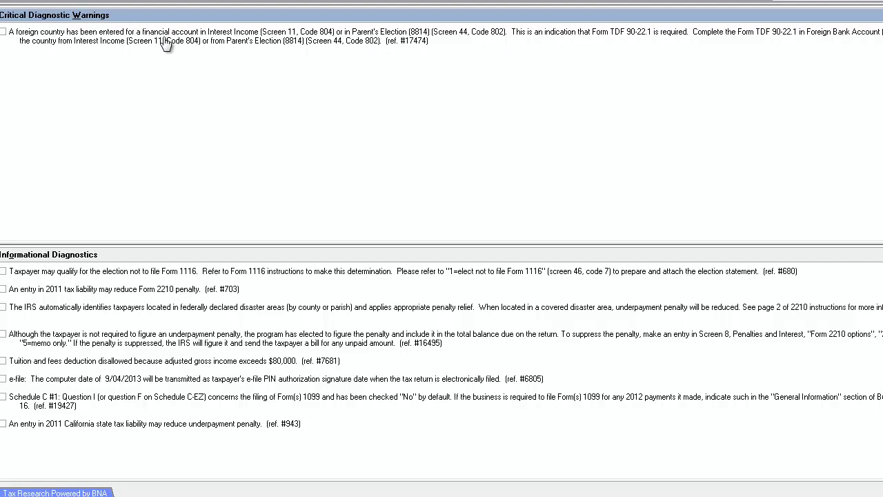
Step: From the TDF 90-22.1 warning, toggle 'Print TD F 90-22.1 with complete return' on, then back off
{"action": "double_click", "coordinate": [90, 39]}
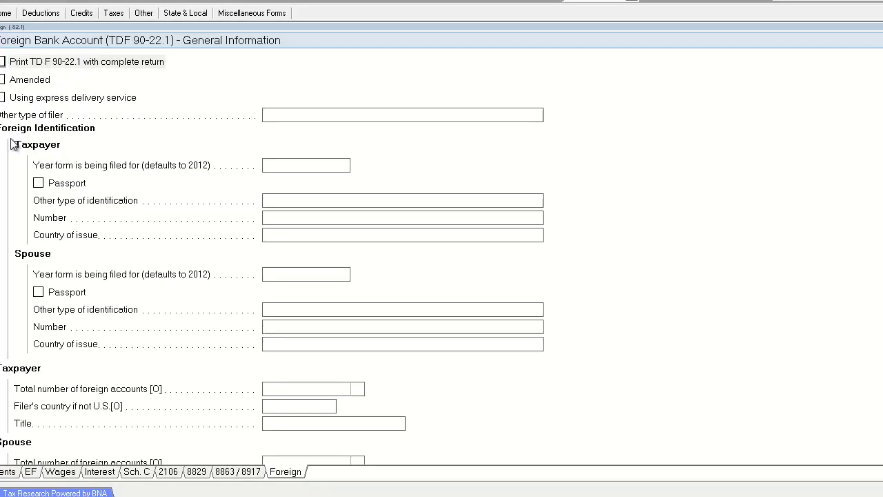
{"action": "left_click", "coordinate": [3, 62]}
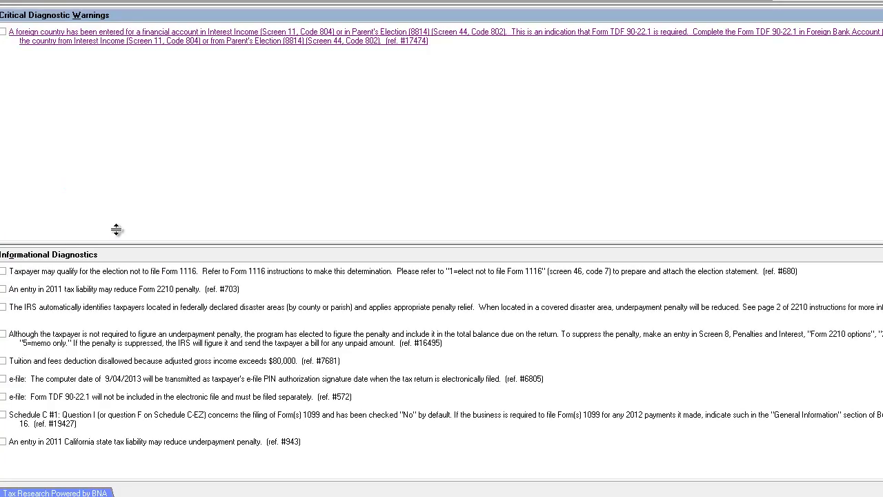
{"action": "double_click", "coordinate": [45, 50]}
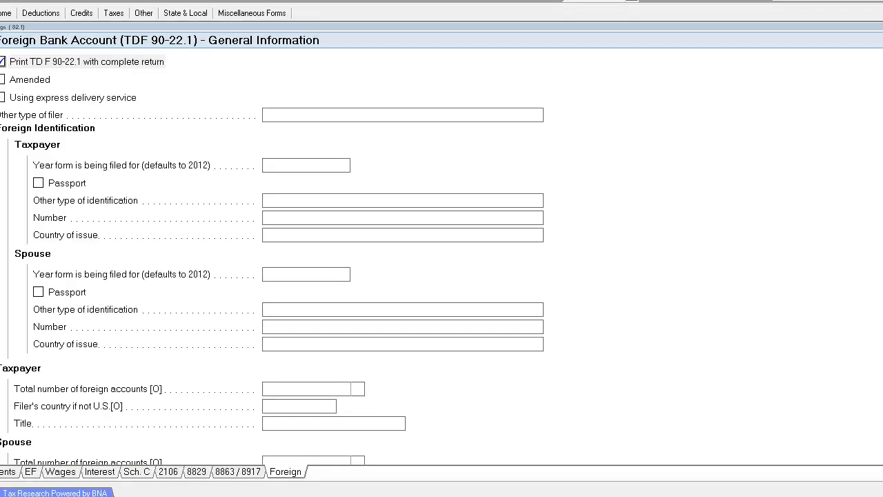
{"action": "left_click", "coordinate": [2, 63]}
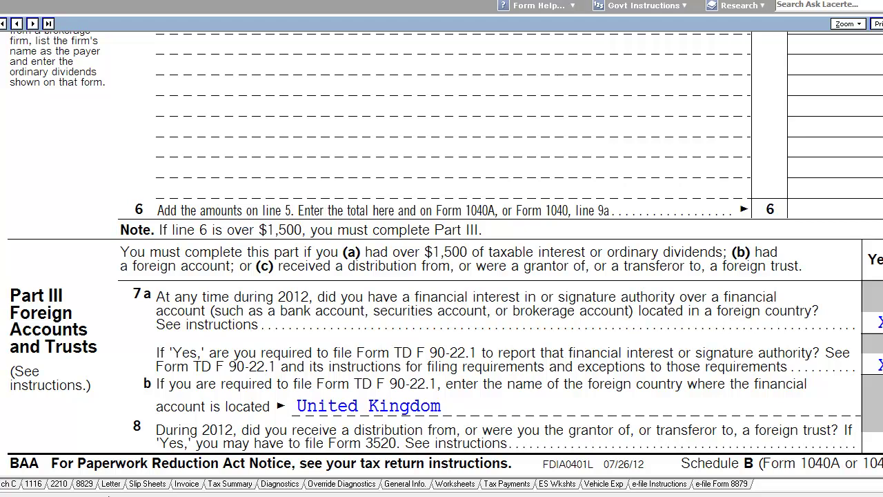
Step: Scroll through Form 2210 to its 16,334 total underpayment and 325 line 15 penalty
{"action": "left_click", "coordinate": [66, 488]}
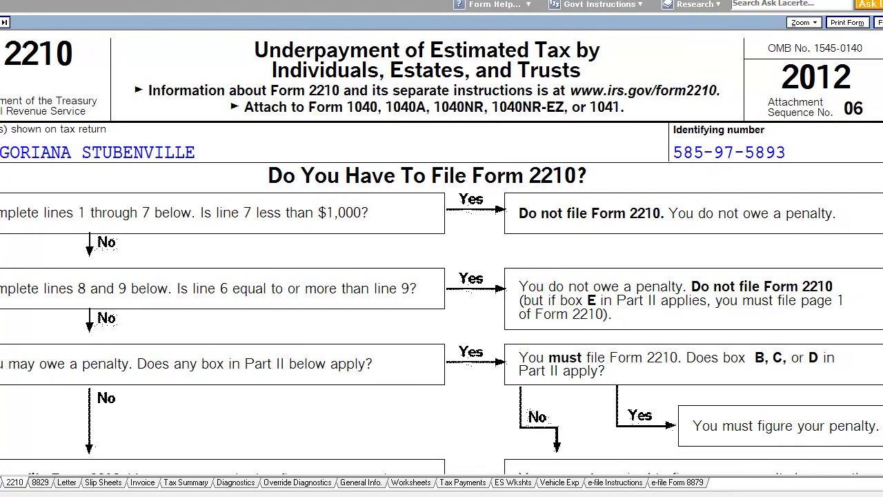
{"action": "scroll", "coordinate": [441, 253], "scroll_direction": "down", "scroll_amount": 4}
{"action": "scroll", "coordinate": [442, 253], "scroll_direction": "down", "scroll_amount": 1}
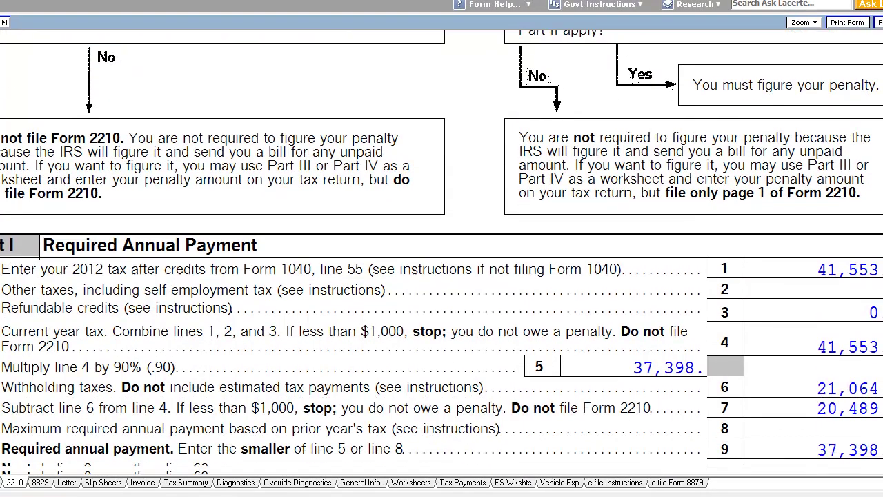
{"action": "scroll", "coordinate": [441, 253], "scroll_direction": "down", "scroll_amount": 3}
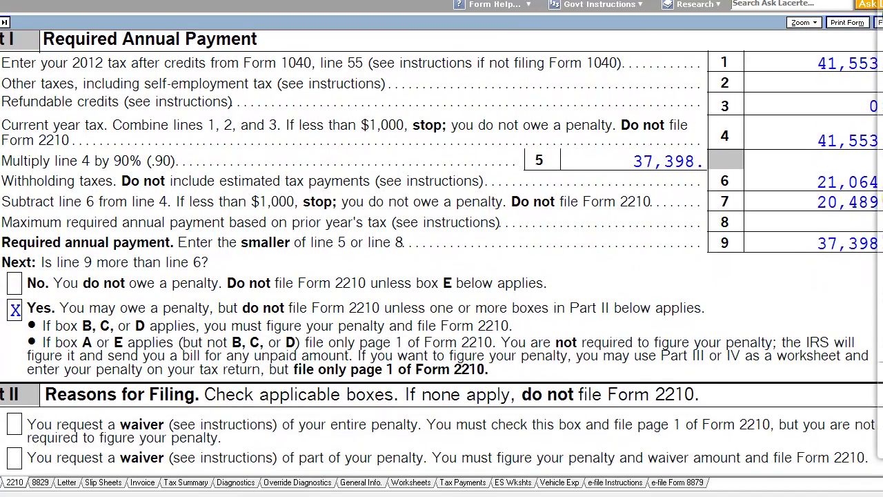
{"action": "scroll", "coordinate": [441, 253], "scroll_direction": "down", "scroll_amount": 2}
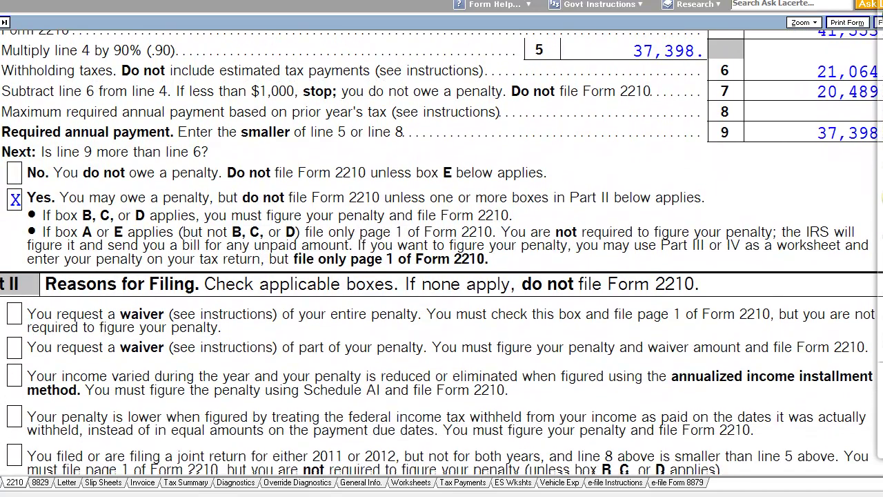
{"action": "scroll", "coordinate": [441, 252], "scroll_direction": "down", "scroll_amount": 3}
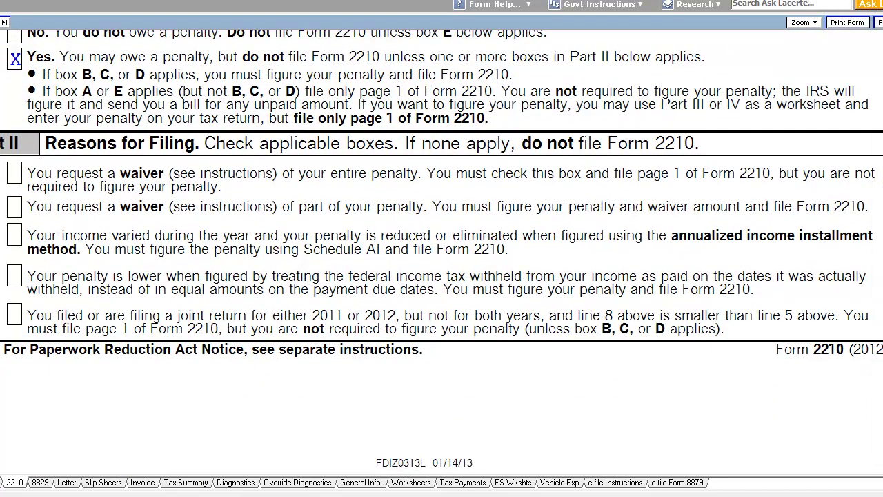
{"action": "scroll", "coordinate": [441, 253], "scroll_direction": "down", "scroll_amount": 3}
{"action": "scroll", "coordinate": [441, 252], "scroll_direction": "down", "scroll_amount": 3}
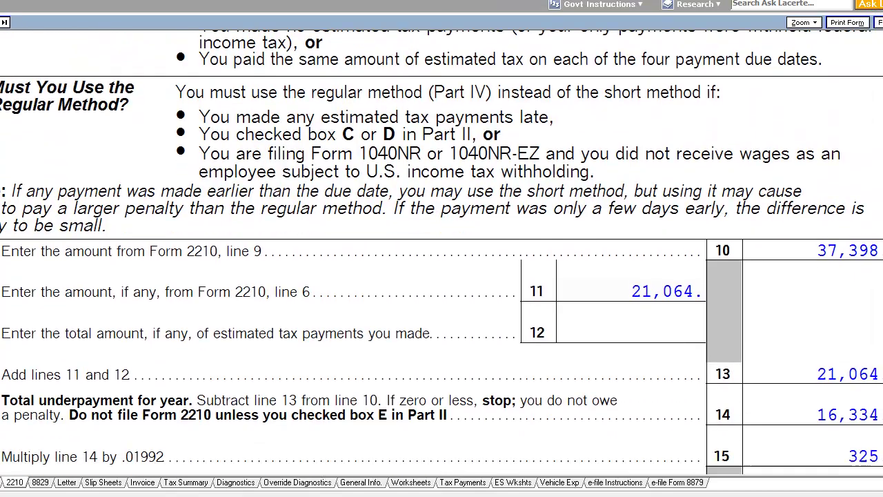
{"action": "scroll", "coordinate": [441, 252], "scroll_direction": "down", "scroll_amount": 6}
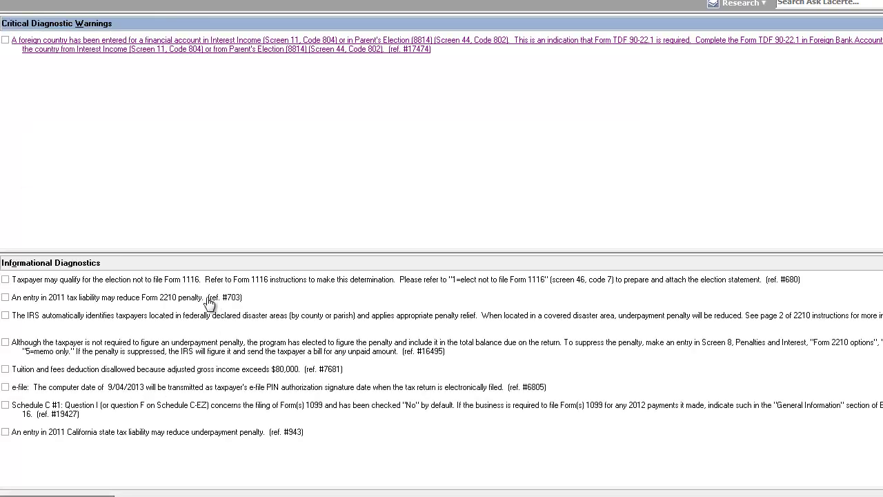
Step: Open the 2011 tax liability diagnostic, view Form 2210, and check Form 1040 page 2's 41,553 total tax
{"action": "double_click", "coordinate": [207, 298]}
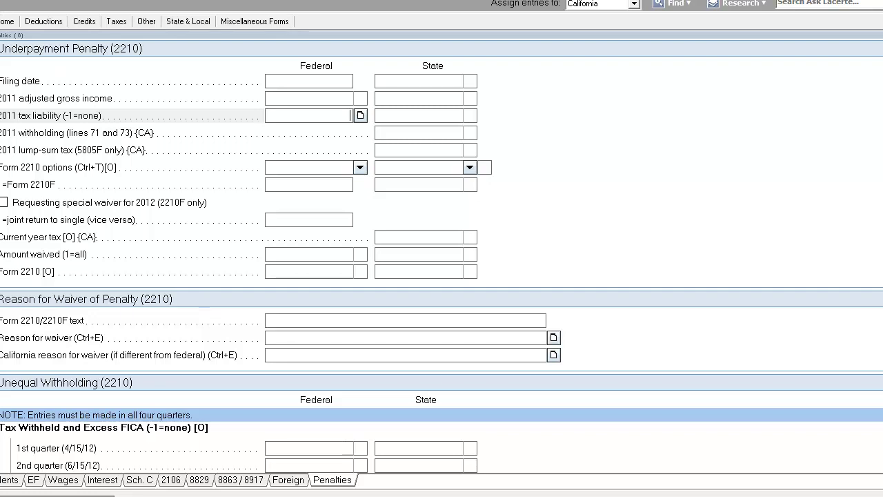
{"action": "left_click", "coordinate": [0, 392]}
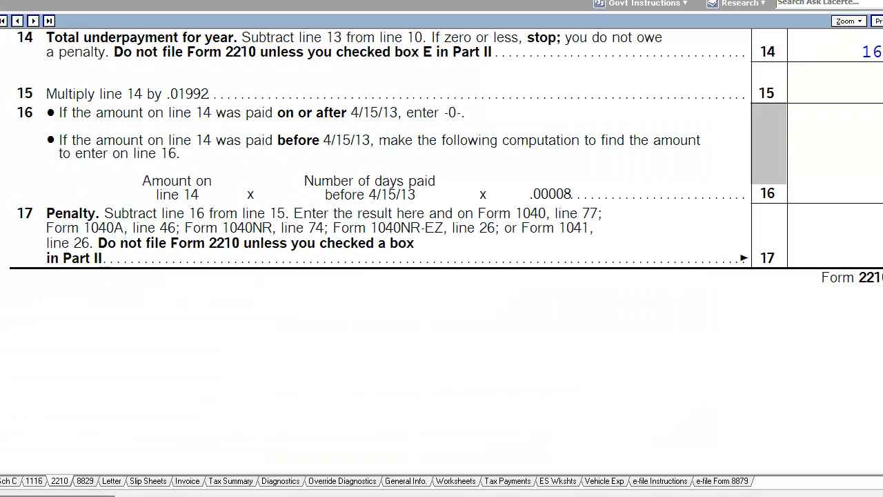
{"action": "key", "text": "ctrl+Home"}
{"action": "key", "text": "Page_Down"}
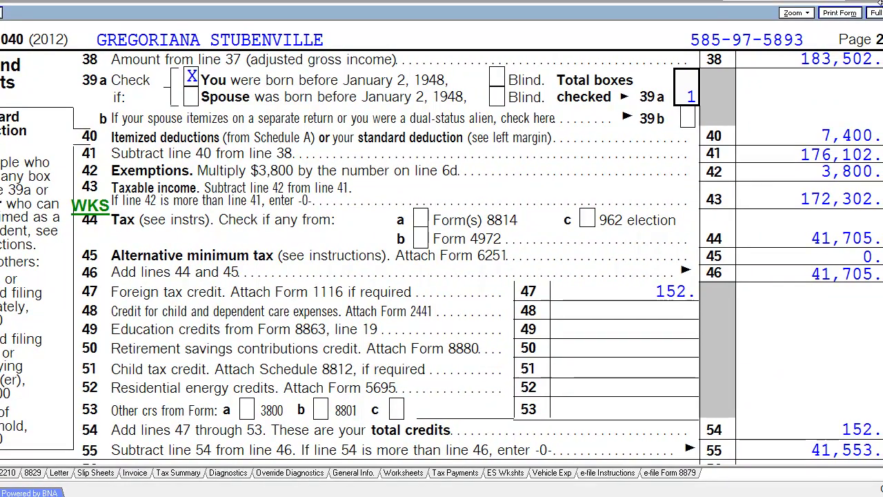
{"action": "scroll", "coordinate": [441, 248], "scroll_direction": "down", "scroll_amount": 5}
{"action": "scroll", "coordinate": [397, 191], "scroll_direction": "down", "scroll_amount": 3}
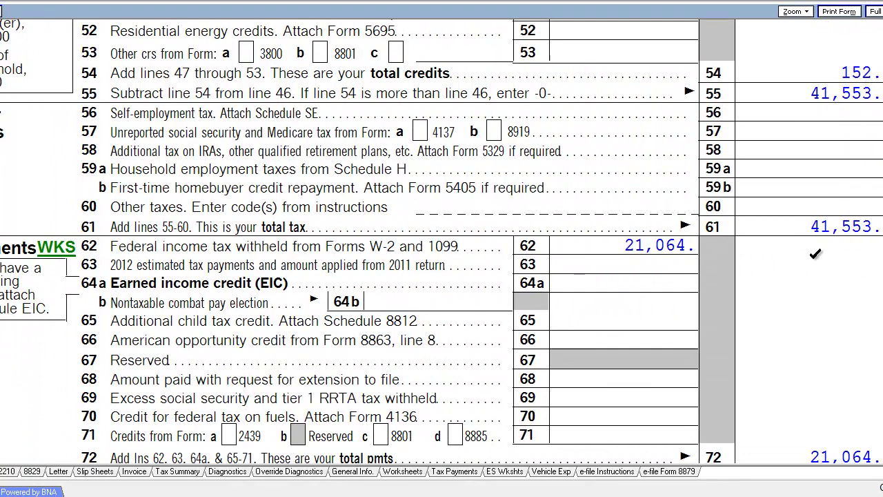
{"action": "scroll", "coordinate": [832, 245], "scroll_direction": "down", "scroll_amount": 1}
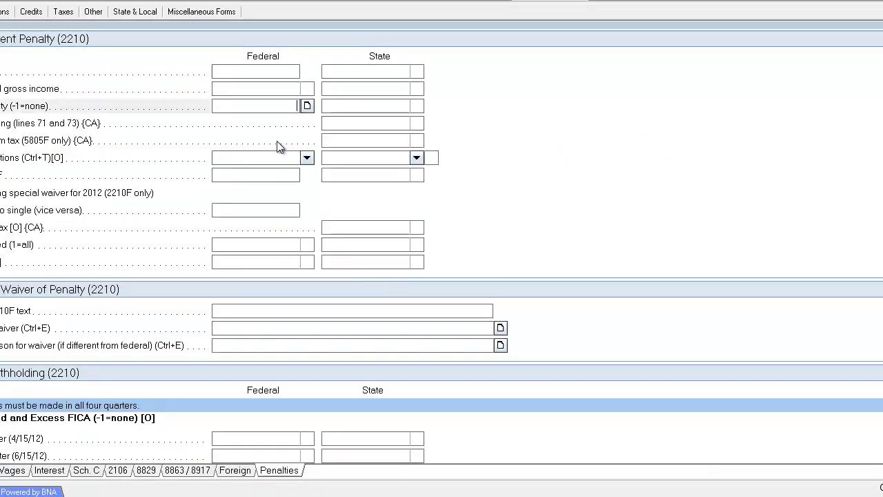
Step: Enter 34,008 as the 2011 tax liability on the Penalties screen
{"action": "type", "text": "34000"}
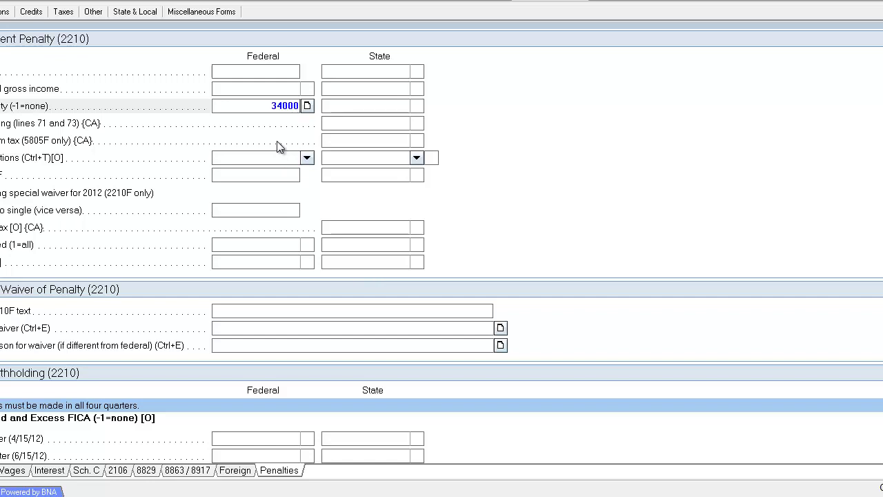
{"action": "key", "text": "BackSpace"}
{"action": "type", "text": "8"}
{"action": "key", "text": "Return"}
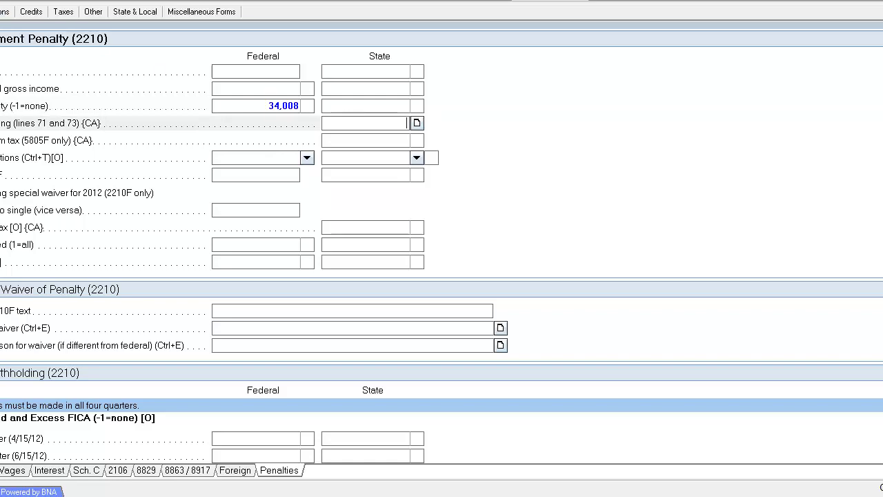
Step: Review the calculated Form 2210's Part I required annual payment lines in Forms view
{"action": "left_click", "coordinate": [69, 1]}
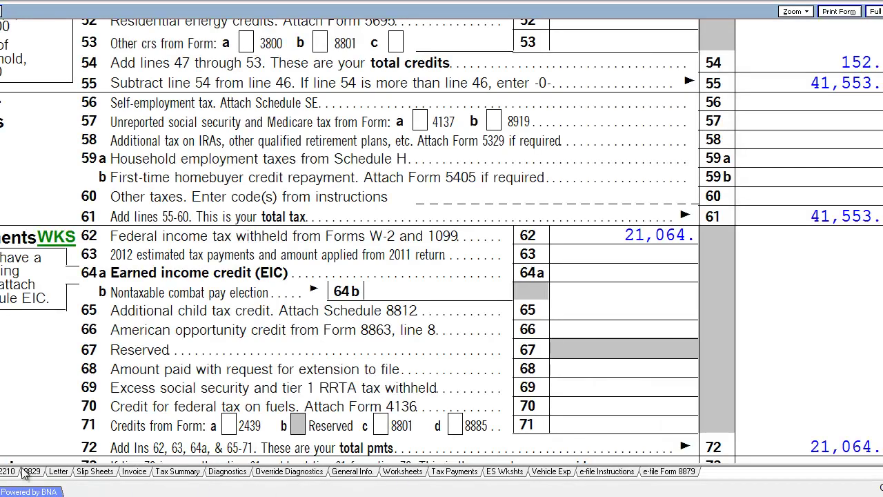
{"action": "left_click", "coordinate": [5, 471]}
{"action": "scroll", "coordinate": [442, 241], "scroll_direction": "down", "scroll_amount": 10}
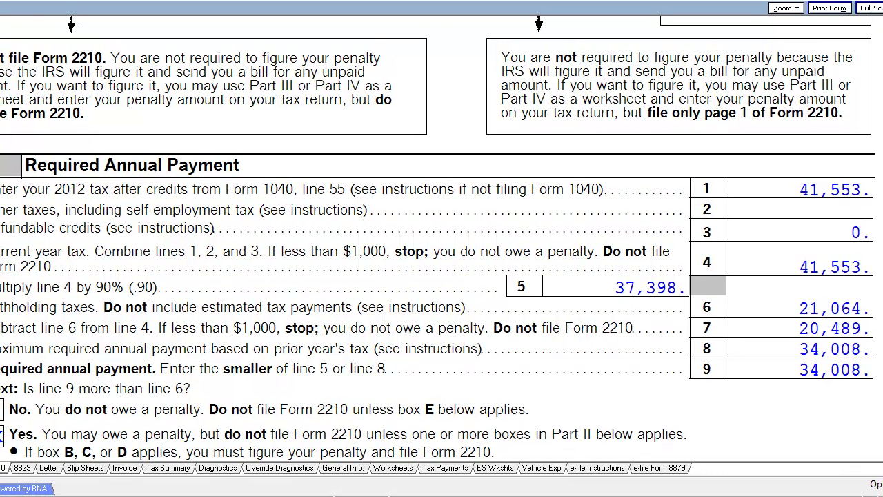
{"action": "scroll", "coordinate": [442, 242], "scroll_direction": "down", "scroll_amount": 5}
{"action": "scroll", "coordinate": [821, 356], "scroll_direction": "down", "scroll_amount": 8}
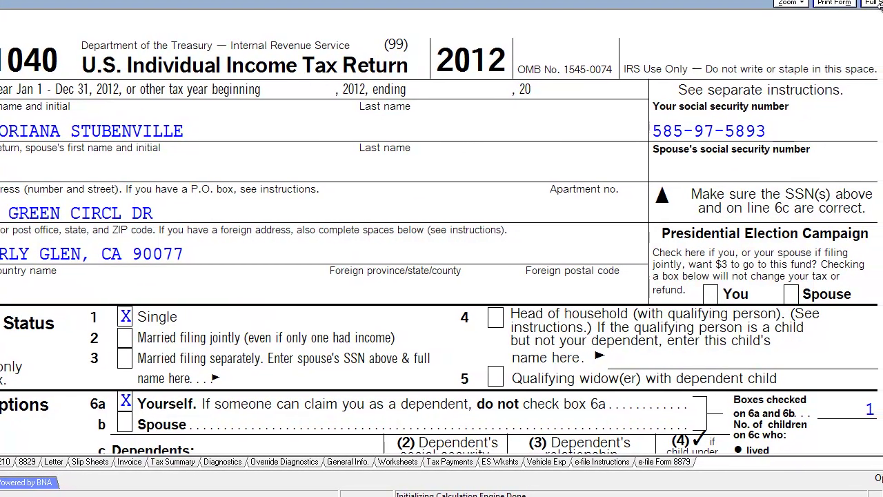
Step: Review the Federal Income Tax Summary: 258 underpayment penalty, 20,747 amount due, 24.1% effective rate
{"action": "left_click", "coordinate": [194, 462]}
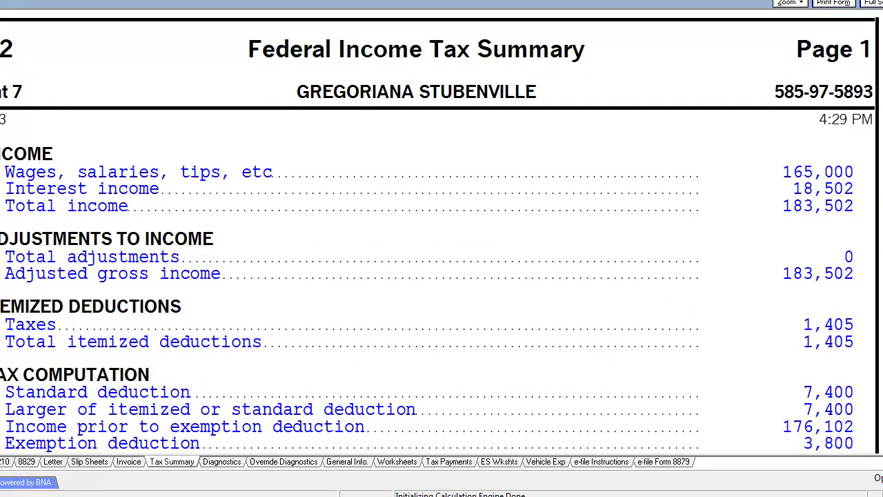
{"action": "scroll", "coordinate": [439, 232], "scroll_direction": "down", "scroll_amount": 1}
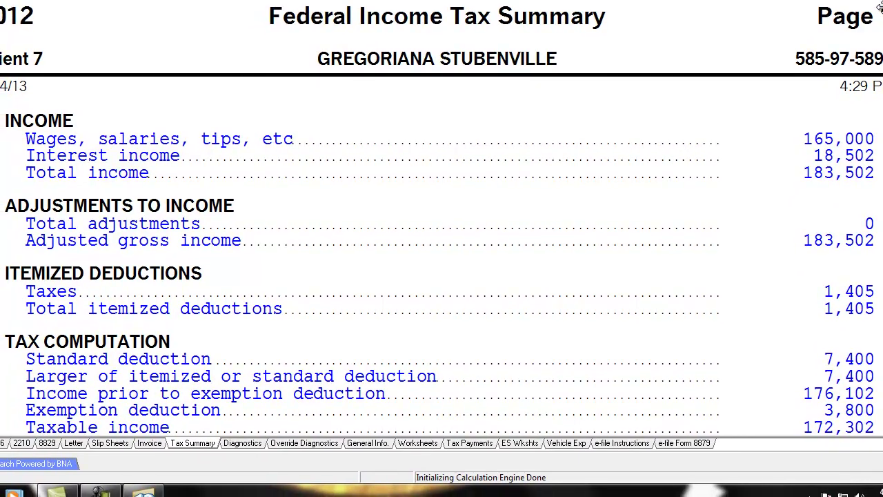
{"action": "scroll", "coordinate": [877, 95], "scroll_direction": "down", "scroll_amount": 2}
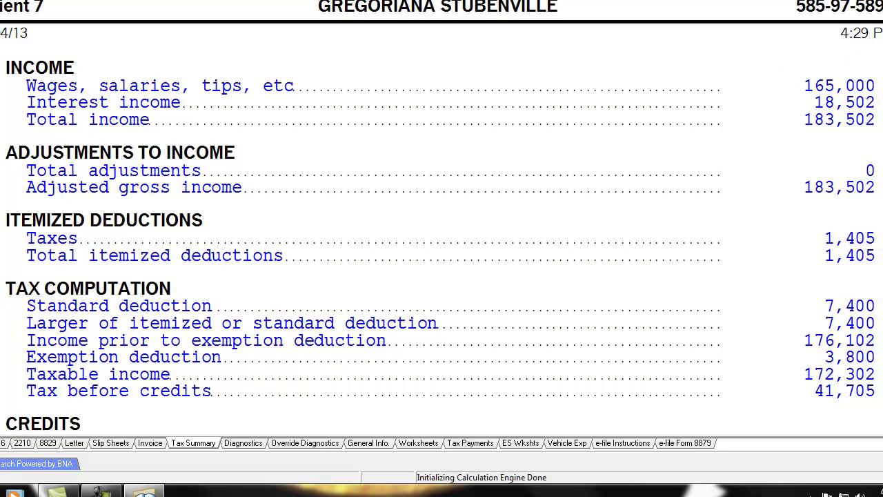
{"action": "scroll", "coordinate": [876, 207], "scroll_direction": "down", "scroll_amount": 18}
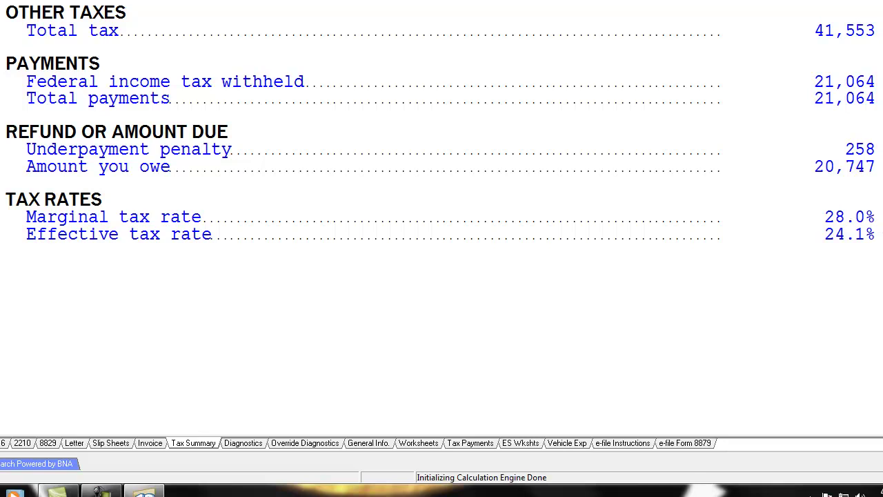
{"action": "scroll", "coordinate": [442, 207], "scroll_direction": "up", "scroll_amount": 10}
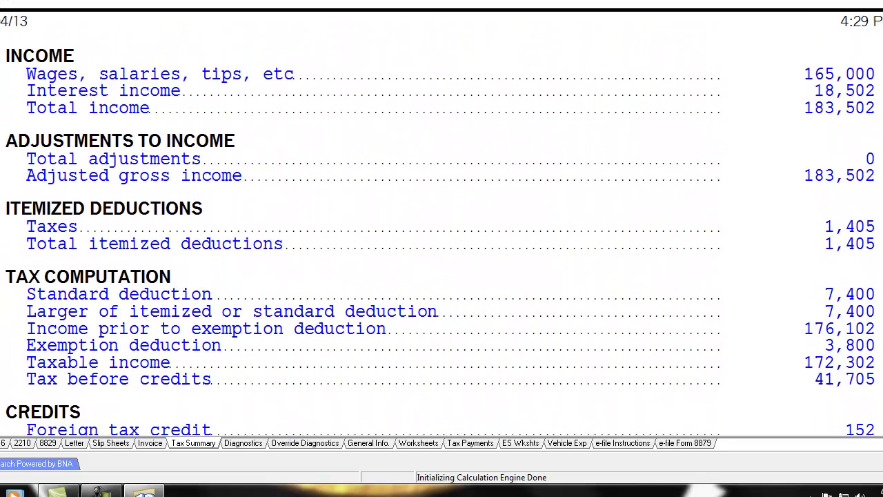
{"action": "scroll", "coordinate": [442, 207], "scroll_direction": "up", "scroll_amount": 1}
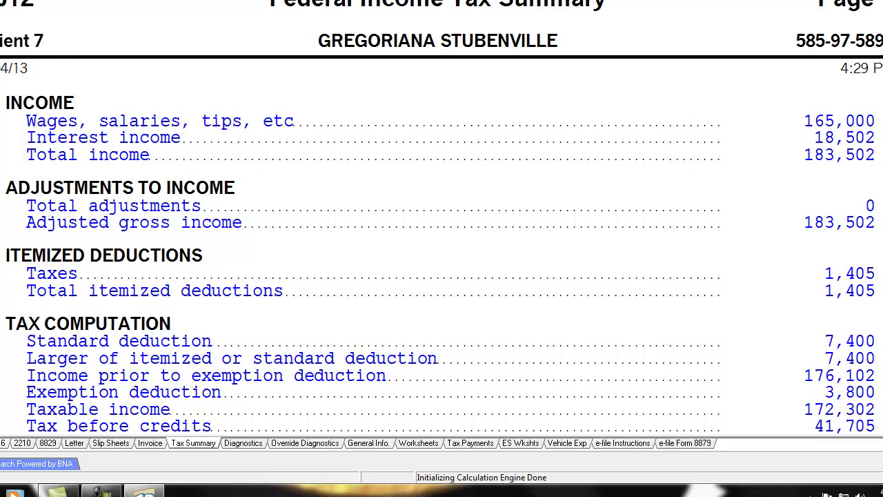
{"action": "scroll", "coordinate": [347, 136], "scroll_direction": "down", "scroll_amount": 1}
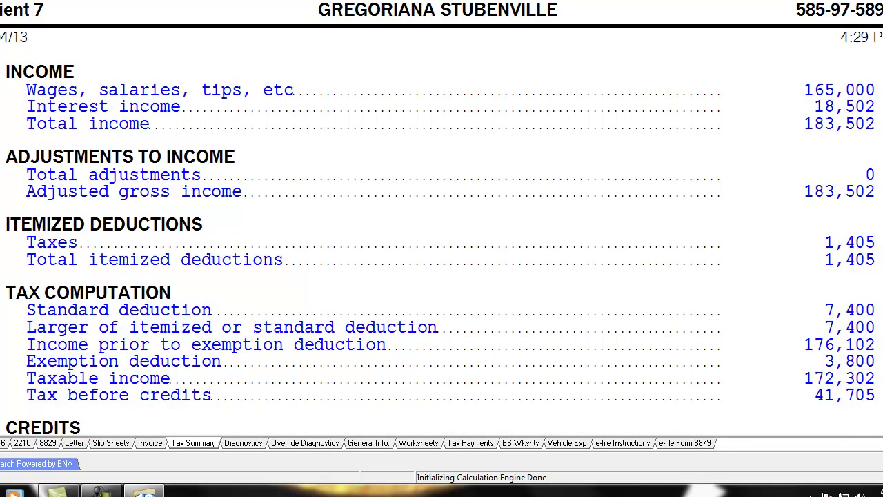
{"action": "scroll", "coordinate": [442, 218], "scroll_direction": "down", "scroll_amount": 1}
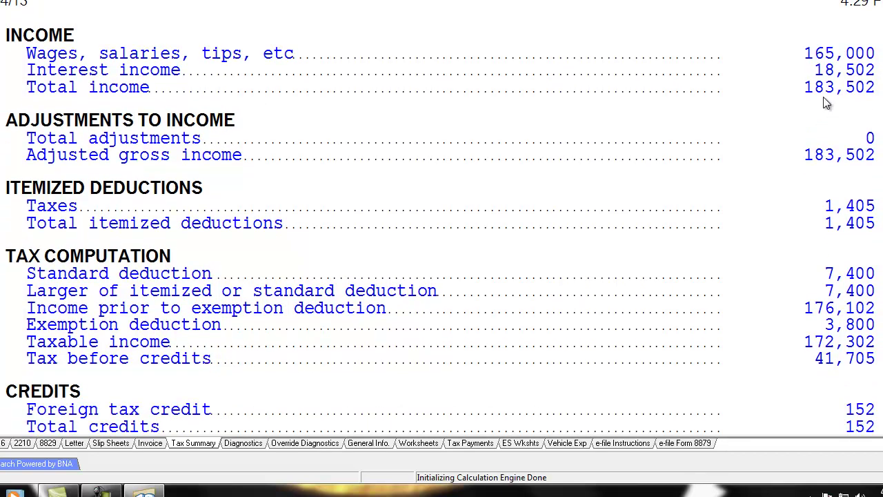
{"action": "scroll", "coordinate": [442, 218], "scroll_direction": "down", "scroll_amount": 2}
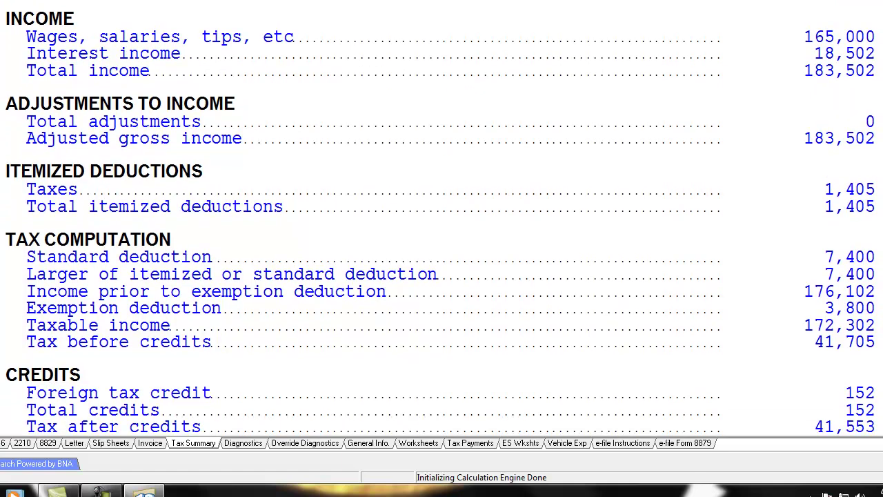
{"action": "scroll", "coordinate": [441, 218], "scroll_direction": "down", "scroll_amount": 1}
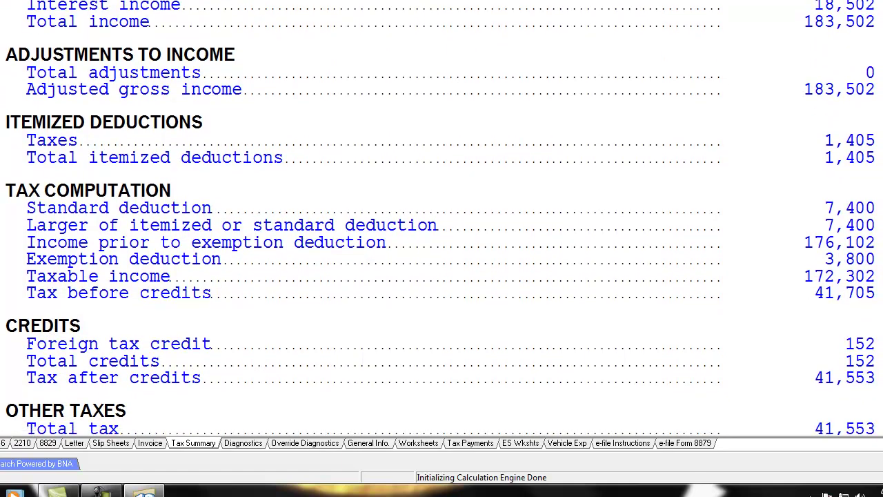
{"action": "scroll", "coordinate": [441, 218], "scroll_direction": "down", "scroll_amount": 1}
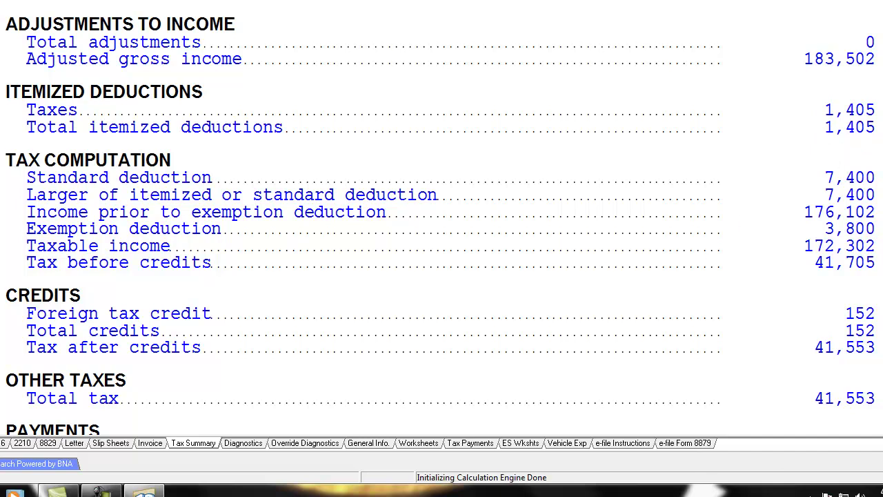
{"action": "scroll", "coordinate": [441, 221], "scroll_direction": "up", "scroll_amount": 3}
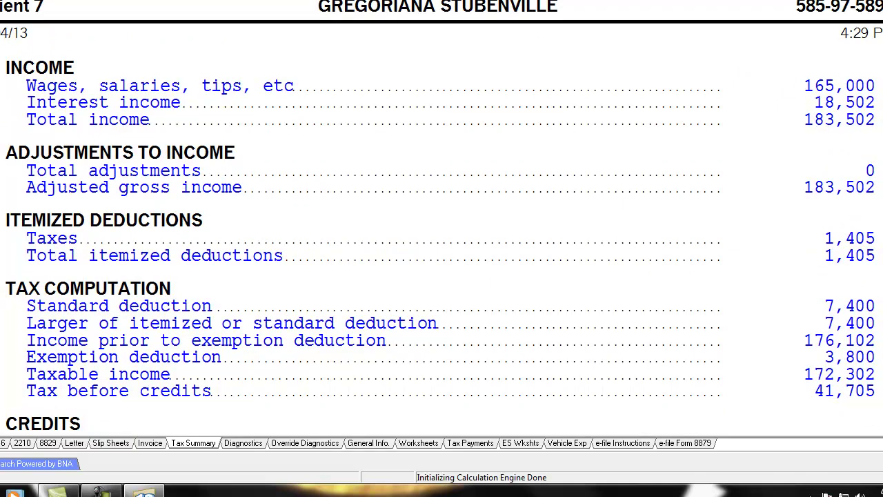
{"action": "scroll", "coordinate": [868, 234], "scroll_direction": "down", "scroll_amount": 4}
{"action": "scroll", "coordinate": [868, 234], "scroll_direction": "up", "scroll_amount": 2}
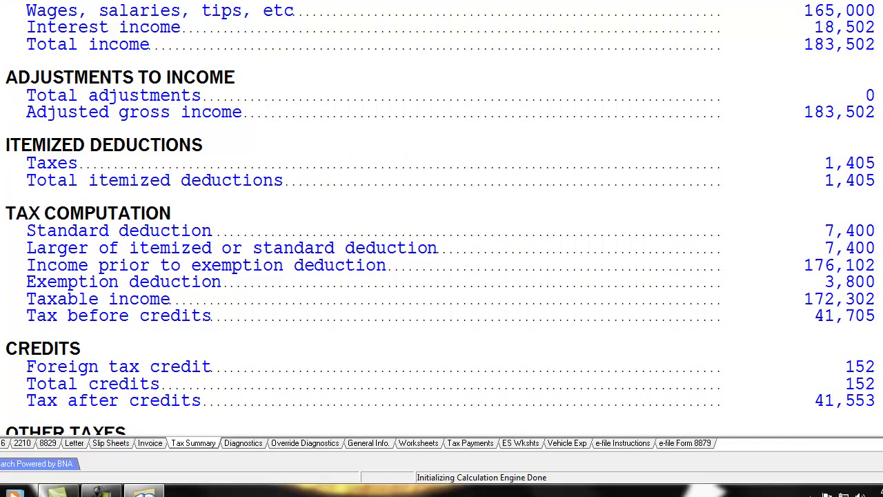
{"action": "scroll", "coordinate": [871, 200], "scroll_direction": "down", "scroll_amount": 2}
{"action": "scroll", "coordinate": [828, 207], "scroll_direction": "down", "scroll_amount": 2}
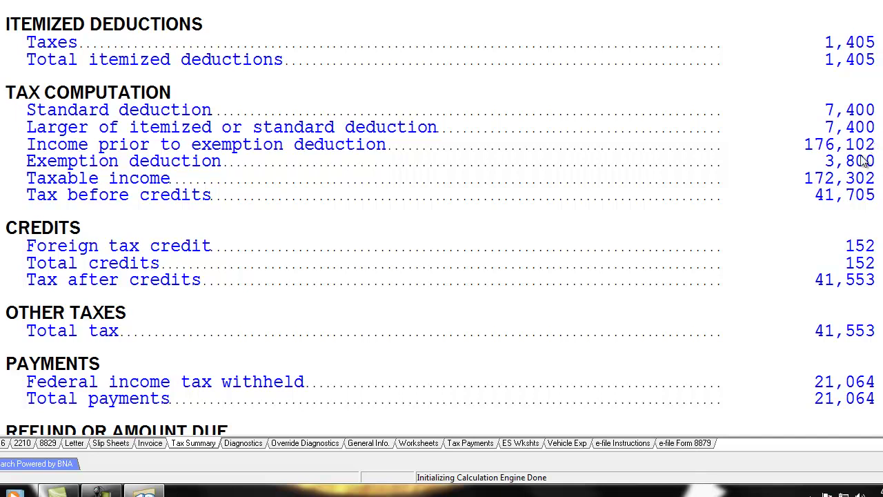
{"action": "scroll", "coordinate": [441, 217], "scroll_direction": "down", "scroll_amount": 1}
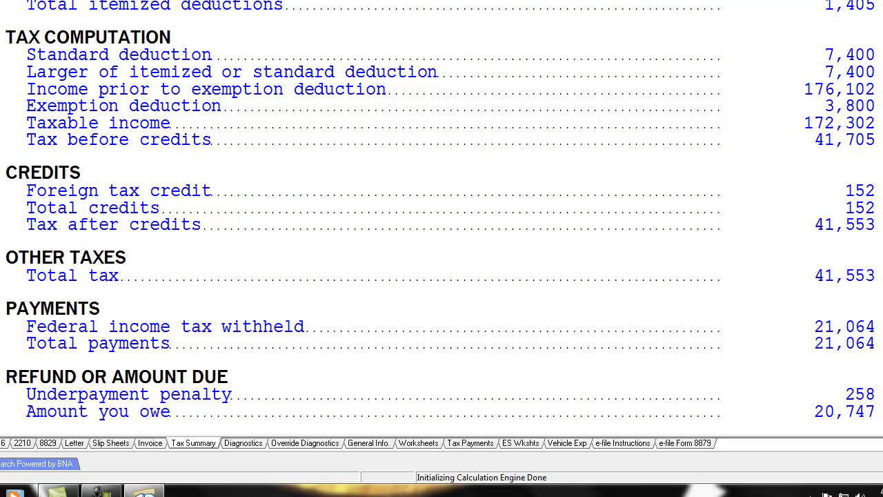
{"action": "scroll", "coordinate": [828, 103], "scroll_direction": "up", "scroll_amount": 5}
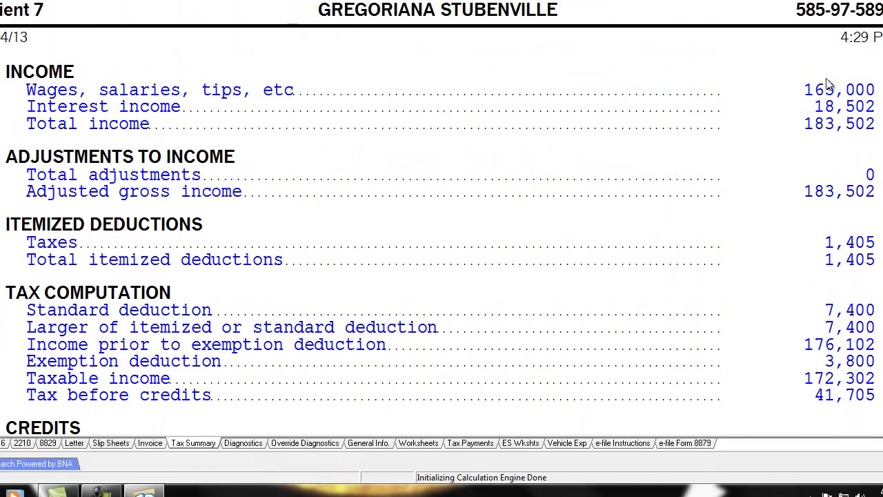
{"action": "scroll", "coordinate": [828, 85], "scroll_direction": "down", "scroll_amount": 6}
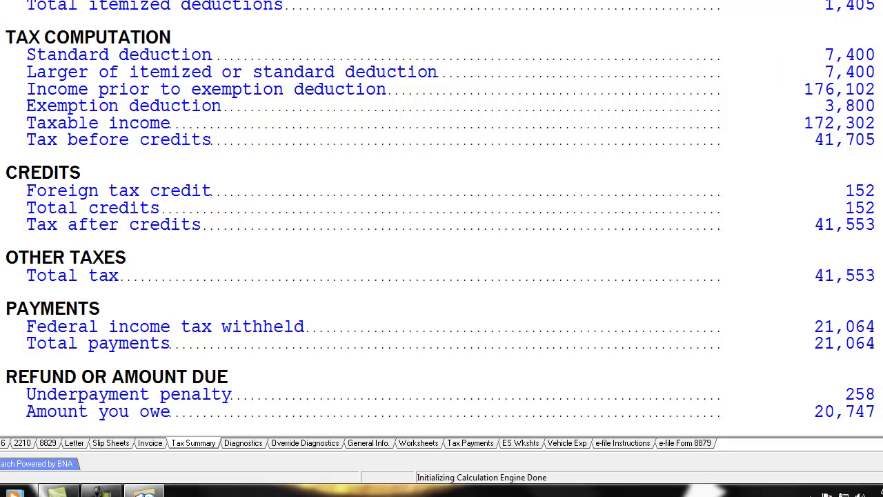
{"action": "scroll", "coordinate": [877, 148], "scroll_direction": "down", "scroll_amount": 1}
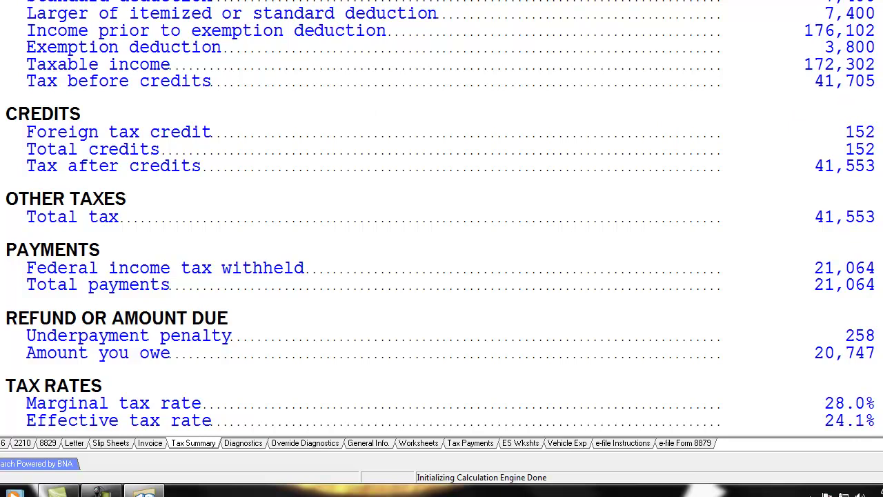
{"action": "scroll", "coordinate": [855, 153], "scroll_direction": "down", "scroll_amount": 1}
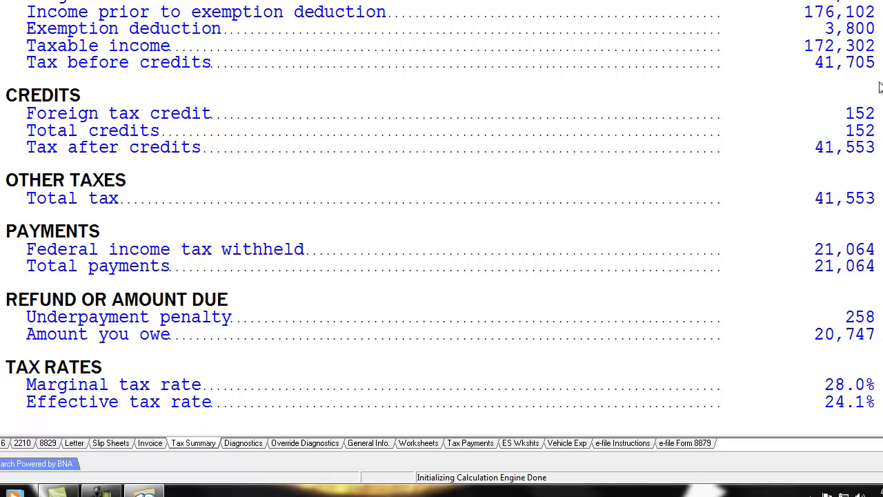
{"action": "scroll", "coordinate": [442, 203], "scroll_direction": "down", "scroll_amount": 3}
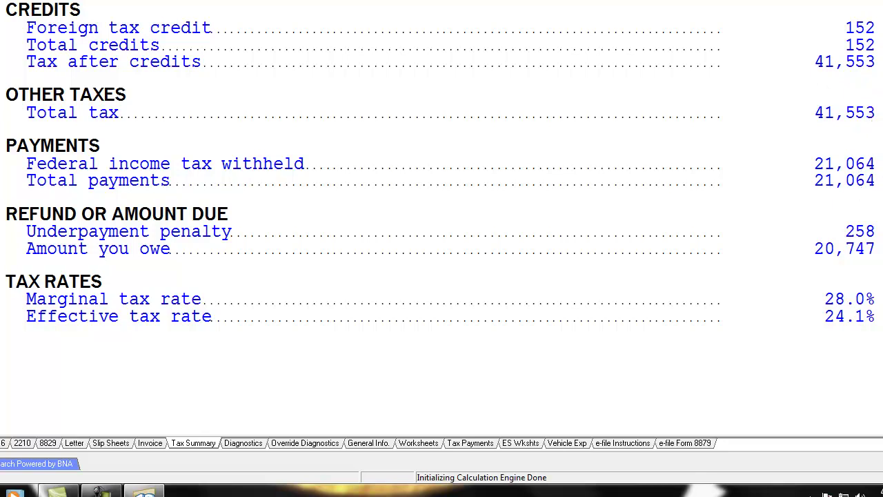
{"action": "scroll", "coordinate": [441, 161], "scroll_direction": "down", "scroll_amount": 1}
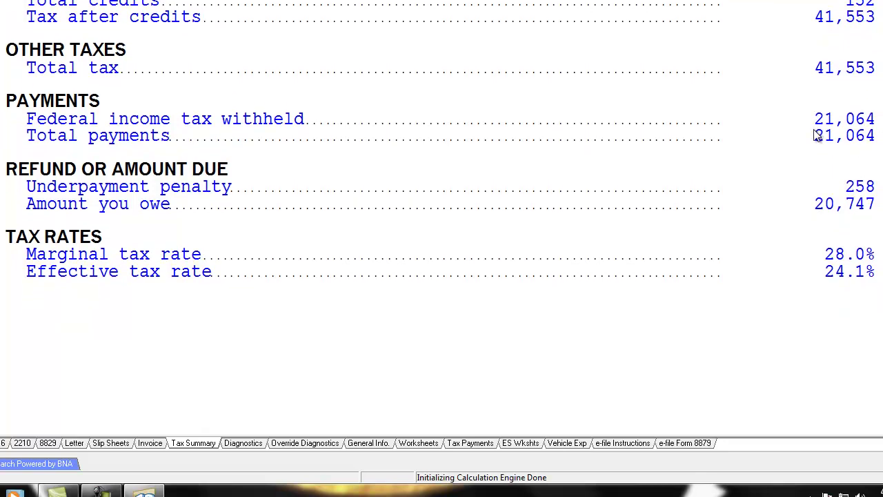
{"action": "scroll", "coordinate": [612, 168], "scroll_direction": "down", "scroll_amount": 2}
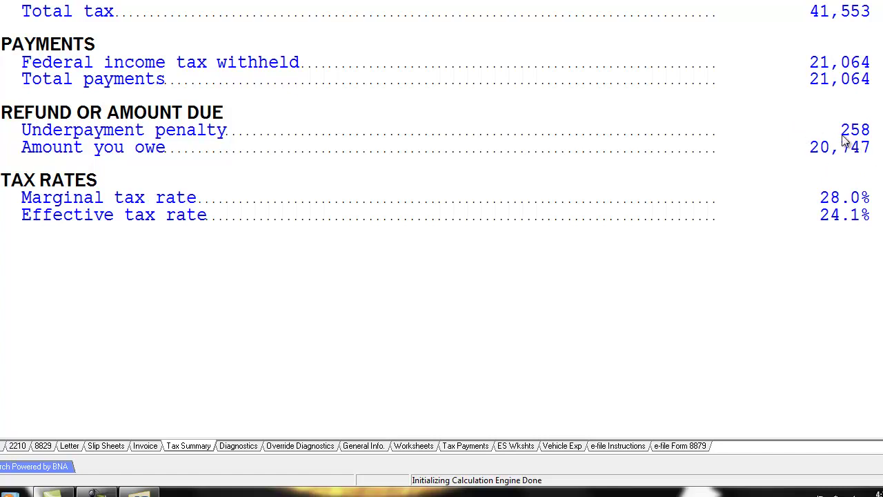
{"action": "scroll", "coordinate": [442, 217], "scroll_direction": "up", "scroll_amount": 15}
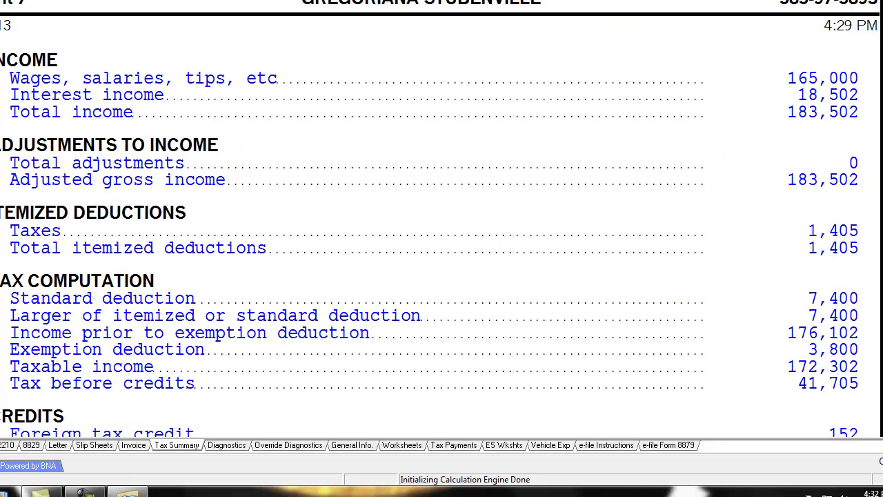
{"action": "scroll", "coordinate": [429, 214], "scroll_direction": "down", "scroll_amount": 7}
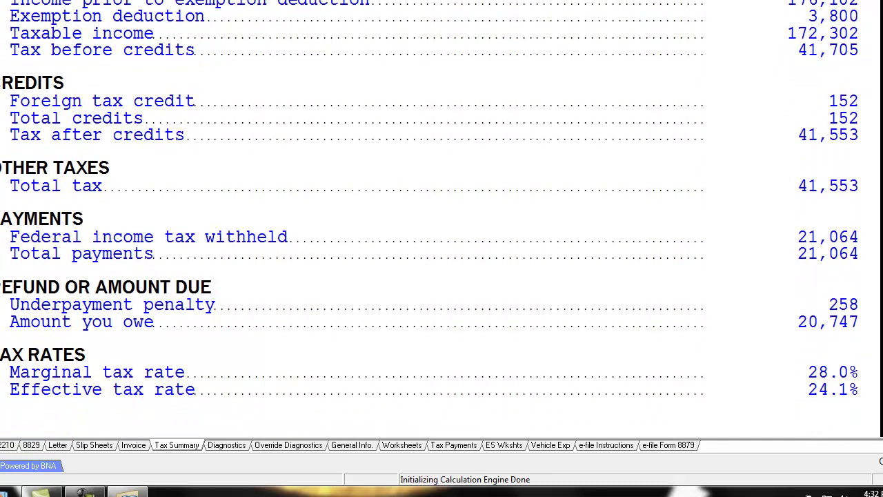
{"action": "scroll", "coordinate": [429, 214], "scroll_direction": "down", "scroll_amount": 3}
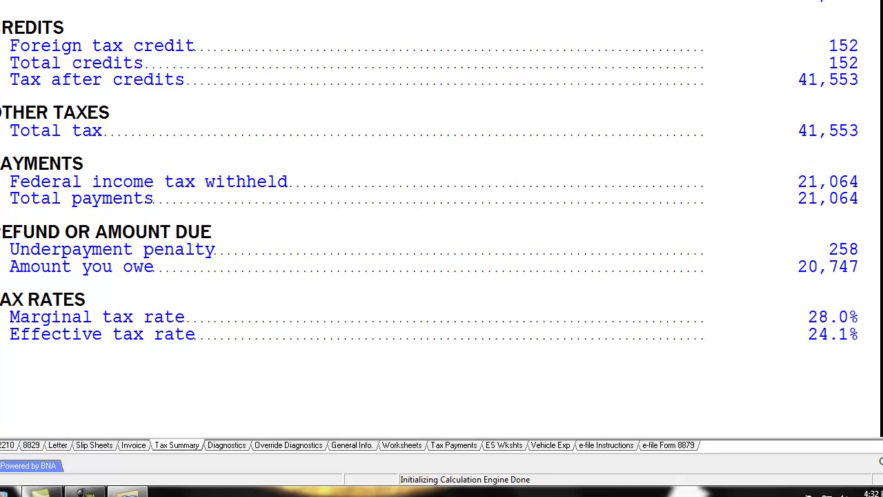